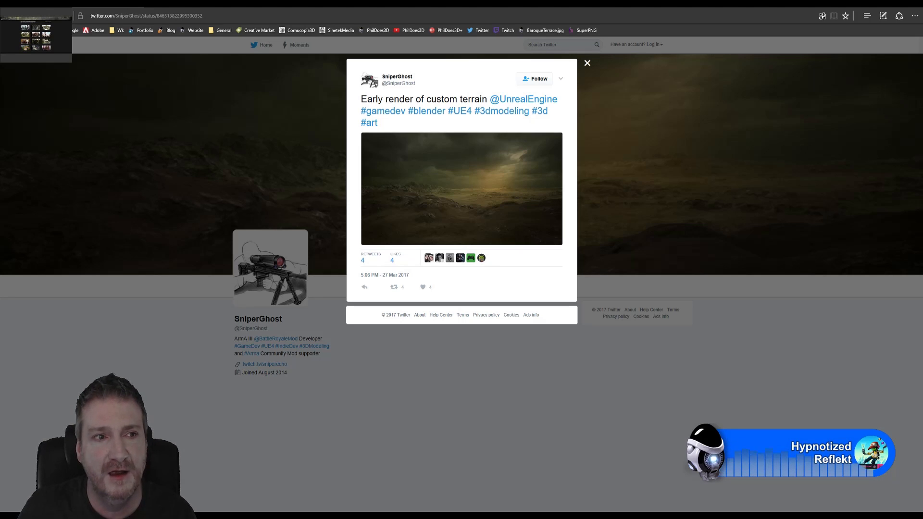
# Step: Switch to File Explorer and open Garden Terrace in Models PortFolio, down to Finals and its Beauty Renders subfolder
pyautogui.click(39, 3)
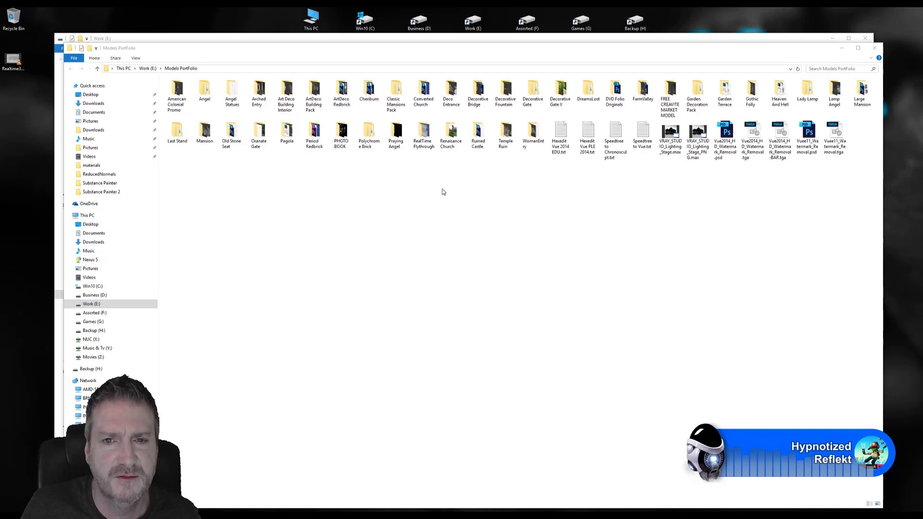
pyautogui.click(725, 93)
pyautogui.press('Return')
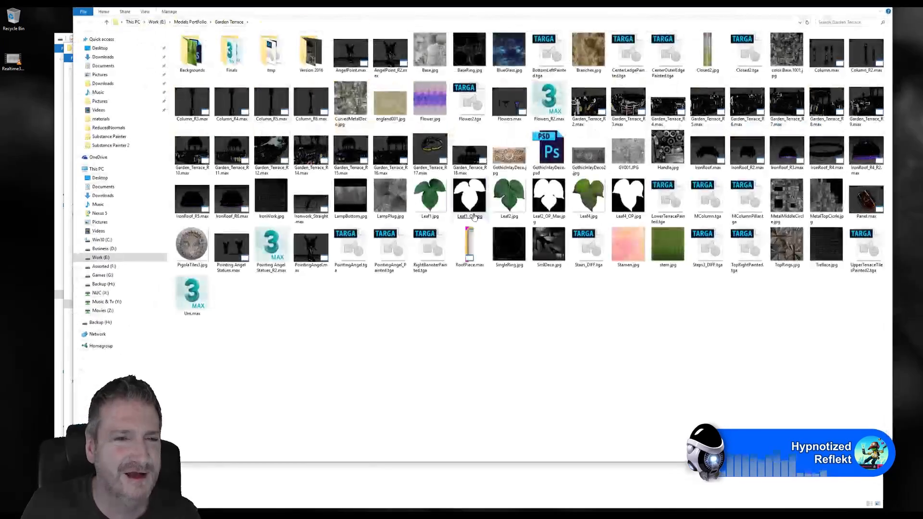
pyautogui.doubleClick(231, 53)
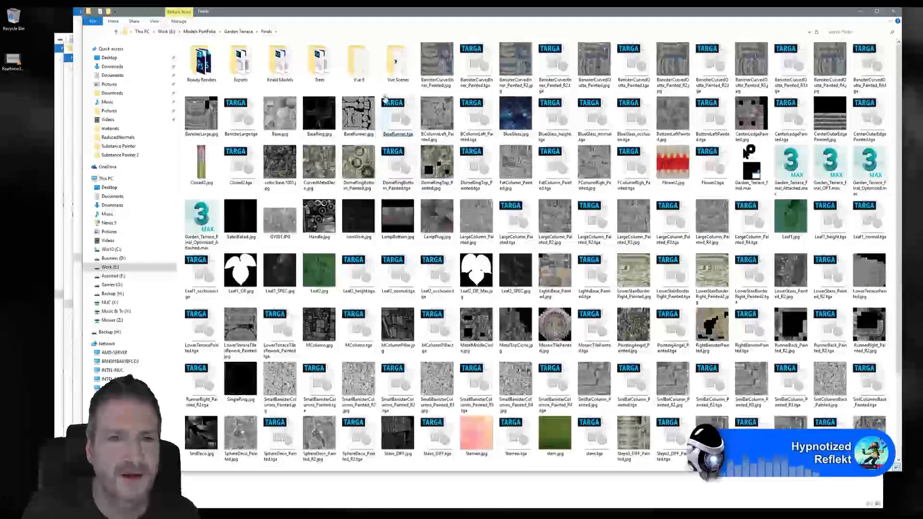
pyautogui.doubleClick(202, 65)
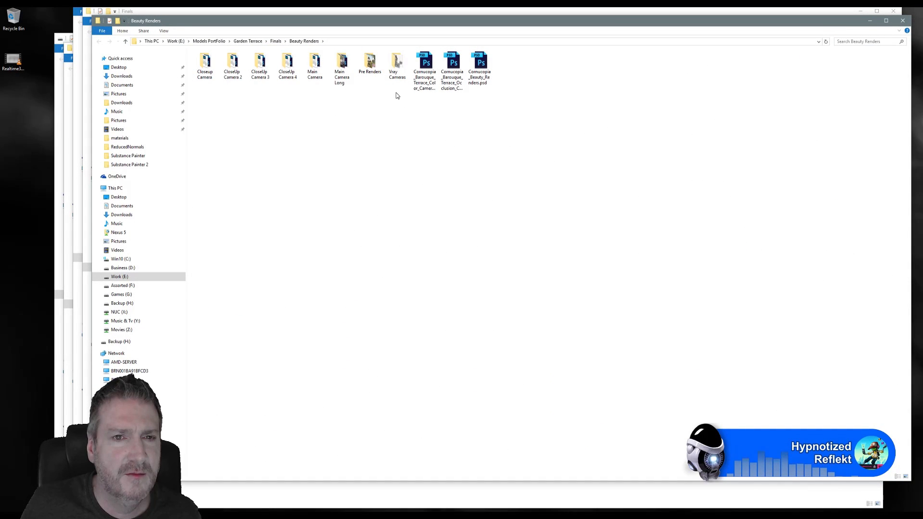
pyautogui.doubleClick(398, 65)
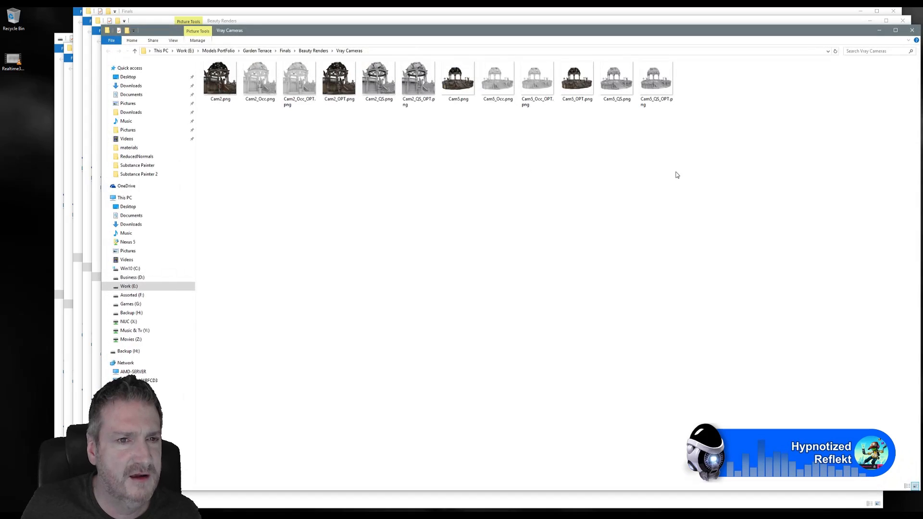
pyautogui.click(912, 30)
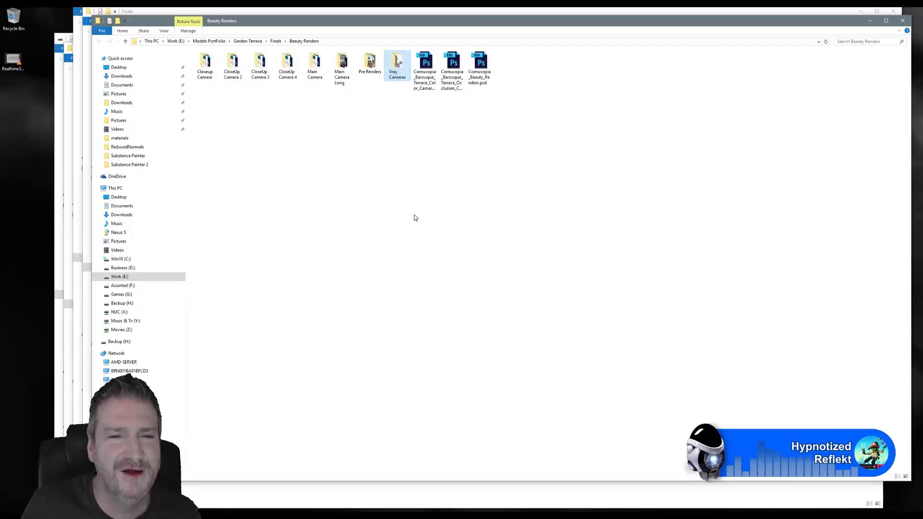
pyautogui.click(393, 141)
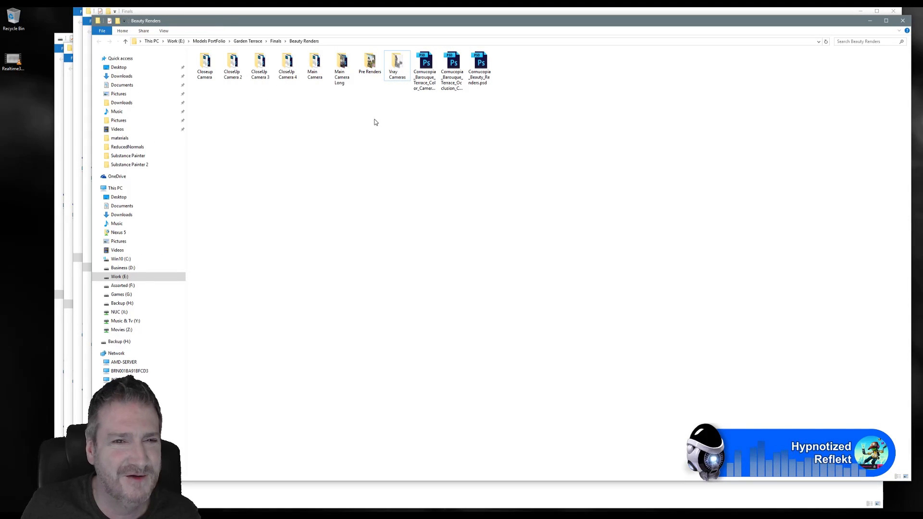
# Step: View MainCamera_Long_Beauty.jpg from the Main Camera Long folder and close both the picture and the folder
pyautogui.doubleClick(344, 64)
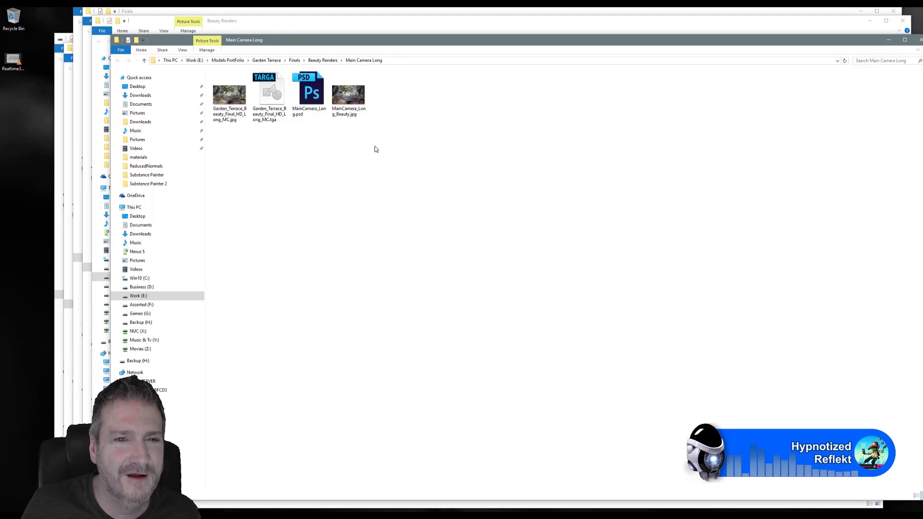
pyautogui.doubleClick(355, 98)
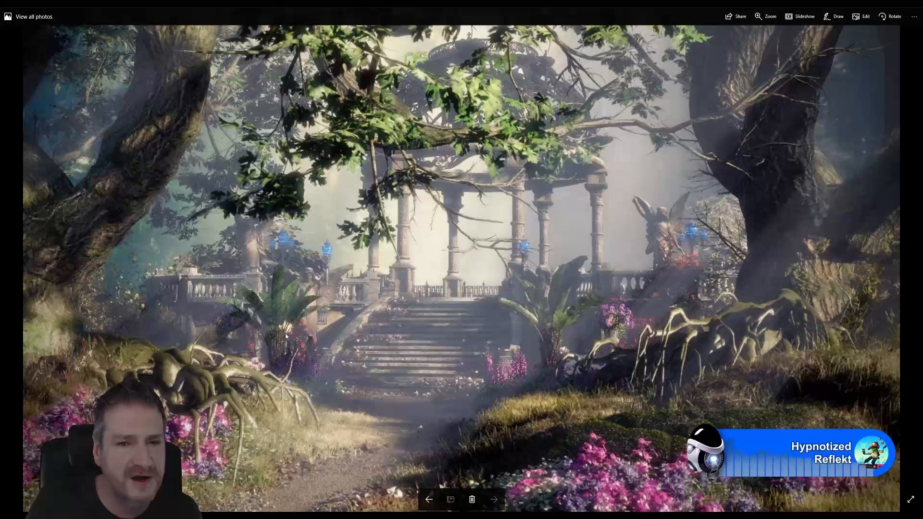
pyautogui.click(913, 4)
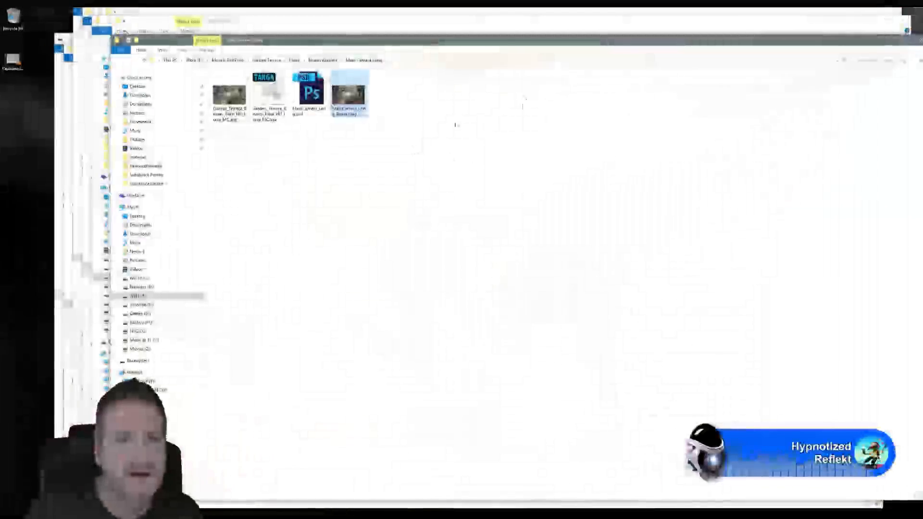
pyautogui.click(920, 40)
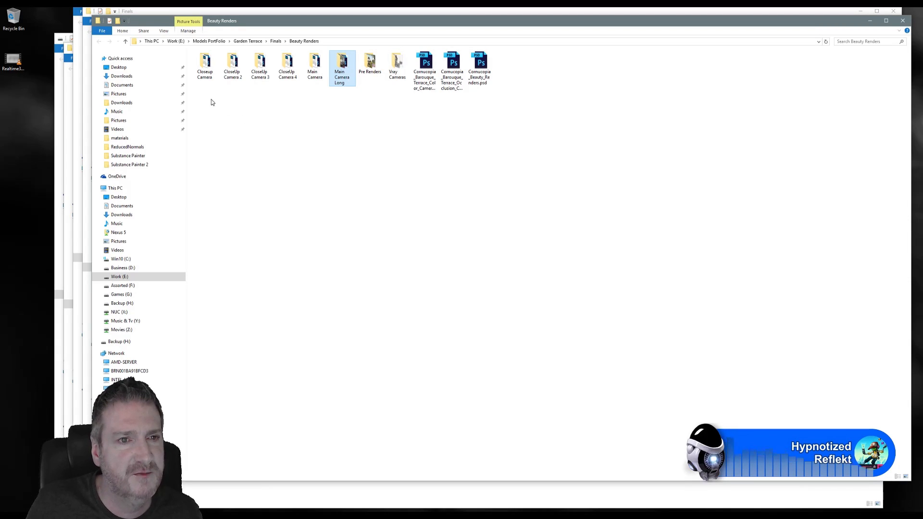
# Step: View CloseUp_Camera.jpg from the Closeup Camera folder and close both the picture and the folder
pyautogui.doubleClick(208, 71)
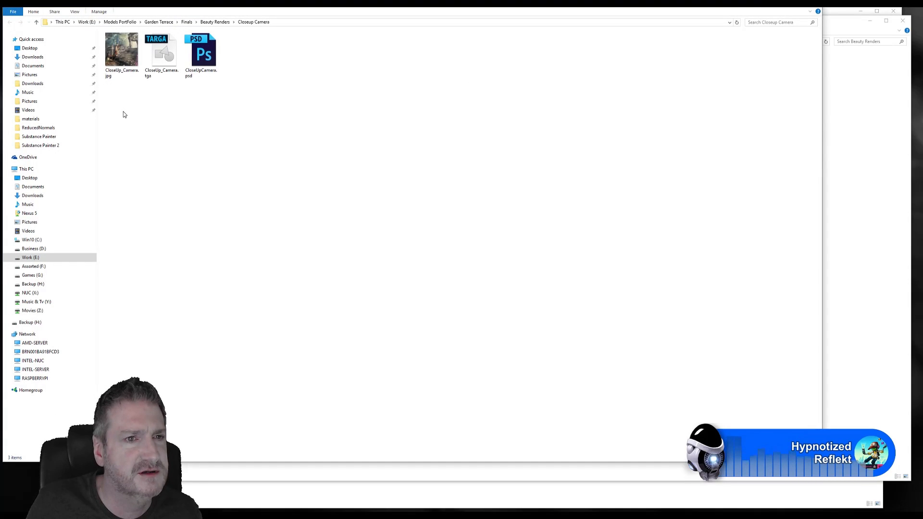
pyautogui.doubleClick(121, 50)
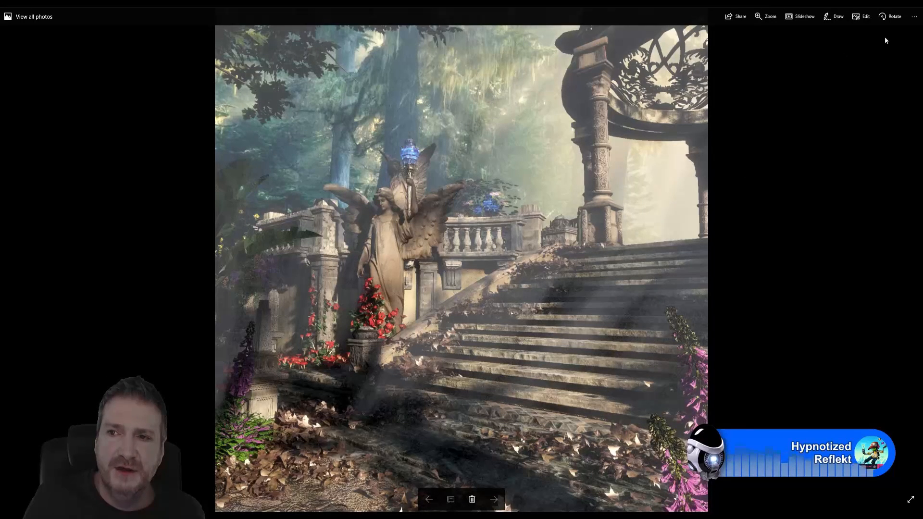
pyautogui.click(912, 6)
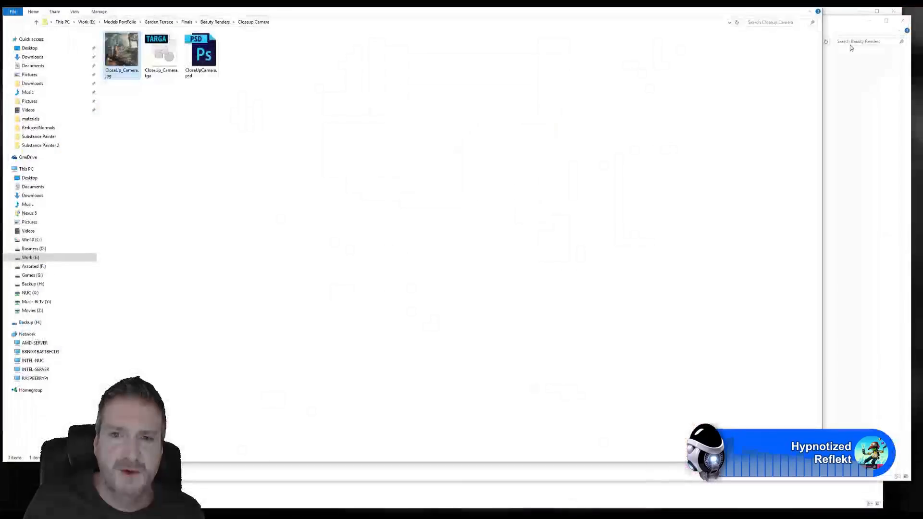
pyautogui.click(817, 6)
# Step: Close the remaining folder windows, from Beauty Renders back through to the Work (E:) drive
pyautogui.click(903, 23)
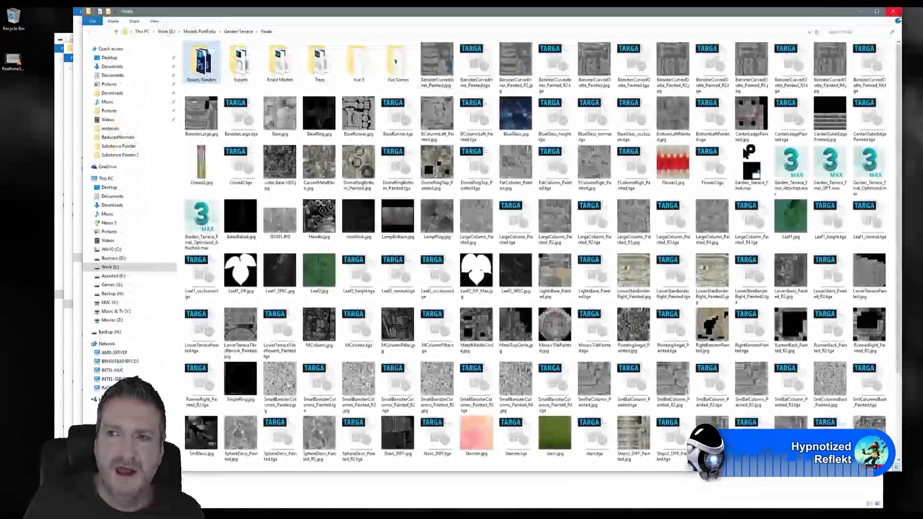
pyautogui.click(894, 12)
pyautogui.click(884, 4)
pyautogui.click(877, 49)
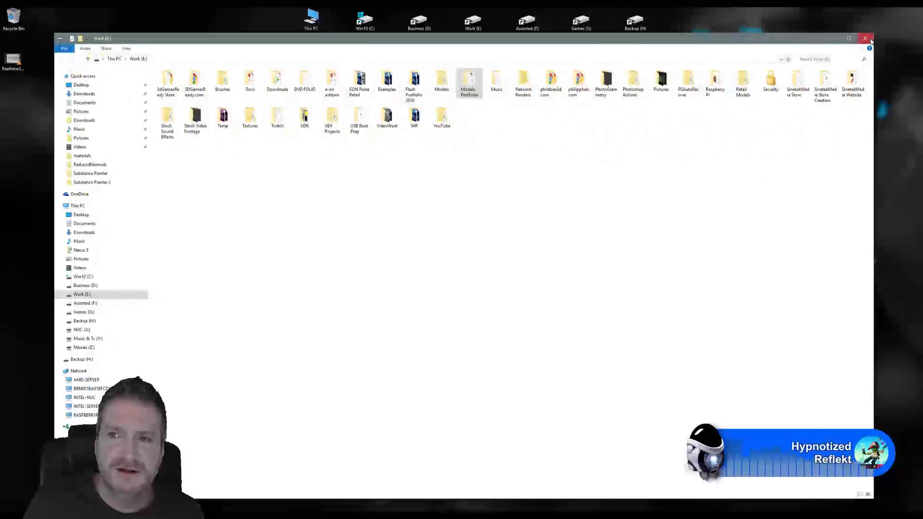
pyautogui.click(868, 38)
pyautogui.click(869, 40)
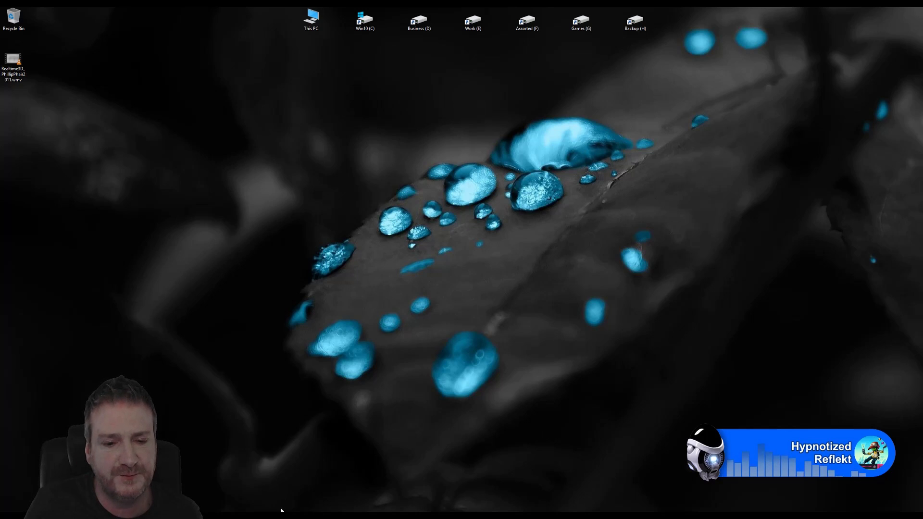
# Step: Switch to 3ds Max and examine the detached interior parts laid out beside the brick building, up to the rectangular balcony railing
pyautogui.moveTo(274, 516)
pyautogui.click(274, 488)
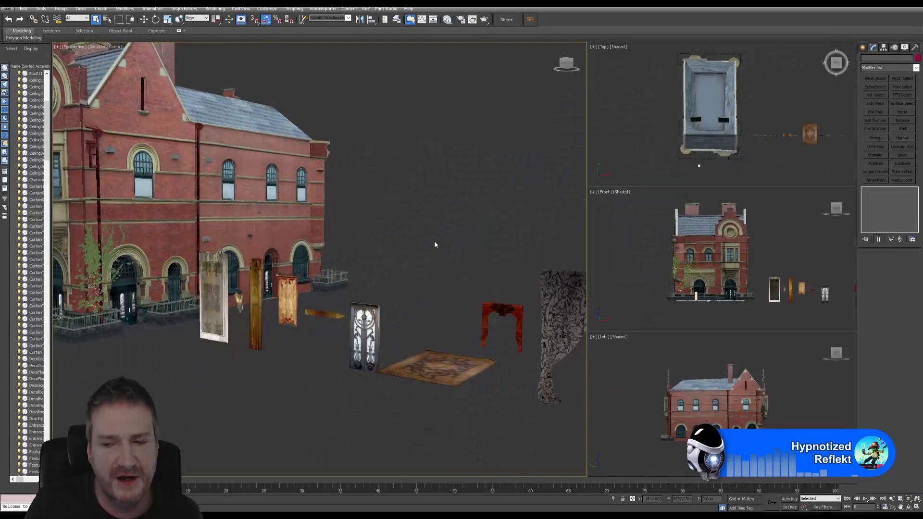
pyautogui.moveTo(435, 227); pyautogui.dragTo(333, 252, button='middle')
pyautogui.scroll(-3, 293, 251)
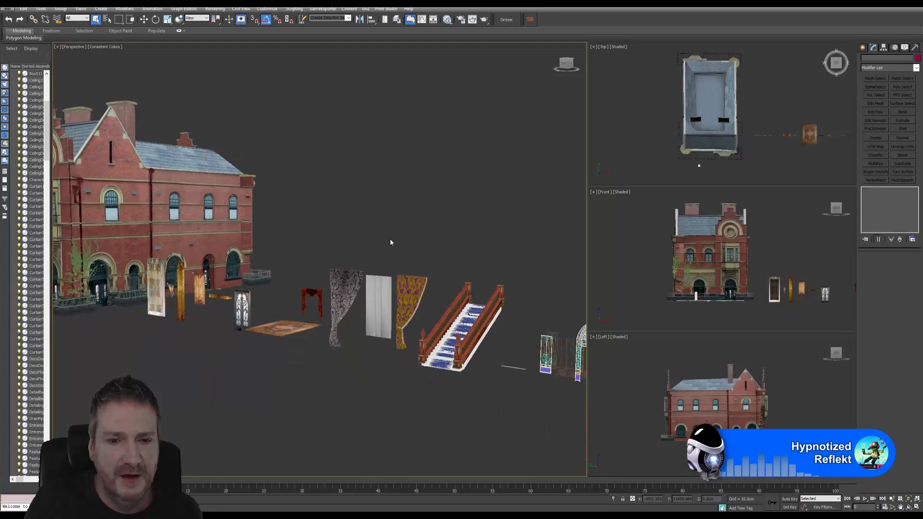
pyautogui.moveTo(390, 238); pyautogui.dragTo(244, 216, button='middle')
pyautogui.scroll(-2, 429, 255)
pyautogui.moveTo(454, 270); pyautogui.dragTo(328, 266, button='middle')
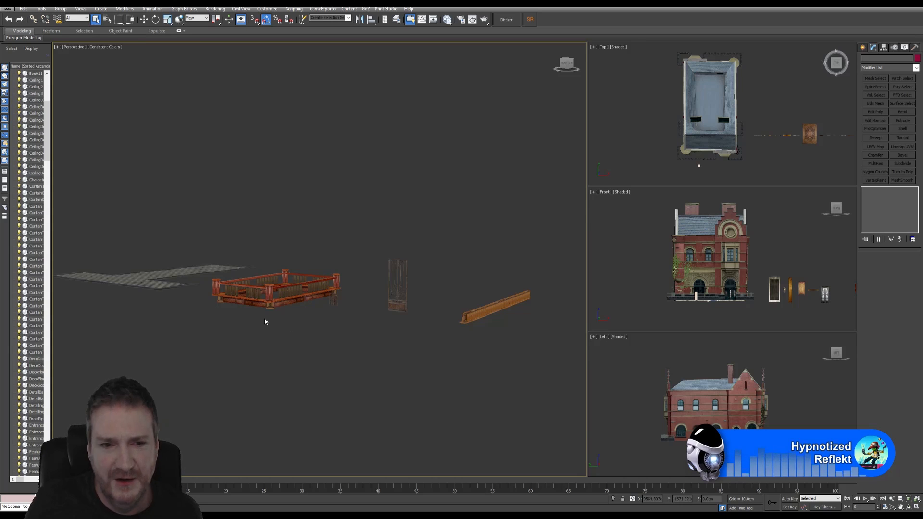
pyautogui.keyDown('alt'); pyautogui.moveTo(338, 315); pyautogui.dragTo(360, 376, button='middle'); pyautogui.keyUp('alt')
pyautogui.scroll(5, 361, 378)
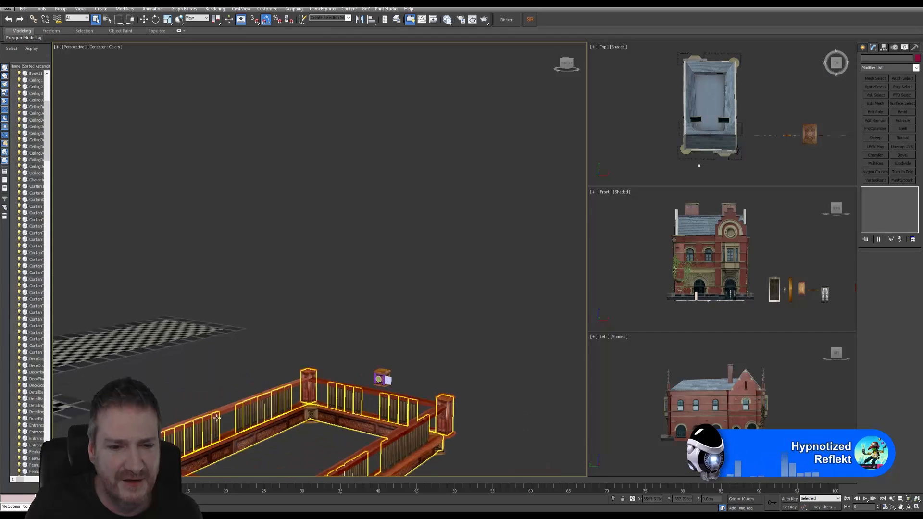
pyautogui.keyDown('alt'); pyautogui.moveTo(304, 380); pyautogui.dragTo(282, 298, button='middle'); pyautogui.keyUp('alt')
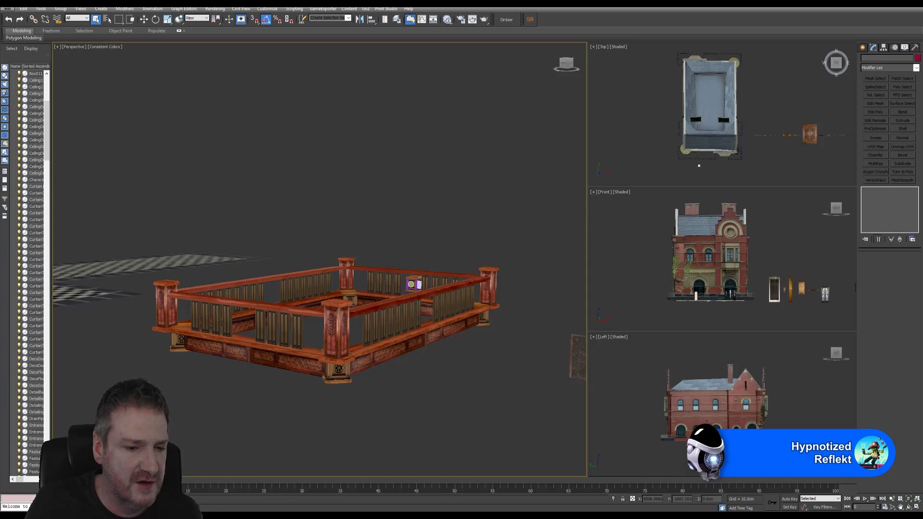
# Step: Play the Realtime3D reel video from the desktop and skip to the shots of the wood-panelled interior balcony and chandelier
pyautogui.press('super+d')
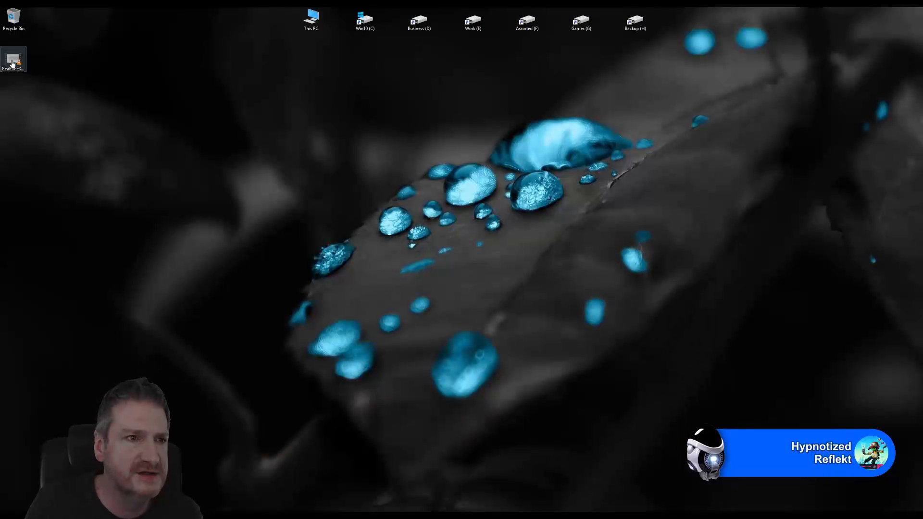
pyautogui.doubleClick(14, 65)
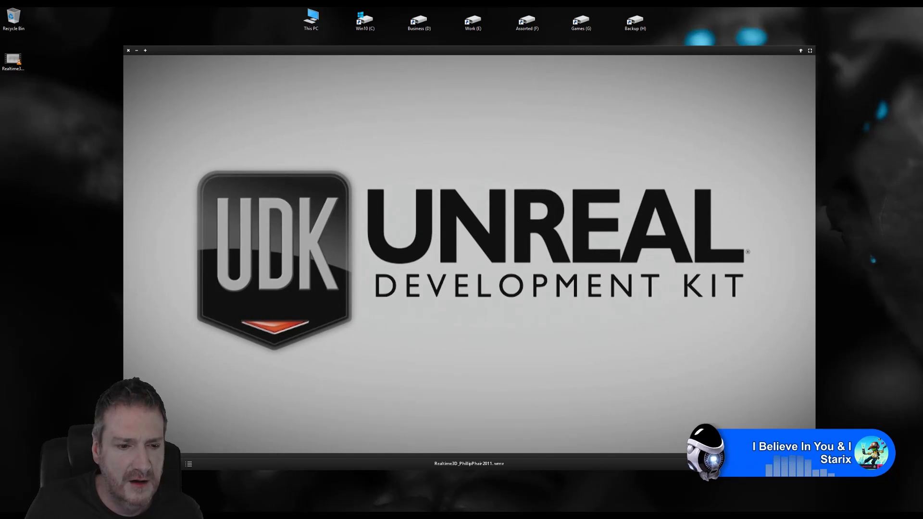
pyautogui.click(369, 456)
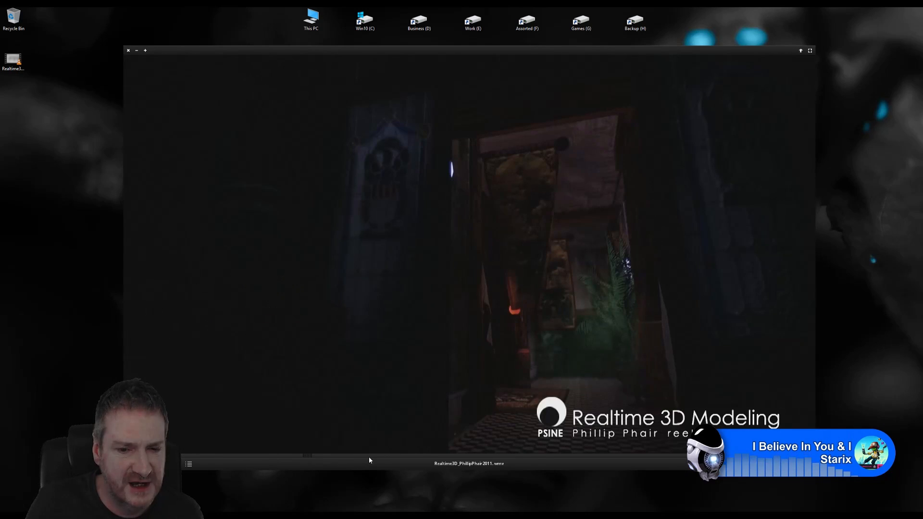
pyautogui.click(408, 457)
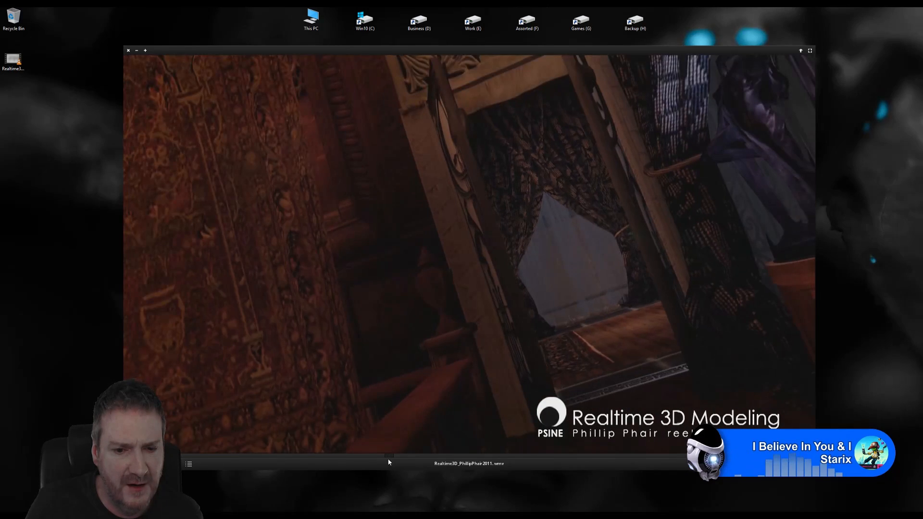
pyautogui.click(387, 458)
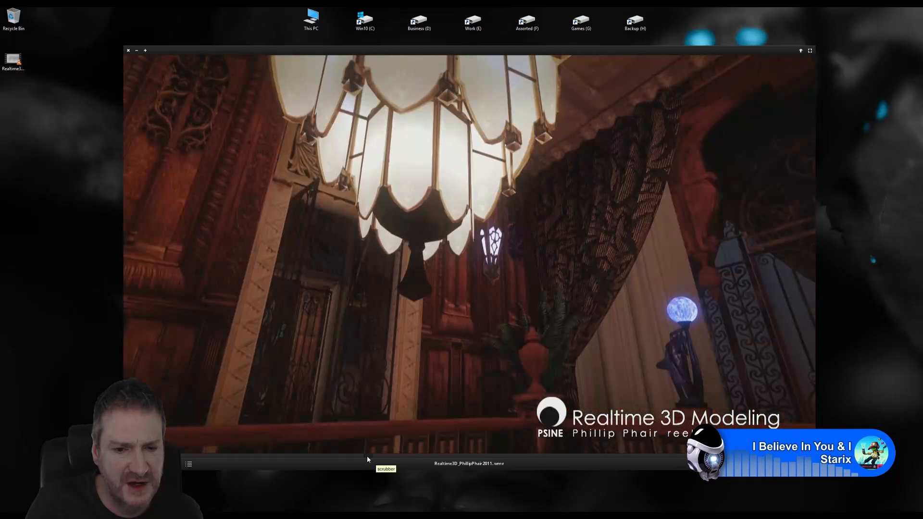
pyautogui.click(340, 457)
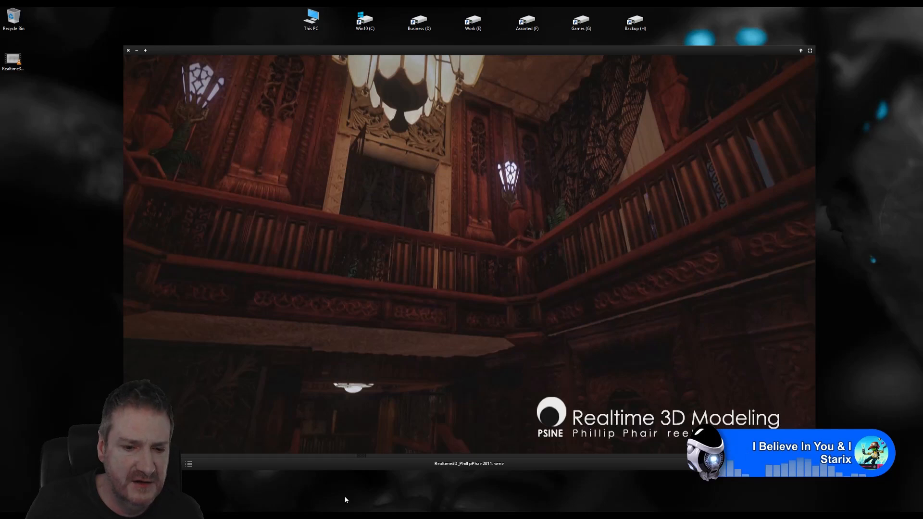
# Step: Switch back to 3ds Max and examine the balcony railing model with its corner posts and support blocks
pyautogui.hotkey('alt', 'Tab')
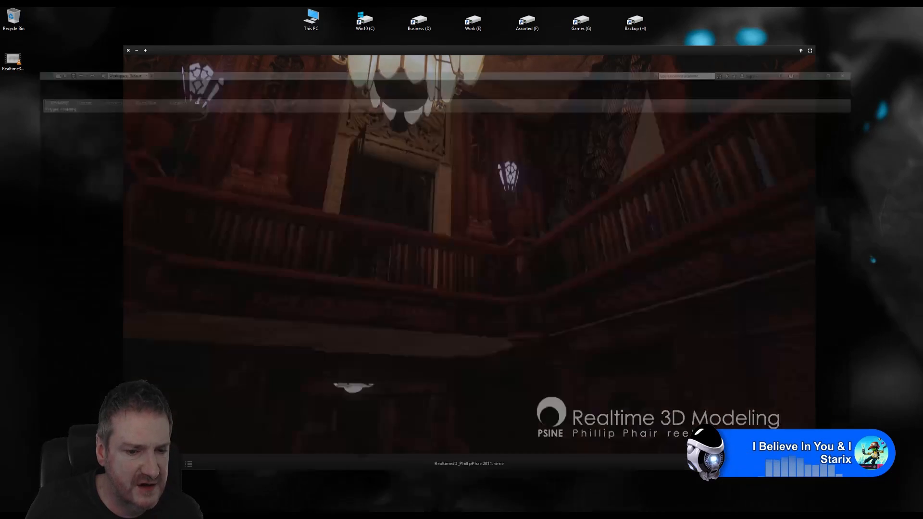
pyautogui.keyDown('alt'); pyautogui.moveTo(388, 374); pyautogui.dragTo(403, 378, button='middle'); pyautogui.keyUp('alt')
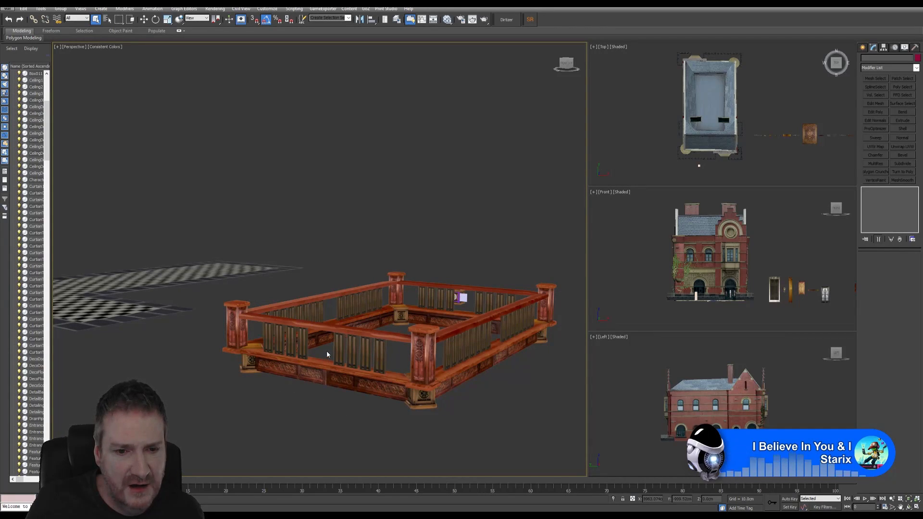
pyautogui.scroll(3, 327, 351)
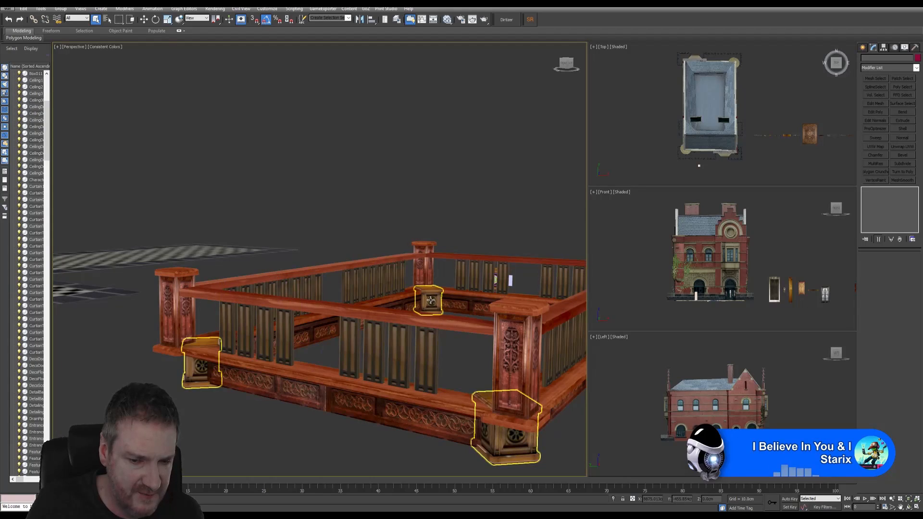
pyautogui.scroll(2, 454, 315)
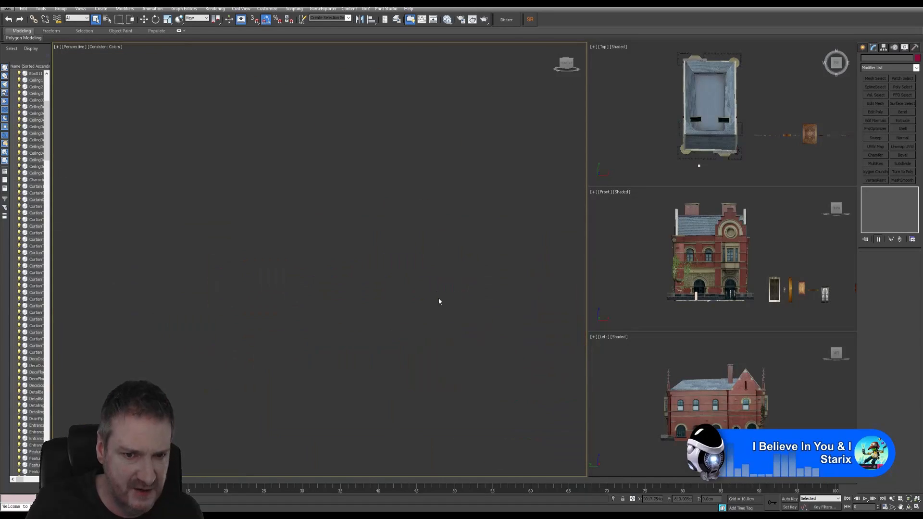
# Step: Select the small wooden block beside the railing with its purple strips, round flower ornament and loose square panel, and isolate them
pyautogui.scroll(-1, 442, 305)
pyautogui.scroll(-5, 343, 285)
pyautogui.scroll(3, 404, 288)
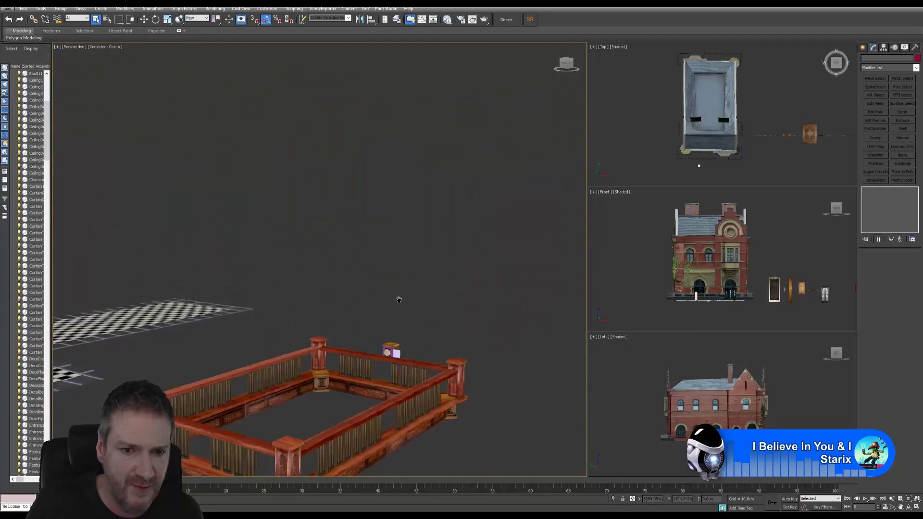
pyautogui.scroll(4, 377, 401)
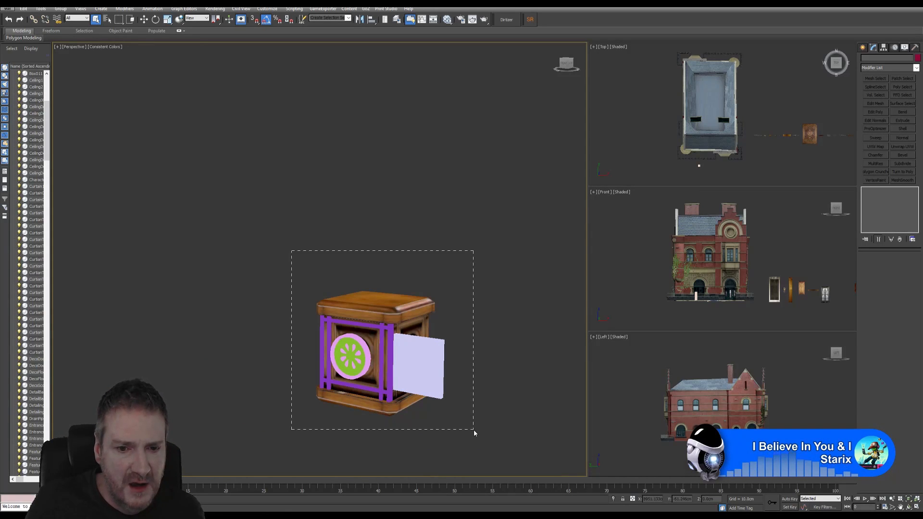
pyautogui.moveTo(474, 430); pyautogui.dragTo(474, 430)
pyautogui.click(41, 9)
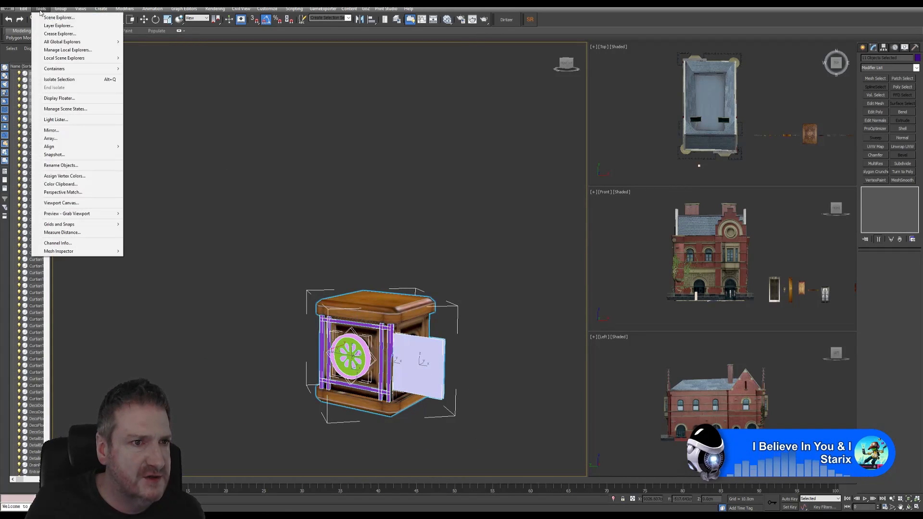
pyautogui.click(59, 79)
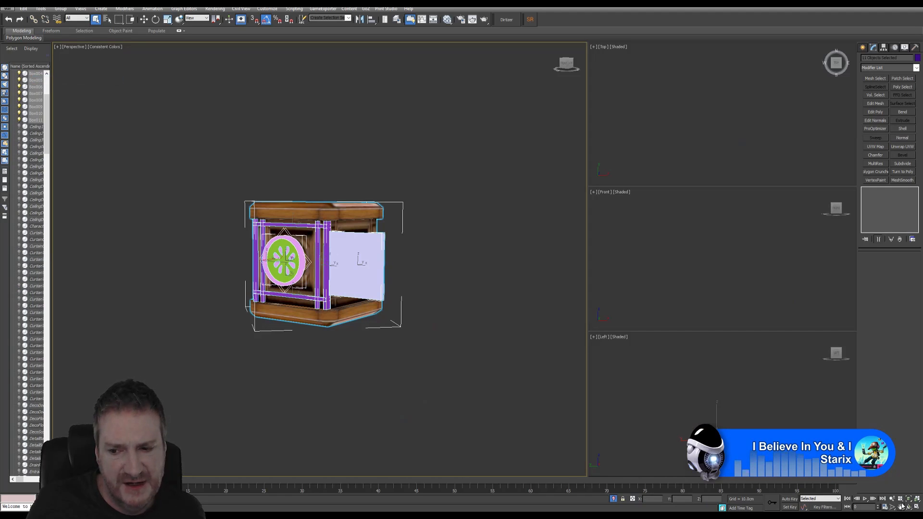
# Step: Examine the isolated block from several angles, comparing the textured side face with the separate strips and flower ornament on the front
pyautogui.click(909, 507)
pyautogui.moveTo(314, 288); pyautogui.dragTo(361, 313)
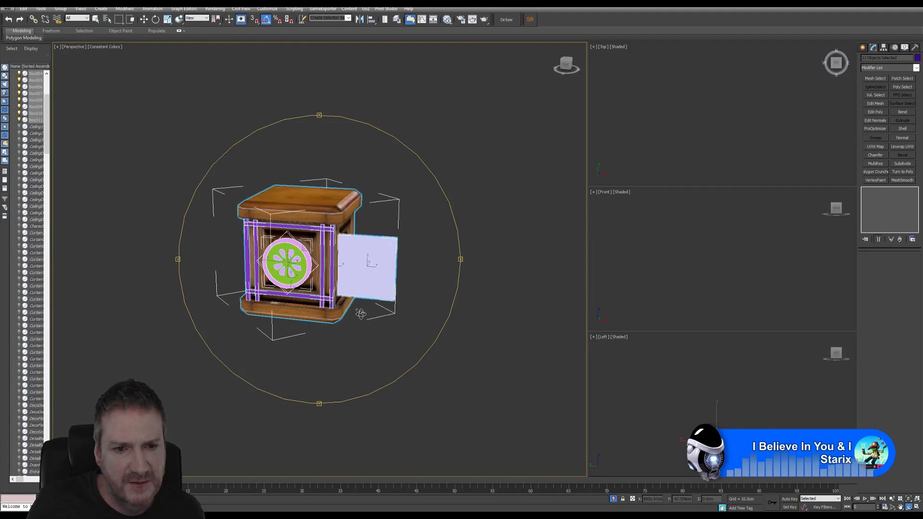
pyautogui.click(917, 499)
pyautogui.moveTo(367, 284); pyautogui.dragTo(378, 279, button='middle')
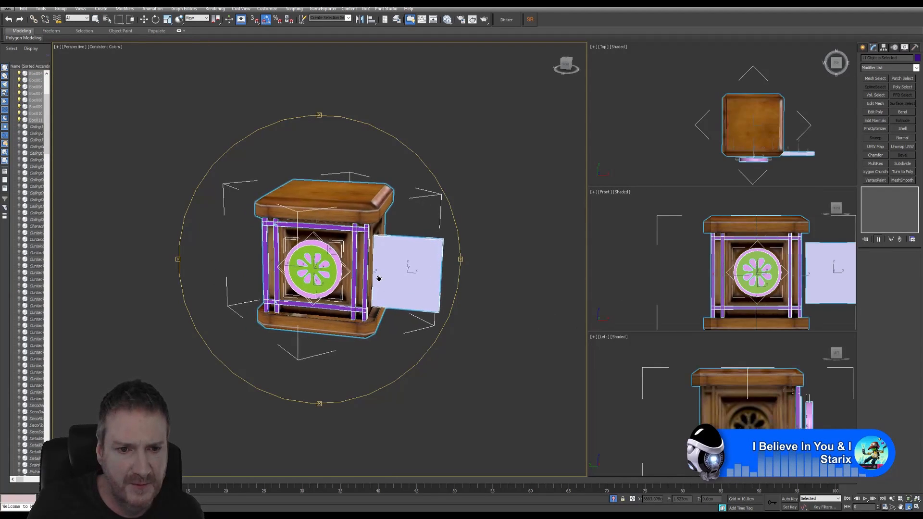
pyautogui.moveTo(316, 294); pyautogui.dragTo(371, 294)
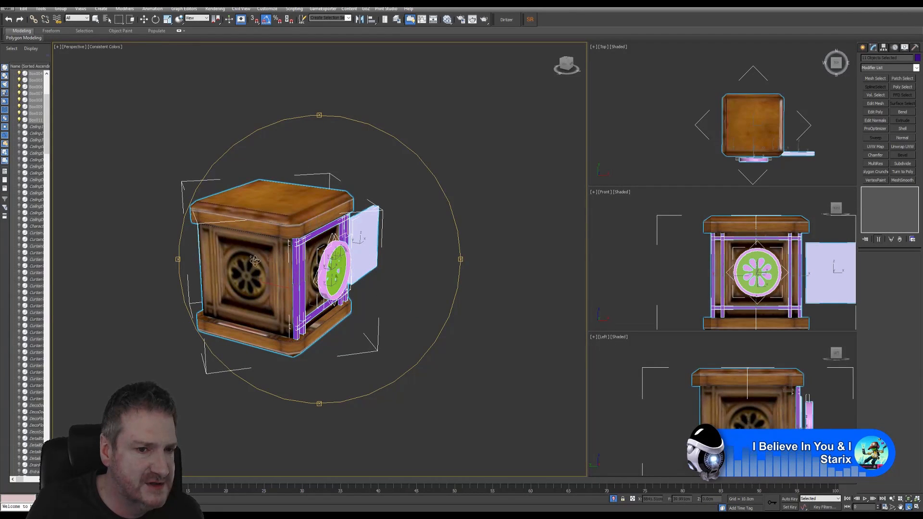
pyautogui.moveTo(256, 282); pyautogui.dragTo(236, 264)
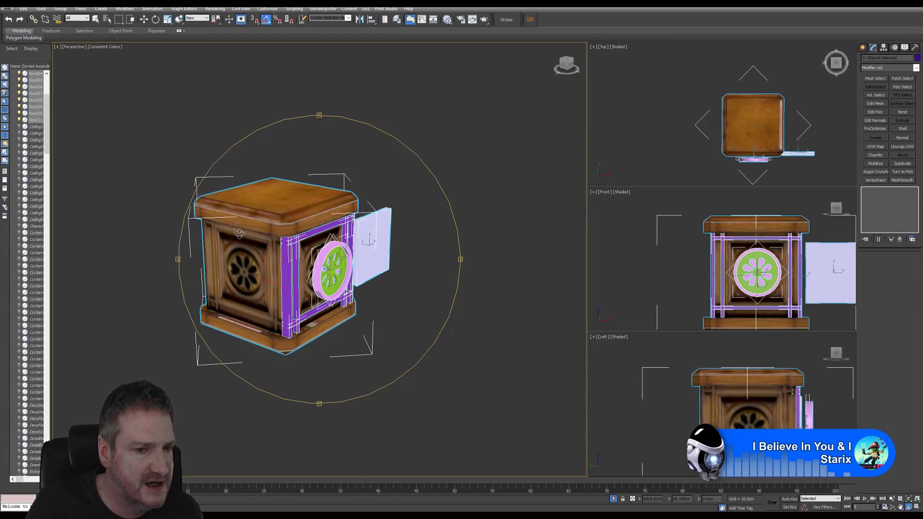
pyautogui.moveTo(265, 254); pyautogui.dragTo(306, 280)
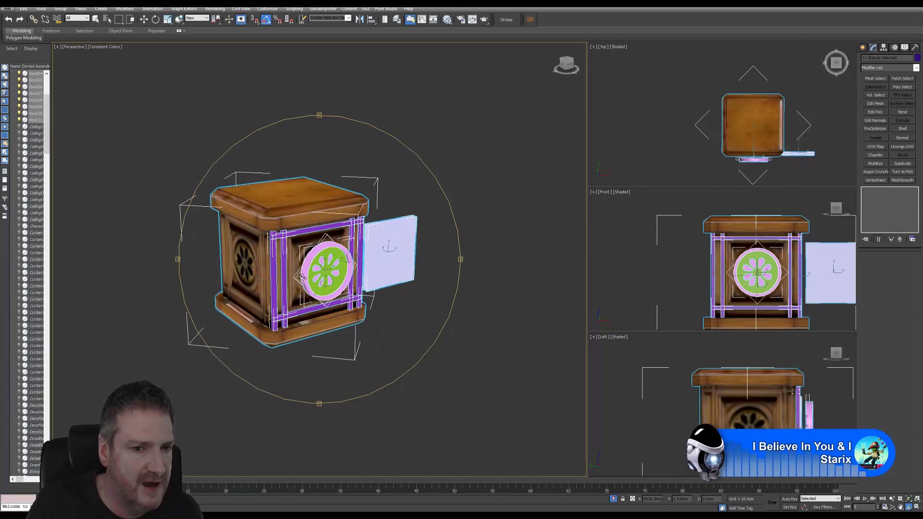
pyautogui.moveTo(248, 260); pyautogui.dragTo(272, 260)
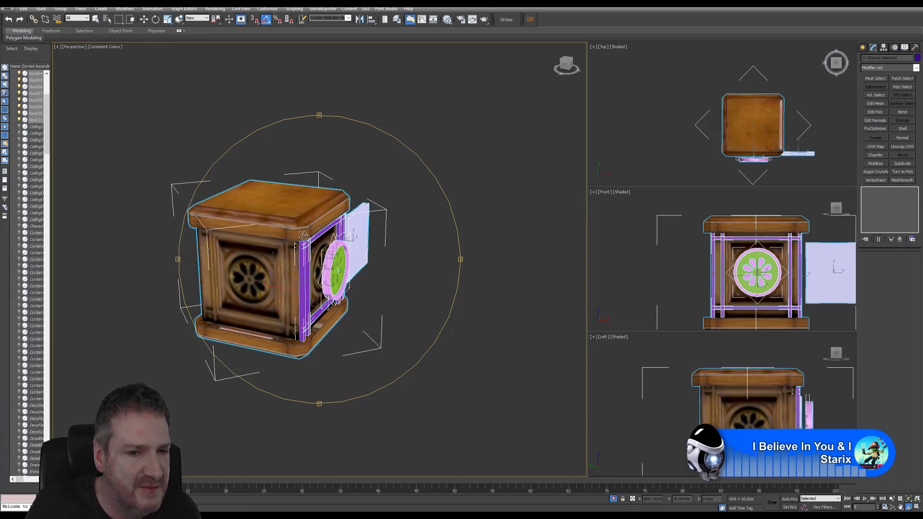
pyautogui.moveTo(304, 234); pyautogui.dragTo(327, 287)
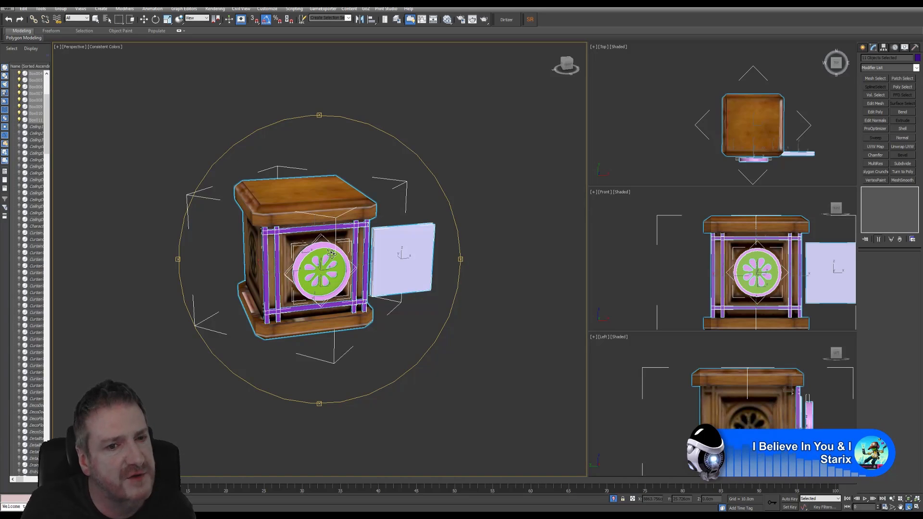
pyautogui.moveTo(331, 254); pyautogui.dragTo(149, 188)
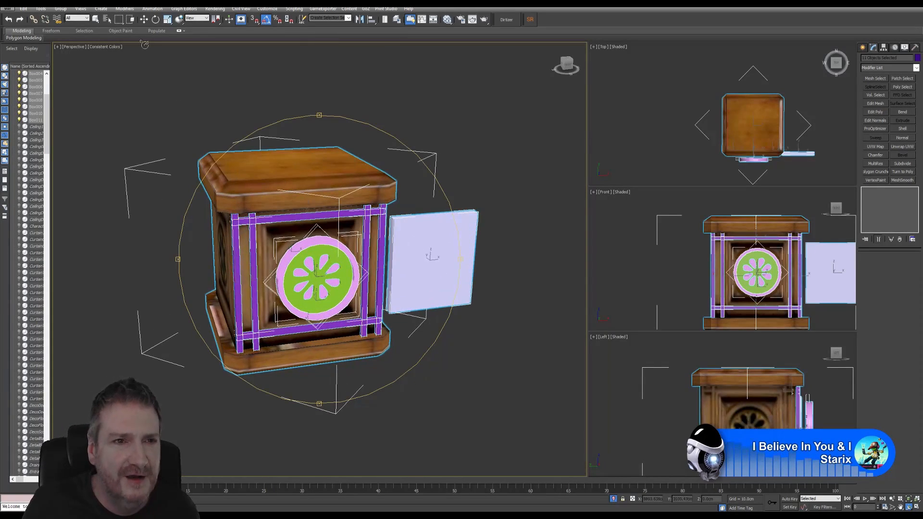
# Step: Deselect the block parts, end the isolation and examine the matching support blocks beneath the railing's corner posts
pyautogui.click(145, 19)
pyautogui.click(481, 184)
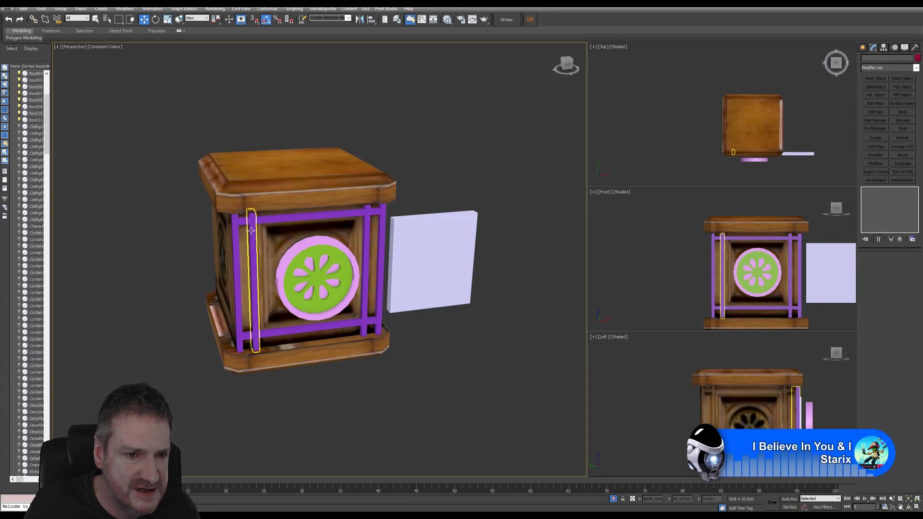
pyautogui.click(223, 246)
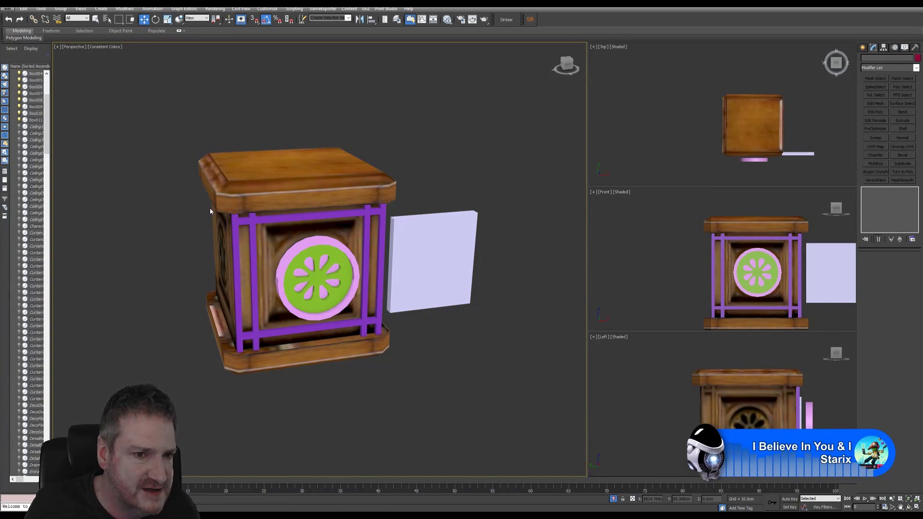
pyautogui.click(41, 9)
pyautogui.click(54, 87)
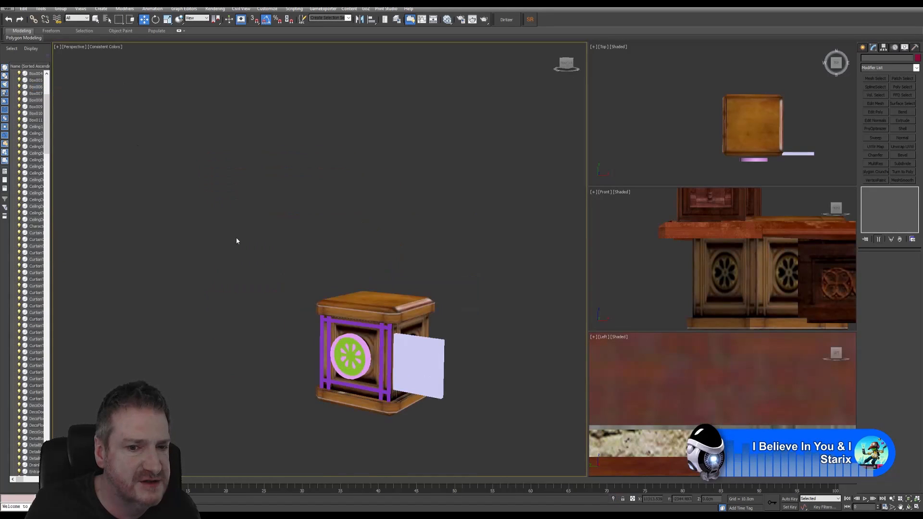
pyautogui.keyDown('alt'); pyautogui.moveTo(244, 340); pyautogui.dragTo(316, 321, button='middle'); pyautogui.keyUp('alt')
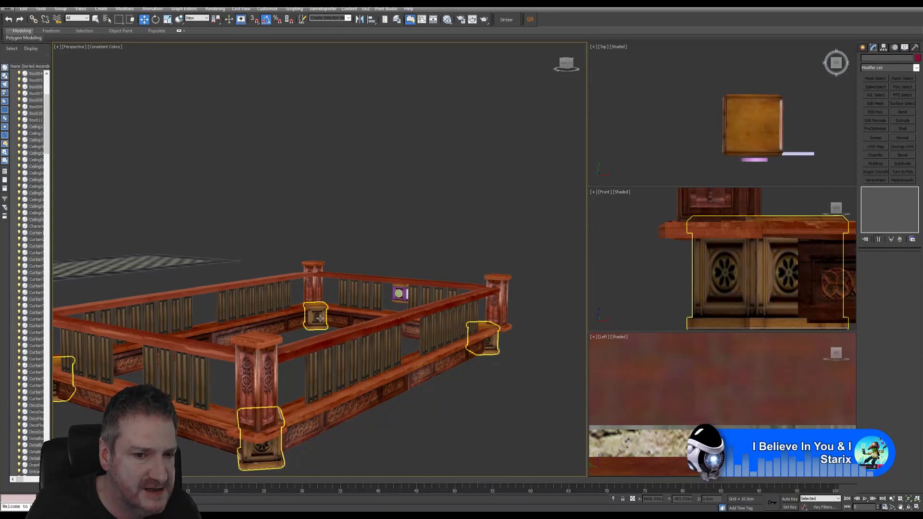
pyautogui.moveTo(403, 226); pyautogui.dragTo(290, 340, button='middle')
# Step: Isolate the standalone block and its modelled front pieces again, with a close angled view of the front face
pyautogui.moveTo(371, 402); pyautogui.dragTo(368, 393)
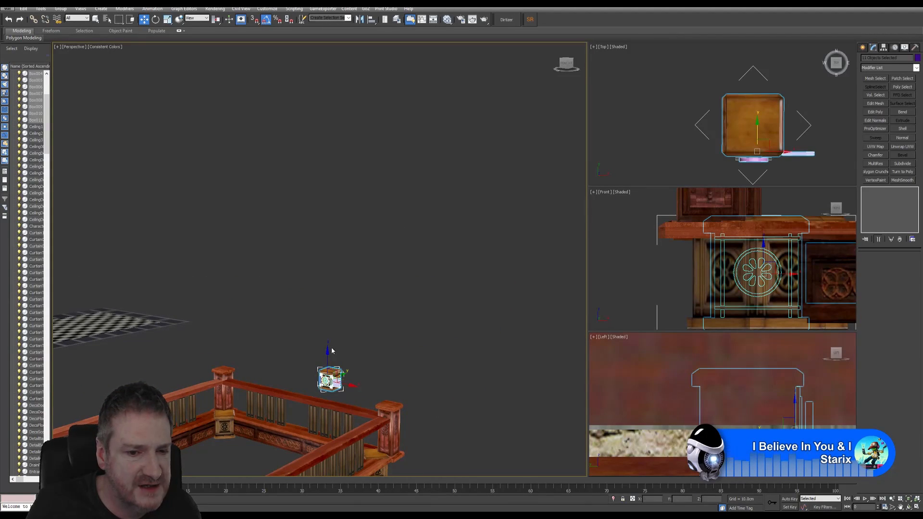
pyautogui.click(41, 8)
pyautogui.click(59, 80)
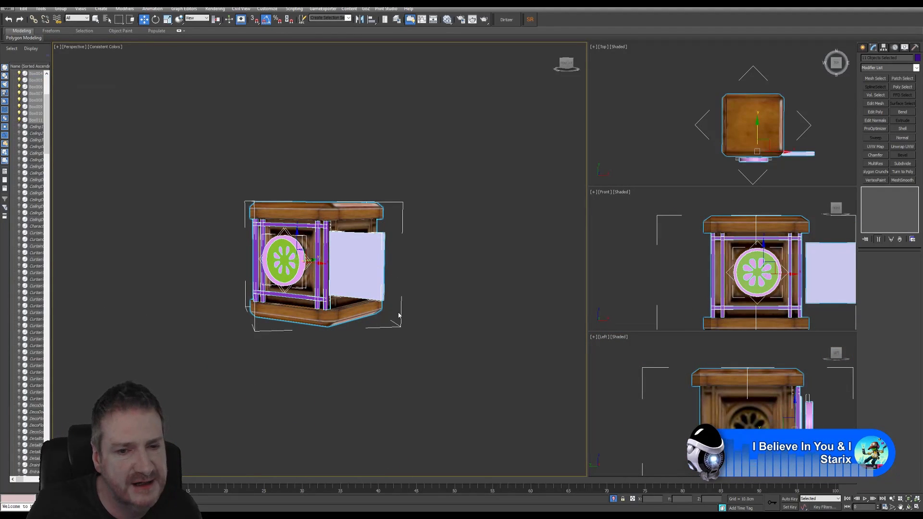
pyautogui.click(908, 507)
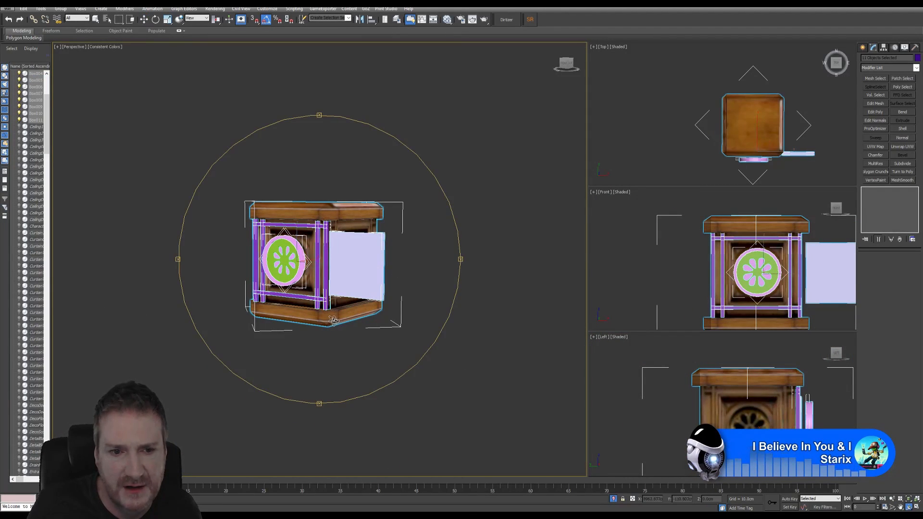
pyautogui.moveTo(333, 320); pyautogui.dragTo(381, 321)
pyautogui.scroll(4, 311, 270)
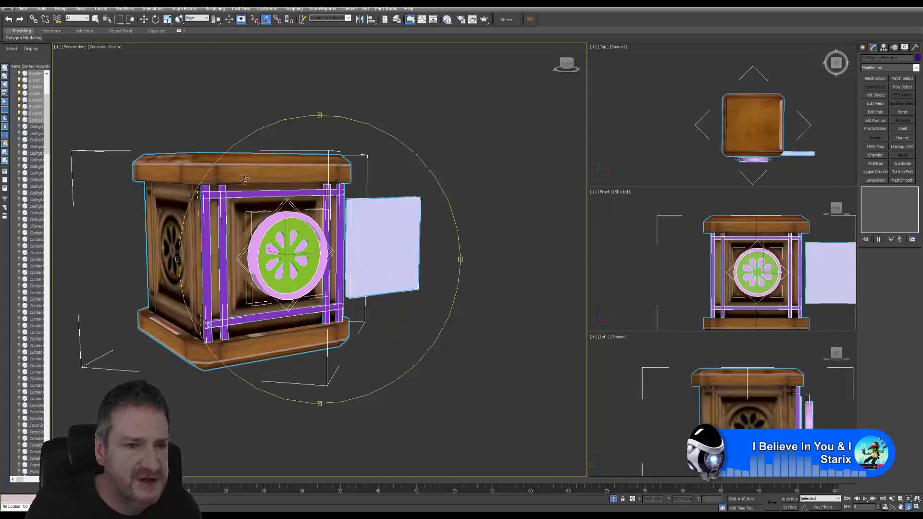
# Step: Move the loose square panel sideways along X onto the block's front face, behind the round flower ornament
pyautogui.click(95, 20)
pyautogui.click(493, 314)
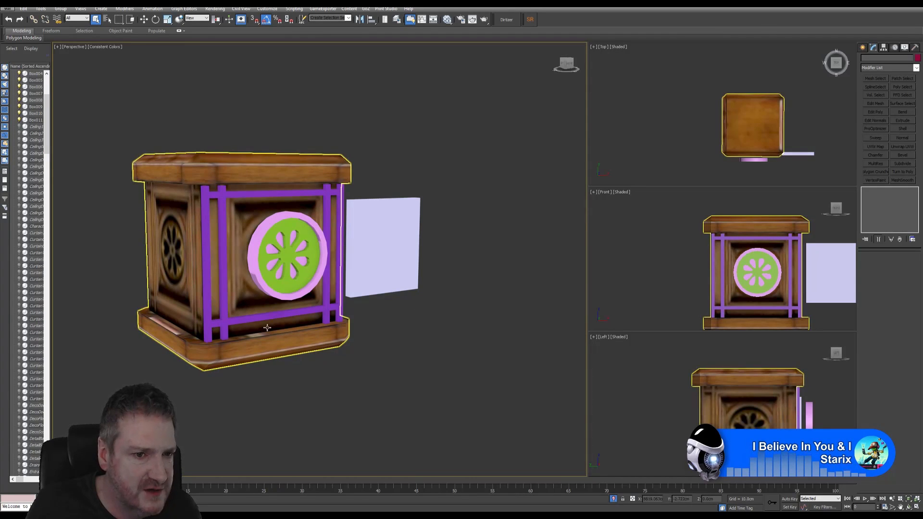
pyautogui.click(908, 506)
pyautogui.moveTo(306, 301); pyautogui.dragTo(228, 246)
pyautogui.moveTo(377, 263); pyautogui.dragTo(330, 258)
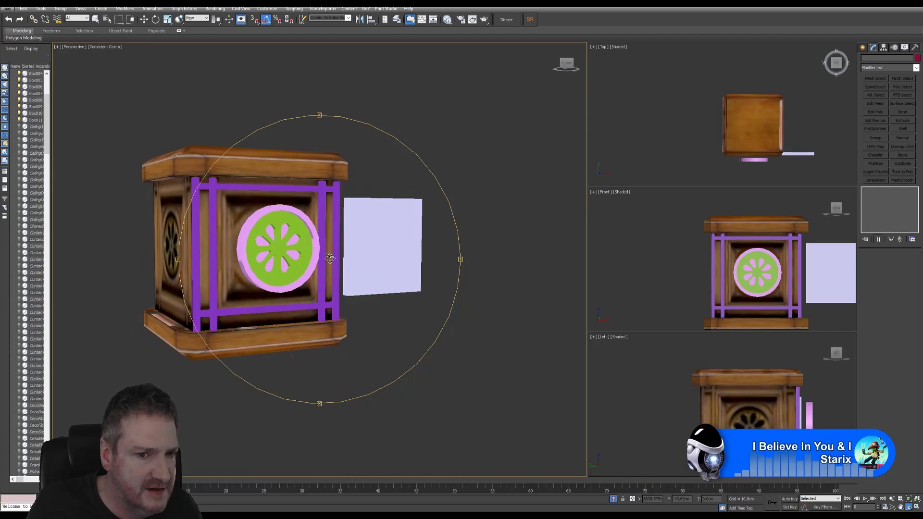
pyautogui.moveTo(257, 234); pyautogui.dragTo(255, 239)
pyautogui.moveTo(355, 250); pyautogui.dragTo(370, 263, button='middle')
pyautogui.click(143, 19)
pyautogui.click(408, 232)
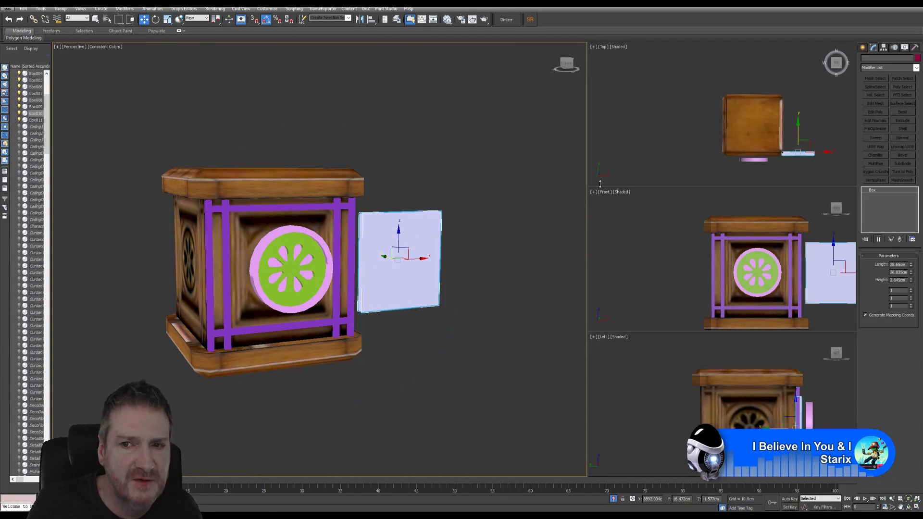
pyautogui.rightClick(806, 168)
pyautogui.moveTo(816, 153); pyautogui.dragTo(771, 151)
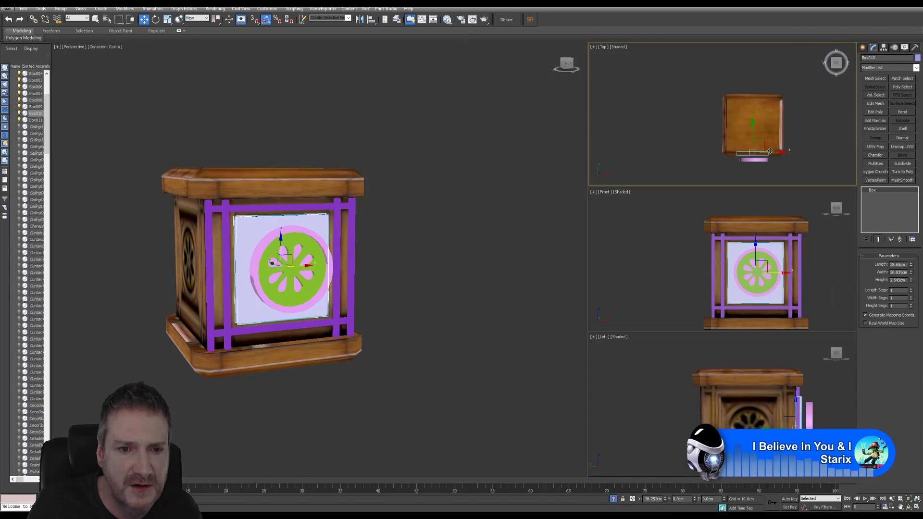
# Step: Centre the square panel horizontally between the purple vertical strips in a maximized Front view
pyautogui.rightClick(690, 288)
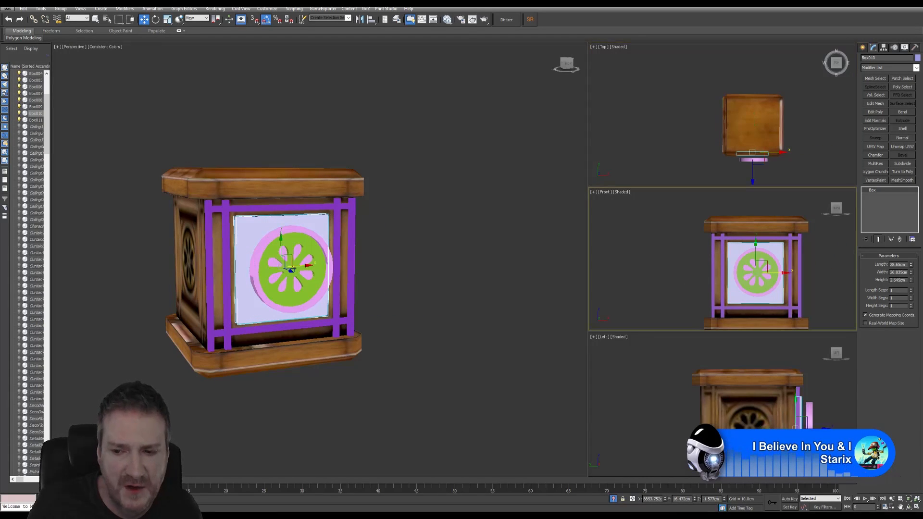
pyautogui.click(908, 507)
pyautogui.click(916, 508)
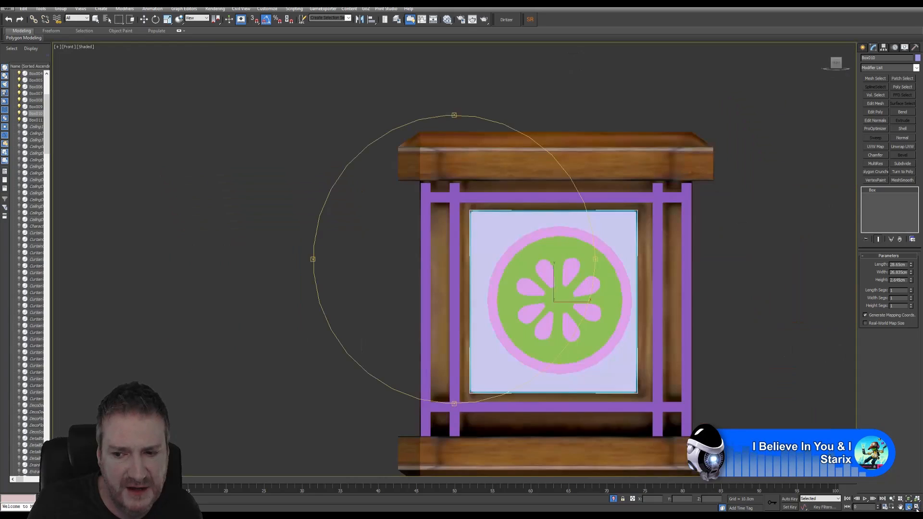
pyautogui.moveTo(626, 293); pyautogui.dragTo(527, 279, button='middle')
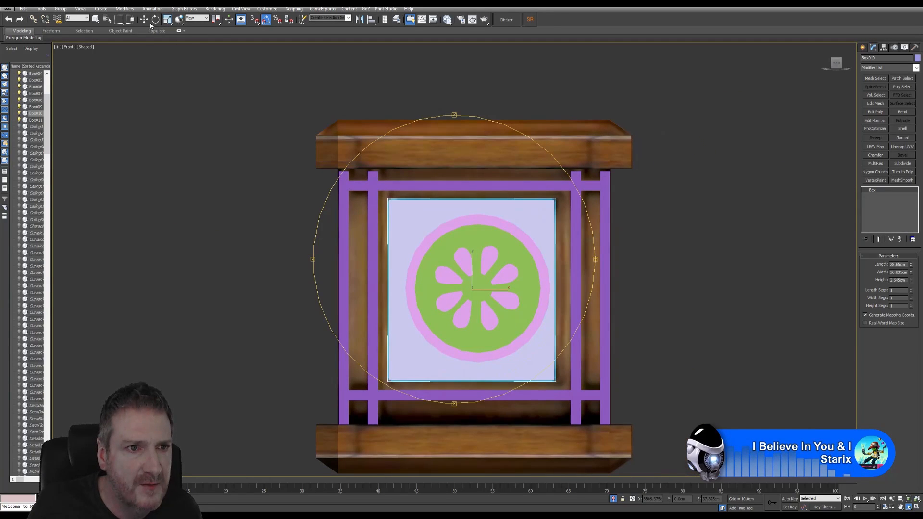
pyautogui.click(144, 20)
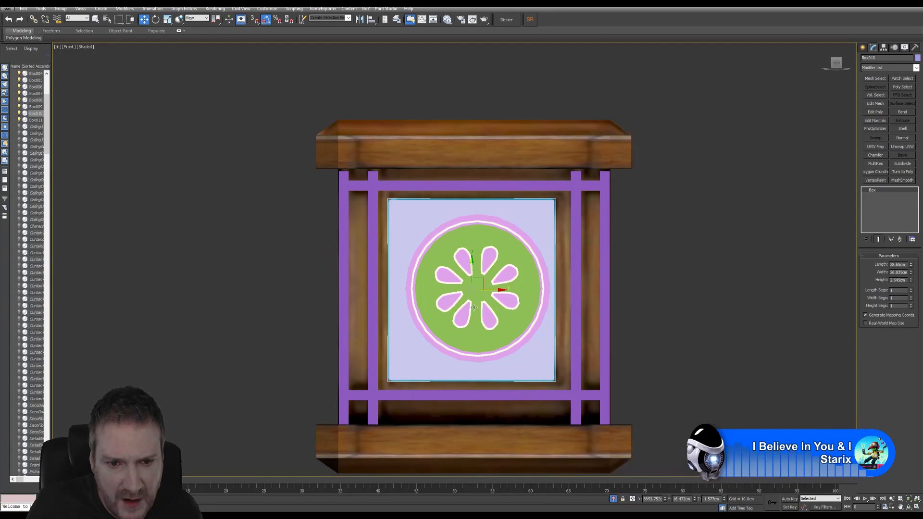
pyautogui.moveTo(500, 287); pyautogui.dragTo(496, 290)
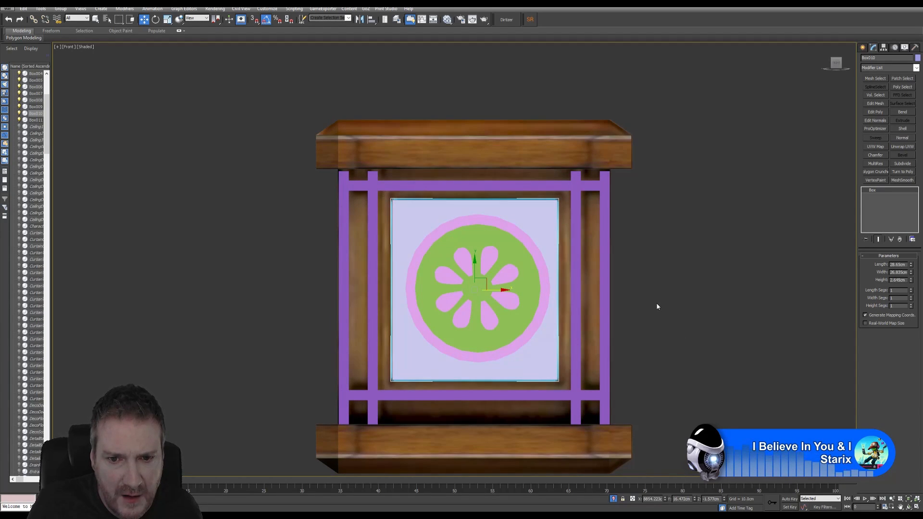
# Step: Select the flower ornament's pink backing box, green disc and outer ring, and centre them together on the square panel
pyautogui.click(487, 317)
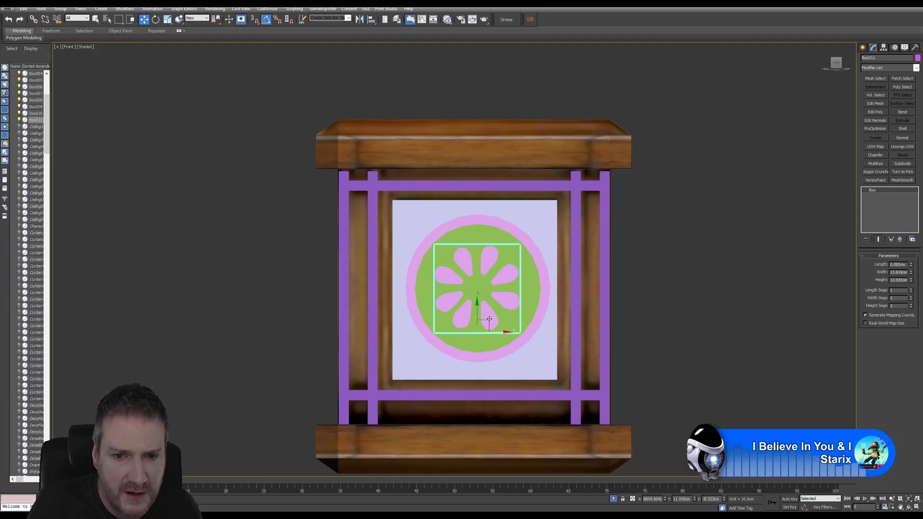
pyautogui.keyDown('ctrl'); pyautogui.click(482, 344); pyautogui.keyUp('ctrl')
pyautogui.keyDown('ctrl'); pyautogui.click(486, 357); pyautogui.keyUp('ctrl')
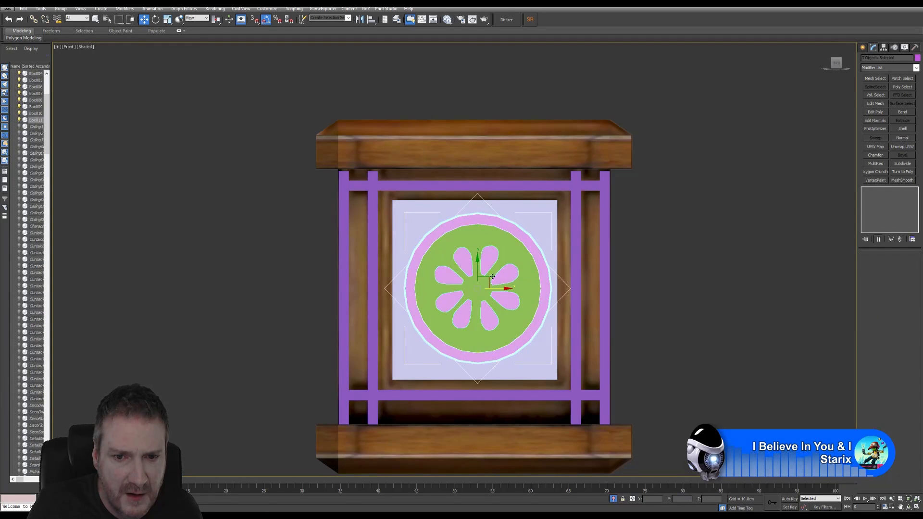
pyautogui.moveTo(502, 288); pyautogui.dragTo(499, 289)
pyautogui.moveTo(499, 288); pyautogui.dragTo(501, 289)
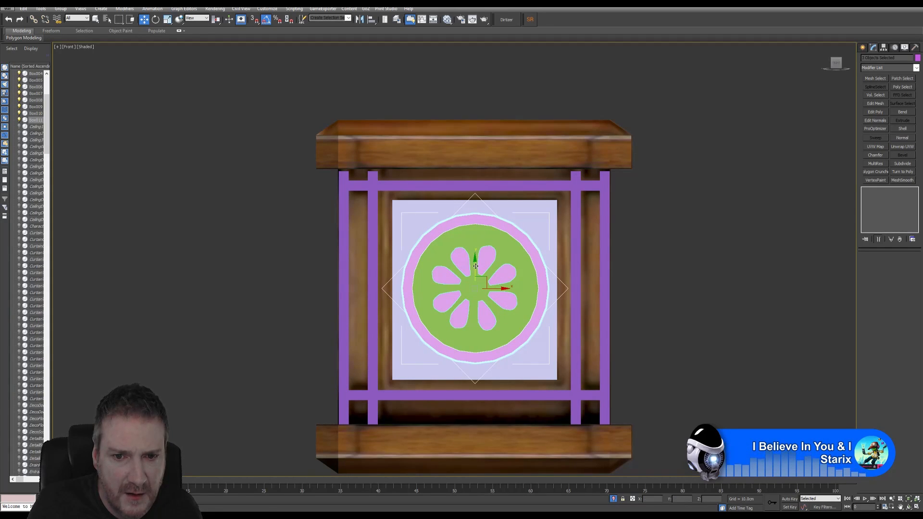
pyautogui.moveTo(475, 266); pyautogui.dragTo(478, 267)
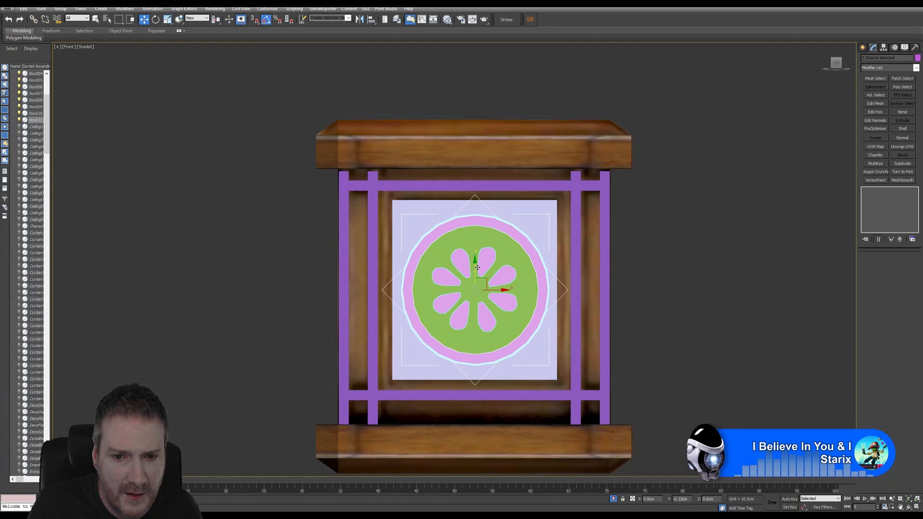
# Step: Push the light square panel back along Y into the block's front face so it sits deeper behind the purple strips
pyautogui.click(908, 503)
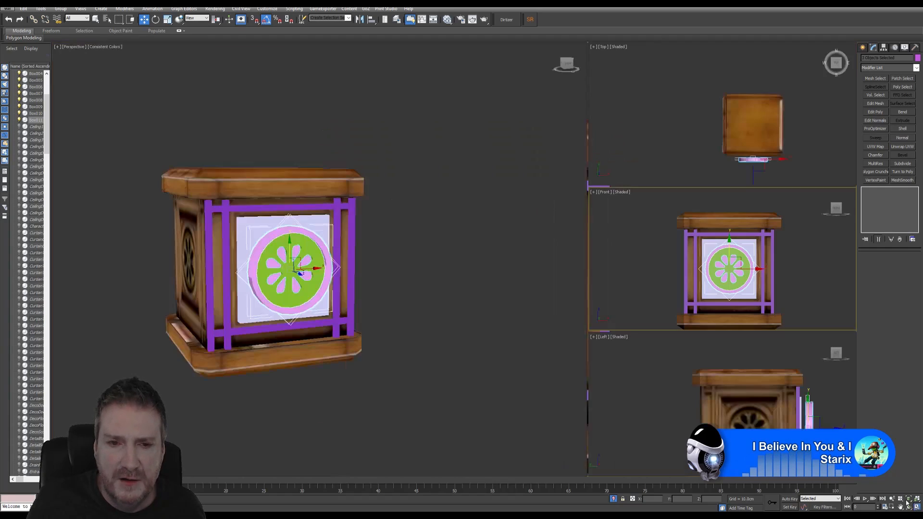
pyautogui.rightClick(393, 297)
pyautogui.click(909, 508)
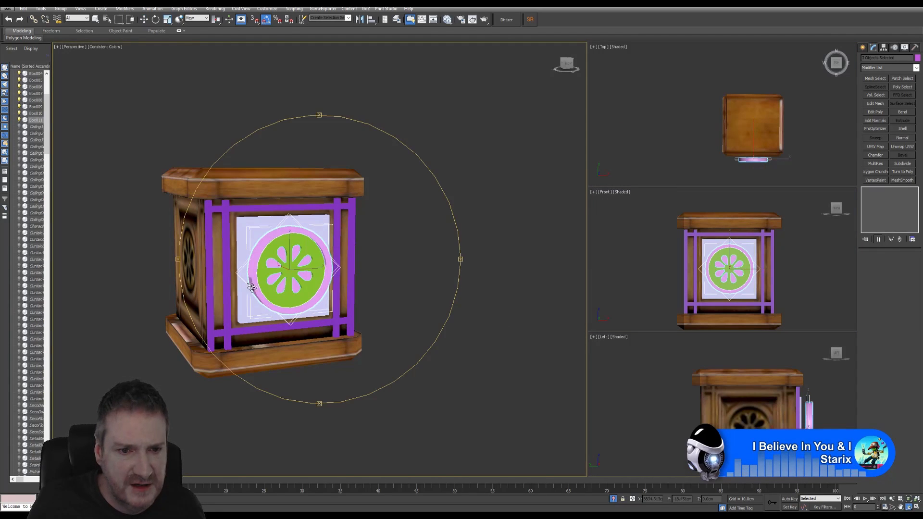
pyautogui.moveTo(242, 283); pyautogui.dragTo(279, 281)
pyautogui.scroll(5, 307, 286)
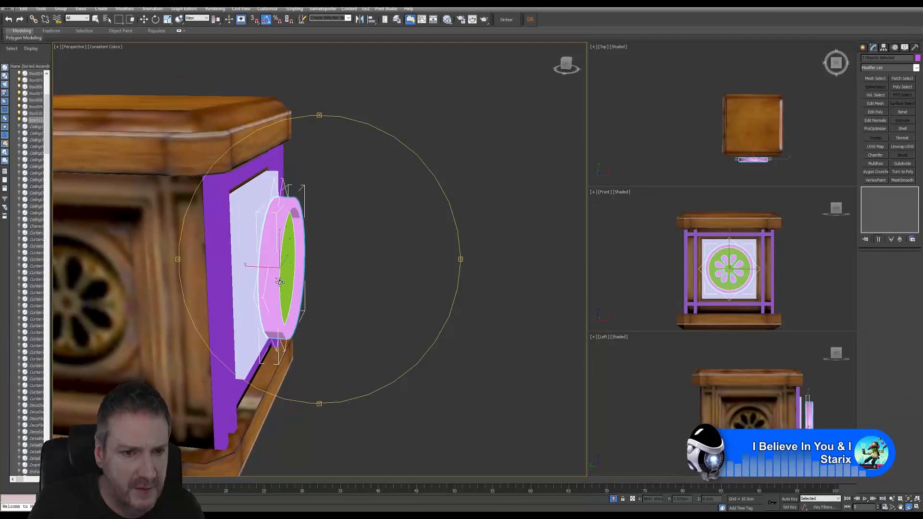
pyautogui.click(145, 22)
pyautogui.click(447, 213)
pyautogui.click(257, 204)
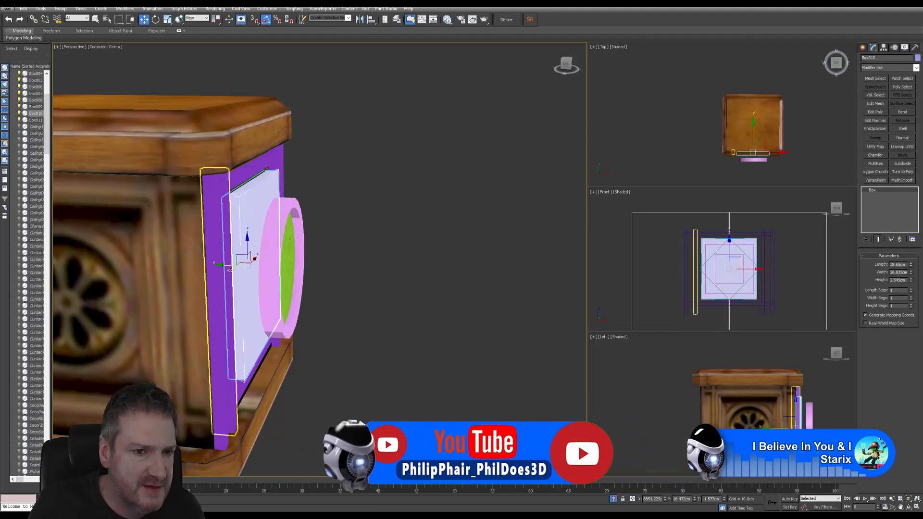
pyautogui.moveTo(230, 270); pyautogui.dragTo(222, 265)
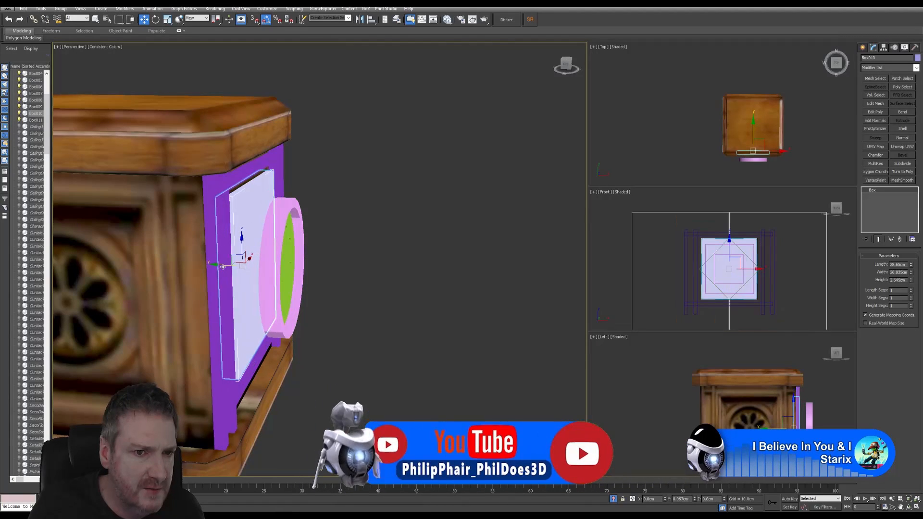
pyautogui.click(343, 258)
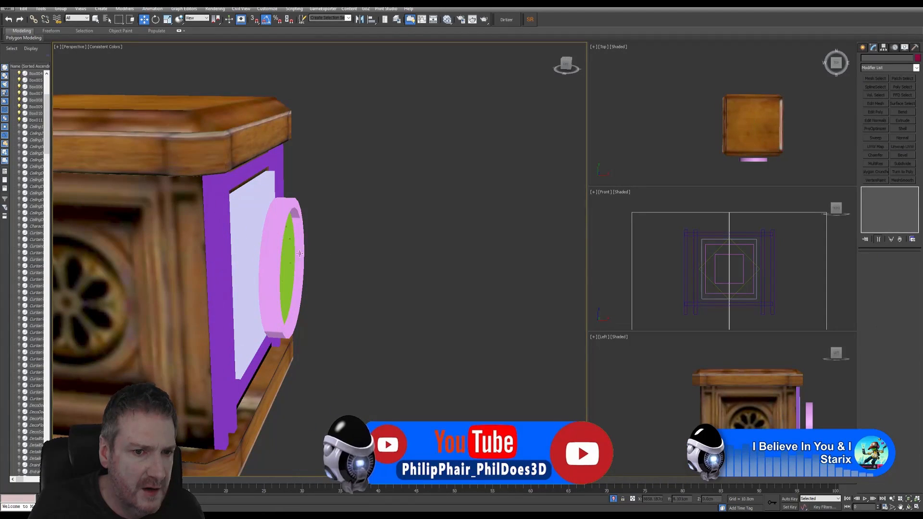
# Step: Select the flower ornament's backing box, green disc and outer ring together, and move them about 2.9 cm along Y back onto the square panel
pyautogui.click(299, 254)
pyautogui.scroll(5, 754, 281)
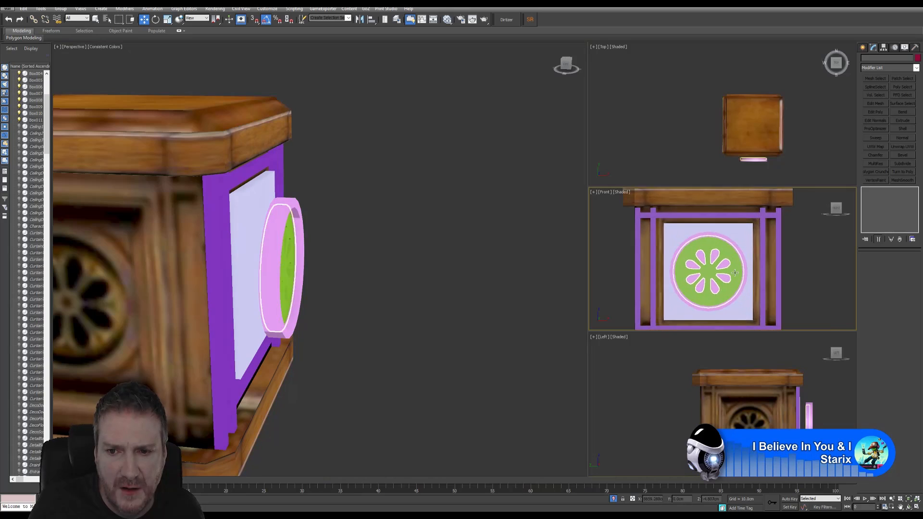
pyautogui.scroll(2, 726, 264)
pyautogui.click(710, 251)
pyautogui.keyDown('ctrl'); pyautogui.click(737, 260); pyautogui.keyUp('ctrl')
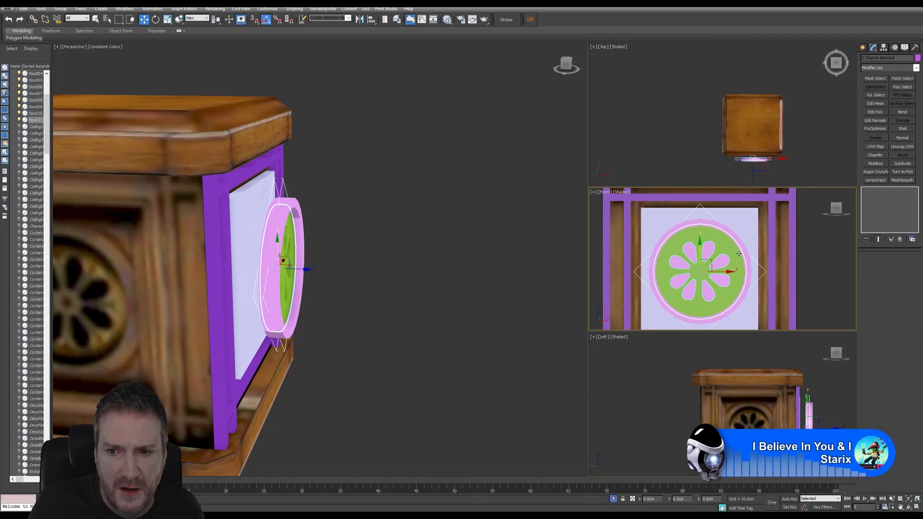
pyautogui.keyDown('ctrl'); pyautogui.click(739, 242); pyautogui.keyUp('ctrl')
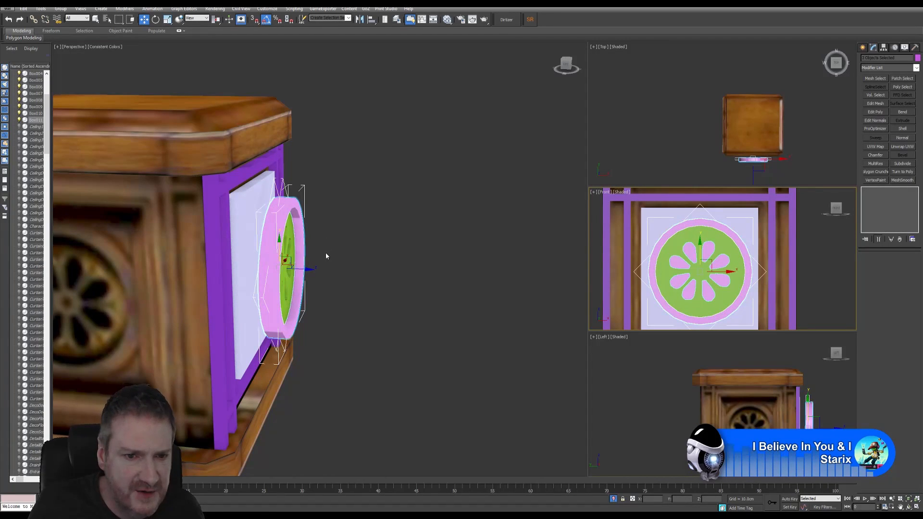
pyautogui.keyDown('alt'); pyautogui.moveTo(300, 272); pyautogui.dragTo(299, 274, button='middle'); pyautogui.keyUp('alt')
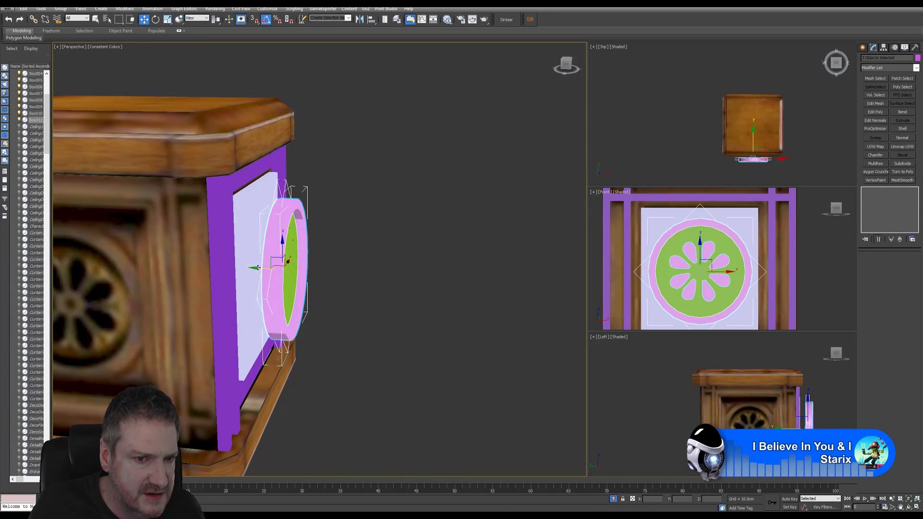
pyautogui.moveTo(257, 268); pyautogui.dragTo(242, 268)
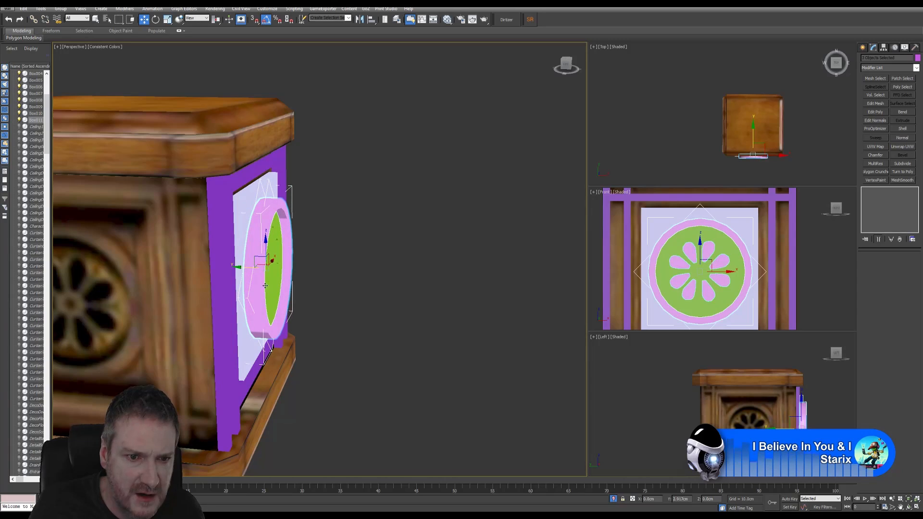
# Step: Reduce the height of the ornament's pink outer ring to about 1.4 cm
pyautogui.click(911, 507)
pyautogui.moveTo(453, 402); pyautogui.dragTo(293, 224)
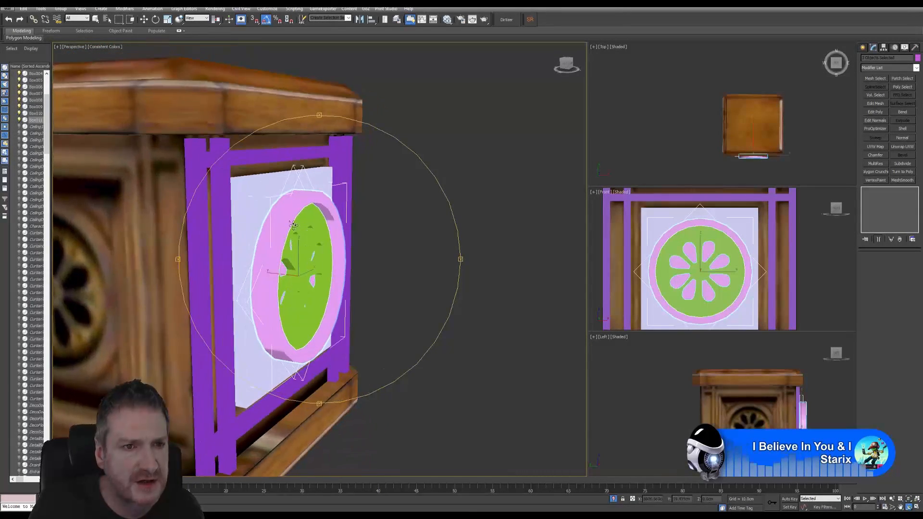
pyautogui.click(167, 19)
pyautogui.click(345, 220)
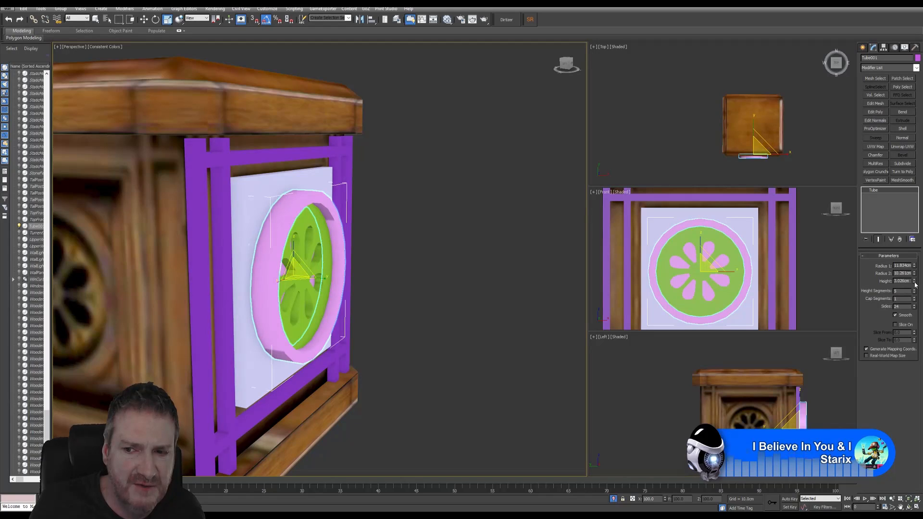
pyautogui.moveTo(916, 283); pyautogui.dragTo(911, 302)
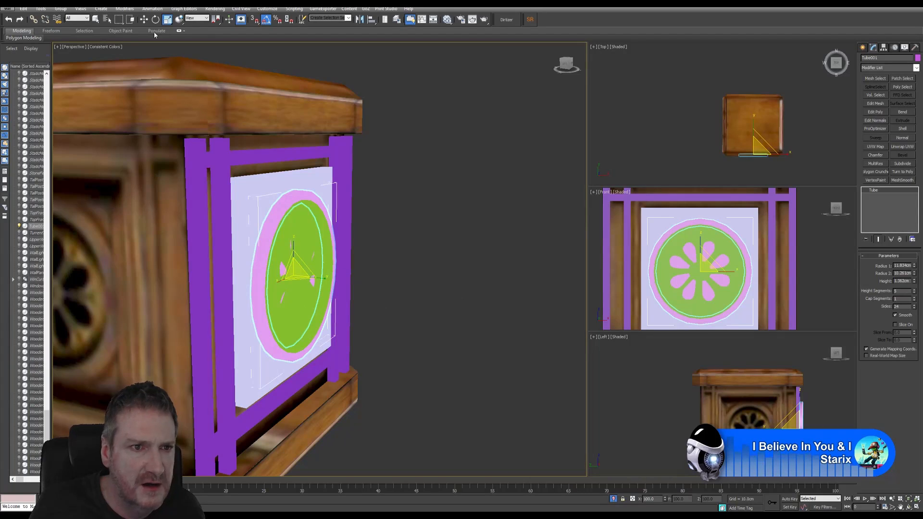
pyautogui.click(143, 20)
pyautogui.click(429, 238)
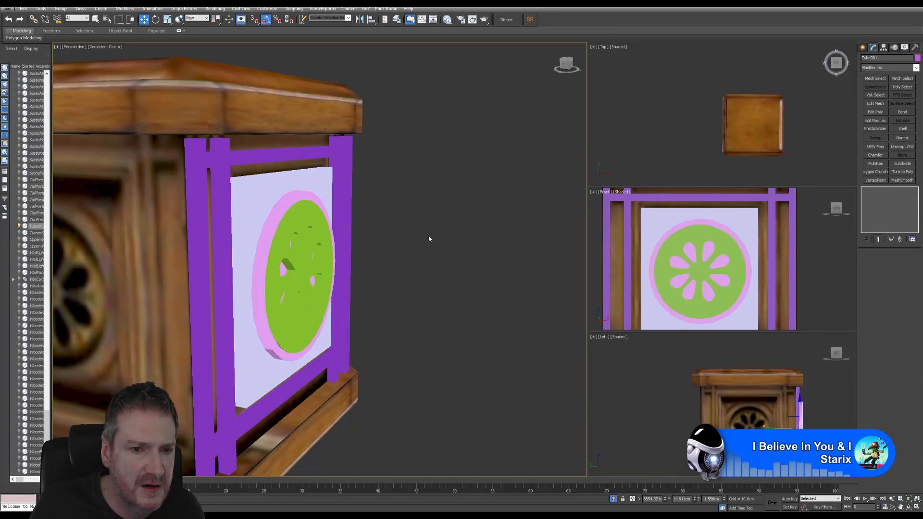
# Step: Set the Extrude amount of the green flower disc to 1.0 cm so it sits inside the pink ring
pyautogui.keyDown('alt'); pyautogui.moveTo(373, 269); pyautogui.dragTo(376, 268, button='middle'); pyautogui.keyUp('alt')
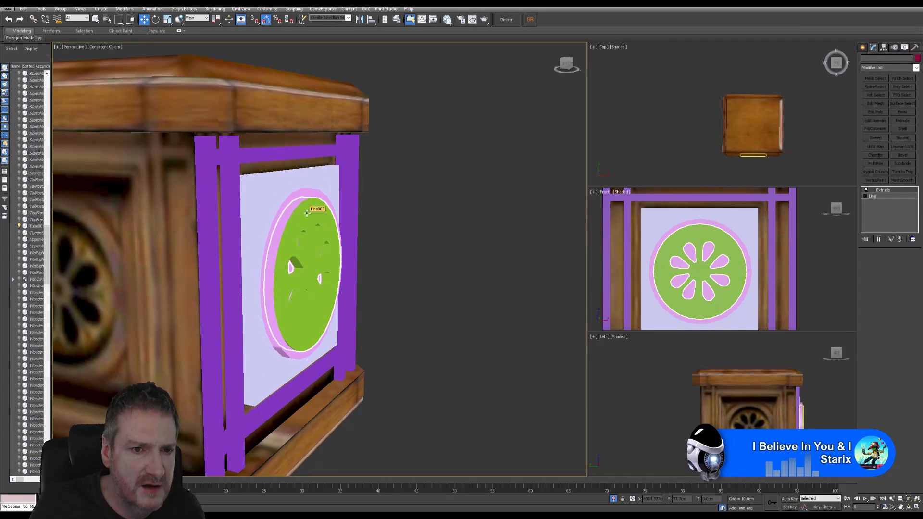
pyautogui.click(308, 213)
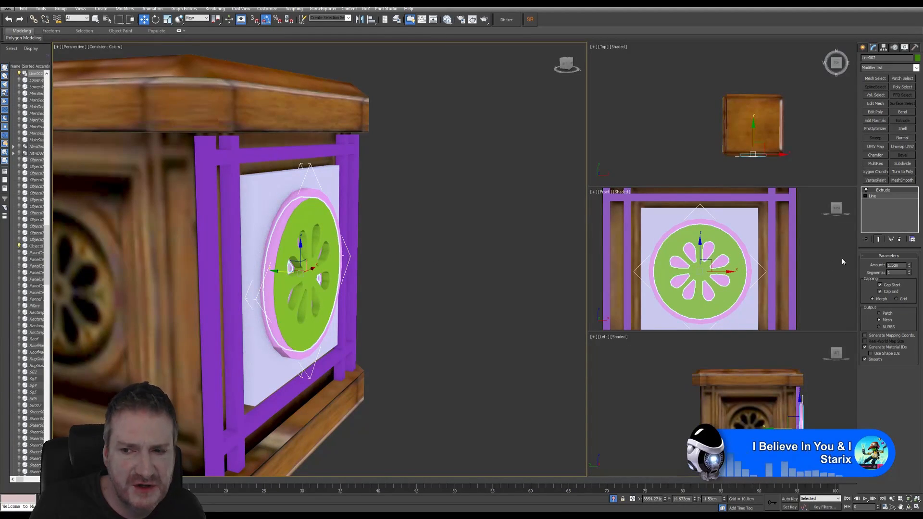
pyautogui.click(909, 269)
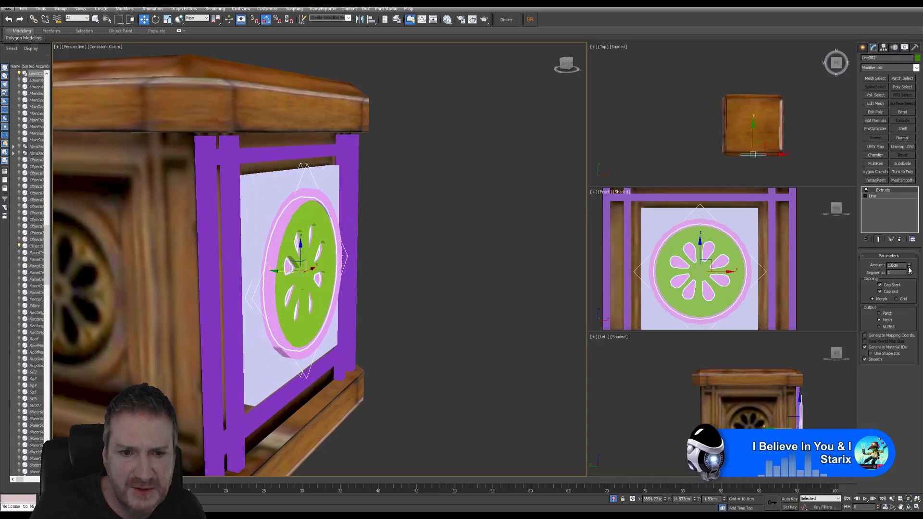
pyautogui.click(909, 269)
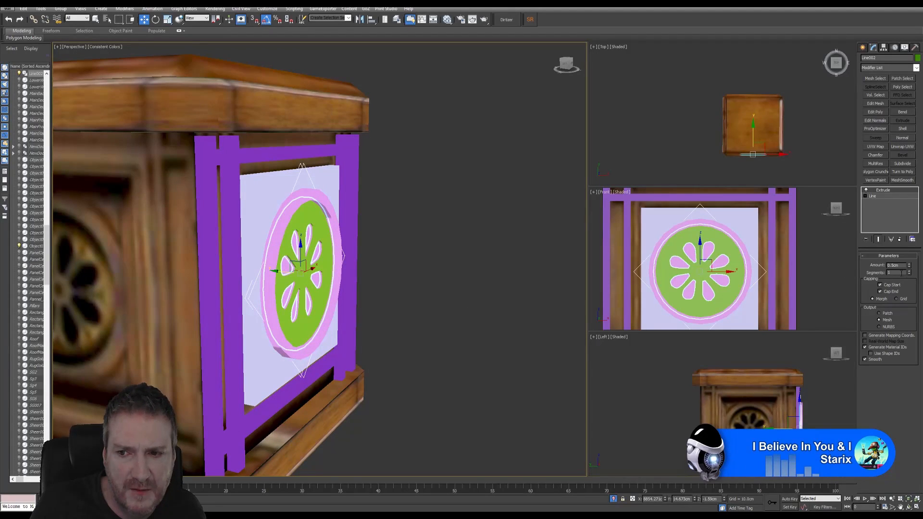
pyautogui.click(909, 264)
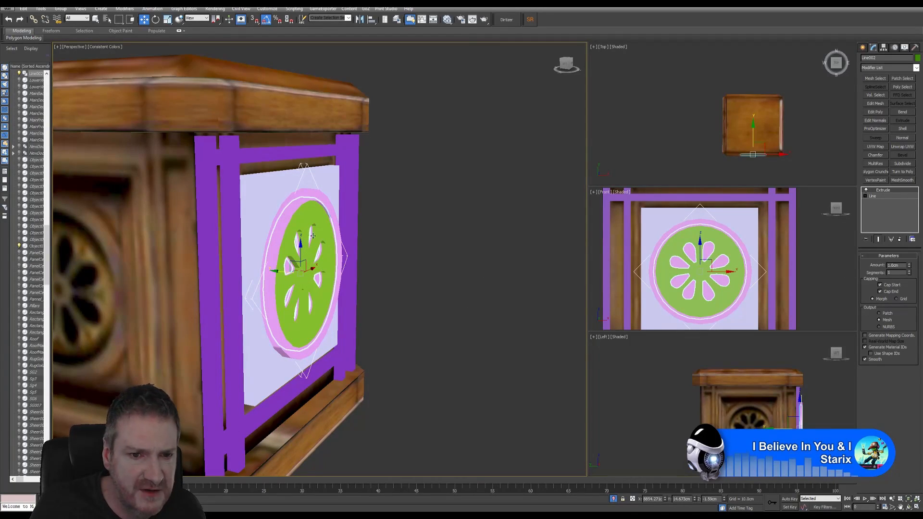
# Step: Switch the perspective view to Shaded display and inspect the petal cut-outs and ring depth from an angle
pyautogui.scroll(5, 313, 236)
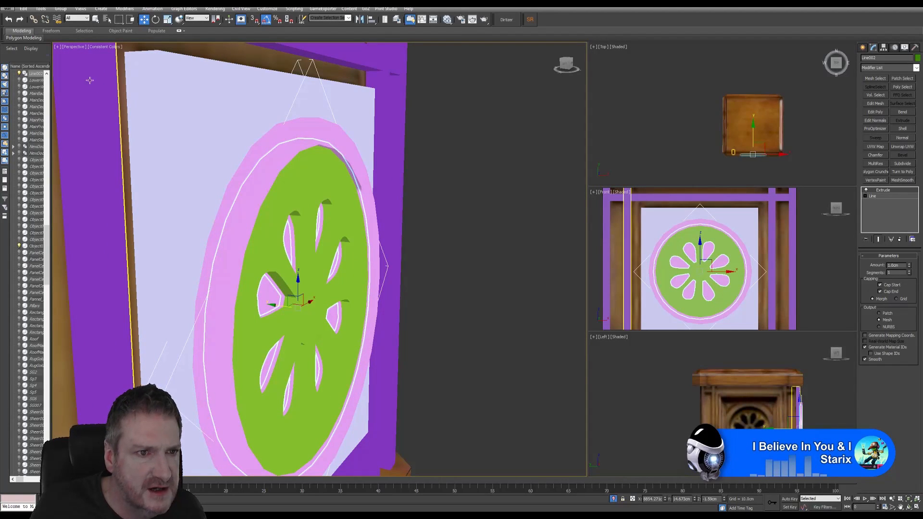
pyautogui.click(105, 47)
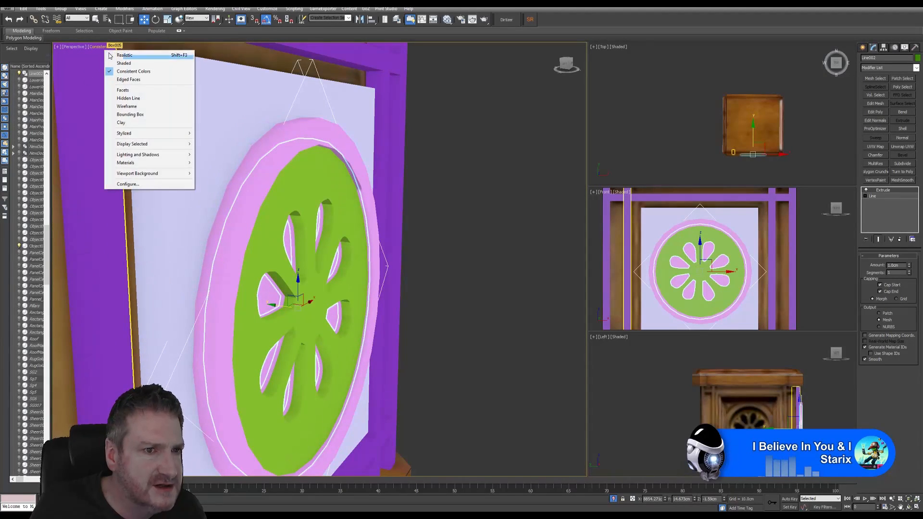
pyautogui.click(118, 61)
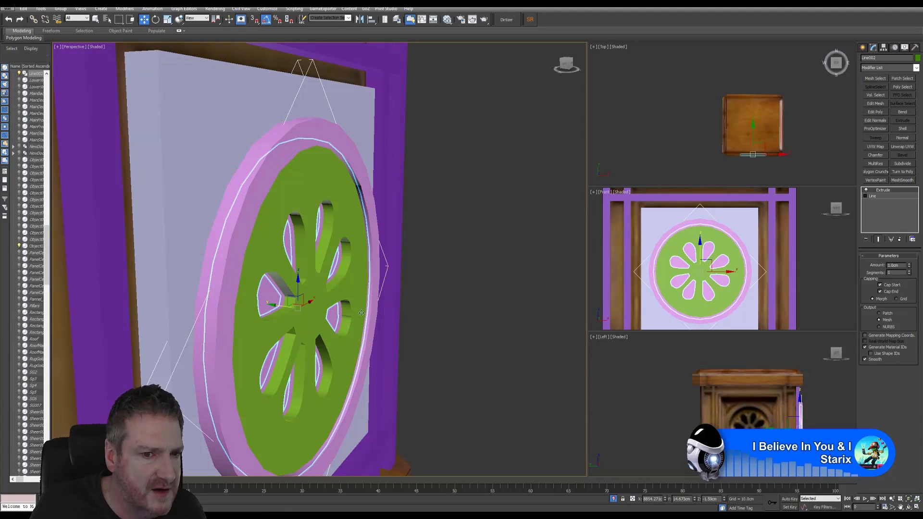
pyautogui.keyDown('alt'); pyautogui.moveTo(486, 214); pyautogui.dragTo(516, 191, button='middle'); pyautogui.keyUp('alt')
pyautogui.keyDown('alt'); pyautogui.moveTo(446, 222); pyautogui.dragTo(388, 241, button='middle'); pyautogui.keyUp('alt')
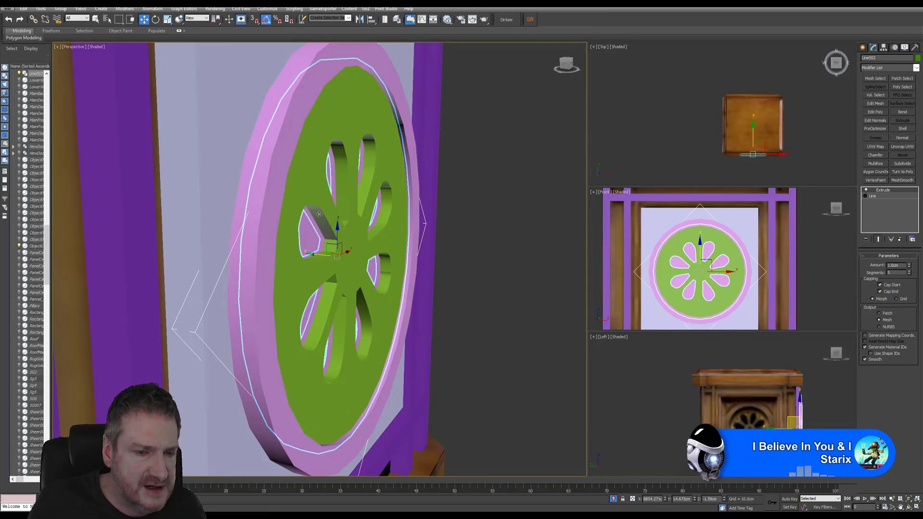
pyautogui.click(909, 508)
pyautogui.moveTo(299, 303); pyautogui.dragTo(355, 295)
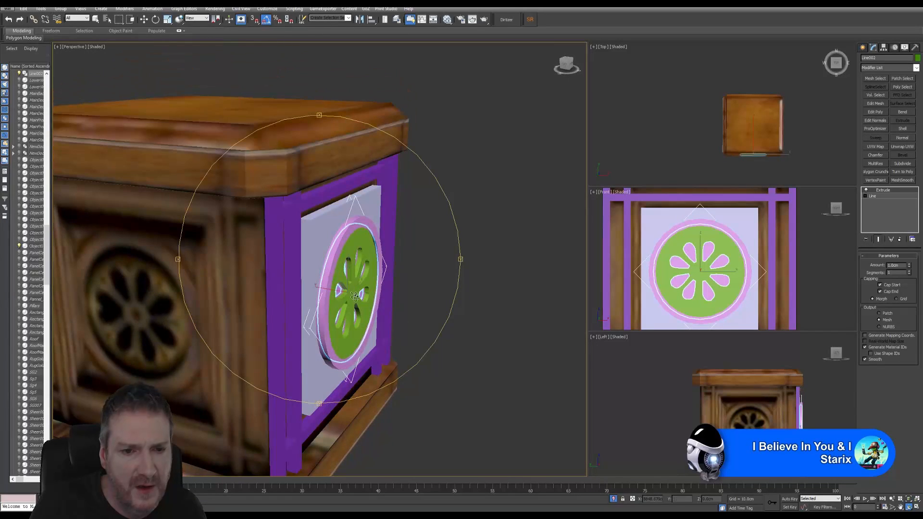
# Step: Select the ornament's three pieces together with the square panel and push them about 0.7 cm further back along Y into the block
pyautogui.click(144, 19)
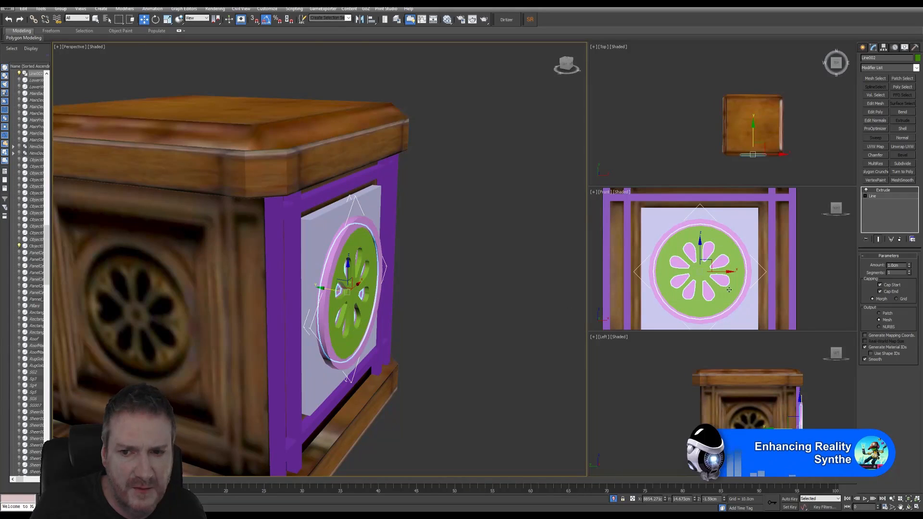
pyautogui.click(683, 281)
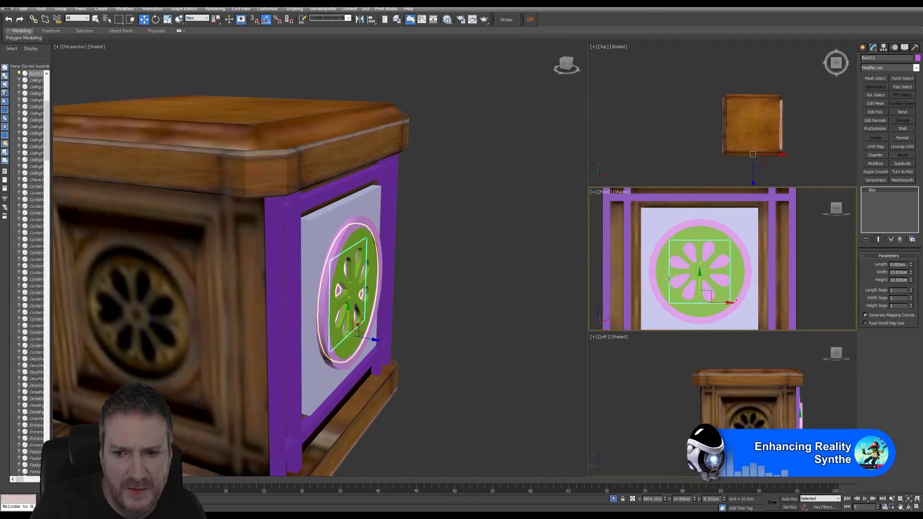
pyautogui.click(666, 280)
pyautogui.keyDown('ctrl'); pyautogui.click(651, 289); pyautogui.keyUp('ctrl')
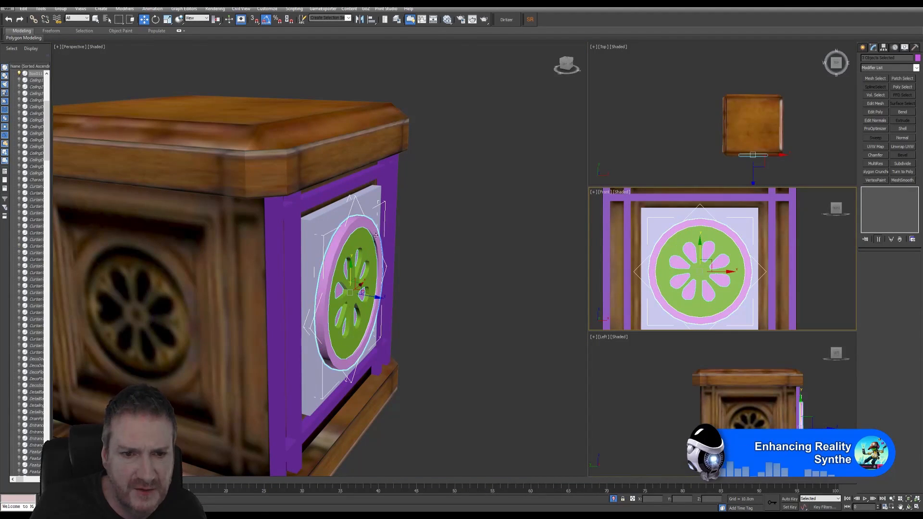
pyautogui.keyDown('ctrl'); pyautogui.click(323, 221); pyautogui.keyUp('ctrl')
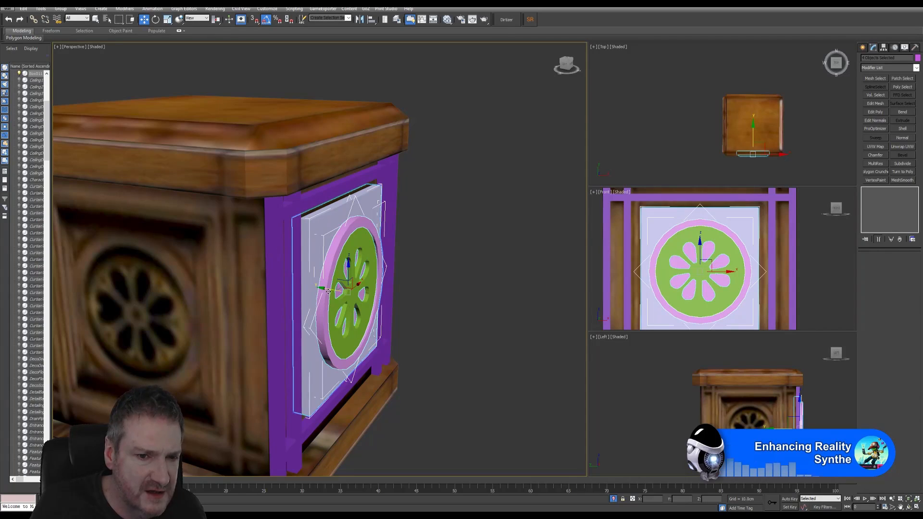
pyautogui.moveTo(327, 289); pyautogui.dragTo(322, 288)
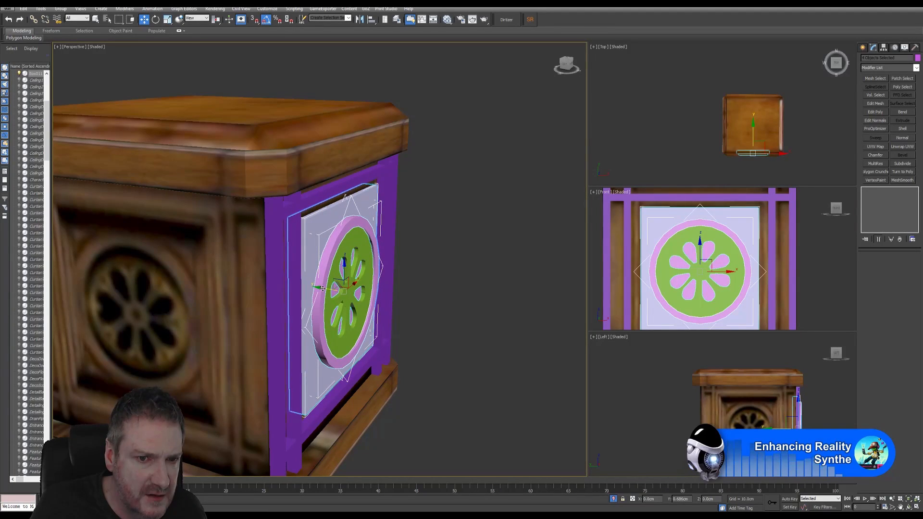
pyautogui.moveTo(464, 289); pyautogui.dragTo(473, 286, button='middle')
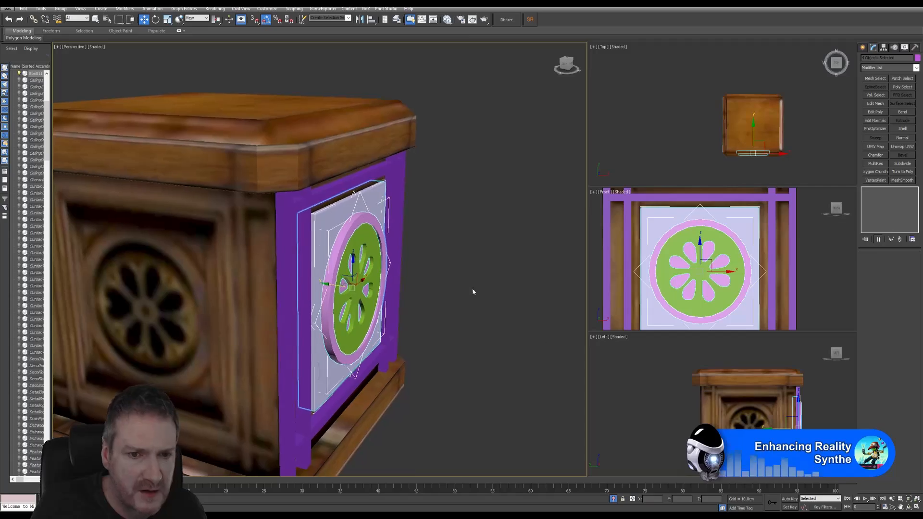
# Step: Examine from the side and in close-up how far the ornament and square panel protrude relative to the purple strips
pyautogui.click(910, 507)
pyautogui.moveTo(364, 301); pyautogui.dragTo(343, 260)
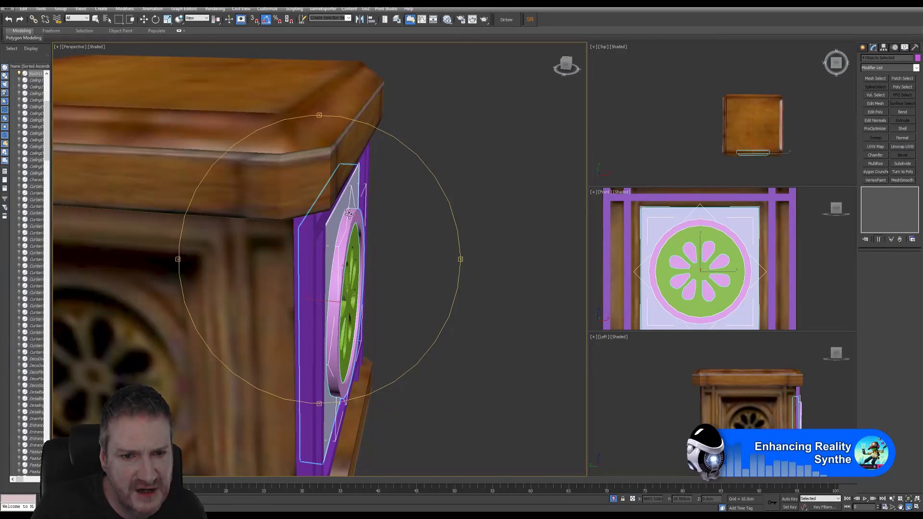
pyautogui.moveTo(349, 214); pyautogui.dragTo(362, 240)
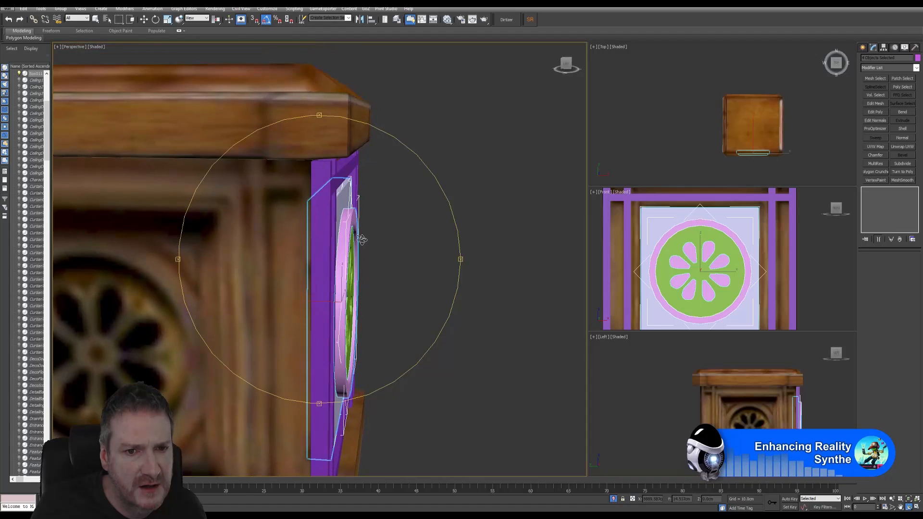
pyautogui.scroll(8, 360, 177)
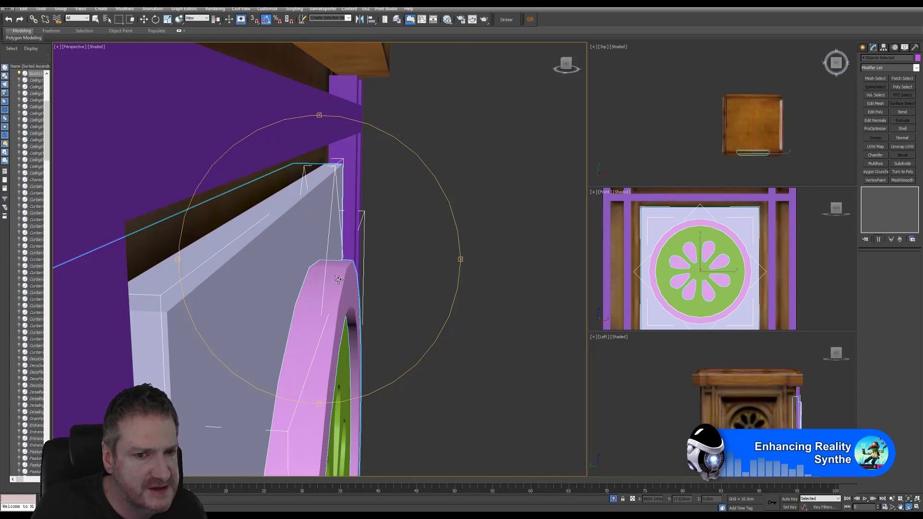
pyautogui.moveTo(338, 280)
pyautogui.mouseDown()
pyautogui.moveTo(329, 256)
pyautogui.moveTo(328, 264)
pyautogui.mouseUp()
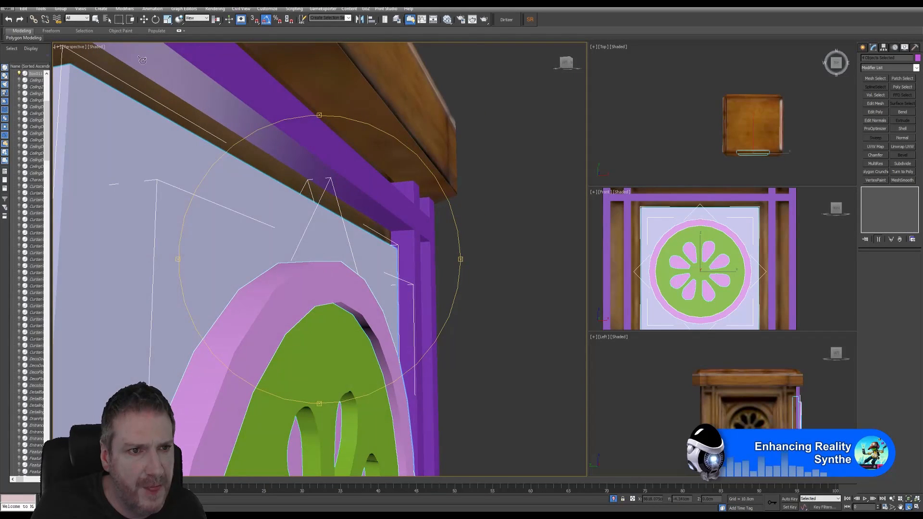
# Step: Select the ornament's three pieces without the square panel and nudge them back along Y by about 0.05 cm
pyautogui.press('w')
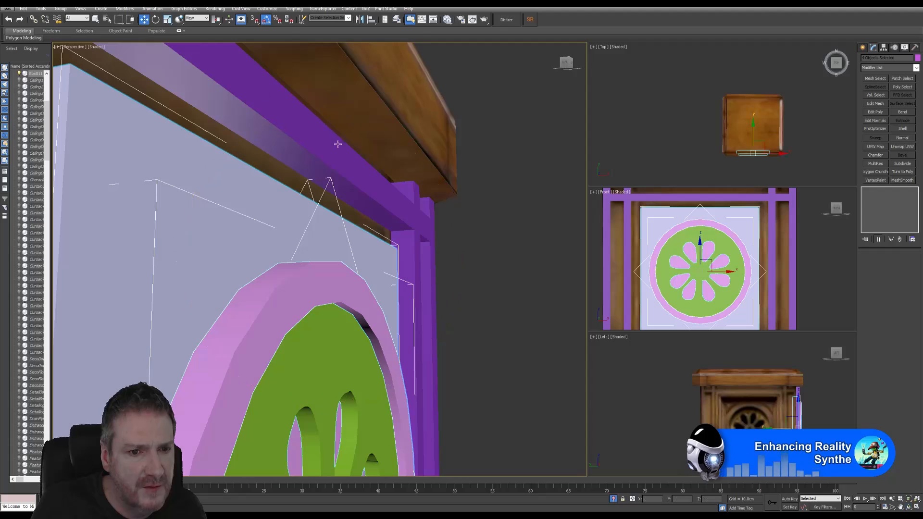
pyautogui.click(495, 355)
pyautogui.click(683, 292)
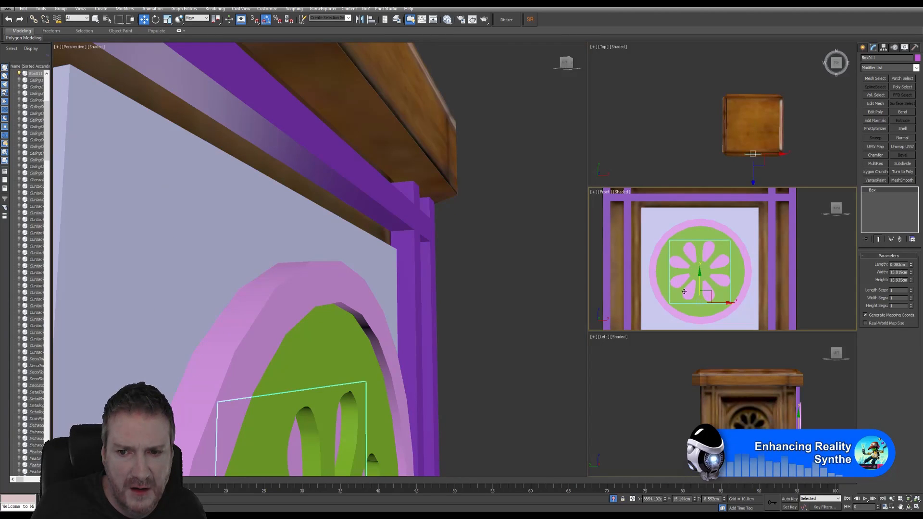
pyautogui.keyDown('ctrl'); pyautogui.click(674, 298); pyautogui.keyUp('ctrl')
pyautogui.keyDown('ctrl'); pyautogui.click(400, 364); pyautogui.keyUp('ctrl')
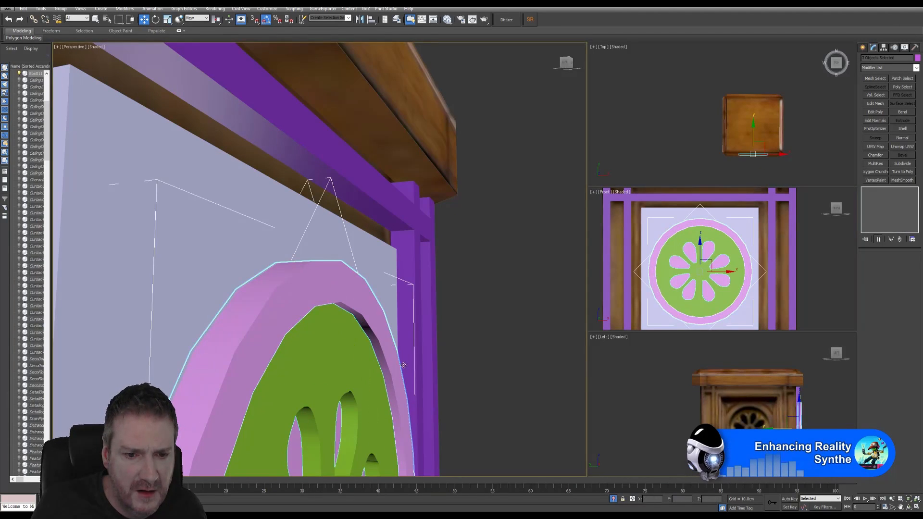
pyautogui.moveTo(403, 365); pyautogui.dragTo(422, 206, button='middle')
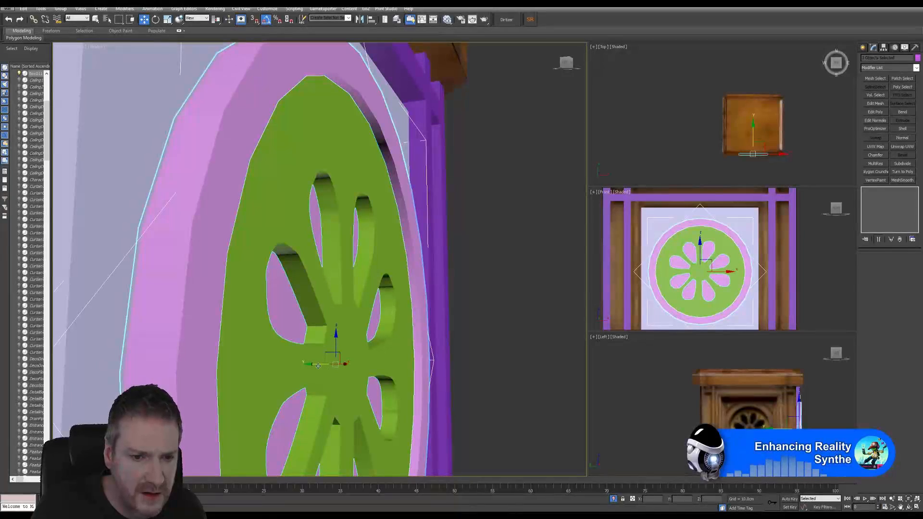
pyautogui.moveTo(317, 364); pyautogui.dragTo(316, 364)
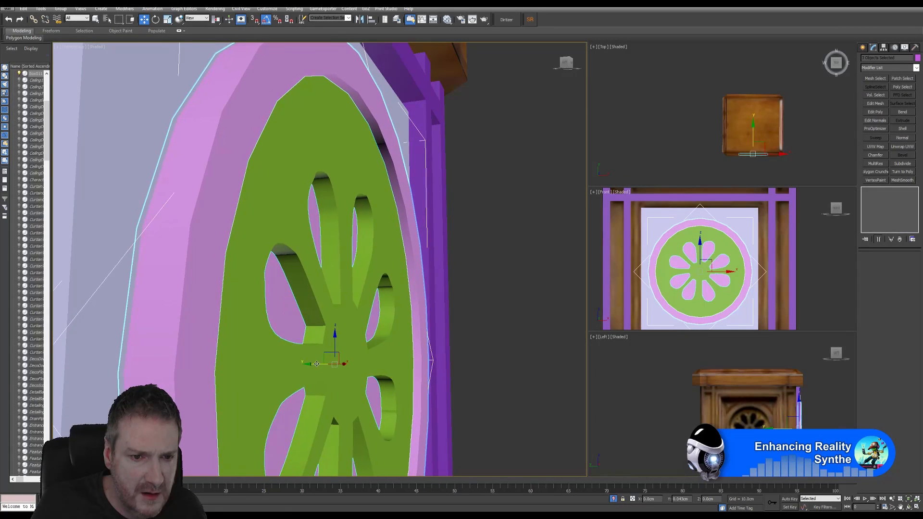
# Step: Clear the selection and examine the assembled block front at an angle in the perspective view
pyautogui.click(908, 508)
pyautogui.moveTo(459, 349); pyautogui.dragTo(329, 335)
pyautogui.scroll(-3, 356, 341)
pyautogui.scroll(-3, 356, 345)
pyautogui.click(96, 19)
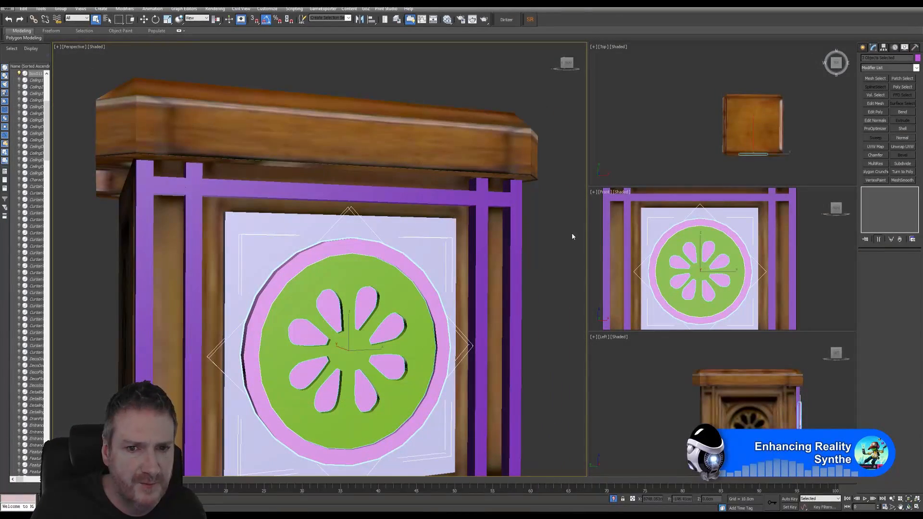
pyautogui.click(546, 255)
pyautogui.scroll(-4, 434, 311)
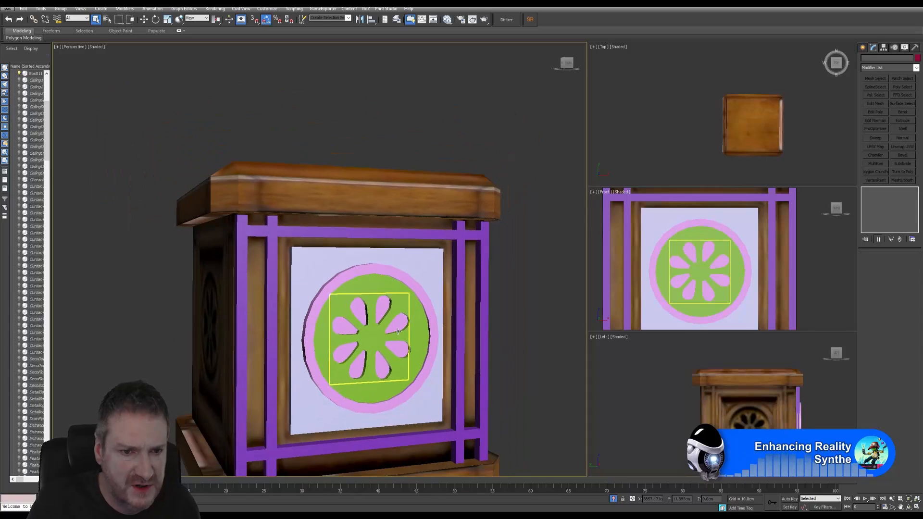
pyautogui.moveTo(435, 311); pyautogui.dragTo(405, 264, button='middle')
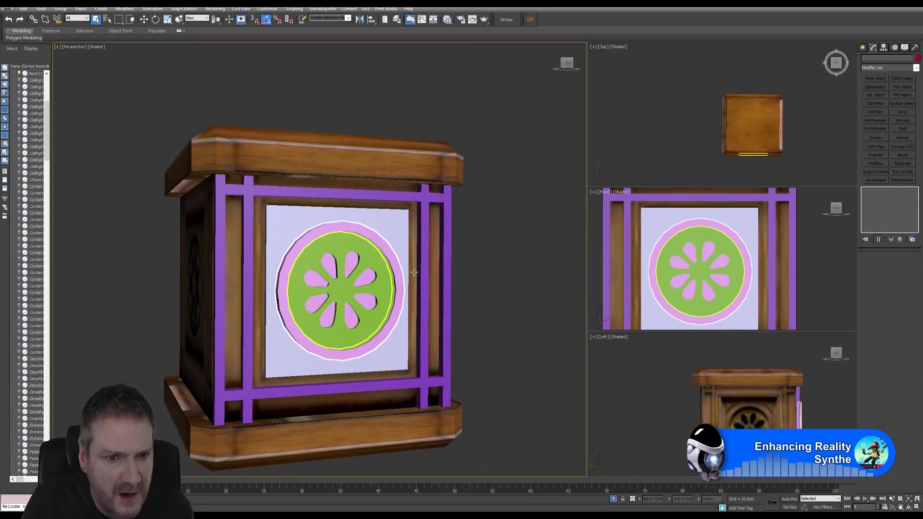
pyautogui.click(448, 307)
pyautogui.click(473, 271)
pyautogui.scroll(-2, 462, 276)
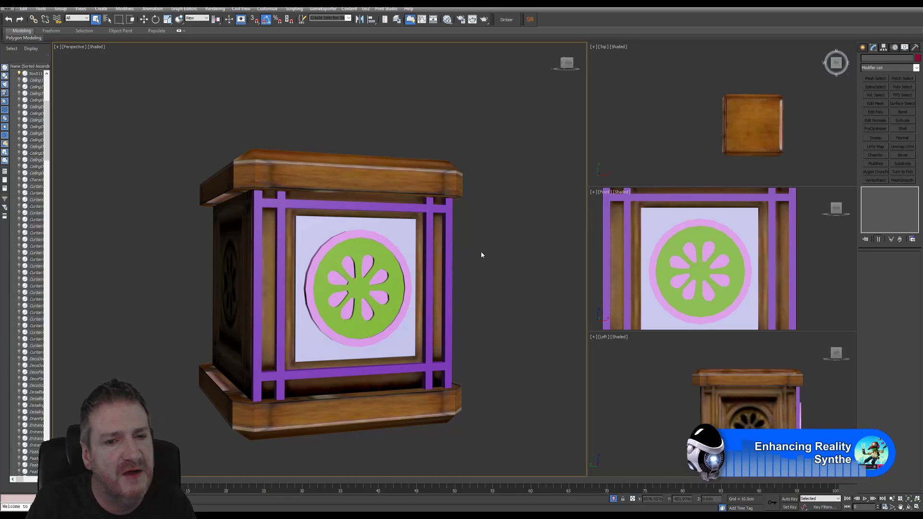
# Step: Inspect the flower ornament in close-up, and compare the purple strips and square panel across the whole block
pyautogui.scroll(10, 368, 274)
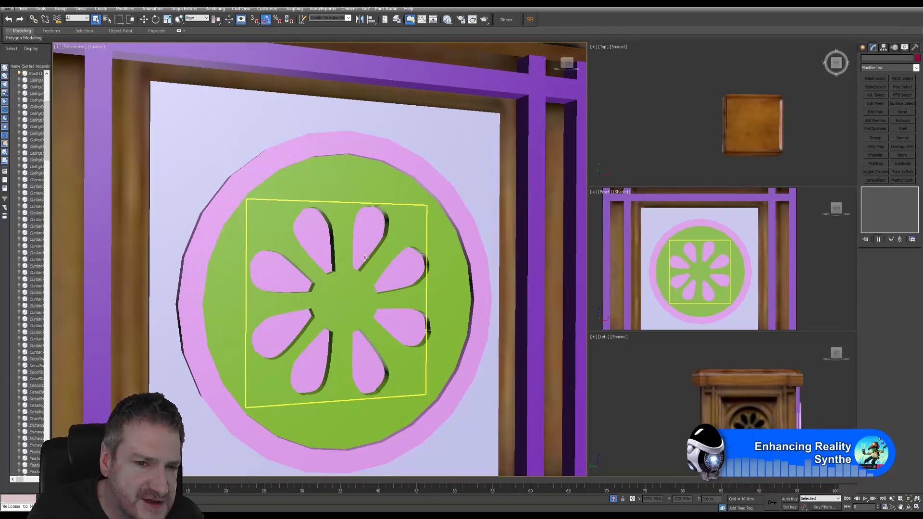
pyautogui.scroll(-10, 403, 268)
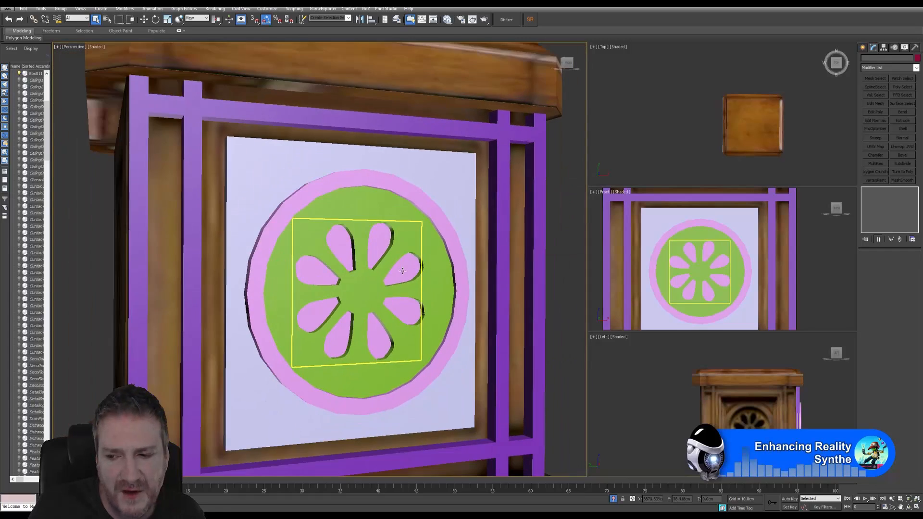
pyautogui.scroll(-3, 397, 271)
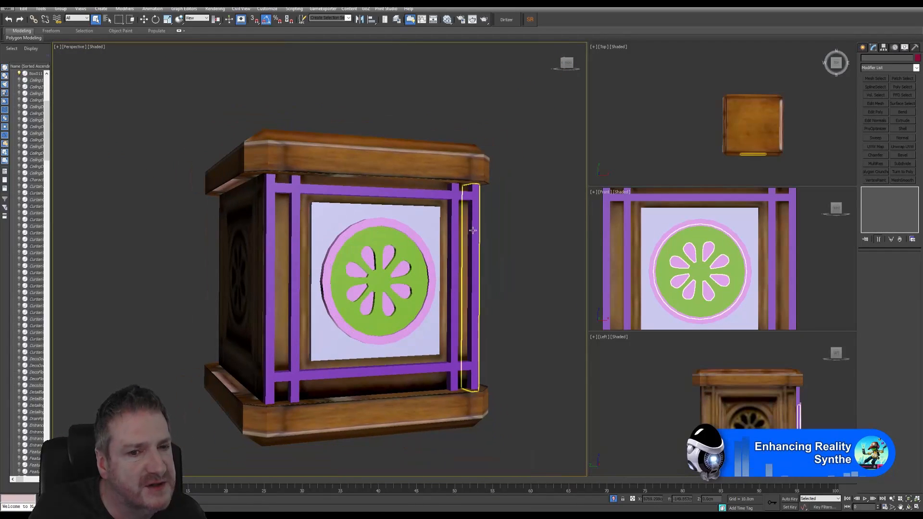
pyautogui.moveTo(495, 224); pyautogui.dragTo(502, 228, button='middle')
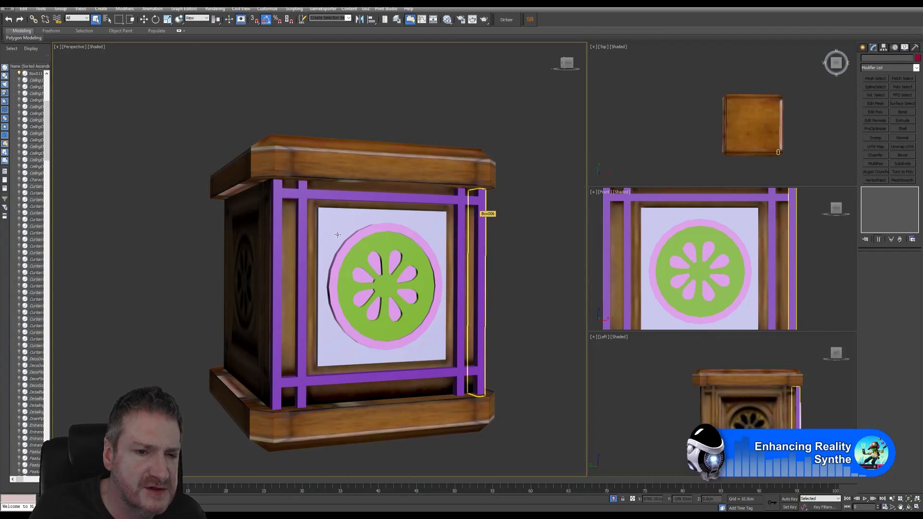
pyautogui.click(295, 241)
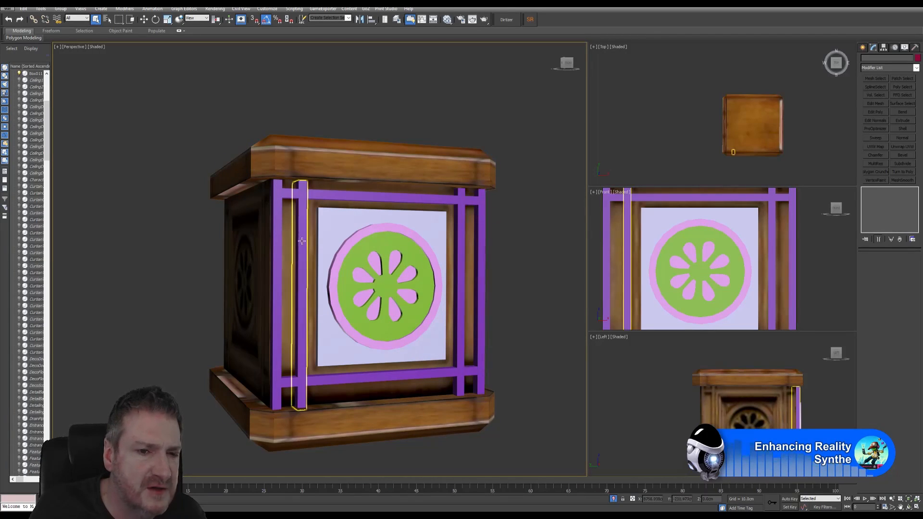
pyautogui.click(313, 192)
pyautogui.click(375, 259)
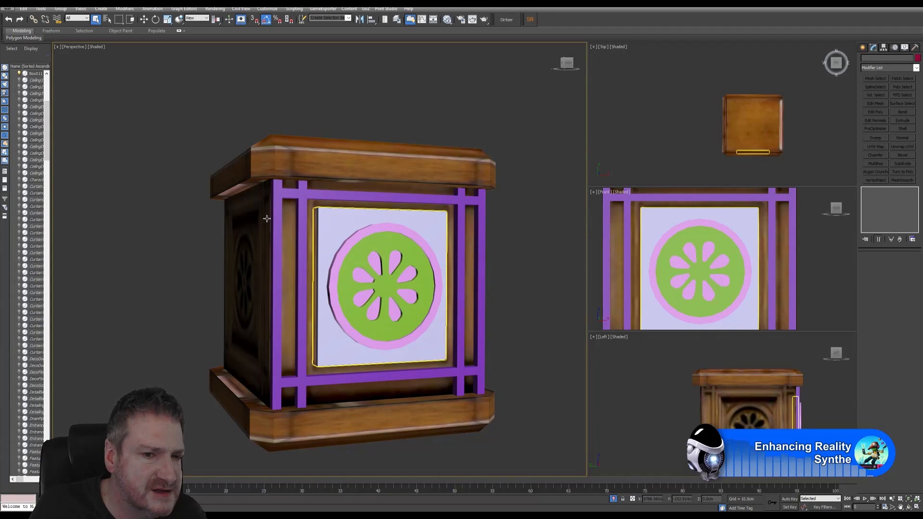
pyautogui.click(265, 293)
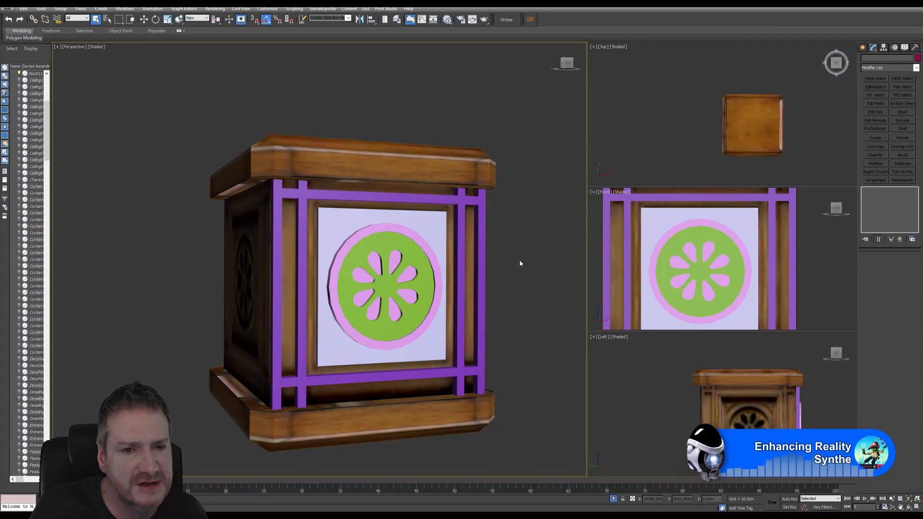
pyautogui.moveTo(517, 259); pyautogui.dragTo(521, 256, button='middle')
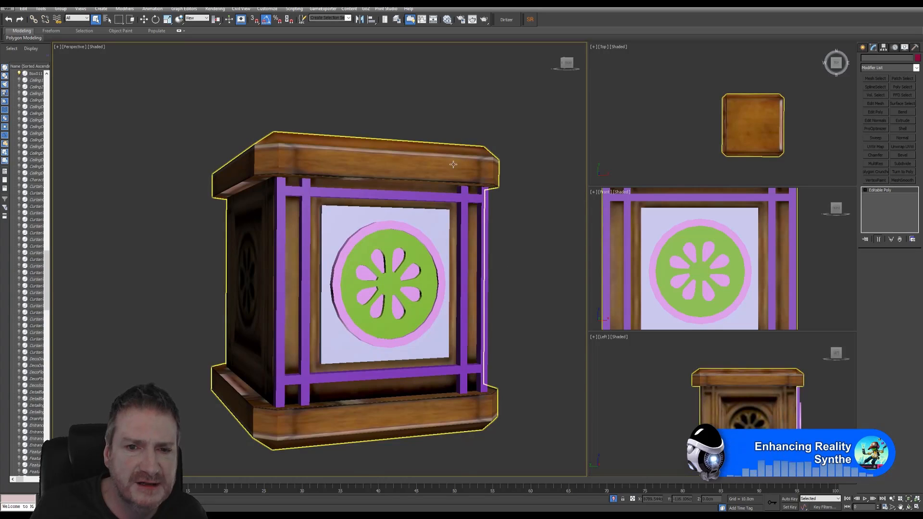
# Step: Select the wooden block and open the Slate Material Editor, framing the column of plain-colour standard materials
pyautogui.click(446, 149)
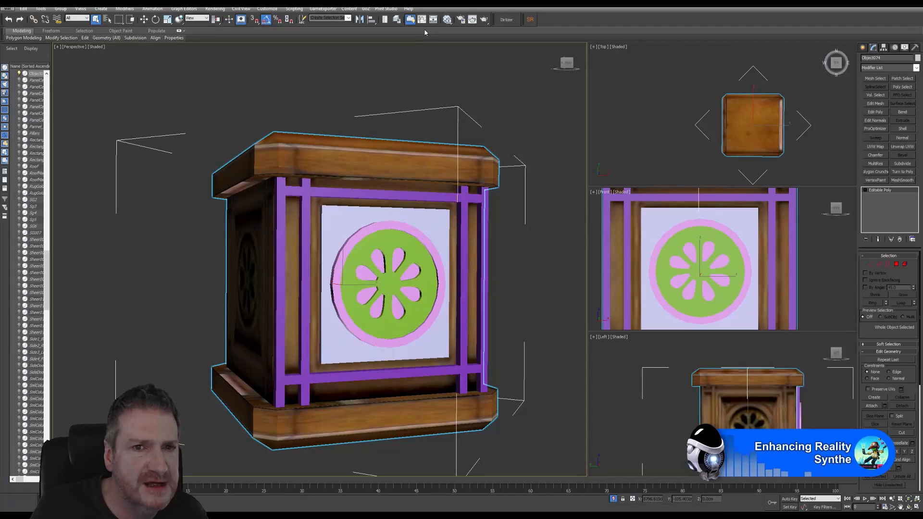
pyautogui.click(447, 19)
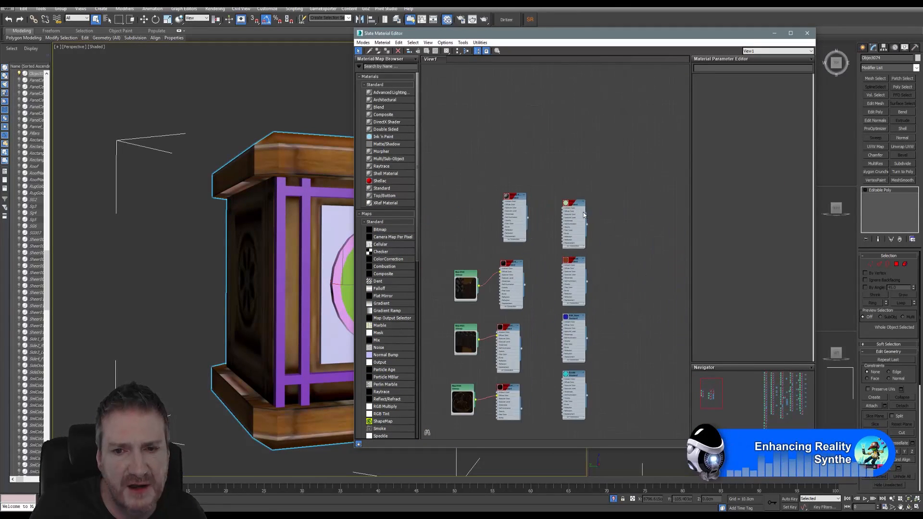
pyautogui.scroll(3, 584, 215)
pyautogui.moveTo(585, 246); pyautogui.dragTo(560, 156, button='middle')
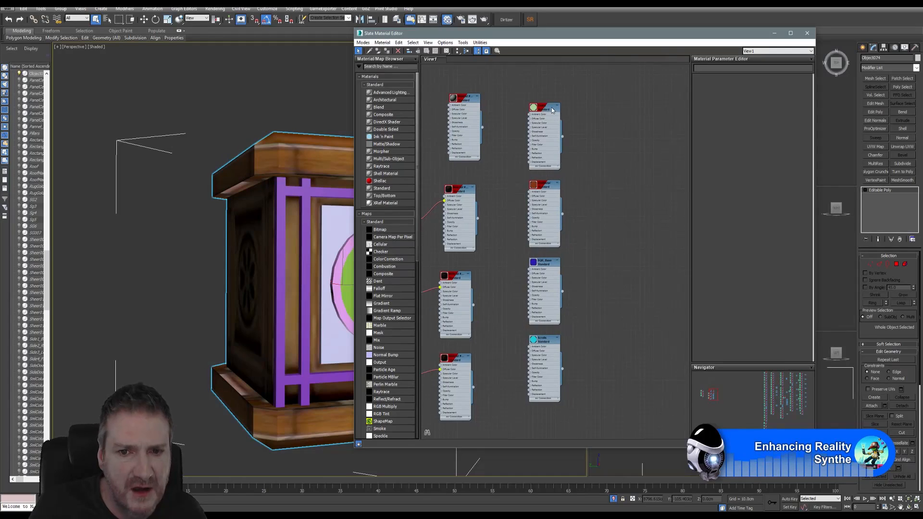
# Step: Review the colour and shader parameters of the Frame, GoldMetal, SQR_Base and Scrolls materials
pyautogui.moveTo(552, 108); pyautogui.dragTo(552, 104)
pyautogui.click(550, 201)
pyautogui.click(539, 265)
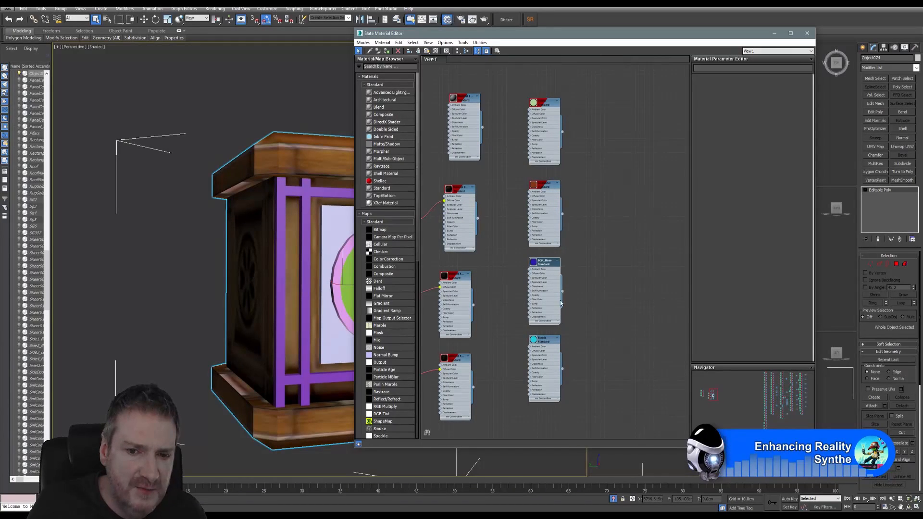
pyautogui.click(551, 344)
pyautogui.doubleClick(548, 105)
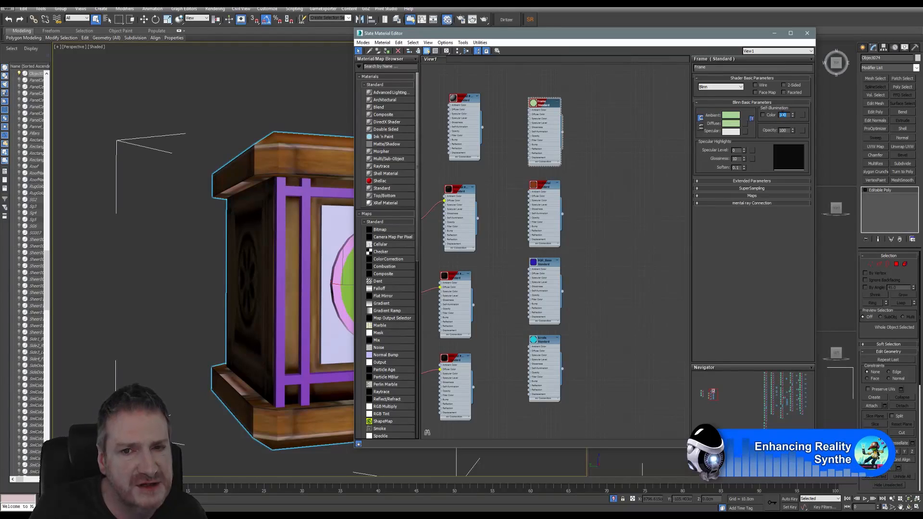
pyautogui.doubleClick(543, 187)
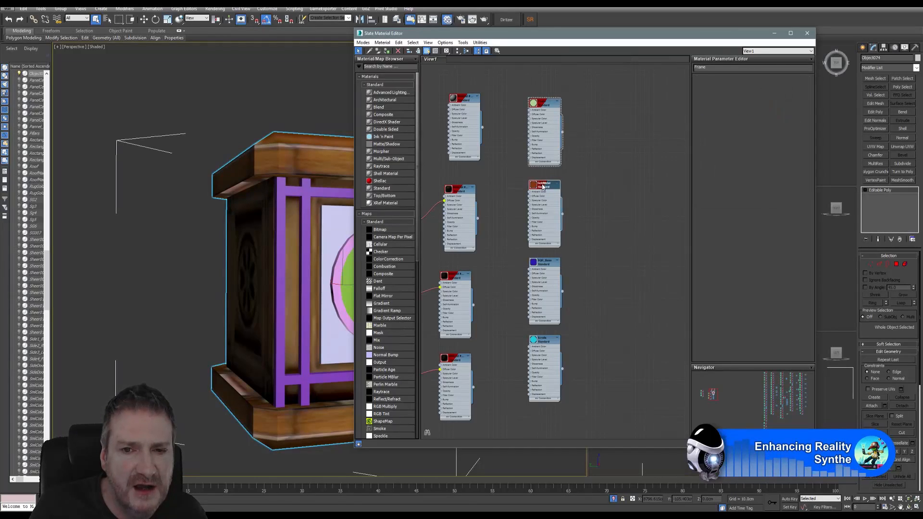
pyautogui.doubleClick(543, 264)
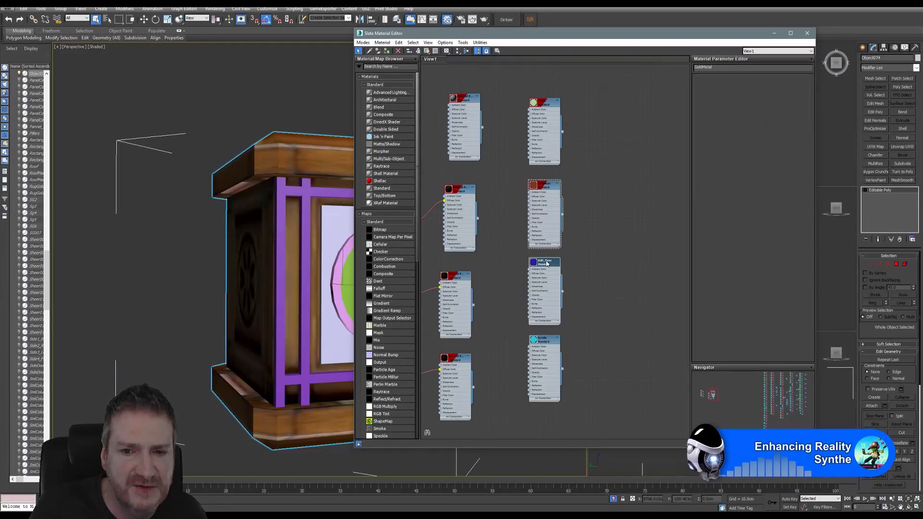
pyautogui.click(541, 342)
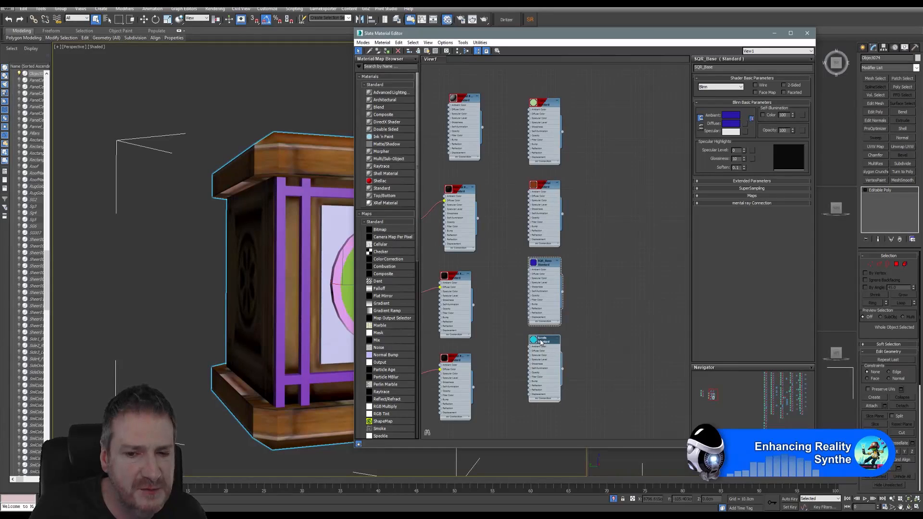
pyautogui.doubleClick(542, 342)
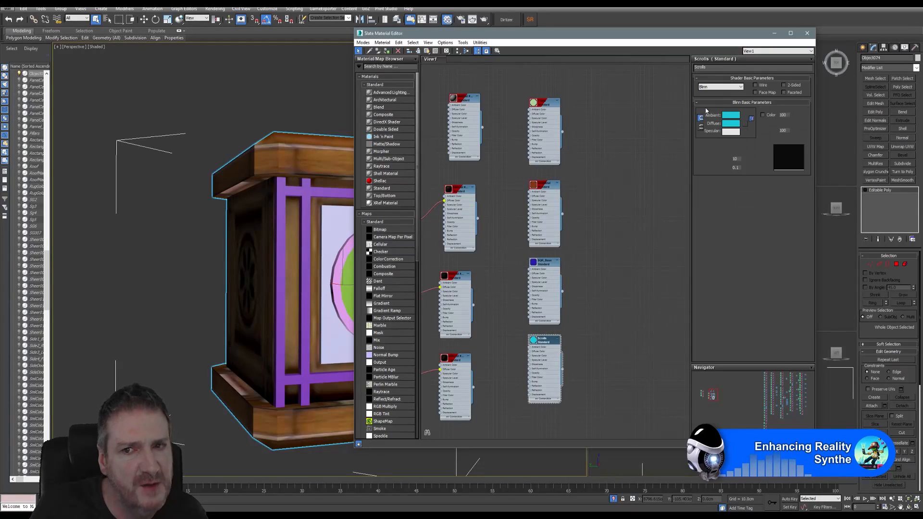
# Step: Assign the GoldMetal material to the selected wooden block
pyautogui.moveTo(209, 136); pyautogui.dragTo(152, 162, button='middle')
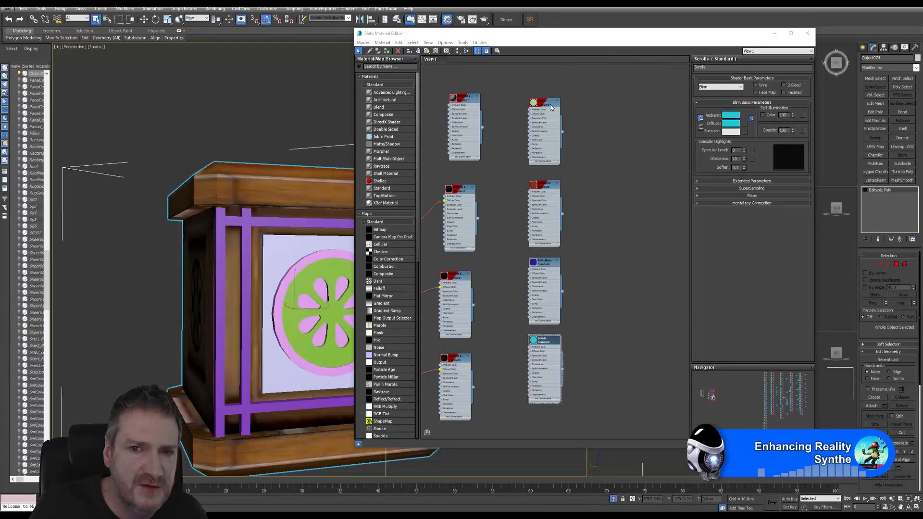
pyautogui.doubleClick(541, 190)
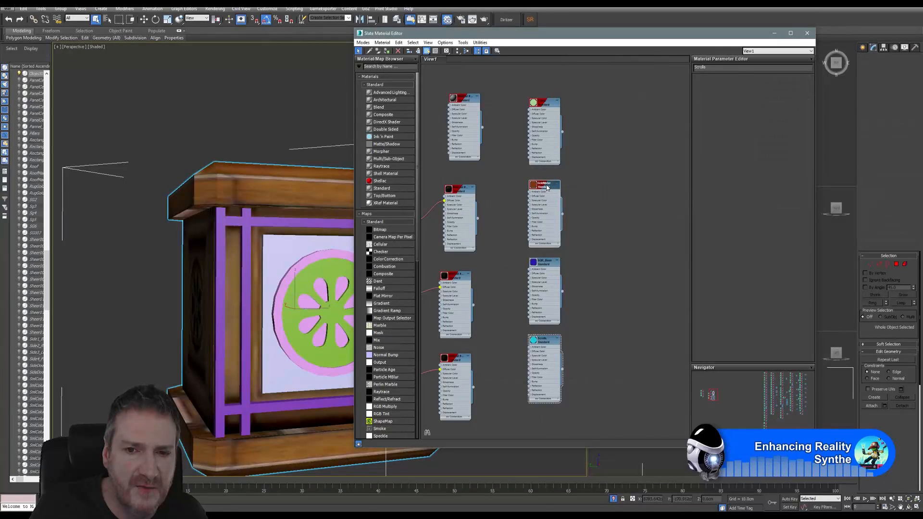
pyautogui.rightClick(549, 188)
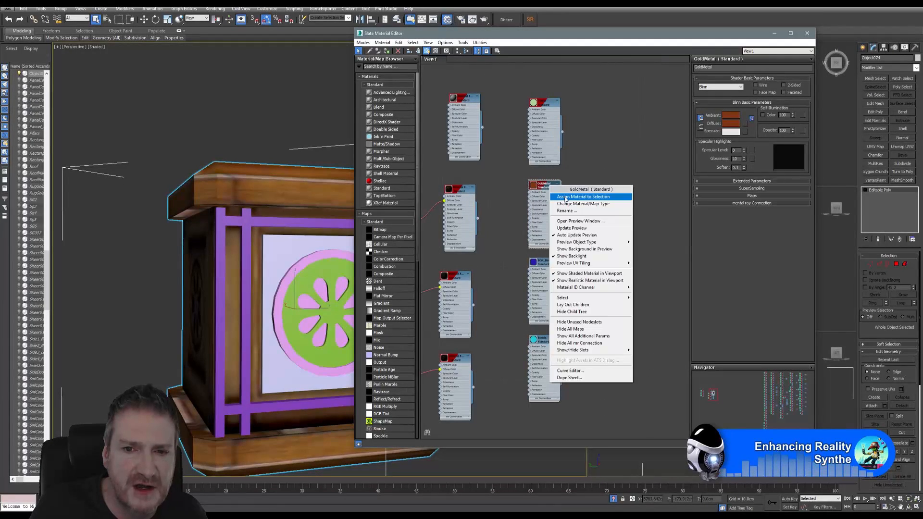
pyautogui.click(572, 200)
# Step: Select the six purple frame strips, both vertical pairs and the two horizontal ones, on the block's front
pyautogui.keyDown('alt'); pyautogui.moveTo(197, 204); pyautogui.dragTo(158, 226, button='middle'); pyautogui.keyUp('alt')
pyautogui.click(157, 228)
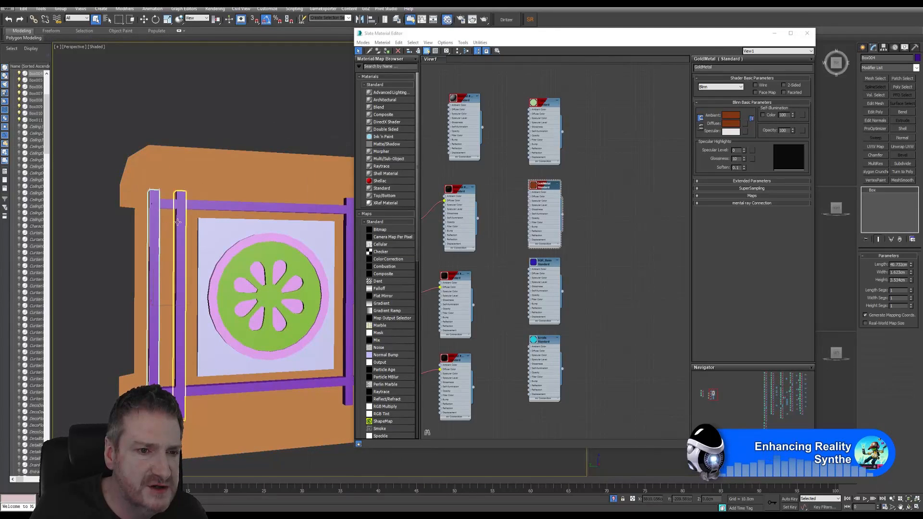
pyautogui.keyDown('ctrl'); pyautogui.click(181, 223); pyautogui.keyUp('ctrl')
pyautogui.keyDown('ctrl'); pyautogui.click(223, 207); pyautogui.keyUp('ctrl')
pyautogui.moveTo(233, 217); pyautogui.dragTo(187, 189, button='middle')
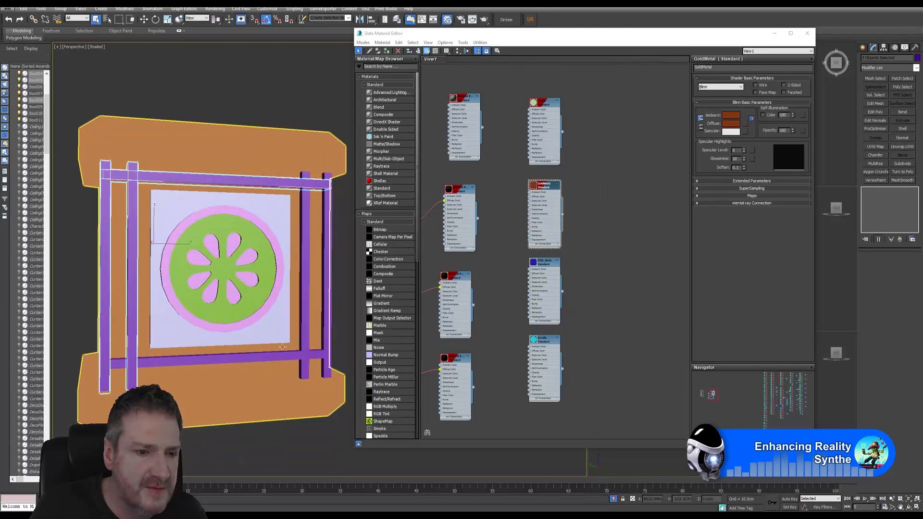
pyautogui.keyDown('ctrl'); pyautogui.click(269, 357); pyautogui.keyUp('ctrl')
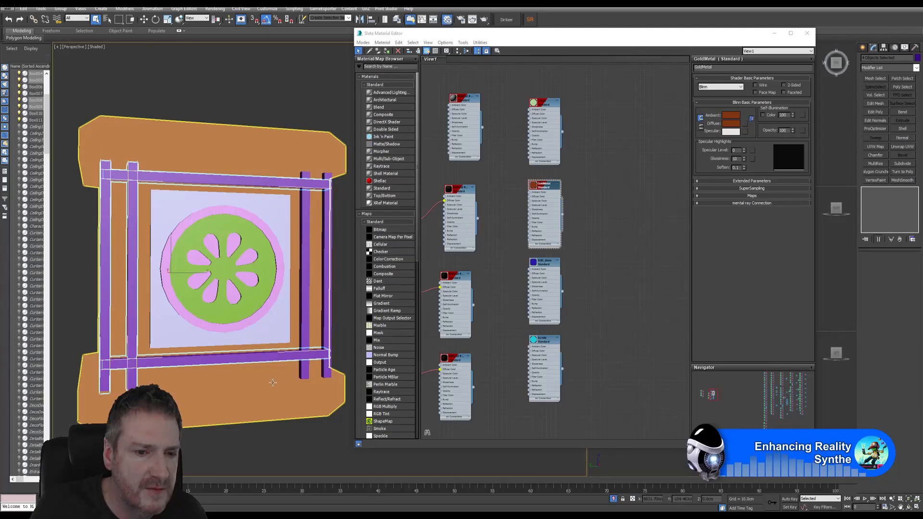
pyautogui.keyDown('ctrl'); pyautogui.click(306, 327); pyautogui.keyUp('ctrl')
pyautogui.keyDown('ctrl'); pyautogui.click(323, 327); pyautogui.keyUp('ctrl')
pyautogui.keyDown('ctrl'); pyautogui.click(326, 291); pyautogui.keyUp('ctrl')
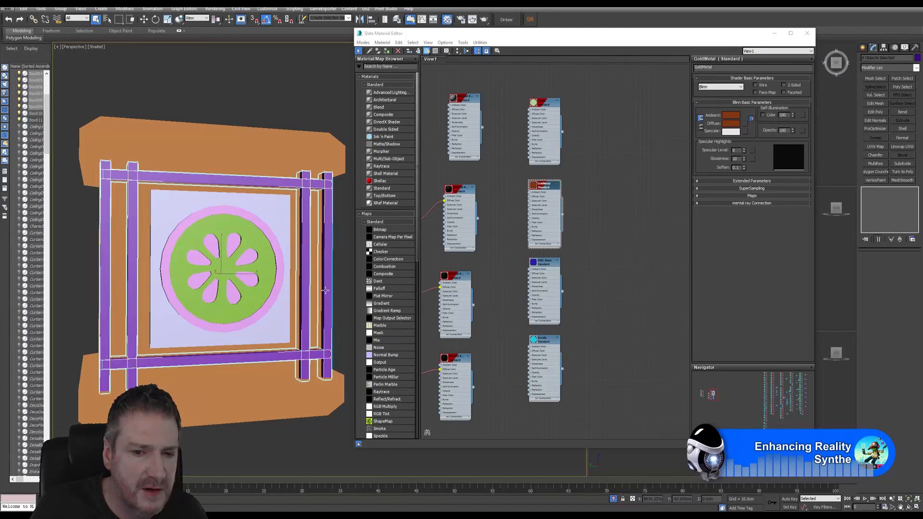
pyautogui.keyDown('alt'); pyautogui.moveTo(198, 223); pyautogui.dragTo(206, 212, button='middle'); pyautogui.keyUp('alt')
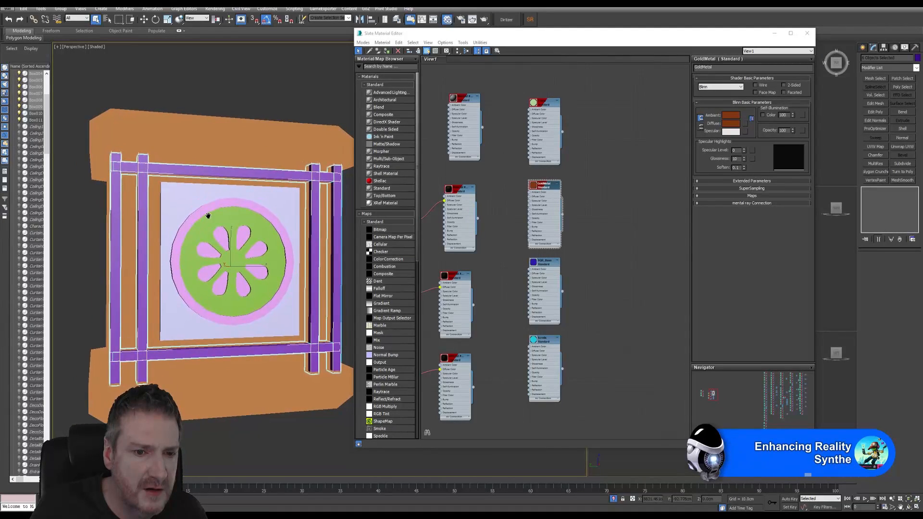
pyautogui.keyDown('ctrl'); pyautogui.click(243, 228); pyautogui.keyUp('ctrl')
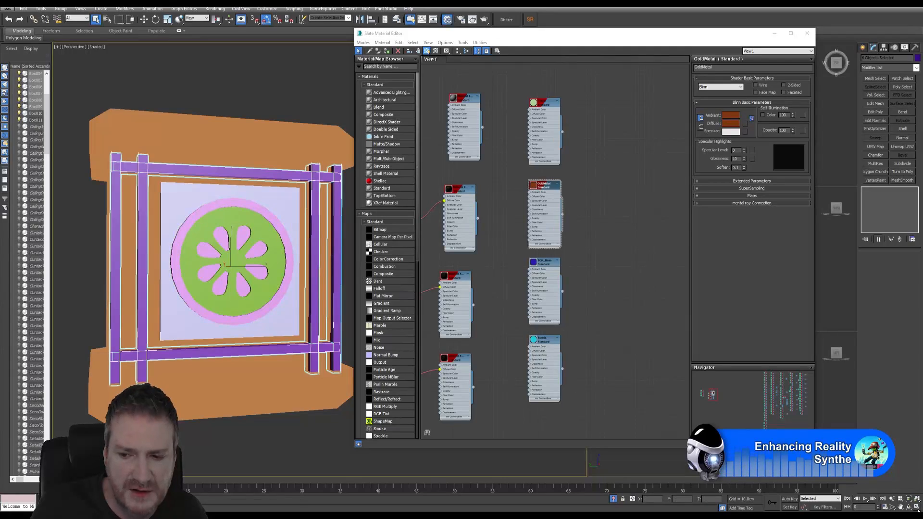
# Step: Undo the strip selections and the block's GoldMetal assignment, and view the wood-textured block from several angles
pyautogui.click(901, 507)
pyautogui.moveTo(222, 349); pyautogui.dragTo(255, 344)
pyautogui.click(9, 20)
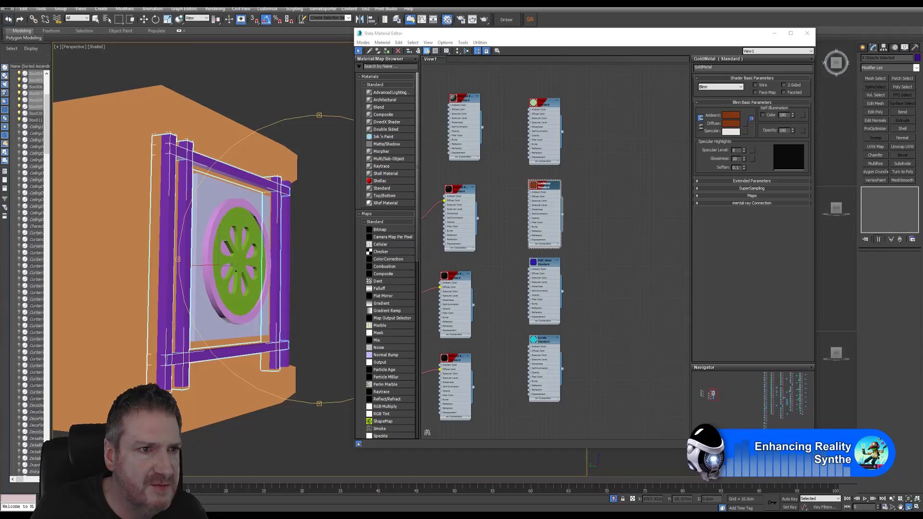
pyautogui.click(9, 19)
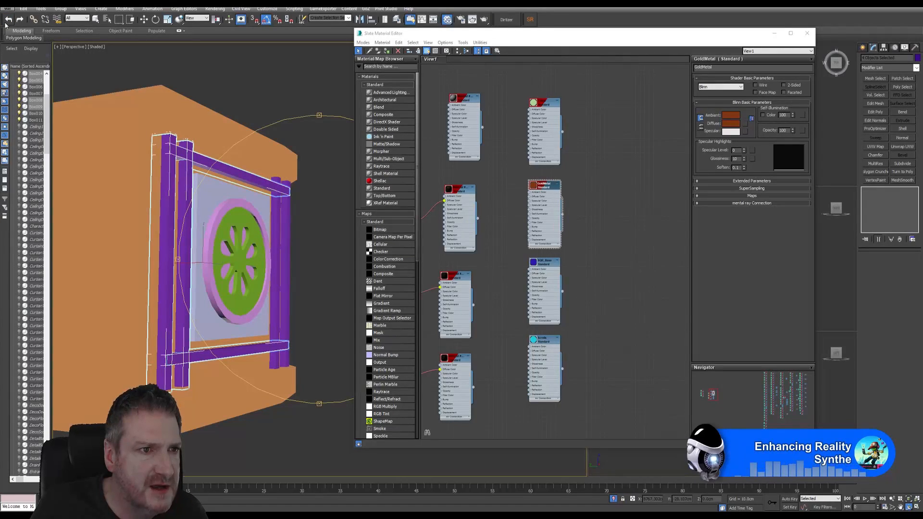
pyautogui.click(9, 19)
pyautogui.click(9, 20)
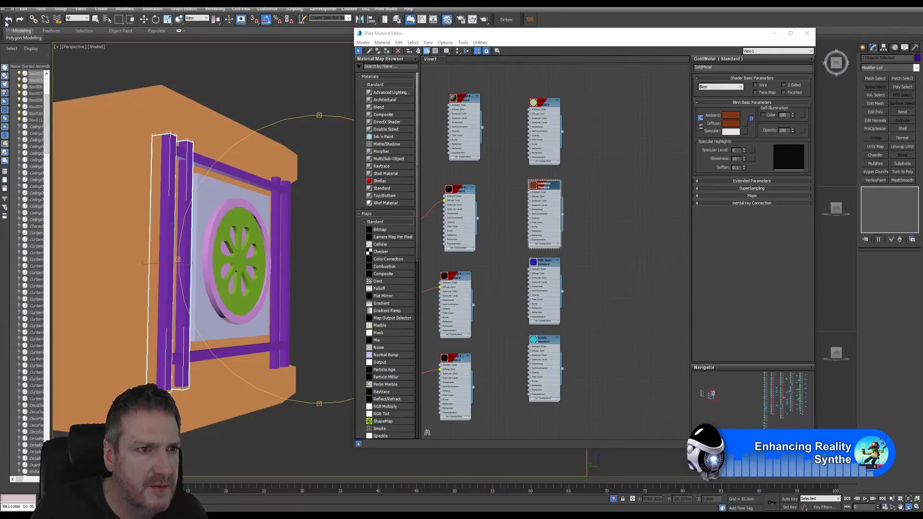
pyautogui.click(9, 19)
pyautogui.click(8, 19)
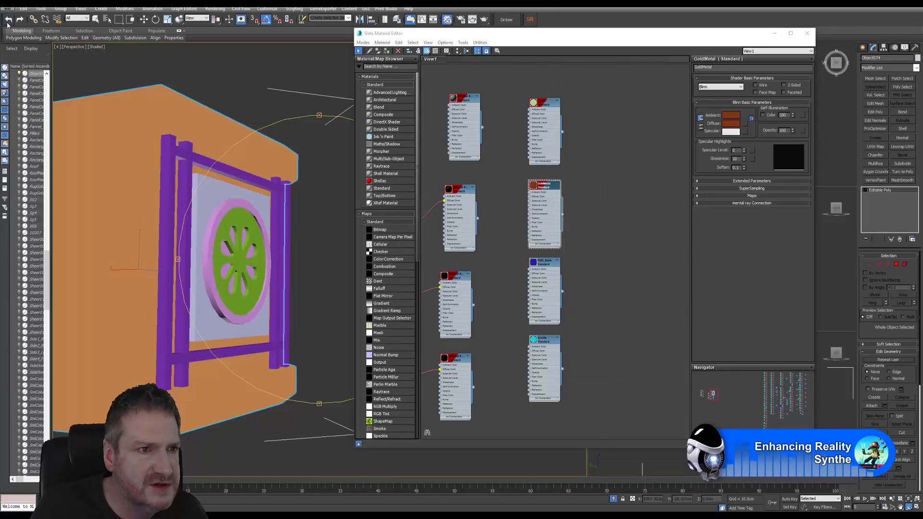
pyautogui.click(8, 22)
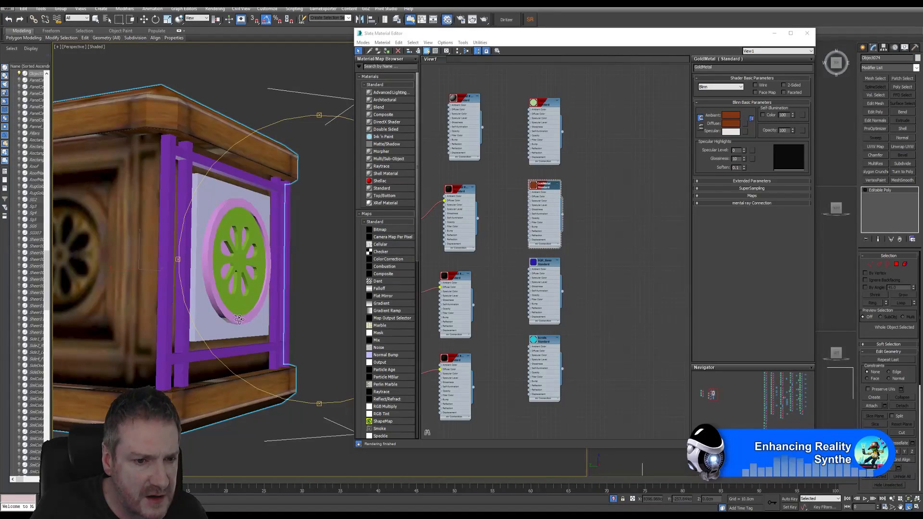
pyautogui.moveTo(259, 316); pyautogui.dragTo(190, 313)
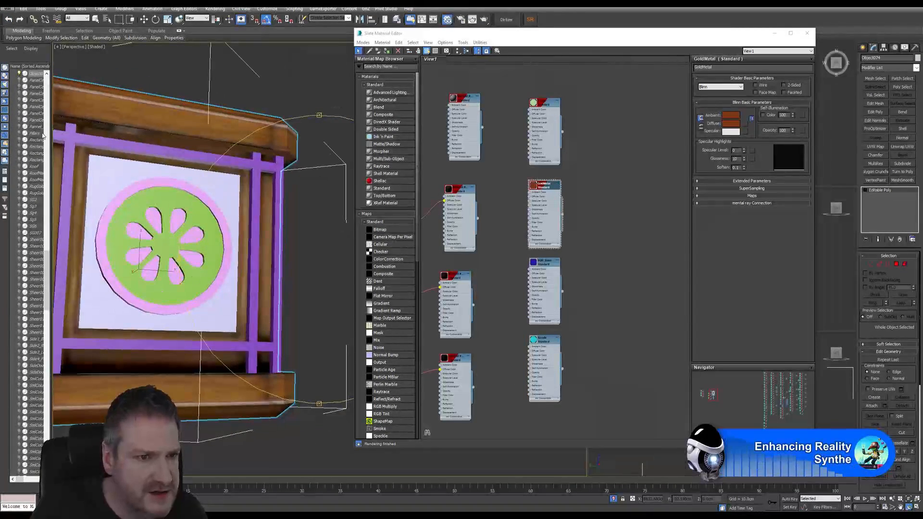
pyautogui.moveTo(258, 160); pyautogui.dragTo(220, 184)
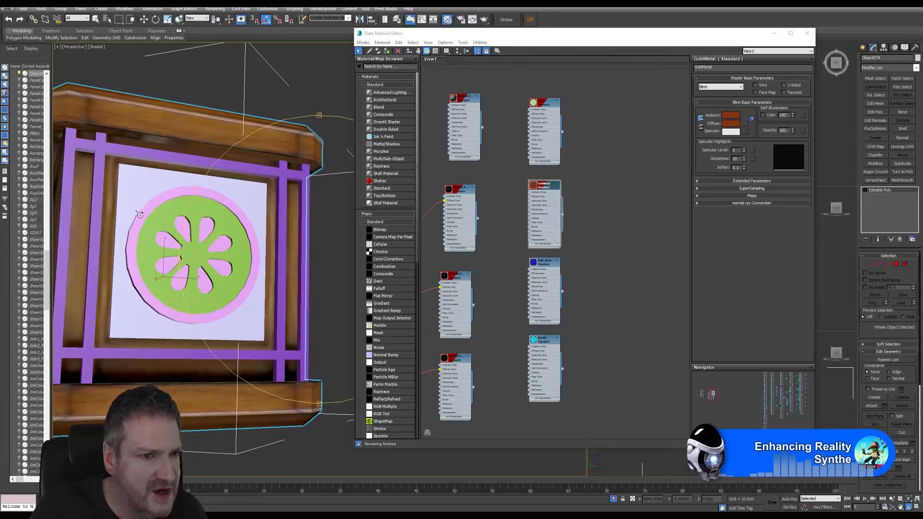
pyautogui.moveTo(140, 214); pyautogui.dragTo(273, 313)
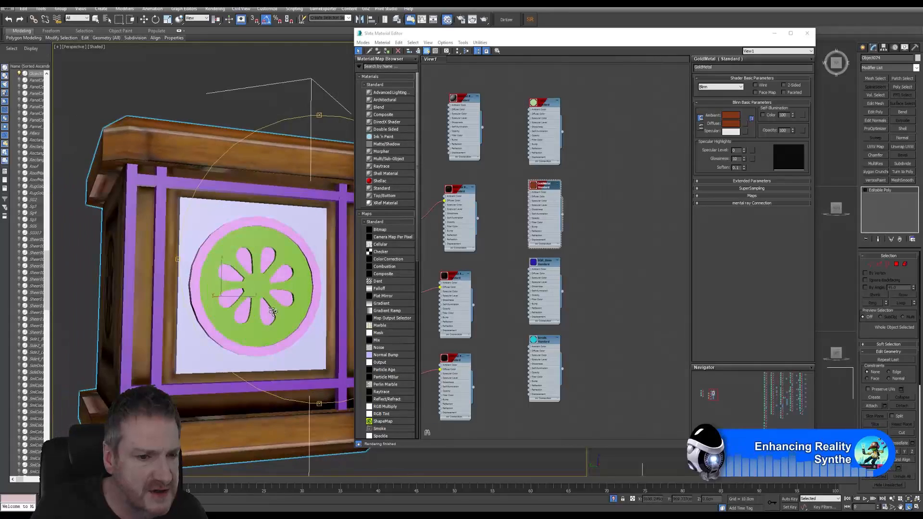
# Step: Redo the block's GoldMetal assignment and the selection of the first four purple strips
pyautogui.click(21, 20)
pyautogui.click(21, 20)
pyautogui.click(22, 21)
pyautogui.click(21, 20)
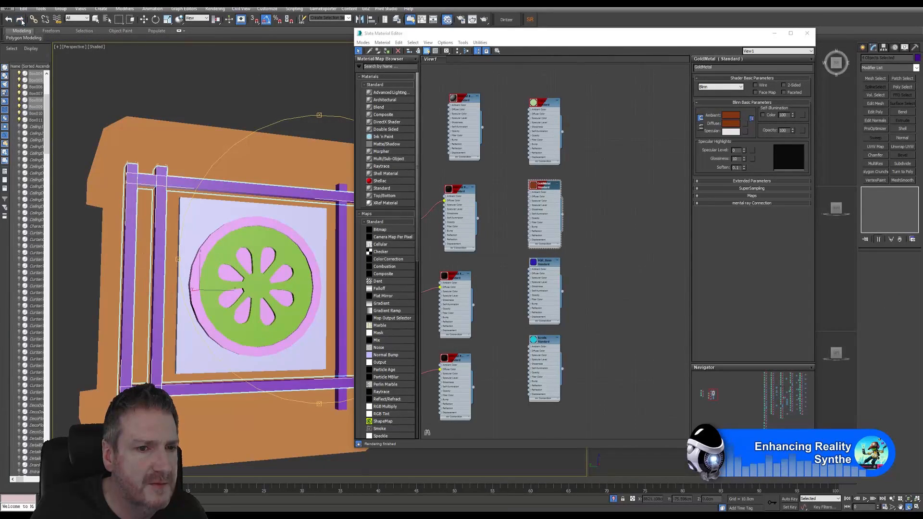
# Step: Add the two remaining vertical strips to the selection and assign the SQR_Base material to all six strips
pyautogui.moveTo(164, 220); pyautogui.dragTo(118, 207, button='middle')
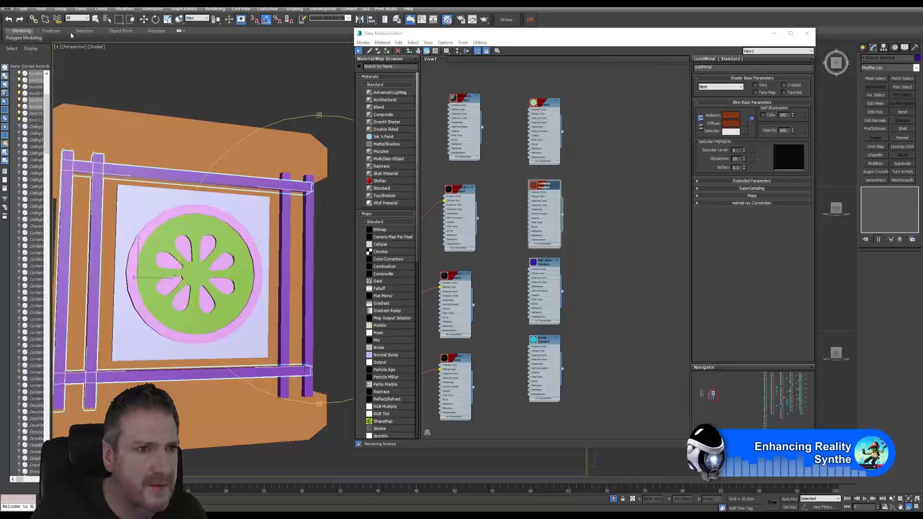
pyautogui.click(96, 21)
pyautogui.keyDown('ctrl'); pyautogui.click(285, 263); pyautogui.keyUp('ctrl')
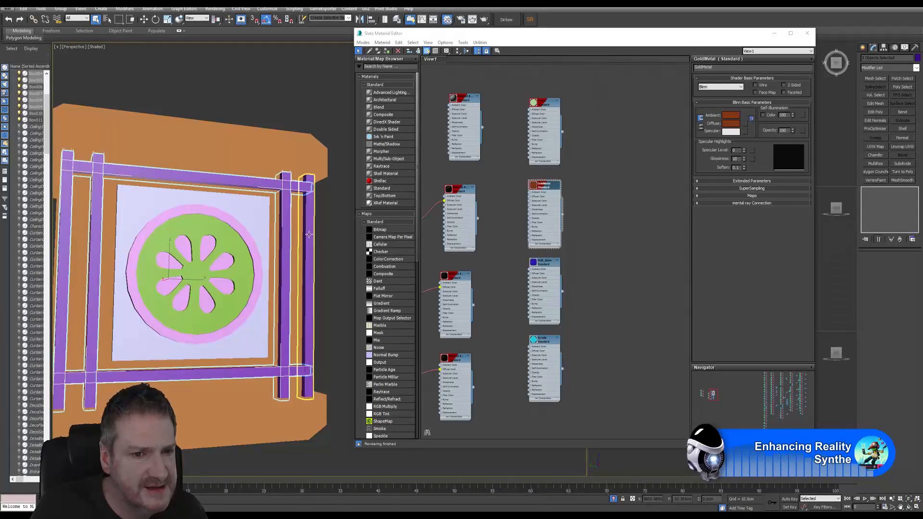
pyautogui.keyDown('ctrl'); pyautogui.click(308, 262); pyautogui.keyUp('ctrl')
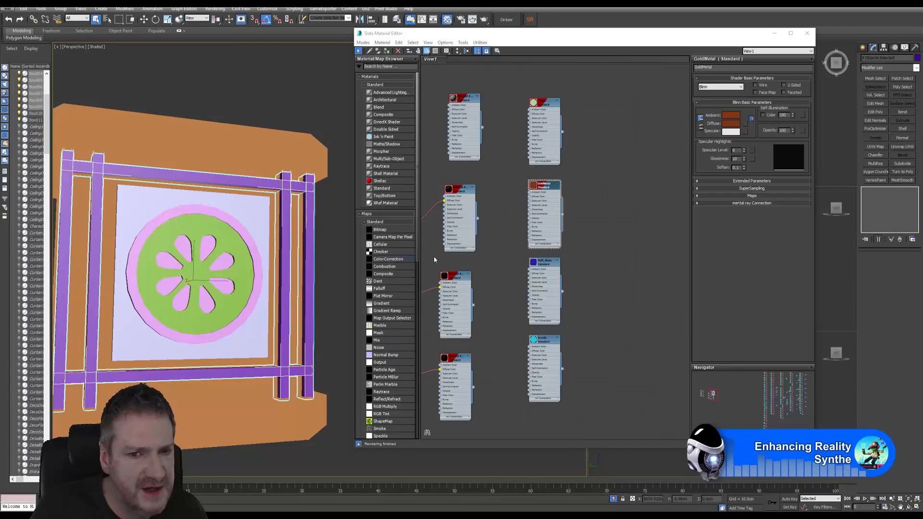
pyautogui.rightClick(554, 266)
pyautogui.click(568, 274)
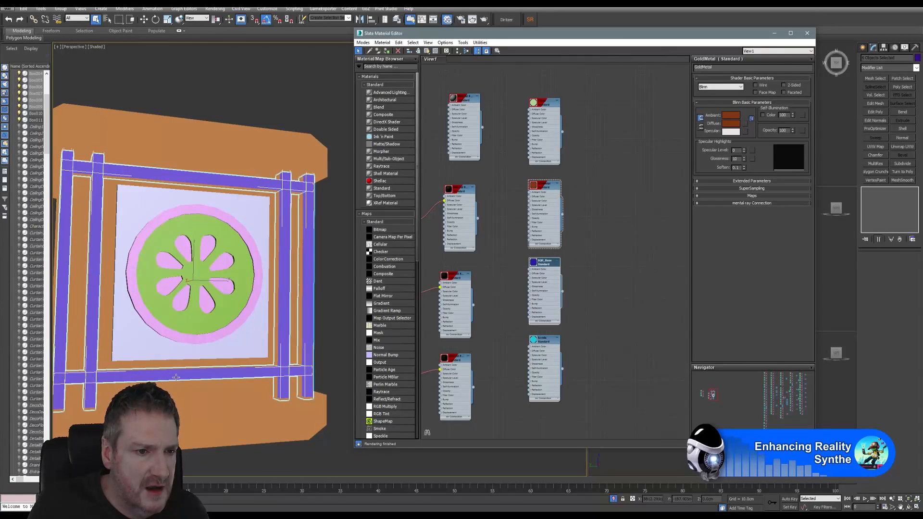
# Step: Assign the SQR_Base material to the small box behind the flower's petal openings
pyautogui.click(170, 287)
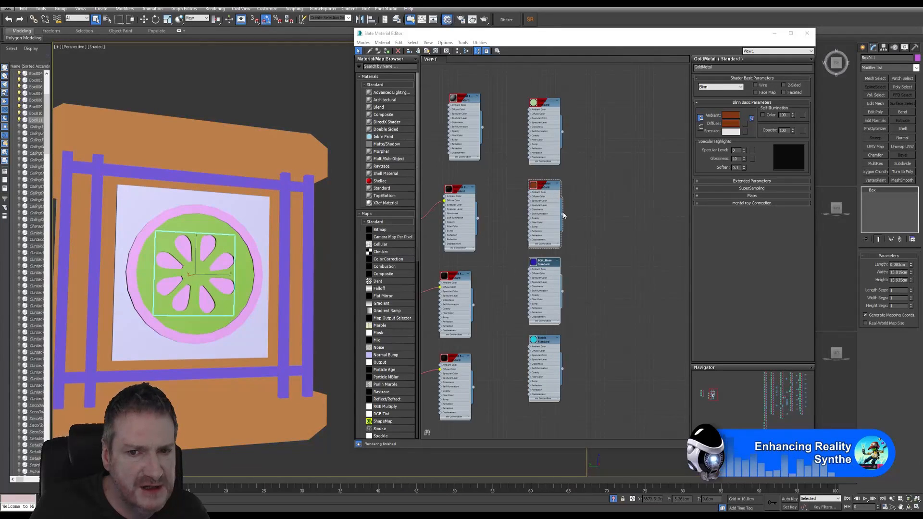
pyautogui.rightClick(543, 268)
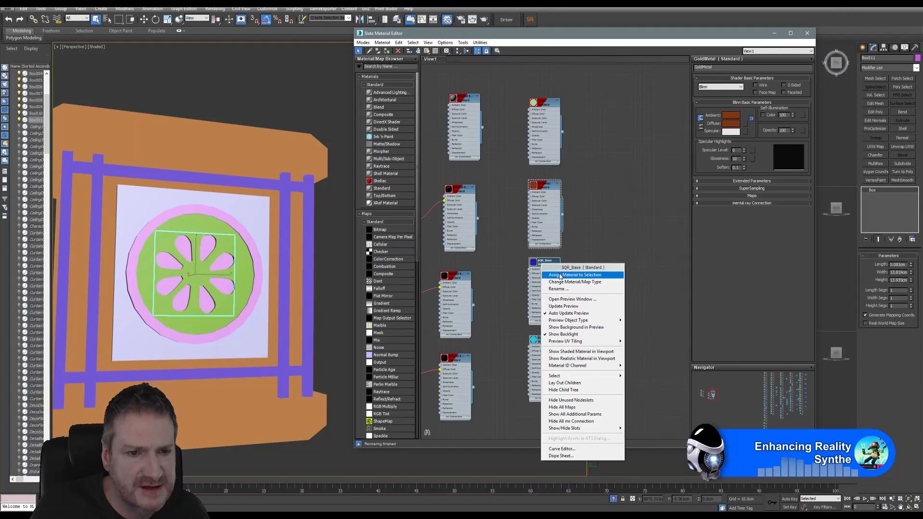
pyautogui.click(558, 270)
# Step: Select the square panel and the pink disc behind the flower and assign the GoldMetal material to both
pyautogui.click(236, 226)
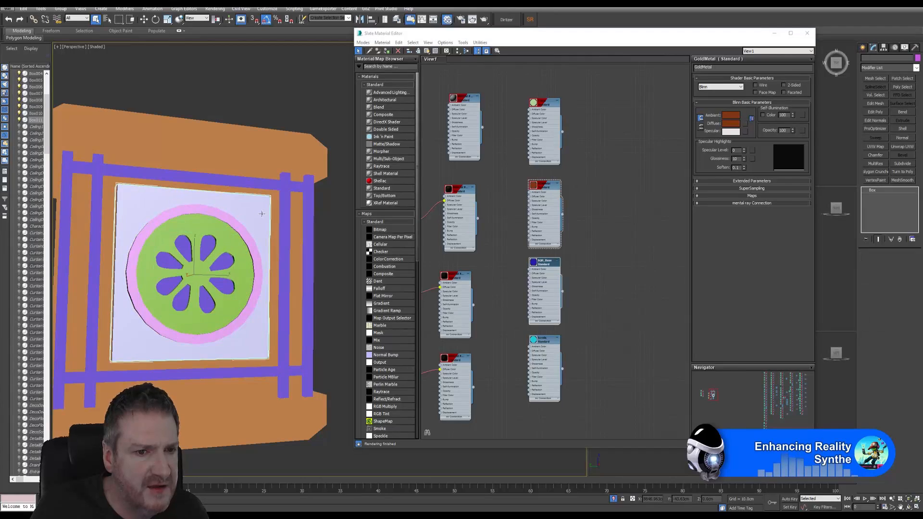
pyautogui.keyDown('ctrl'); pyautogui.click(236, 226); pyautogui.keyUp('ctrl')
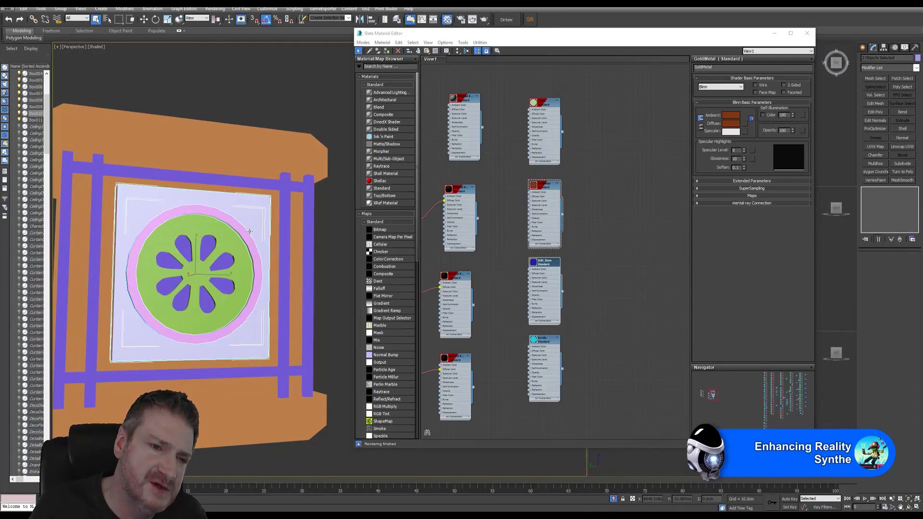
pyautogui.rightClick(553, 191)
pyautogui.click(559, 197)
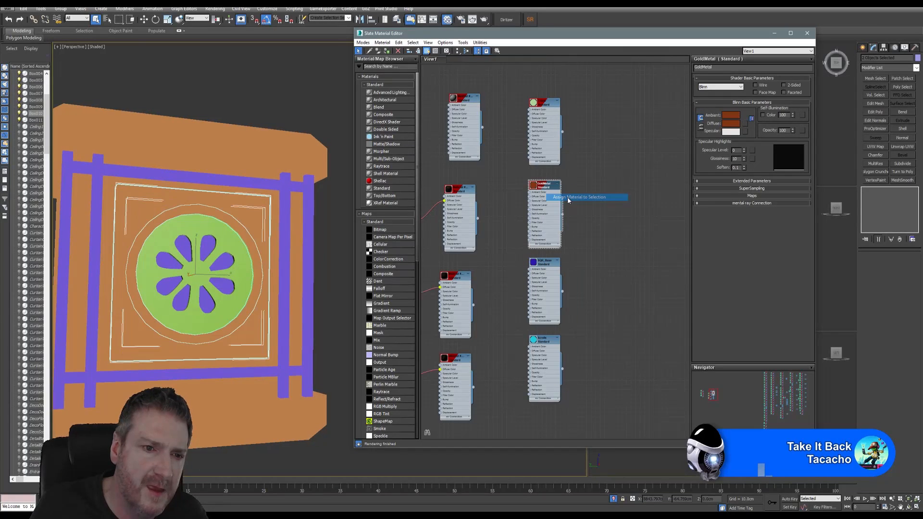
# Step: Assign the Scrolls material to the green flower ornament
pyautogui.click(238, 262)
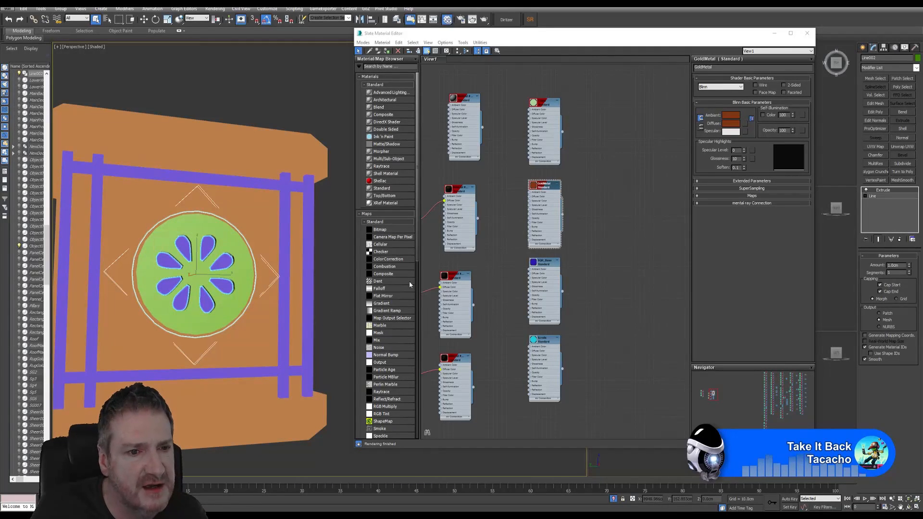
pyautogui.rightClick(546, 342)
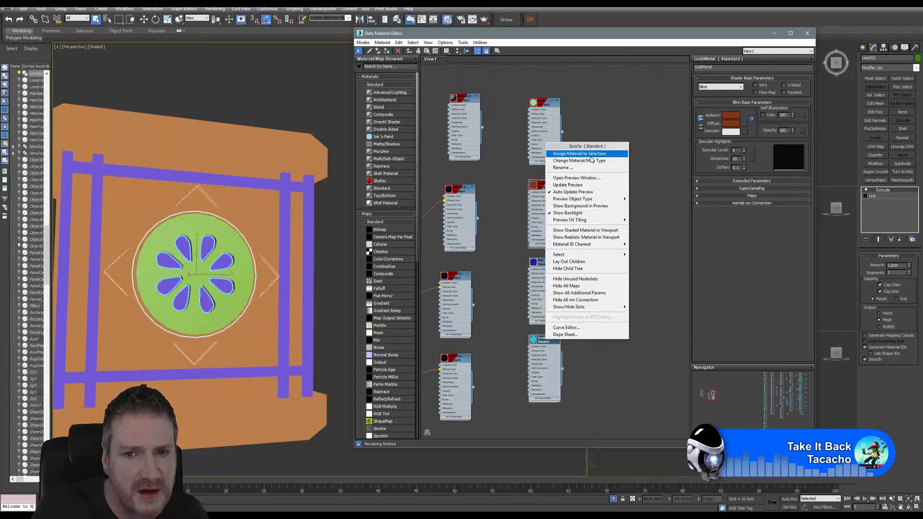
pyautogui.doubleClick(542, 342)
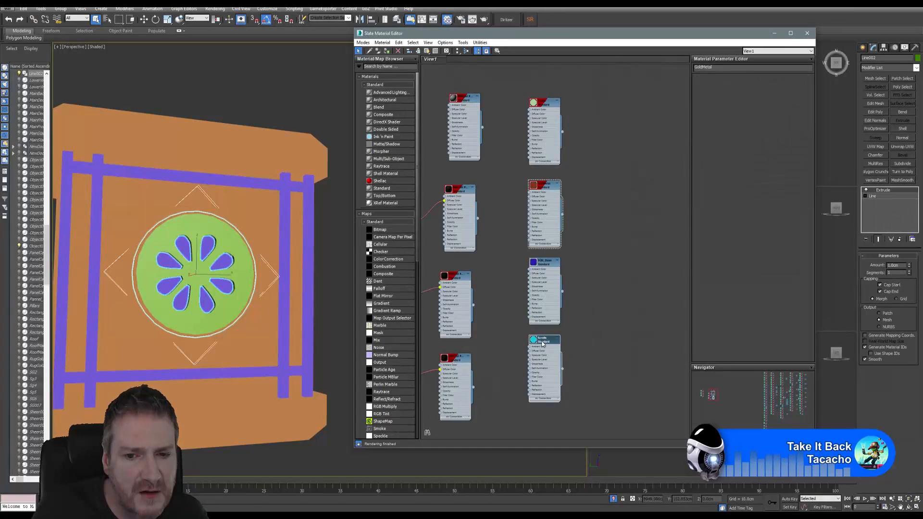
pyautogui.rightClick(542, 342)
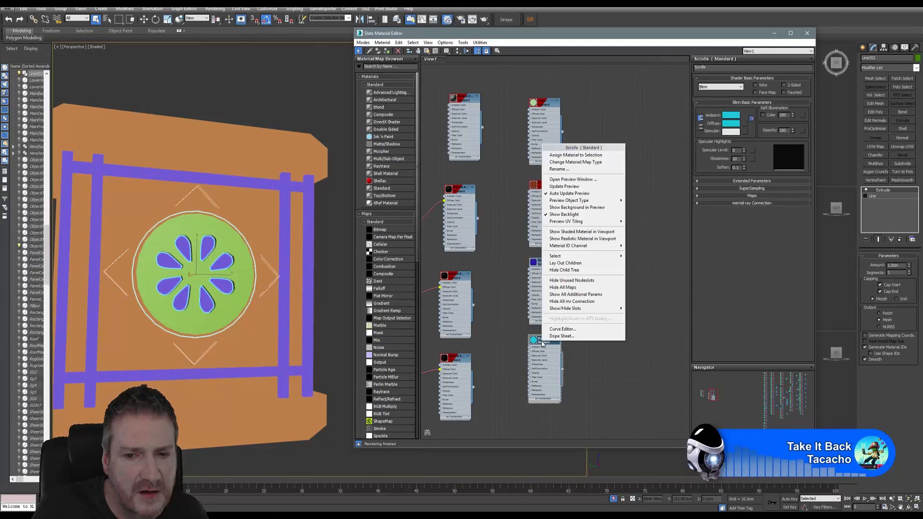
pyautogui.click(563, 156)
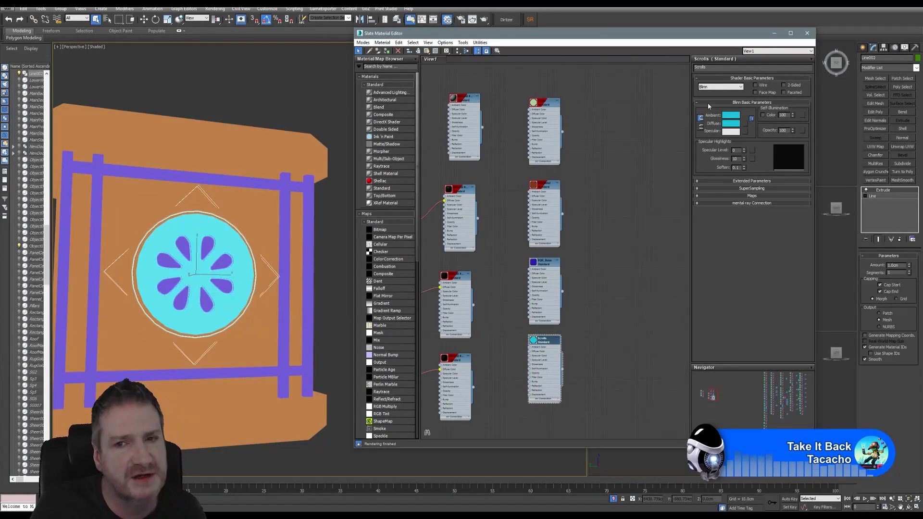
# Step: Close the Slate Material Editor, select the main railing block and add an Unwrap UVW modifier to it
pyautogui.click(807, 33)
pyautogui.moveTo(324, 299); pyautogui.dragTo(423, 302, button='middle')
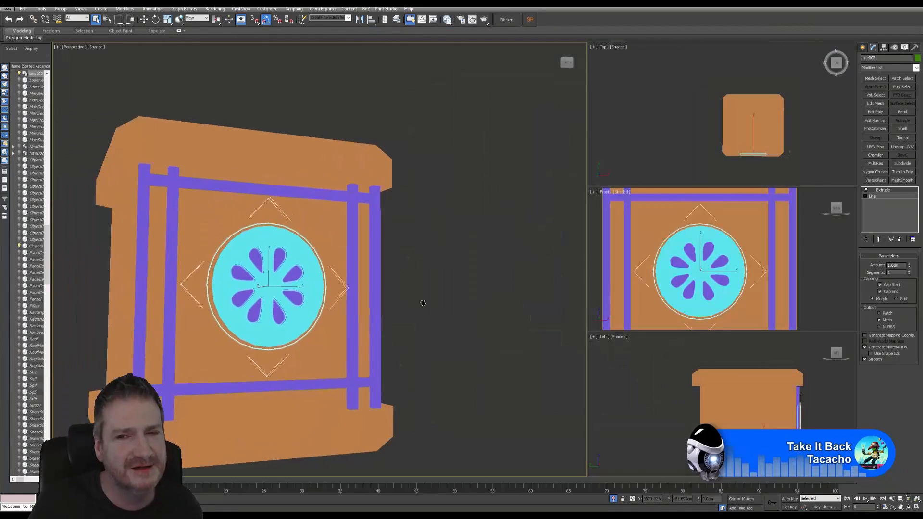
pyautogui.scroll(-5, 439, 302)
pyautogui.moveTo(715, 123); pyautogui.dragTo(697, 102, button='middle')
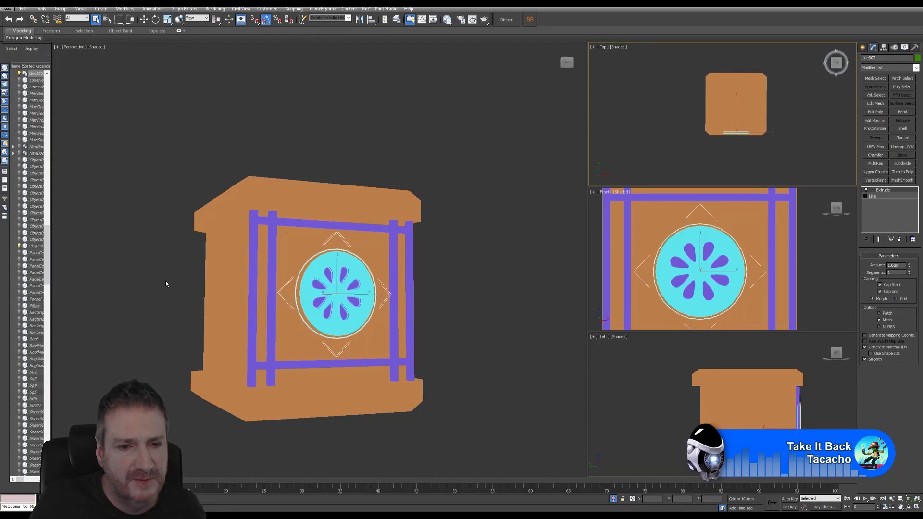
pyautogui.click(440, 189)
pyautogui.click(369, 208)
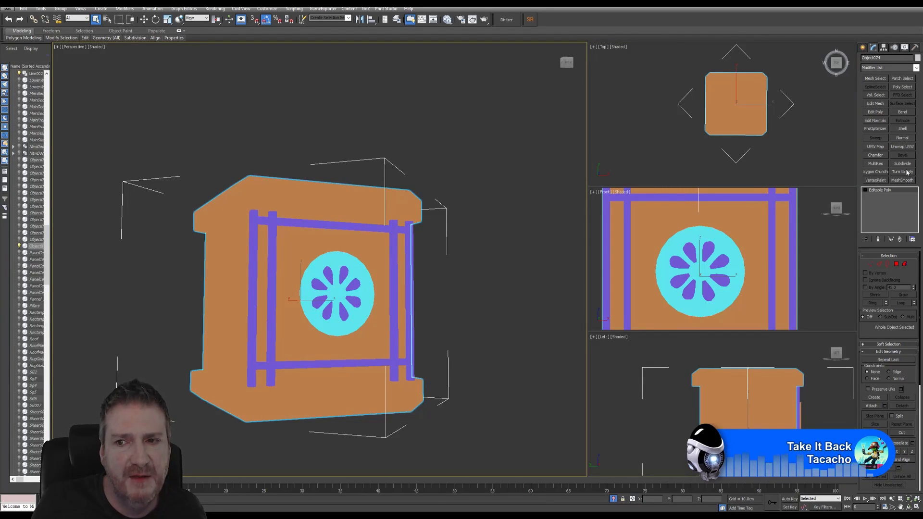
pyautogui.click(902, 147)
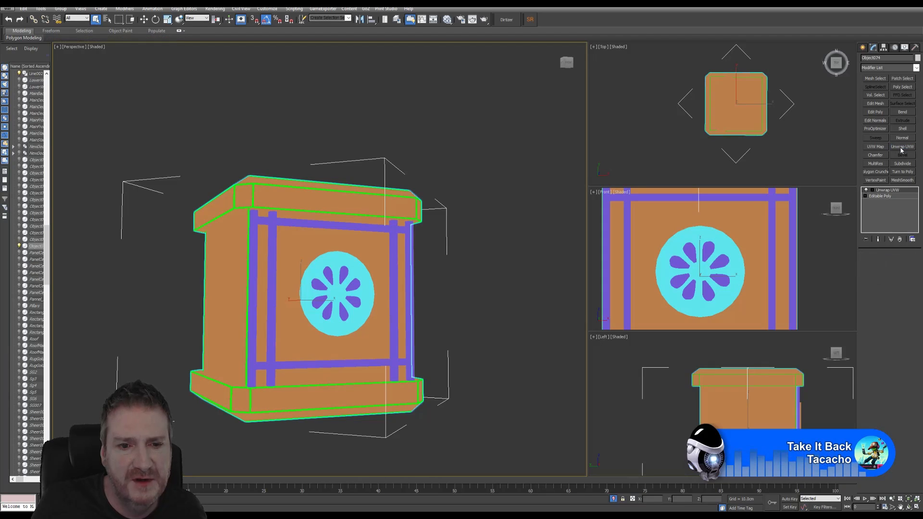
# Step: Open the block's UV editor and select all of its UV polygons
pyautogui.click(885, 341)
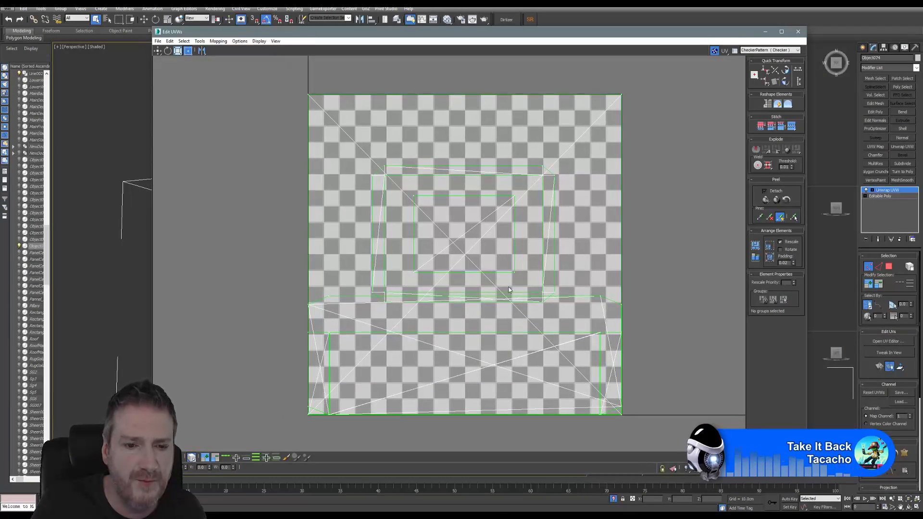
pyautogui.click(179, 458)
pyautogui.hotkey('ctrl', 'a')
pyautogui.scroll(-5, 260, 310)
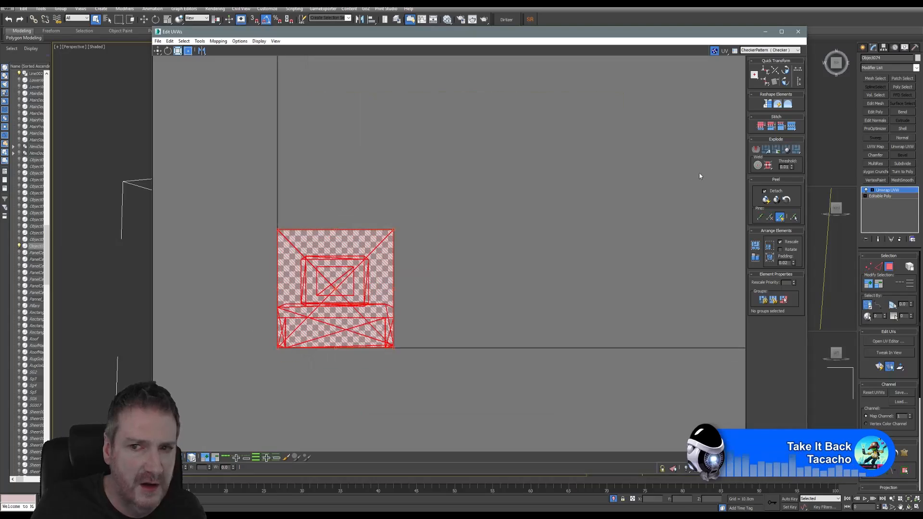
# Step: Flatten-map the block's selected UV polygons with a polygon angle of 45 and a spacing of 0.02
pyautogui.moveTo(151, 245); pyautogui.dragTo(336, 245)
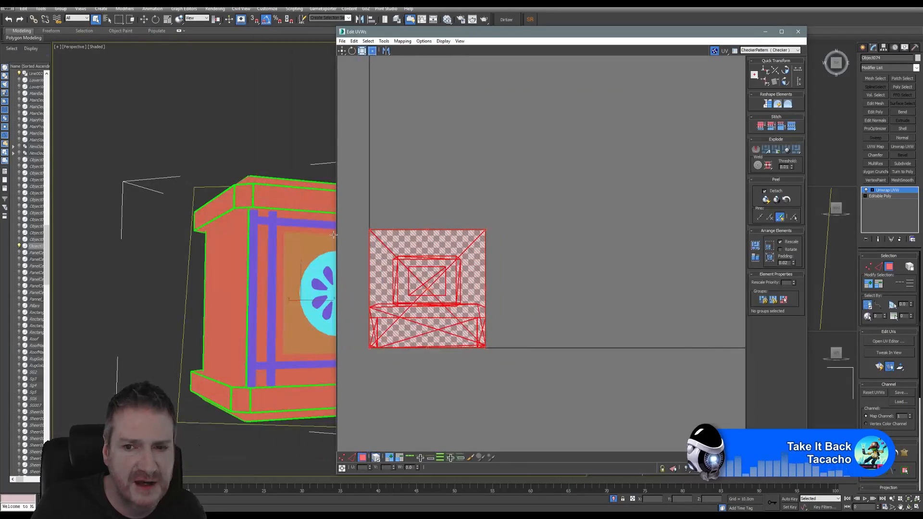
pyautogui.moveTo(468, 249); pyautogui.dragTo(572, 226, button='middle')
pyautogui.scroll(5, 547, 239)
pyautogui.scroll(-1, 545, 269)
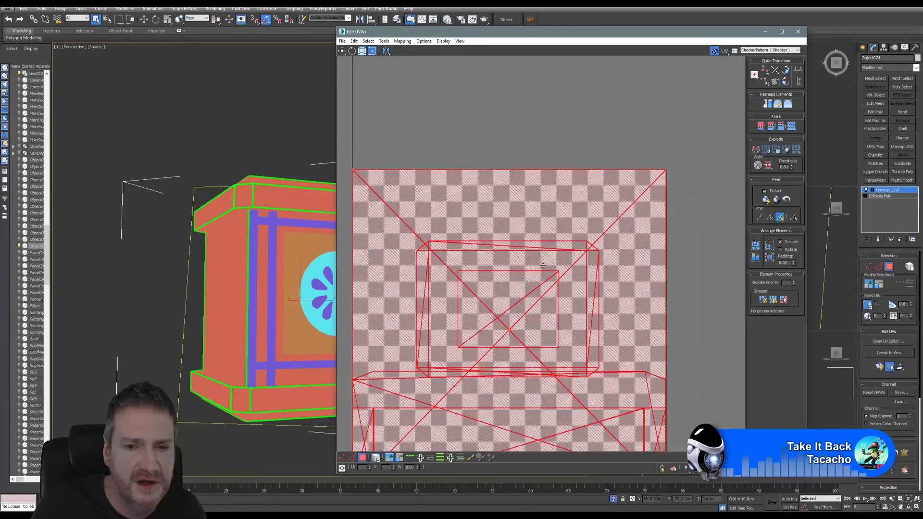
pyautogui.moveTo(546, 292); pyautogui.dragTo(600, 225, button='middle')
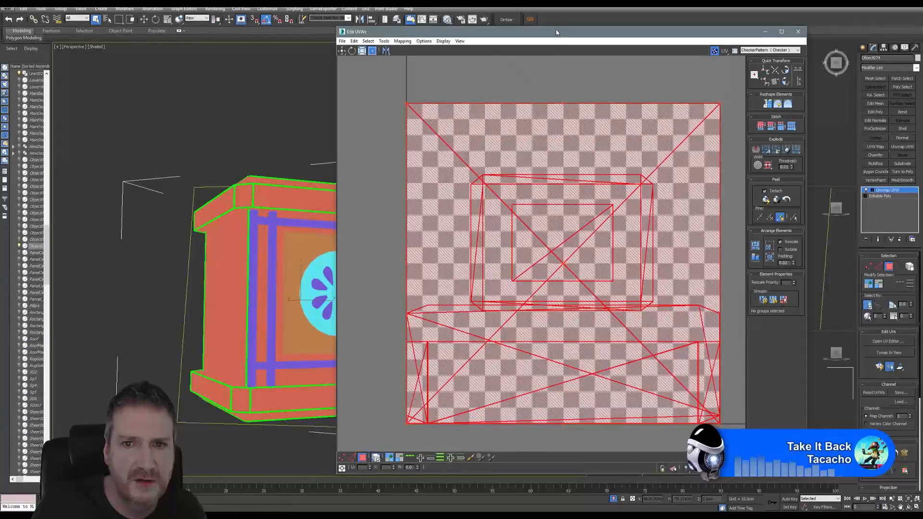
pyautogui.moveTo(556, 31); pyautogui.dragTo(648, 17)
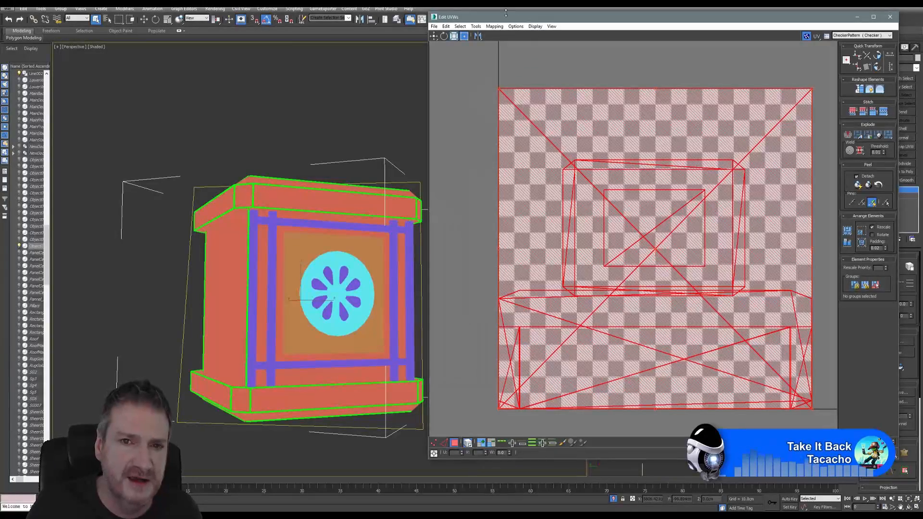
pyautogui.click(494, 26)
pyautogui.click(490, 35)
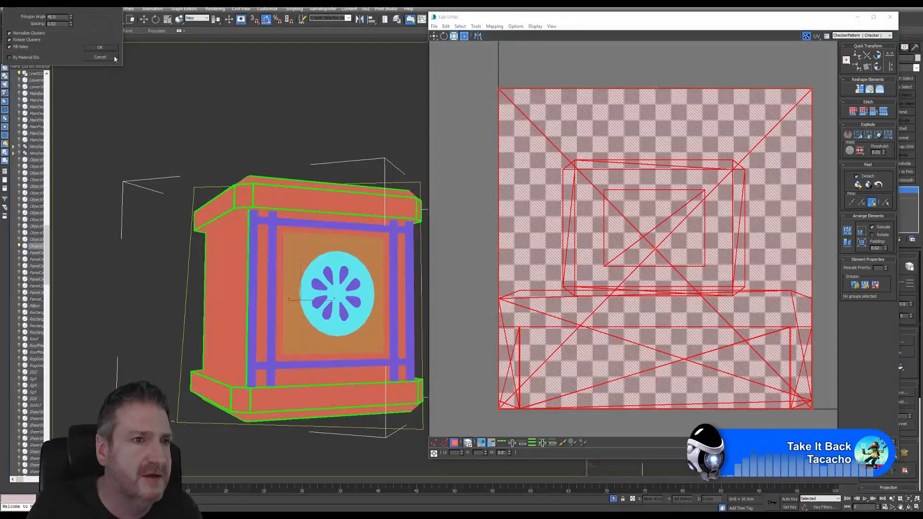
pyautogui.click(100, 48)
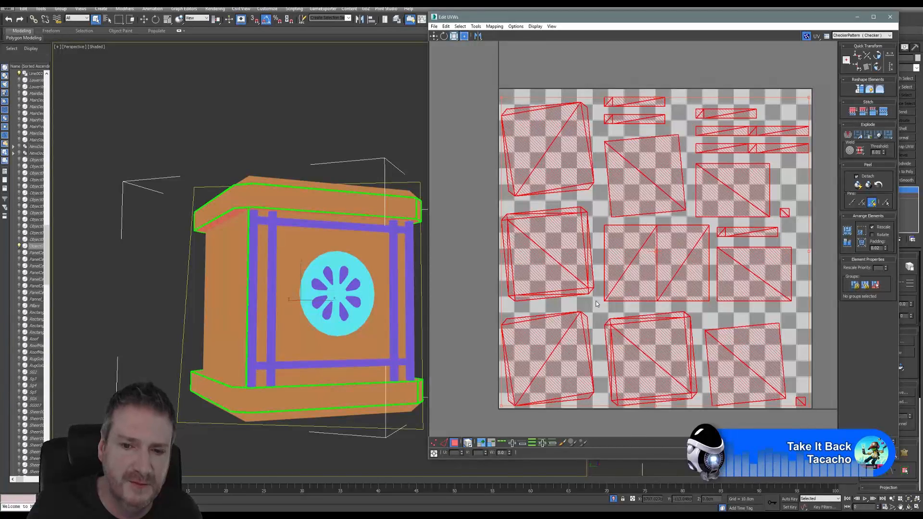
# Step: Move the block's flattened UV shells outside the checkered tile, down and to its left, and finish editing the block
pyautogui.scroll(-5, 594, 249)
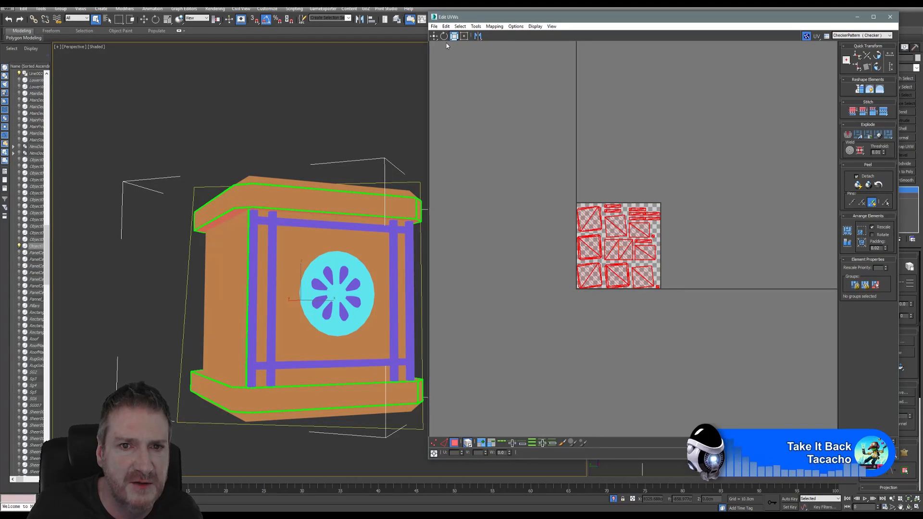
pyautogui.click(434, 37)
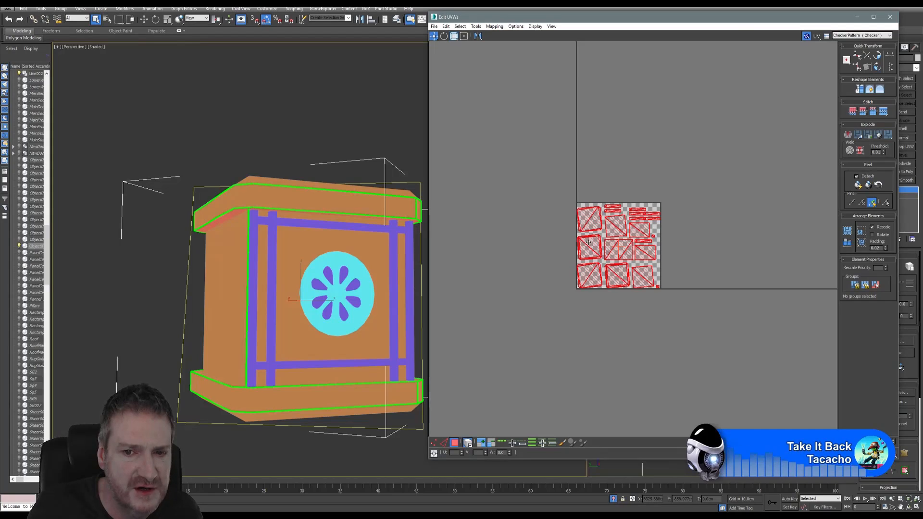
pyautogui.moveTo(588, 242); pyautogui.dragTo(499, 319)
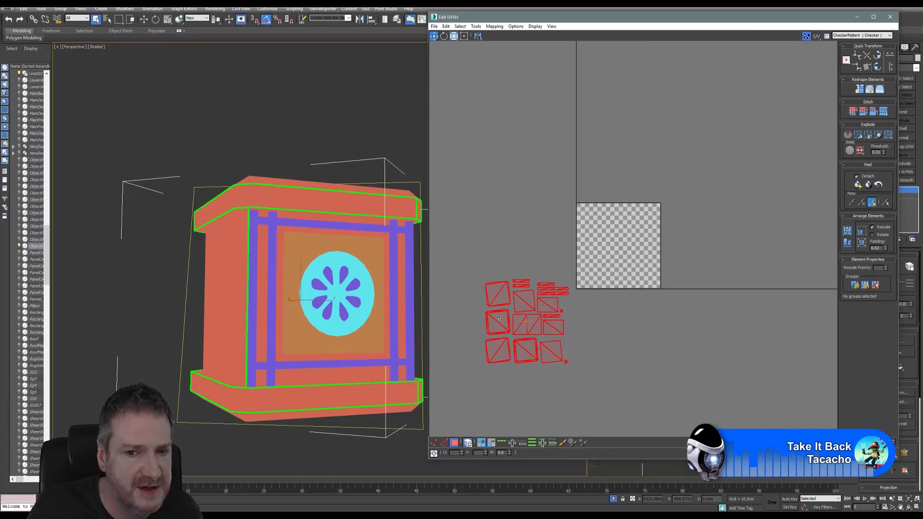
pyautogui.click(890, 17)
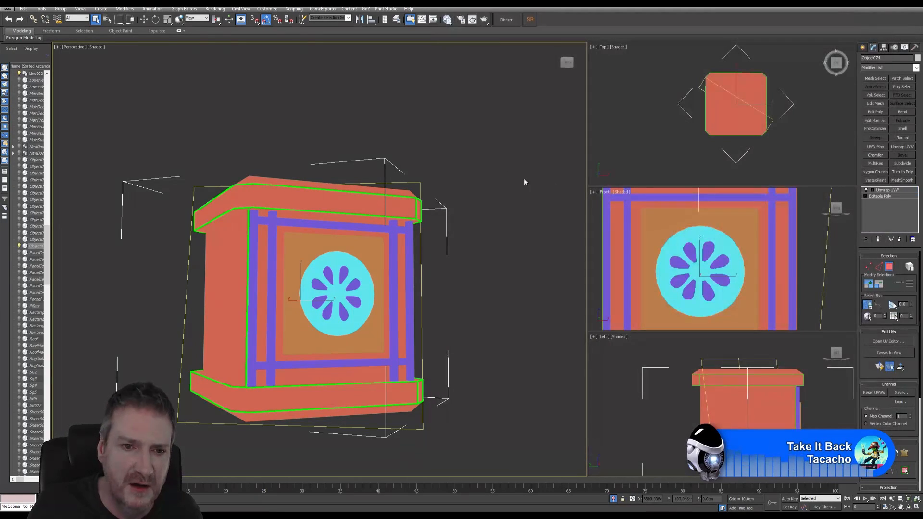
pyautogui.click(890, 268)
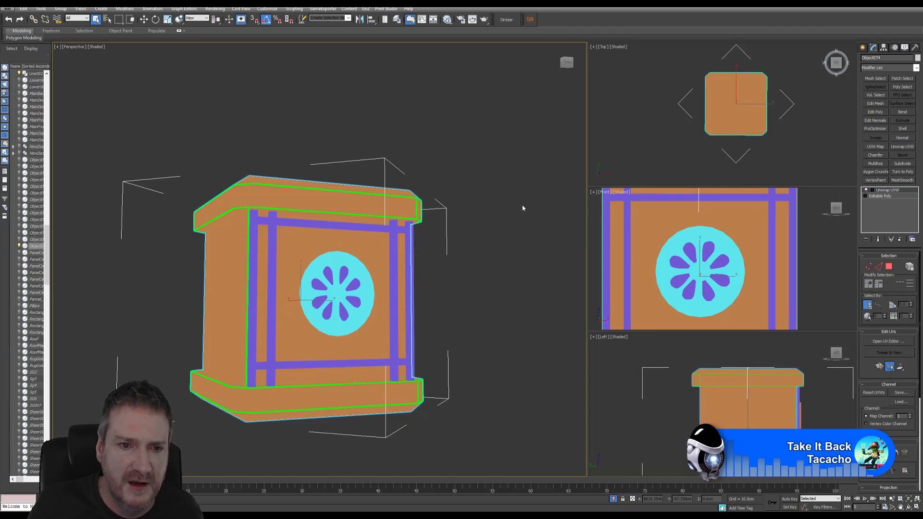
pyautogui.click(521, 205)
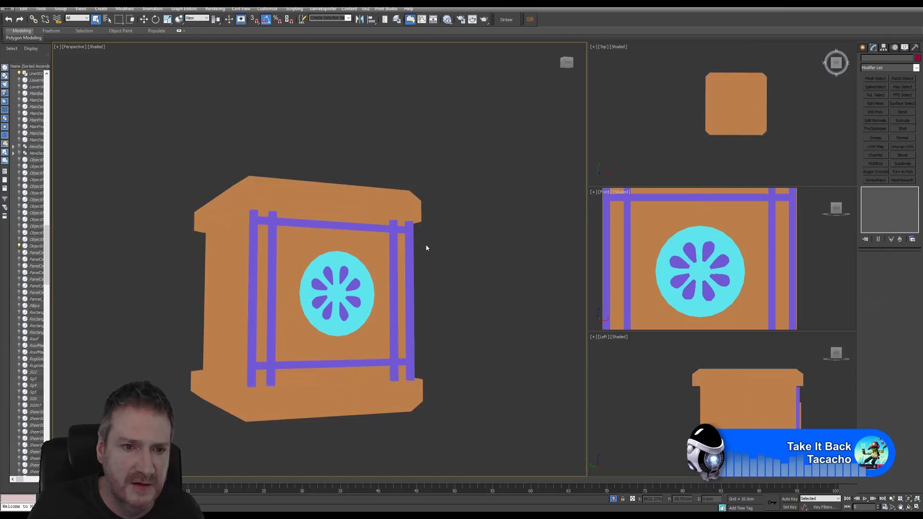
# Step: Add an Edit Poly modifier to the outer left purple trim bar and attach the other five trim bars to it
pyautogui.click(252, 266)
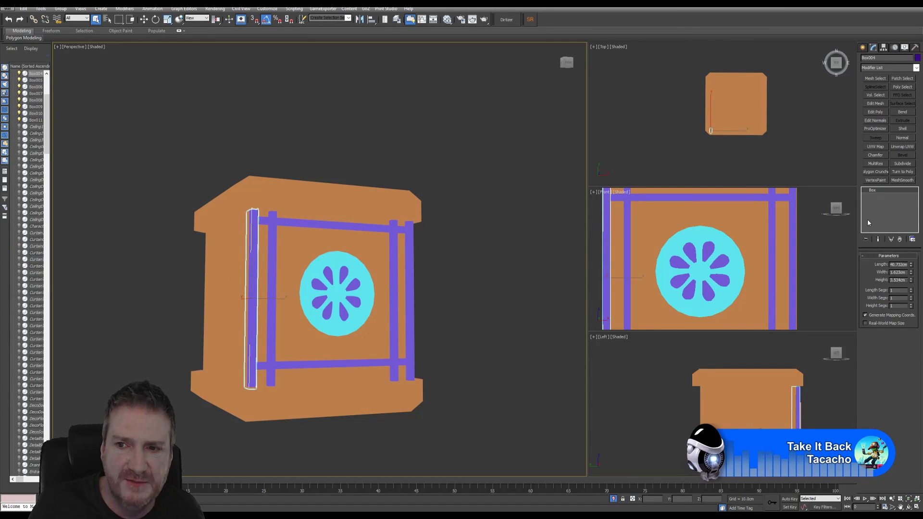
pyautogui.click(875, 112)
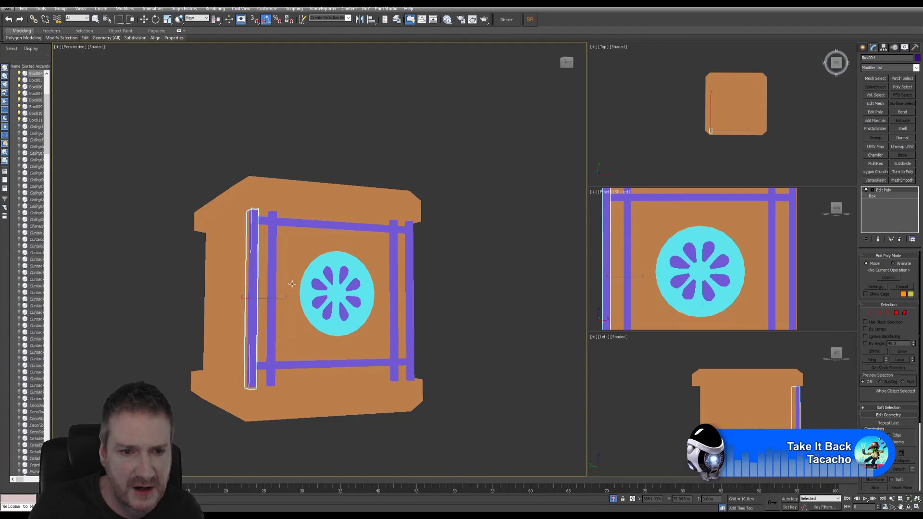
pyautogui.click(271, 221)
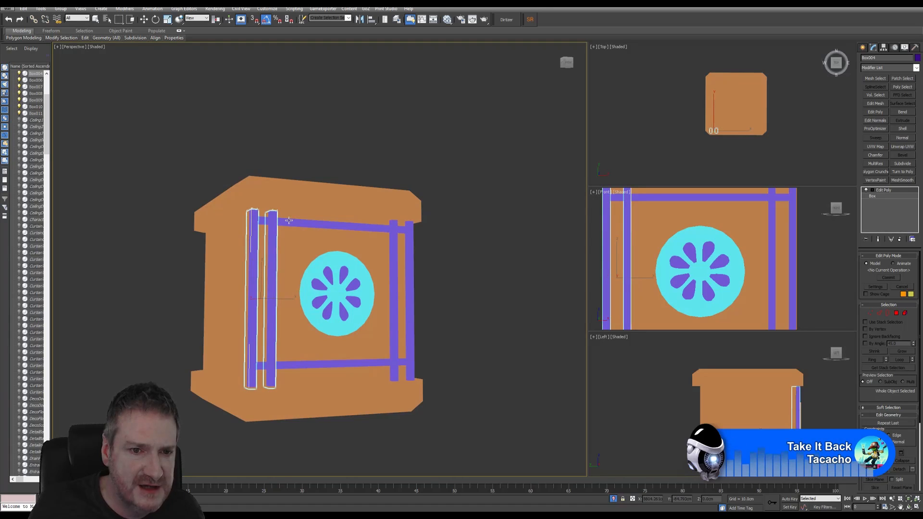
pyautogui.click(289, 222)
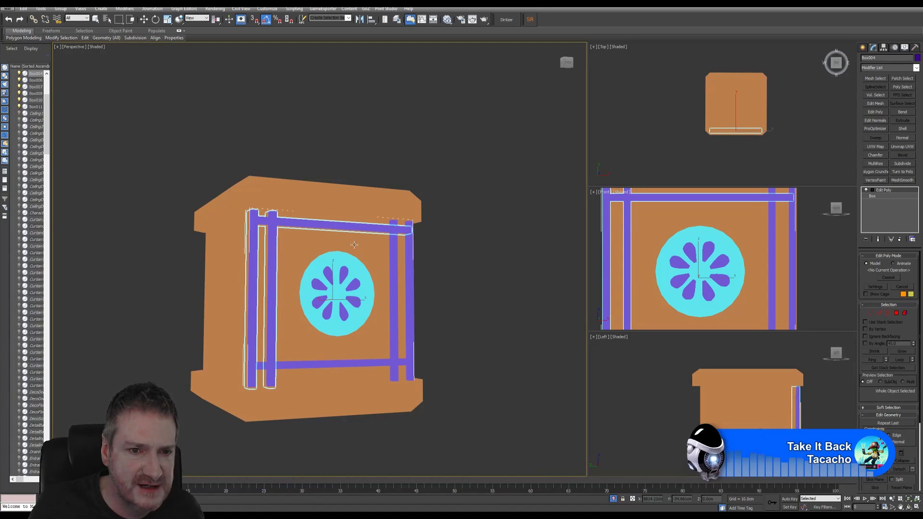
pyautogui.click(394, 249)
pyautogui.click(410, 257)
pyautogui.click(319, 363)
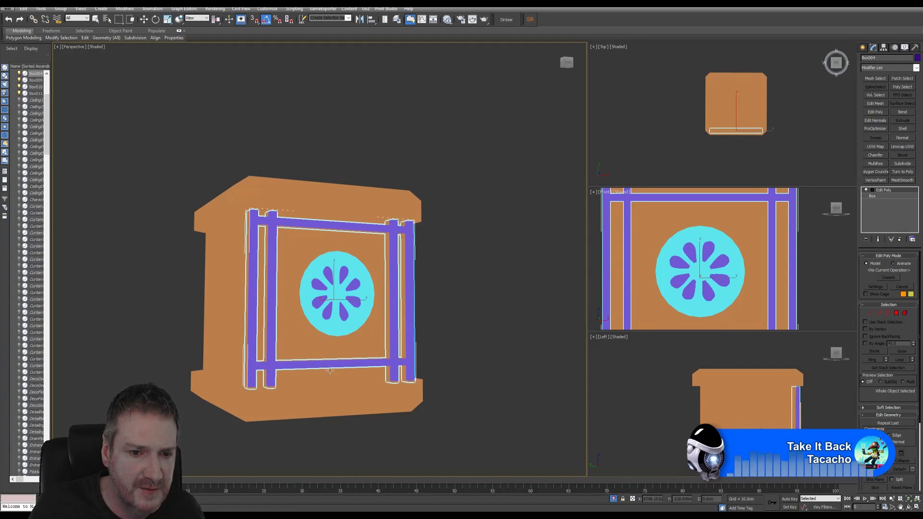
pyautogui.press('w')
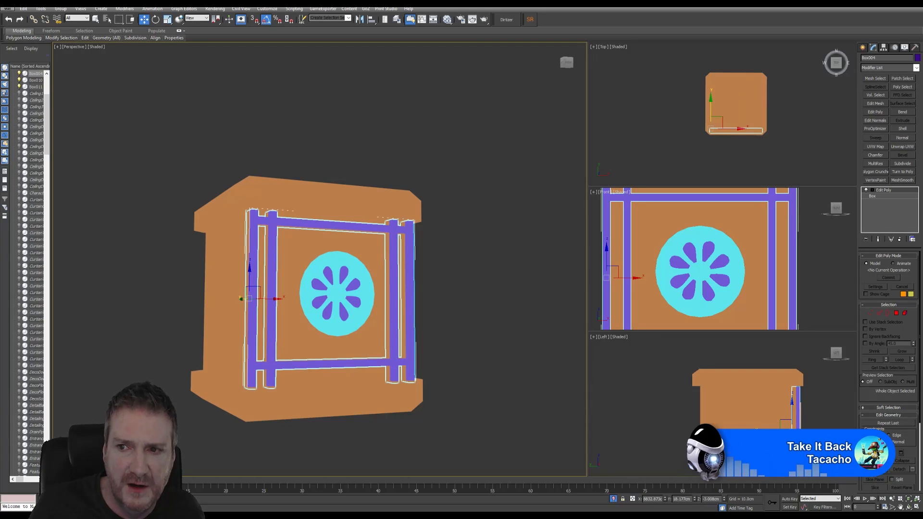
# Step: Add an Unwrap UVW modifier to the attached trim bars and select all their UV polygons in the UV editor
pyautogui.click(903, 147)
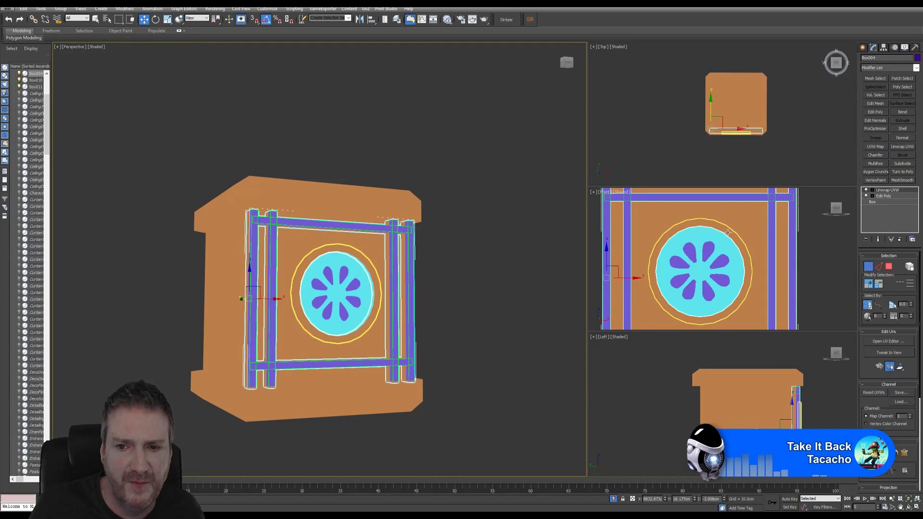
pyautogui.click(893, 342)
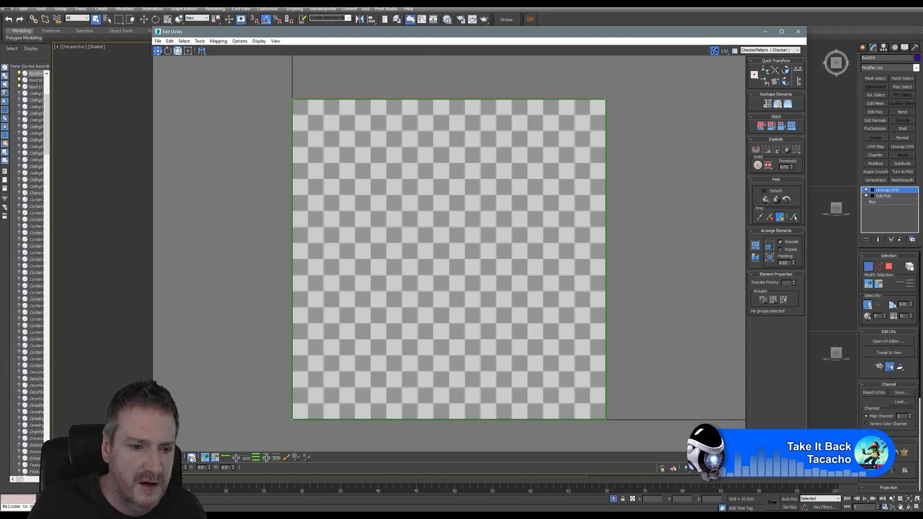
pyautogui.click(191, 459)
pyautogui.click(178, 458)
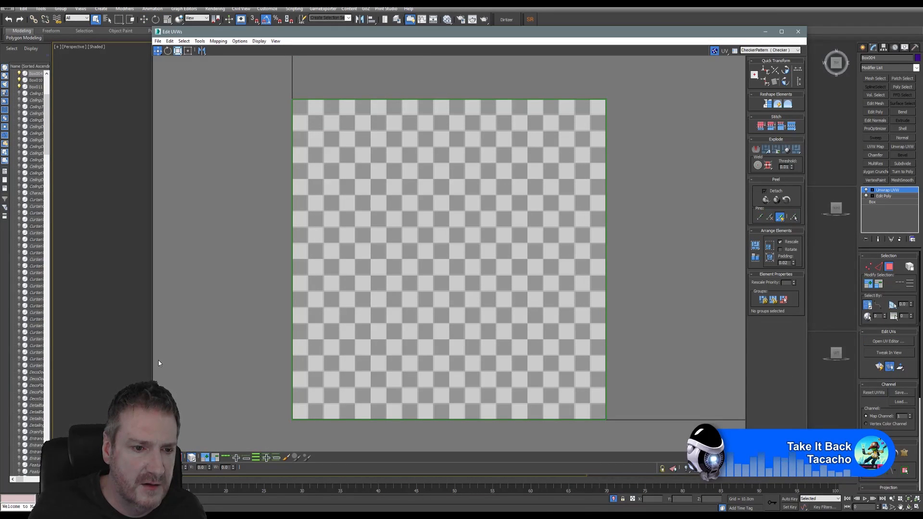
pyautogui.moveTo(150, 358); pyautogui.dragTo(369, 354)
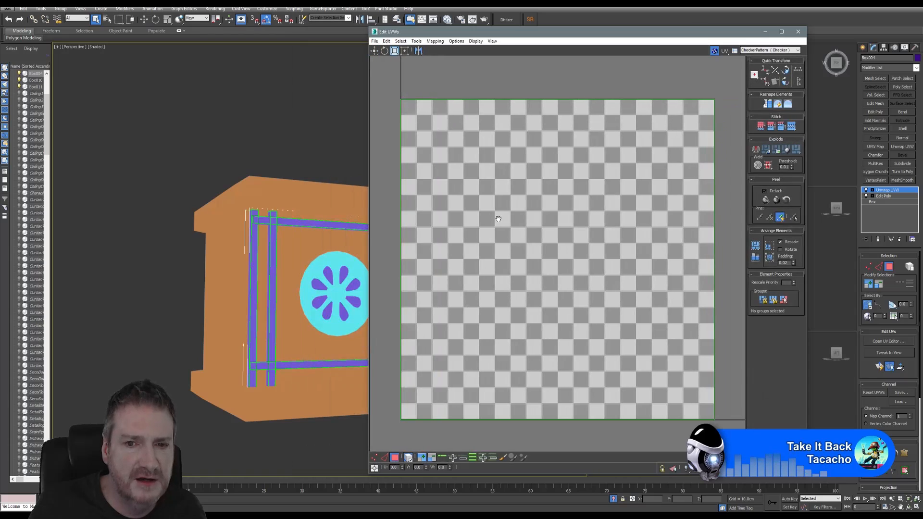
pyautogui.scroll(-3, 504, 233)
pyautogui.click(562, 291)
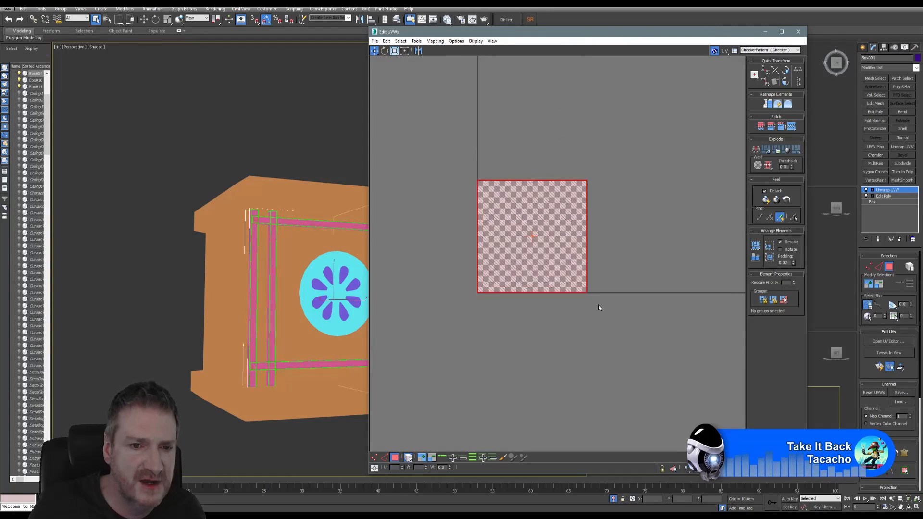
# Step: Flatten-map the trim UVs with a polygon angle of 45 and 0.02 spacing, and move the shells below and right of the checkered tile
pyautogui.click(435, 41)
pyautogui.click(396, 54)
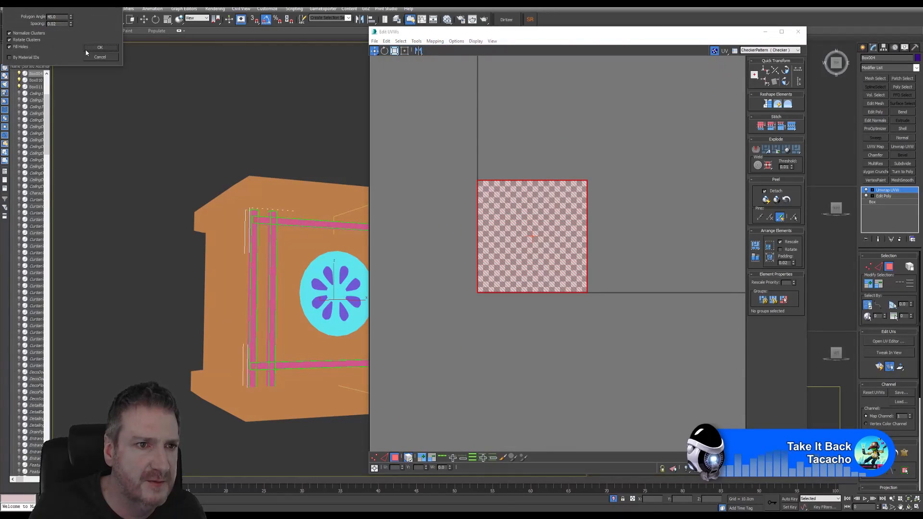
pyautogui.click(98, 49)
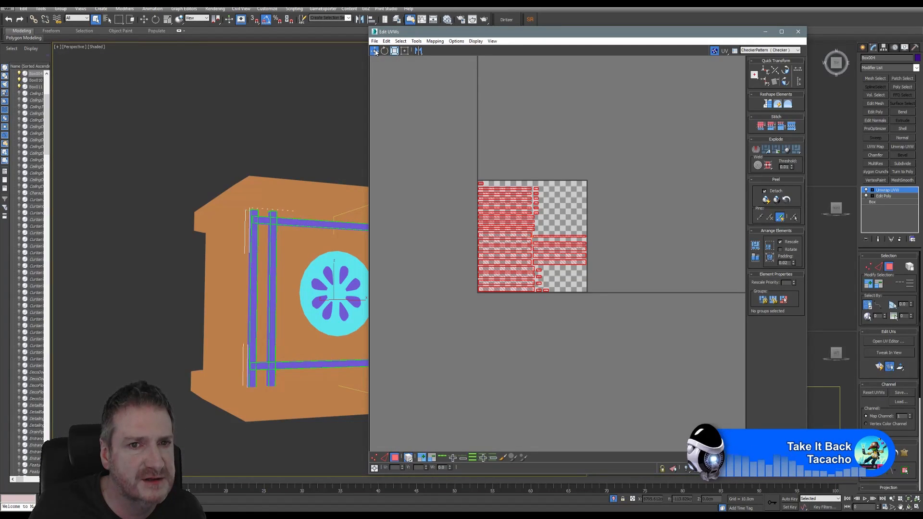
pyautogui.moveTo(502, 244); pyautogui.dragTo(618, 368)
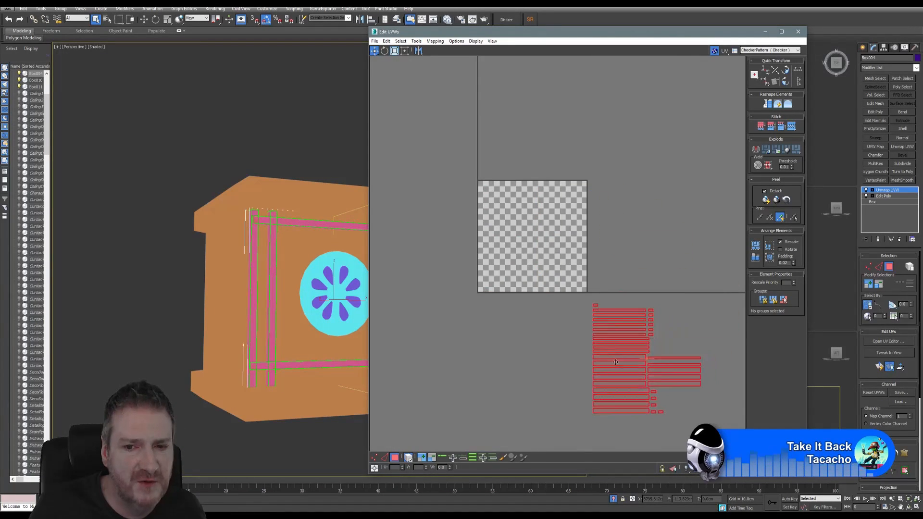
pyautogui.click(798, 31)
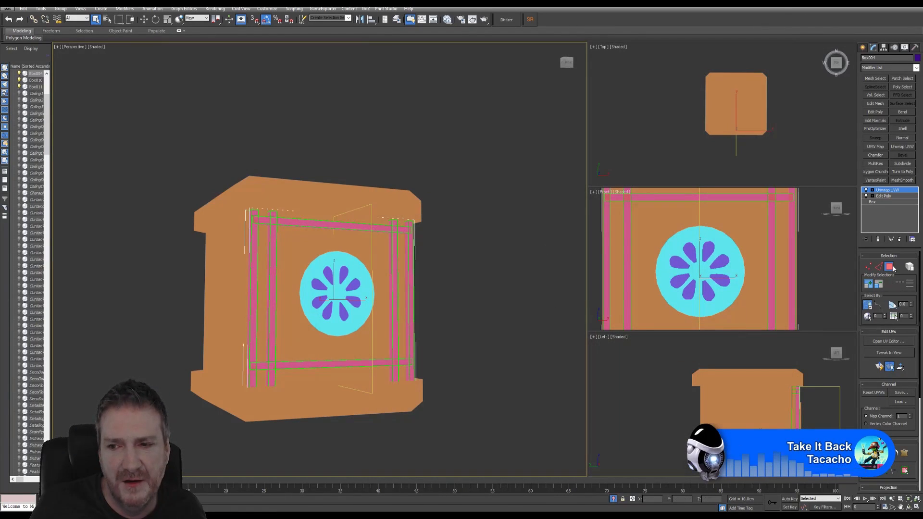
pyautogui.click(893, 268)
# Step: Add an Unwrap UVW modifier to the tube ring around the cyan disc and open its UV editor in polygon mode
pyautogui.scroll(3, 457, 294)
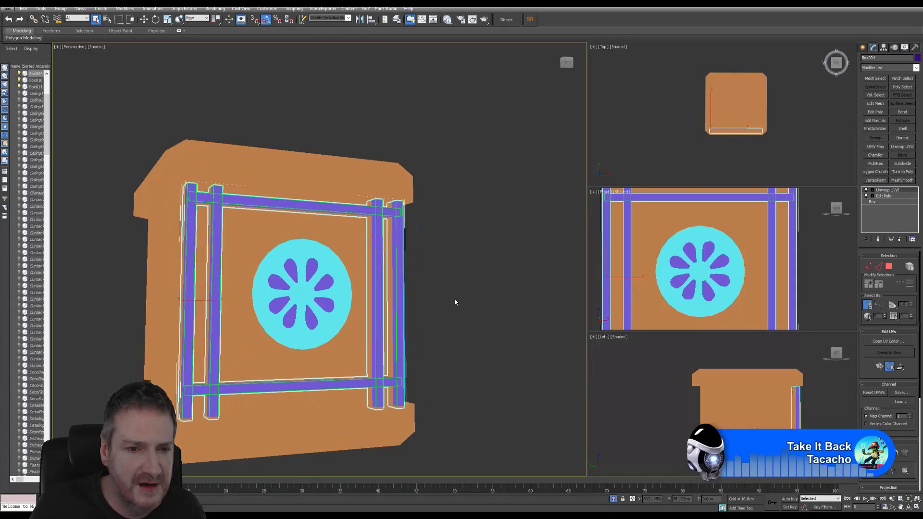
pyautogui.click(320, 285)
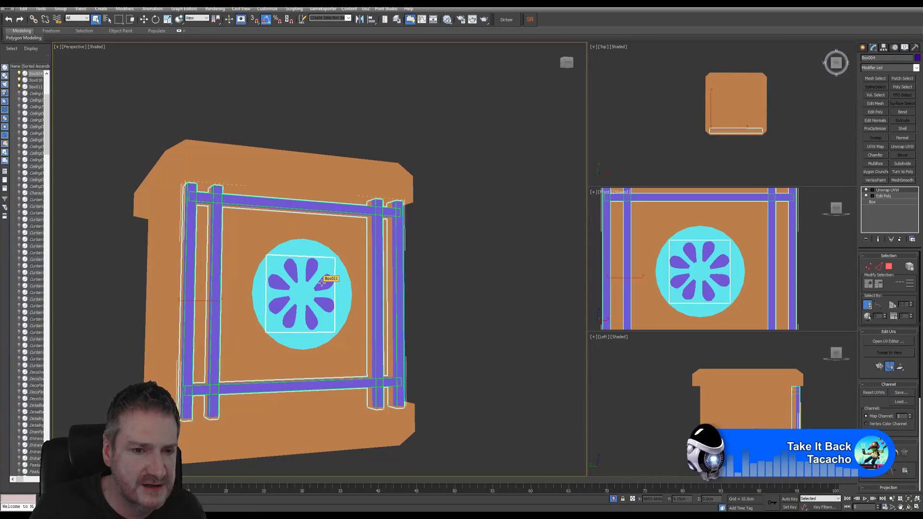
pyautogui.click(350, 271)
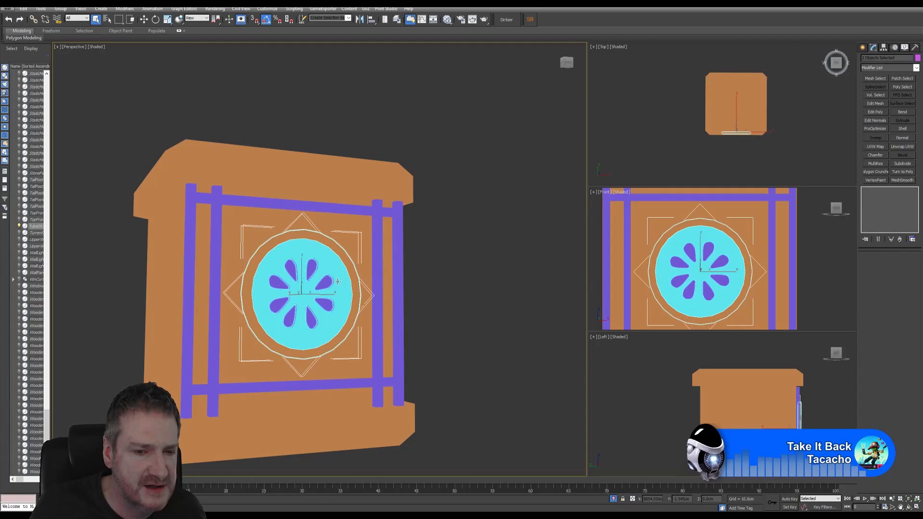
pyautogui.click(459, 274)
pyautogui.click(354, 277)
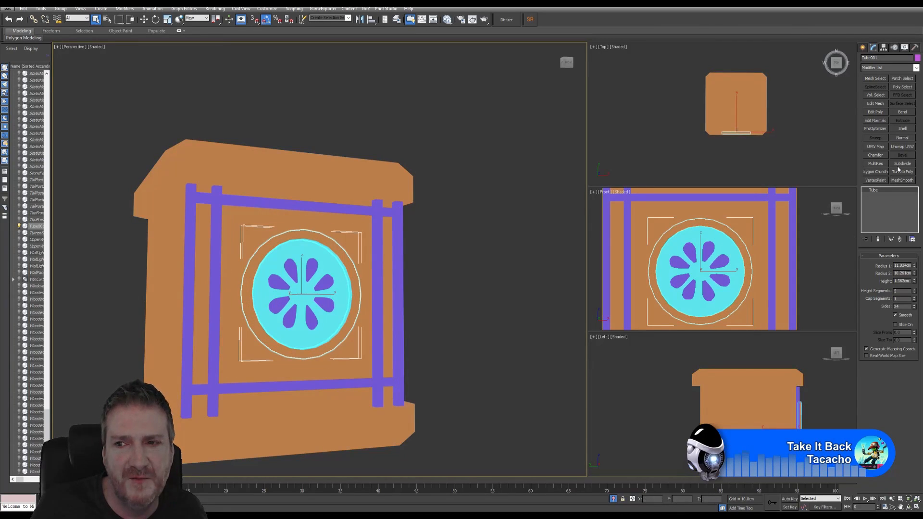
pyautogui.click(903, 147)
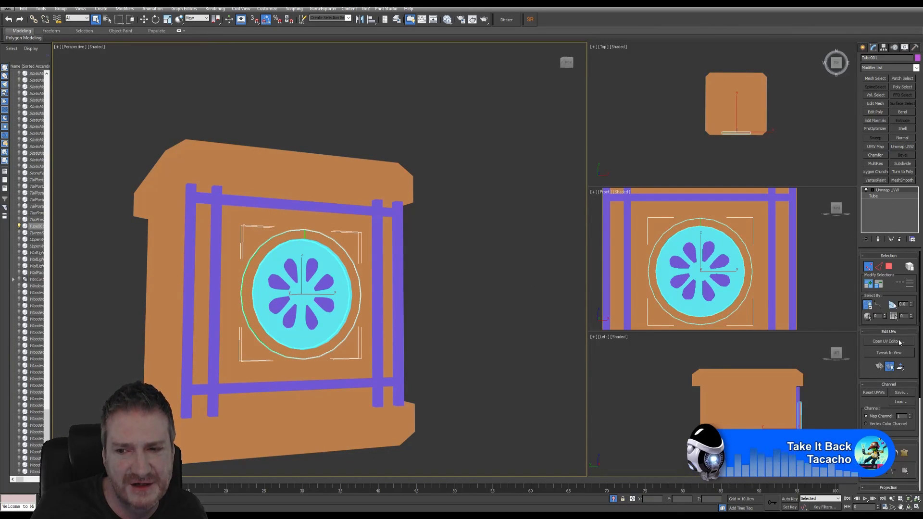
pyautogui.click(887, 333)
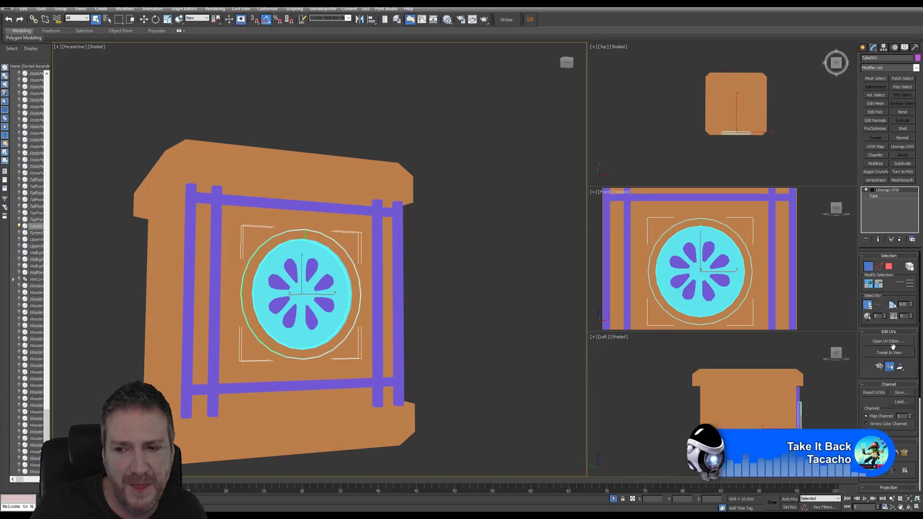
pyautogui.click(889, 342)
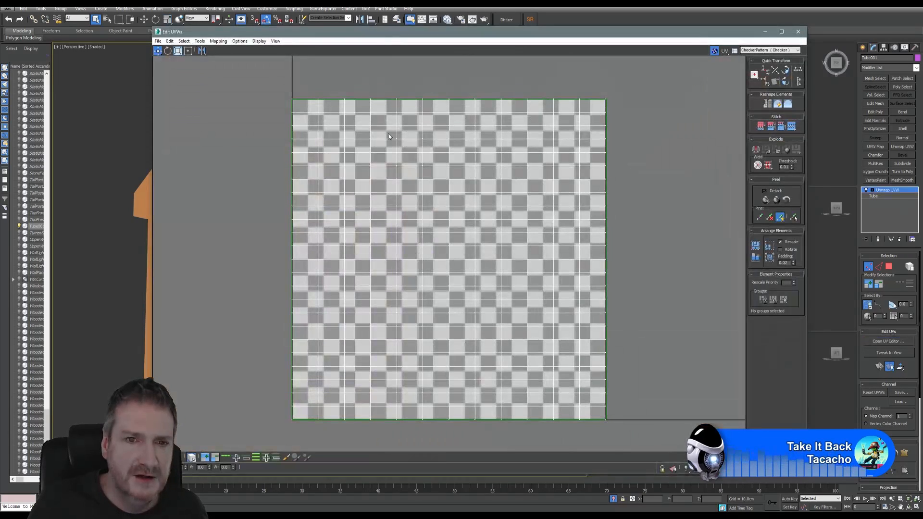
pyautogui.scroll(-5, 270, 212)
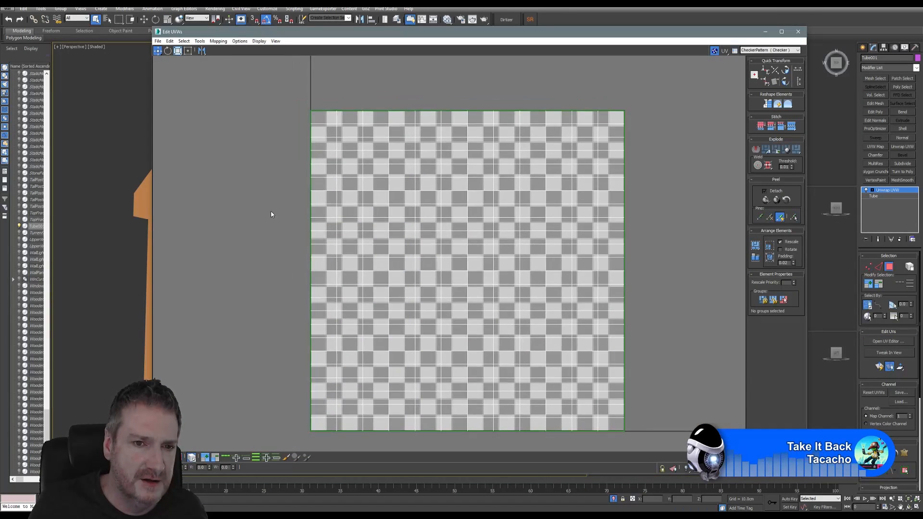
# Step: Flatten-map all the ring's UV polygons, move the shells above and right of the checkered tile, and close the UV editor
pyautogui.moveTo(268, 178); pyautogui.dragTo(420, 289)
pyautogui.click(218, 41)
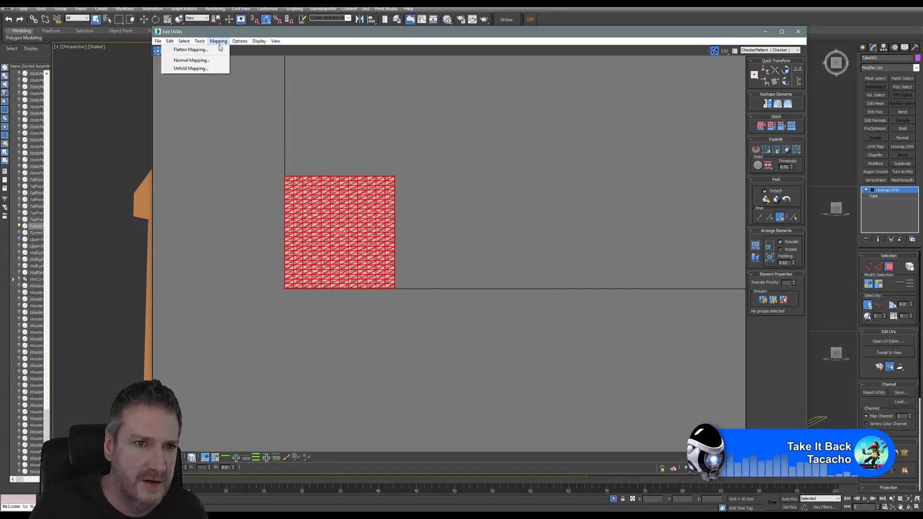
pyautogui.click(213, 50)
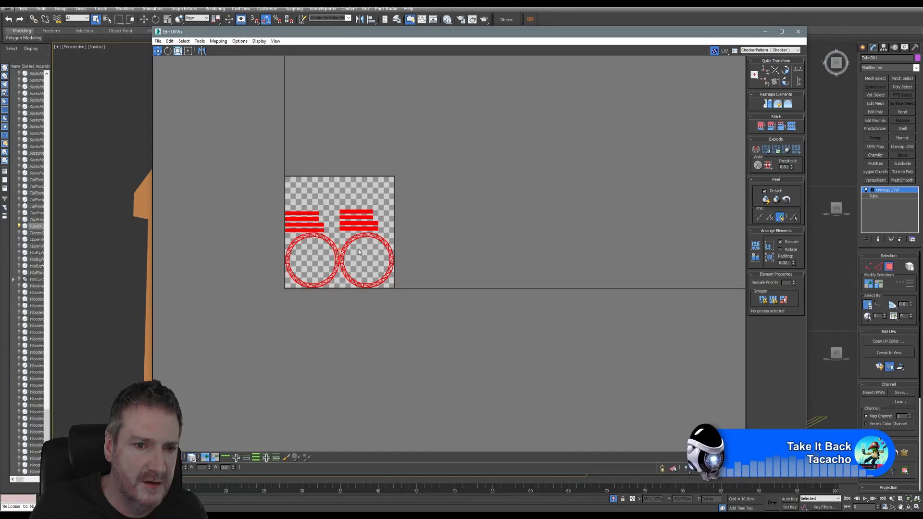
pyautogui.moveTo(340, 226); pyautogui.dragTo(466, 114)
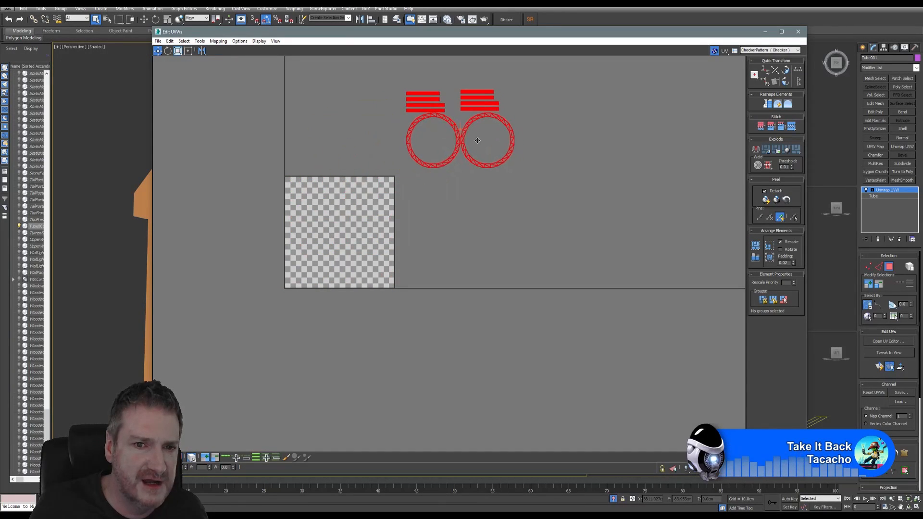
pyautogui.click(798, 32)
pyautogui.moveTo(391, 277); pyautogui.dragTo(417, 280, button='middle')
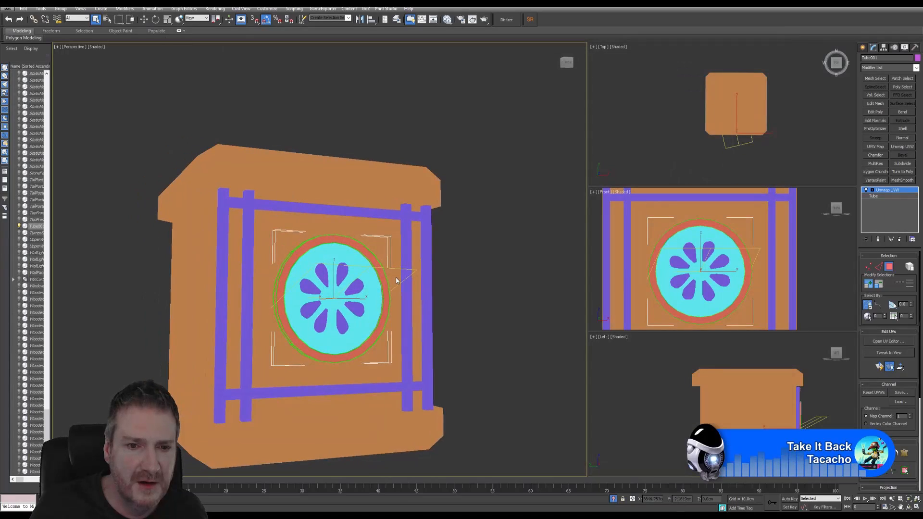
pyautogui.scroll(1, 414, 280)
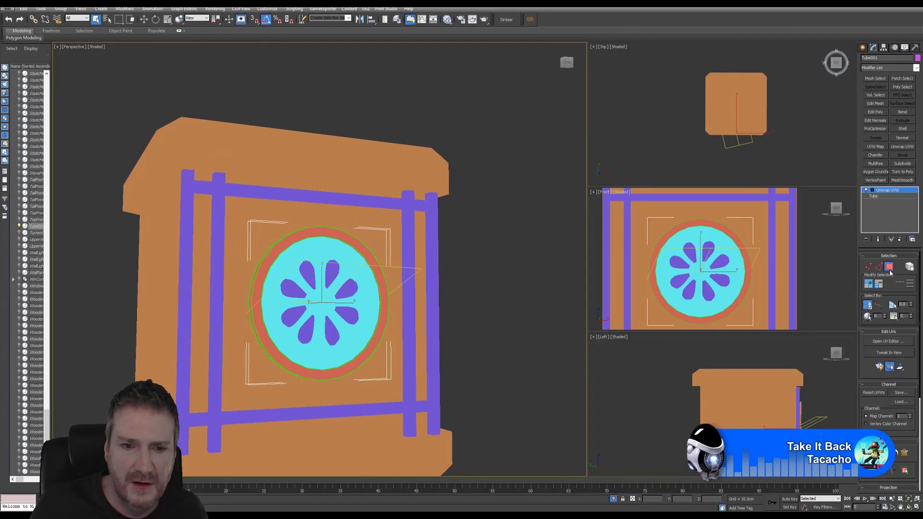
pyautogui.click(465, 292)
# Step: Add an Unwrap UVW modifier to the cyan disc and select all its UV polygons in the UV editor
pyautogui.click(351, 293)
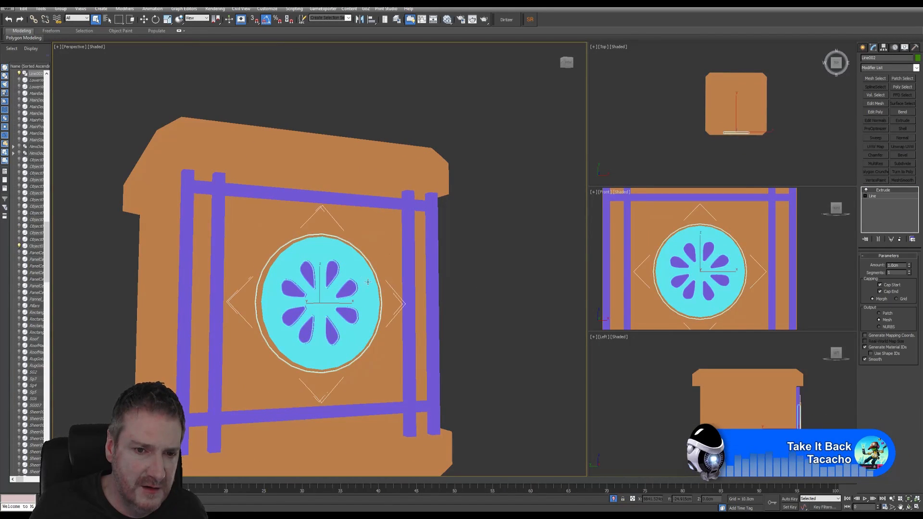
pyautogui.click(908, 147)
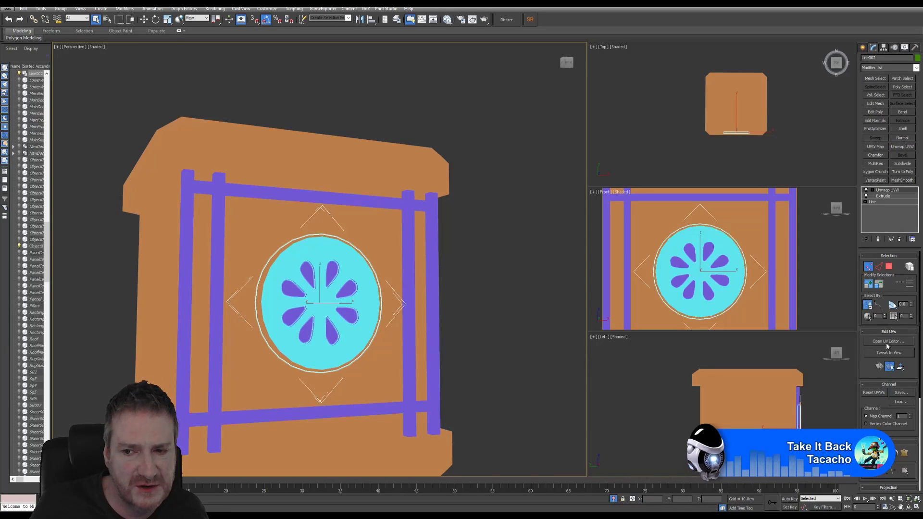
pyautogui.click(886, 341)
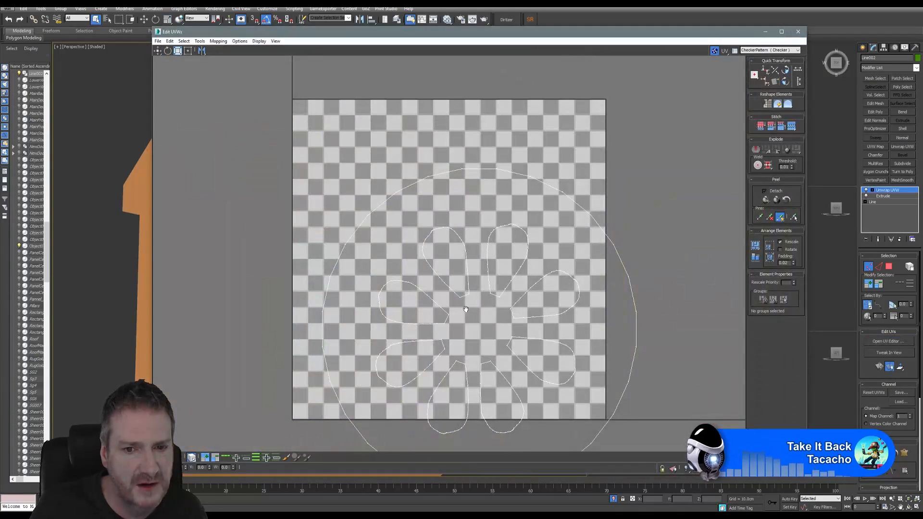
pyautogui.moveTo(466, 309); pyautogui.dragTo(458, 260, button='middle')
pyautogui.scroll(-6, 246, 343)
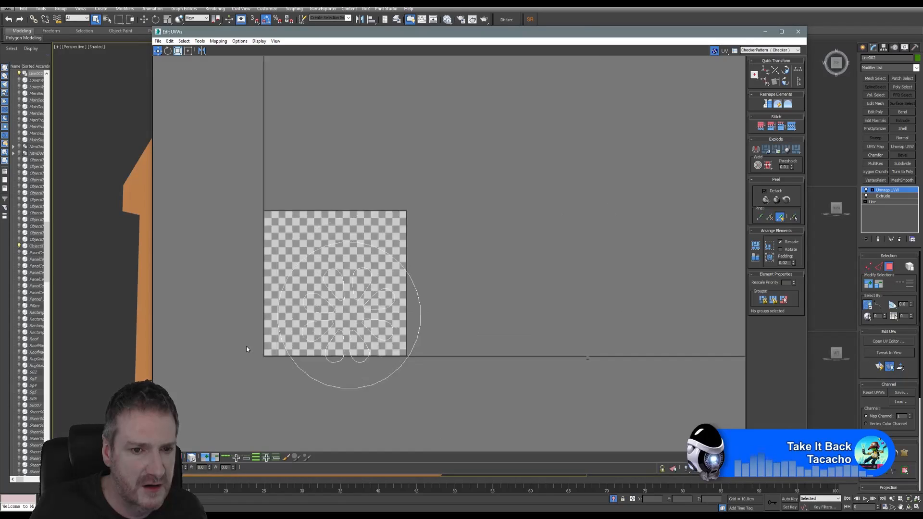
pyautogui.moveTo(245, 276); pyautogui.dragTo(385, 338)
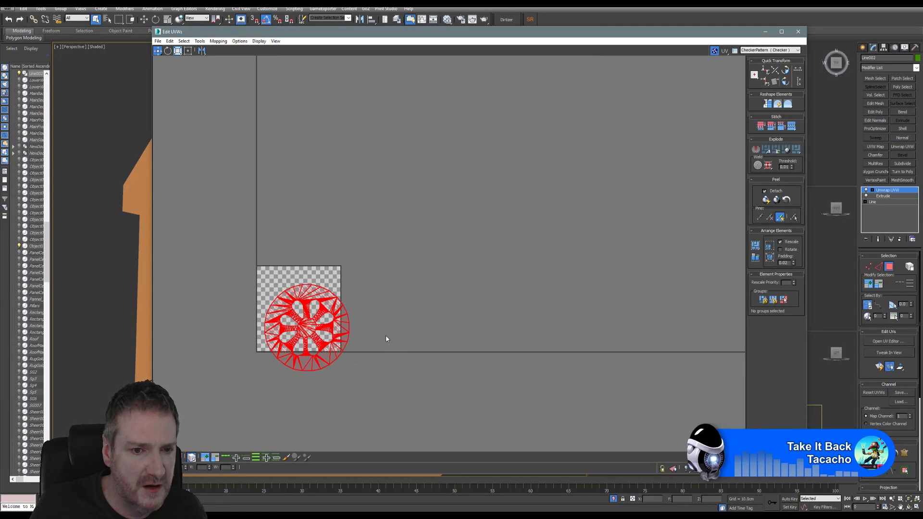
# Step: Flatten-map the disc UVs with a polygon angle of 45 and 0.02 spacing, and move the shells above the checkered tile
pyautogui.click(218, 41)
pyautogui.click(211, 53)
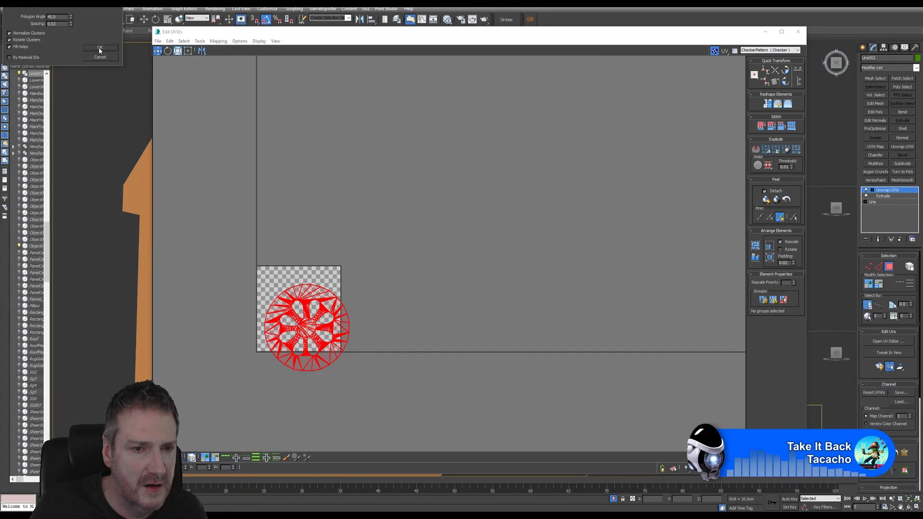
pyautogui.click(99, 48)
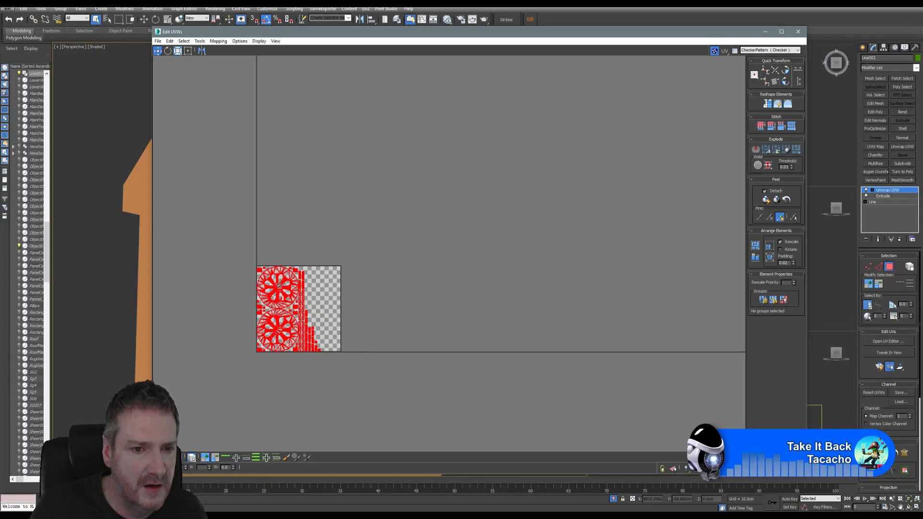
pyautogui.moveTo(279, 285); pyautogui.dragTo(295, 103)
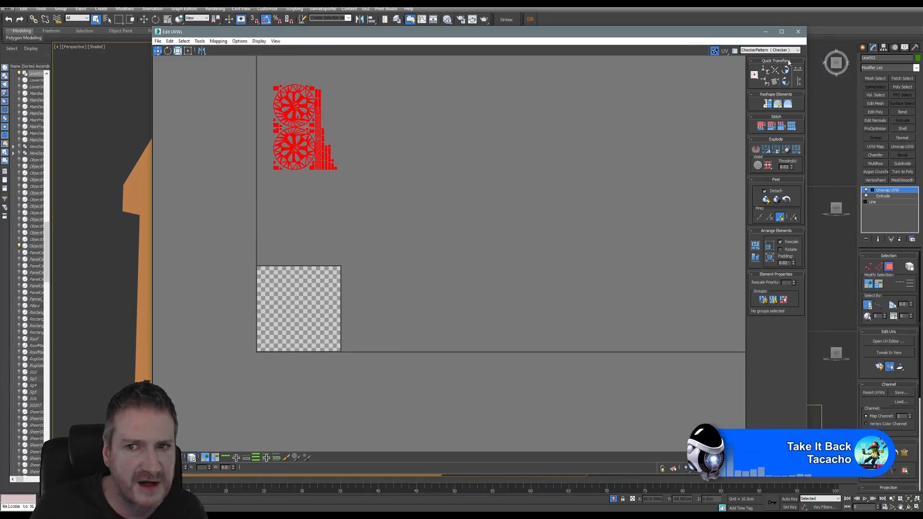
pyautogui.click(798, 31)
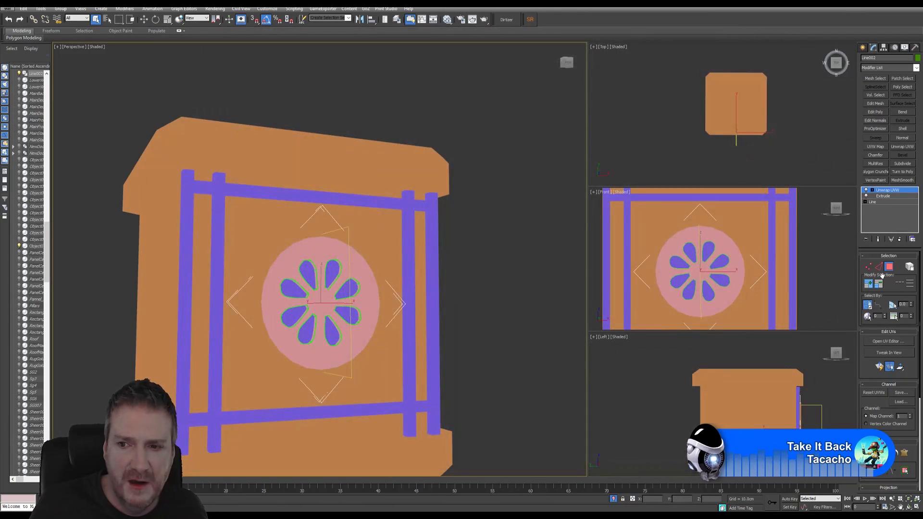
pyautogui.click(889, 266)
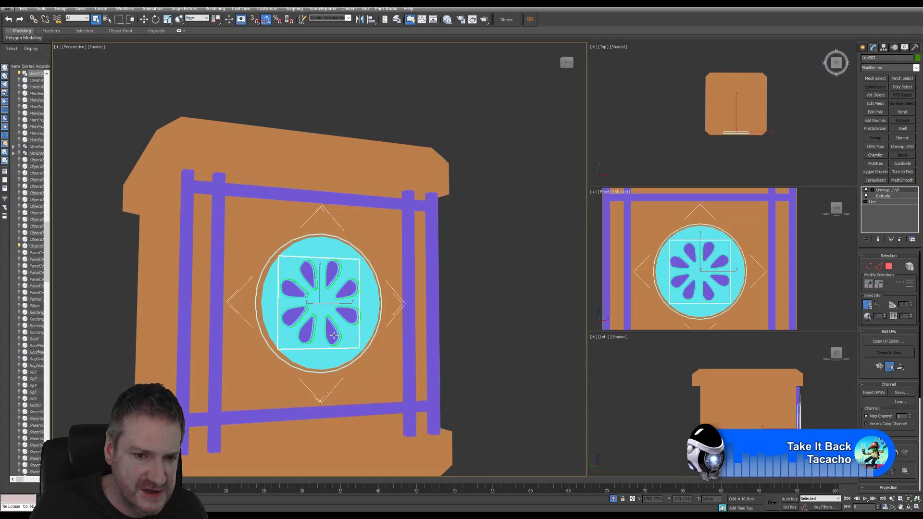
# Step: Add an Unwrap UVW modifier to the purple box behind the petal cutouts and select all its polygons in a narrower UV editor
pyautogui.click(334, 335)
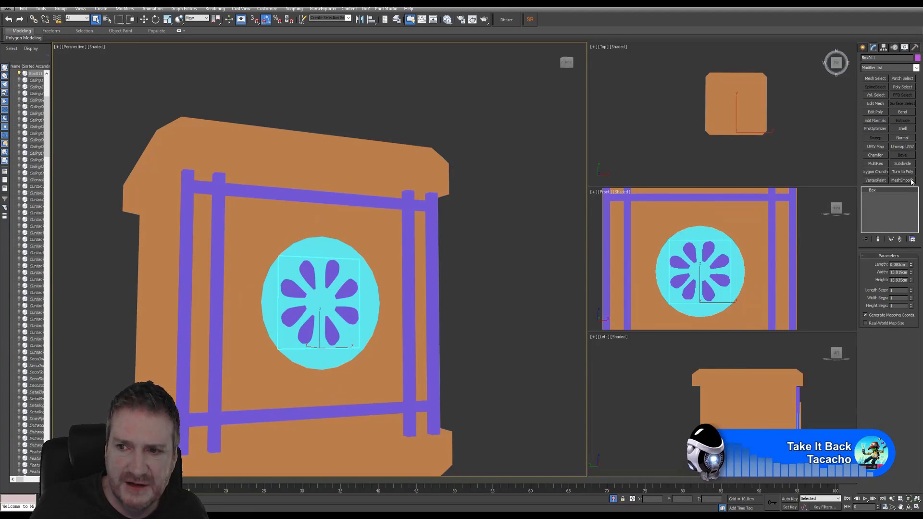
pyautogui.click(901, 147)
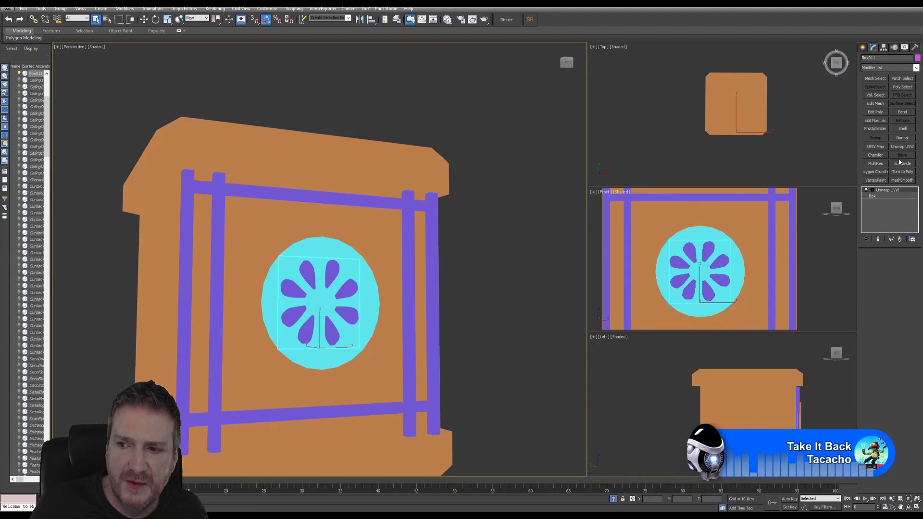
pyautogui.click(892, 342)
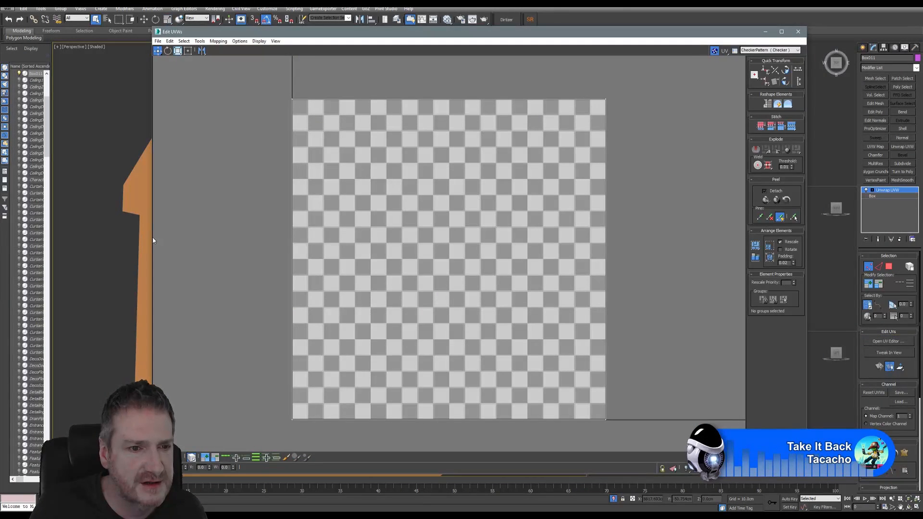
pyautogui.moveTo(152, 237); pyautogui.dragTo(286, 238)
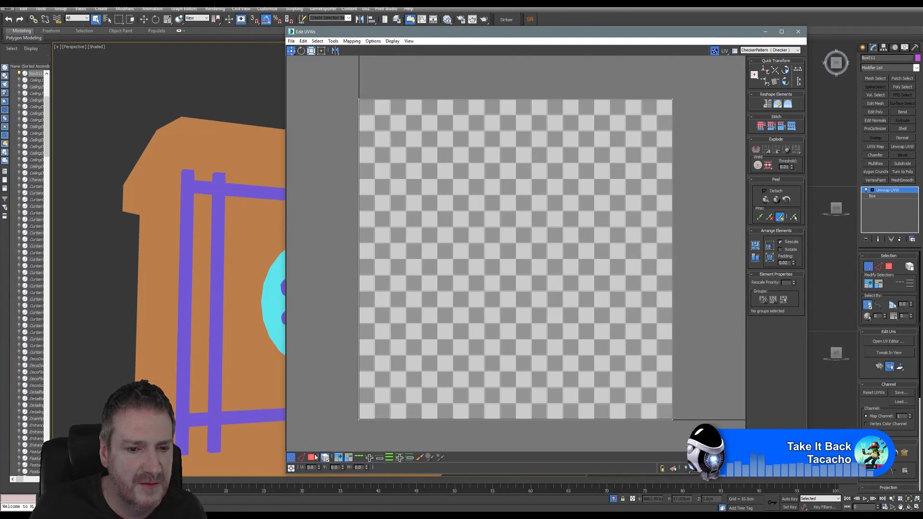
pyautogui.click(312, 457)
pyautogui.scroll(-5, 336, 346)
pyautogui.moveTo(425, 326); pyautogui.dragTo(508, 329)
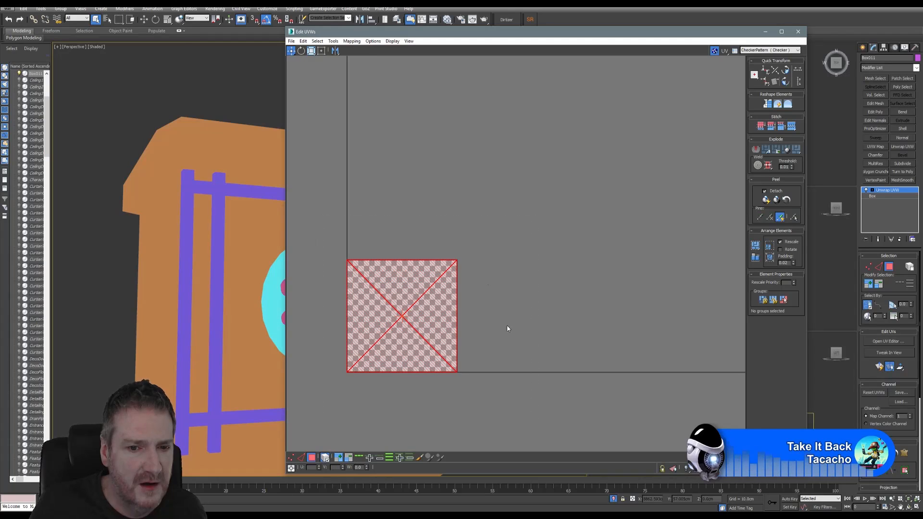
# Step: Flatten-map the purple box's UVs, move the shells above and right of the checkered tile, and leave the UV editor
pyautogui.click(351, 40)
pyautogui.click(323, 49)
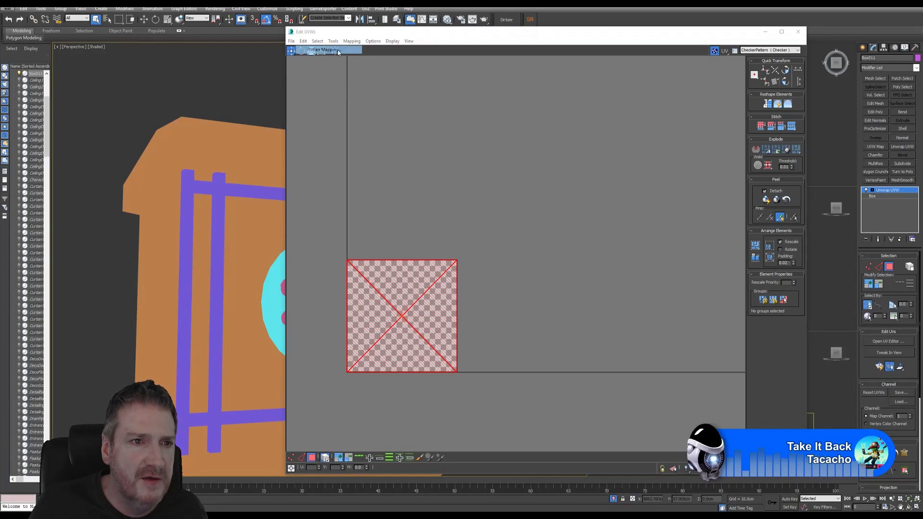
pyautogui.click(100, 47)
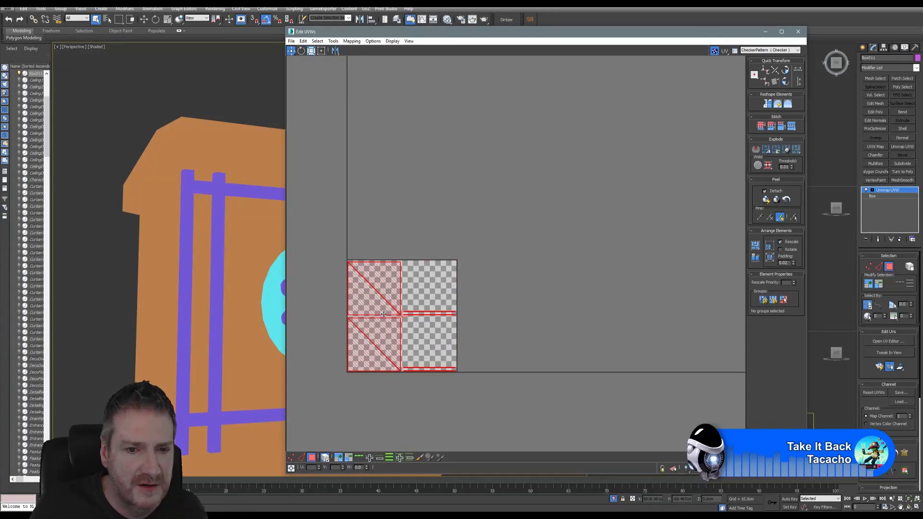
pyautogui.moveTo(383, 312); pyautogui.dragTo(604, 131)
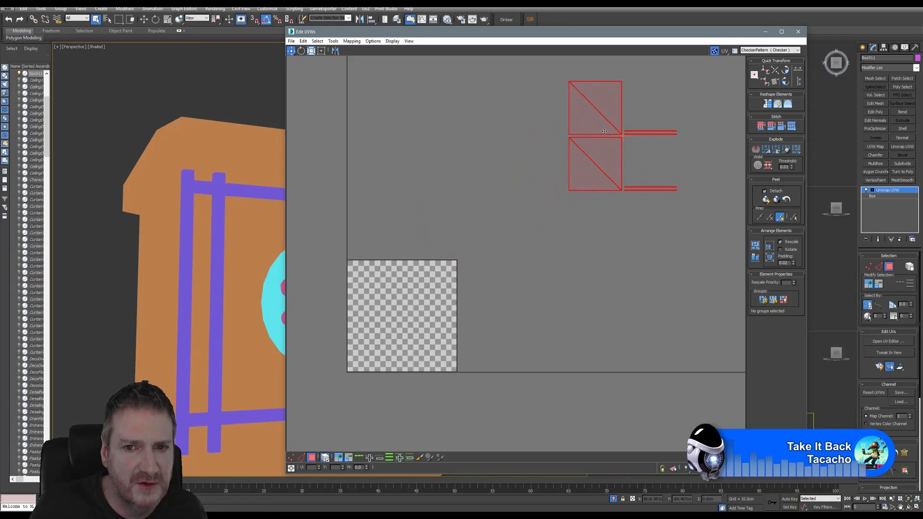
pyautogui.click(798, 32)
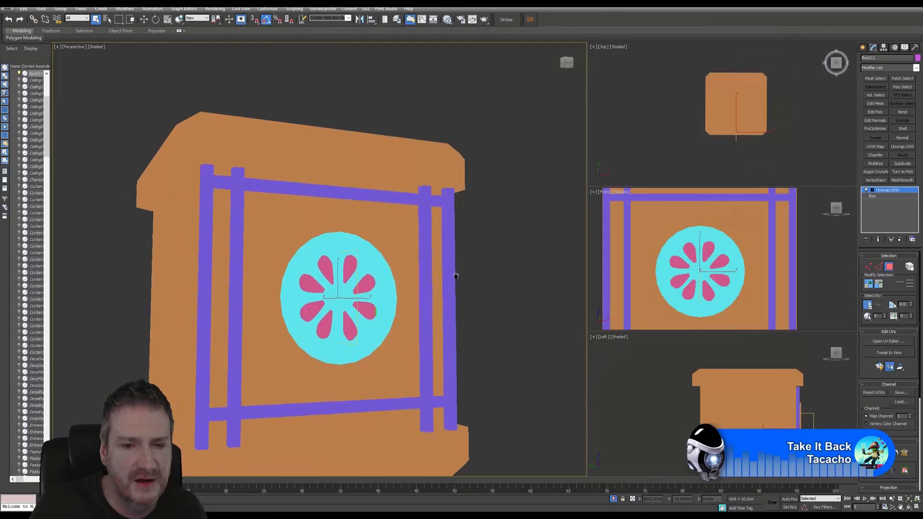
pyautogui.click(891, 269)
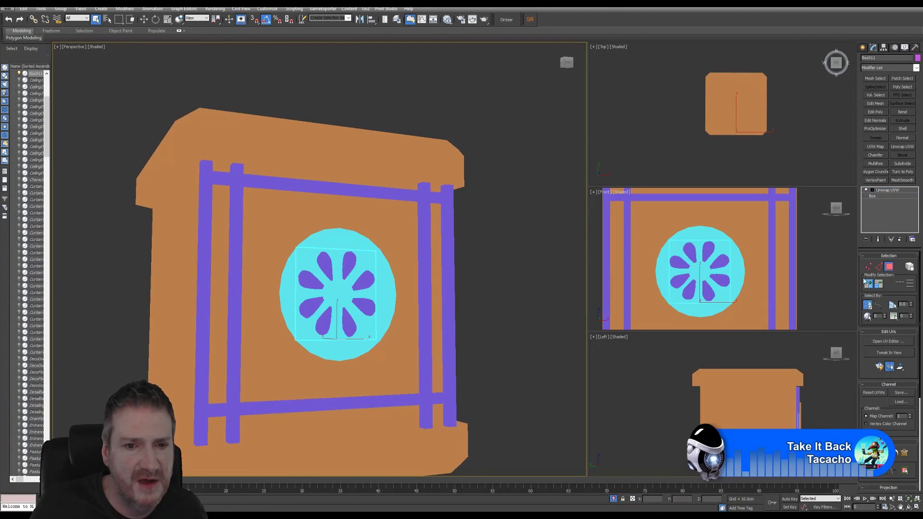
pyautogui.click(492, 296)
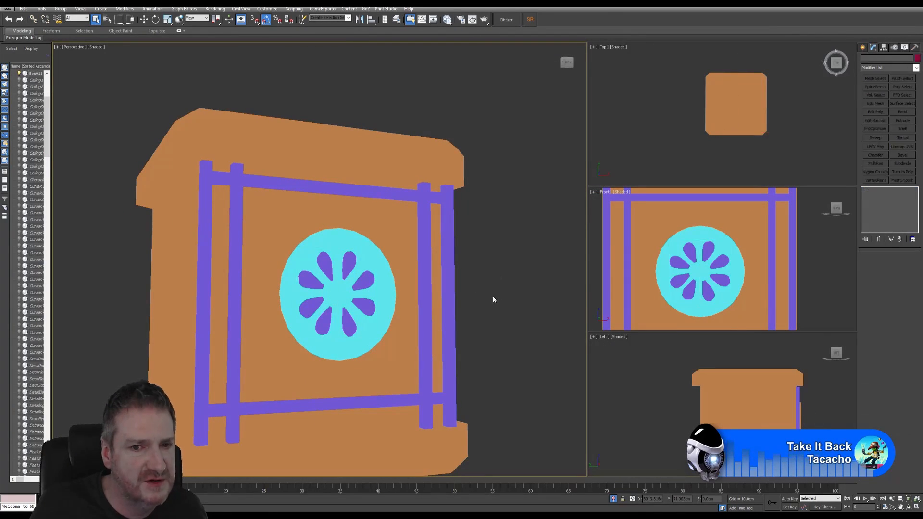
# Step: Add an Edit Poly modifier to the orange block and attach the purple trim bars, using Match Material IDs to Material
pyautogui.click(396, 169)
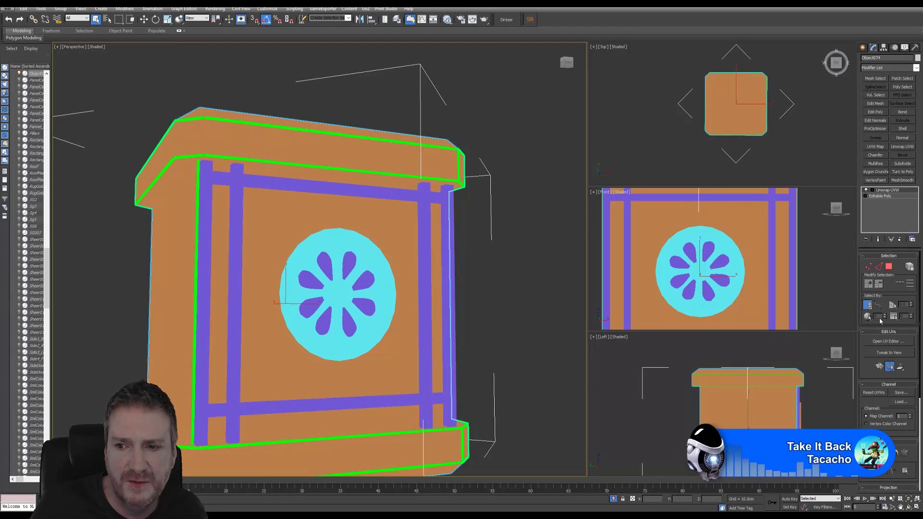
pyautogui.click(876, 112)
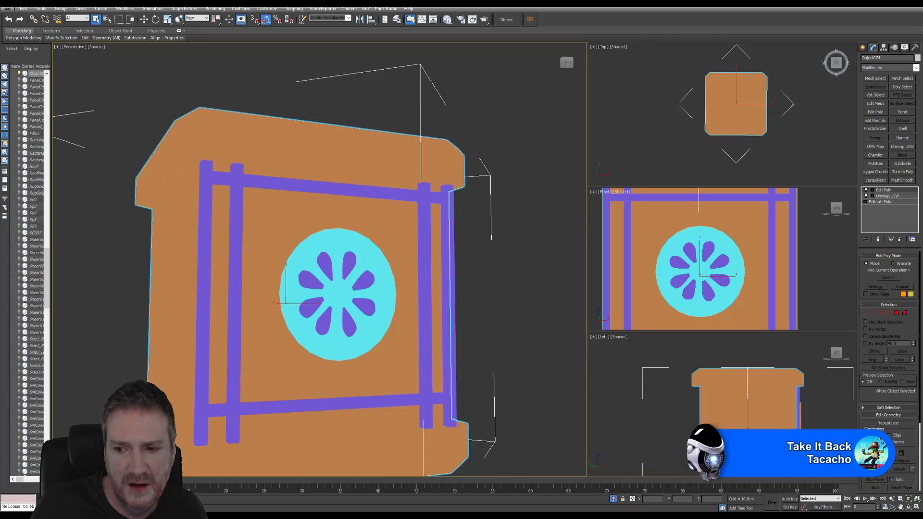
pyautogui.press('w')
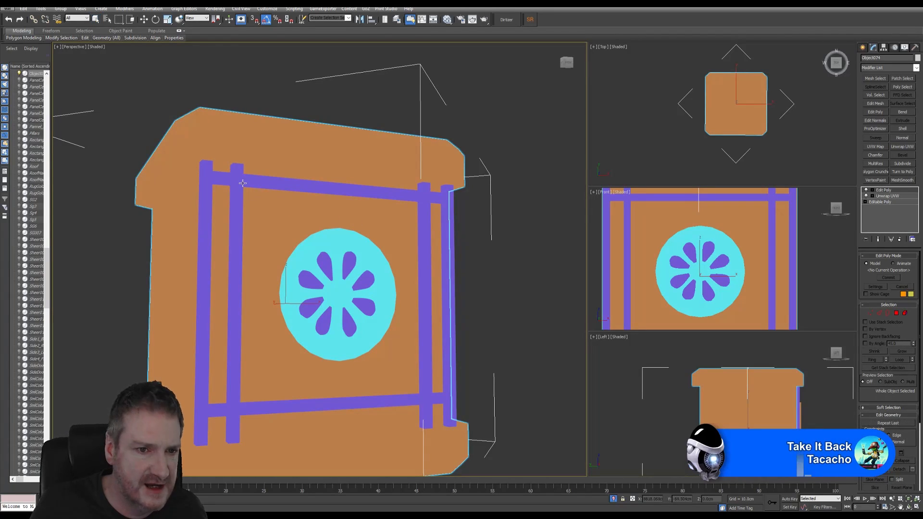
pyautogui.click(243, 182)
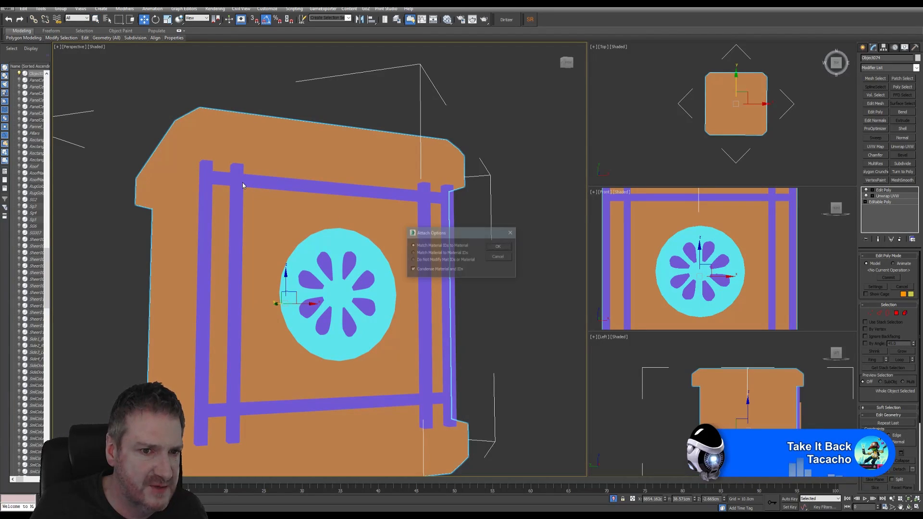
pyautogui.click(505, 248)
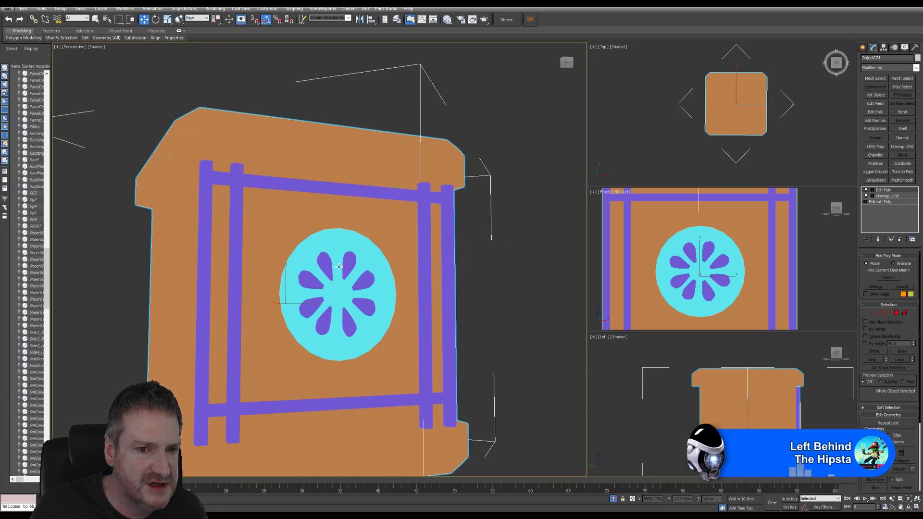
# Step: Attach the tube ring, the cyan disc and the purple petal box to the block, using Match Material IDs to Material
pyautogui.click(374, 237)
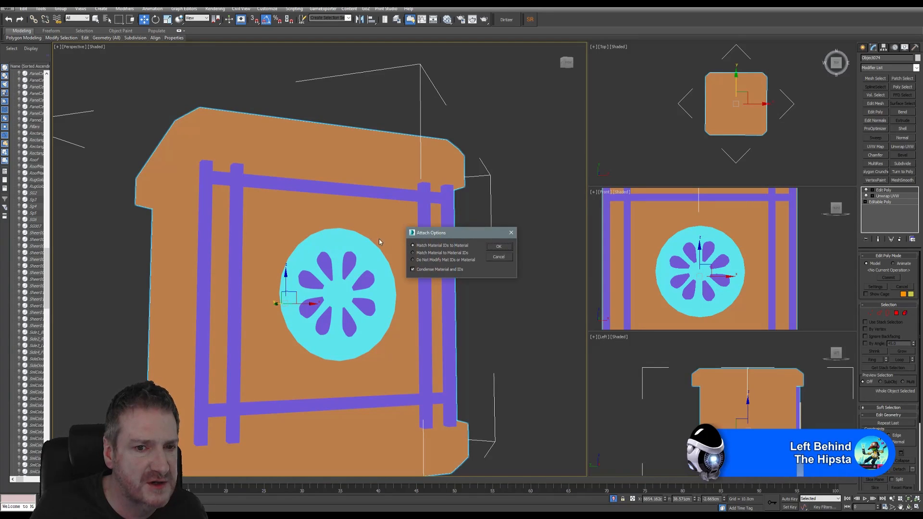
pyautogui.click(499, 246)
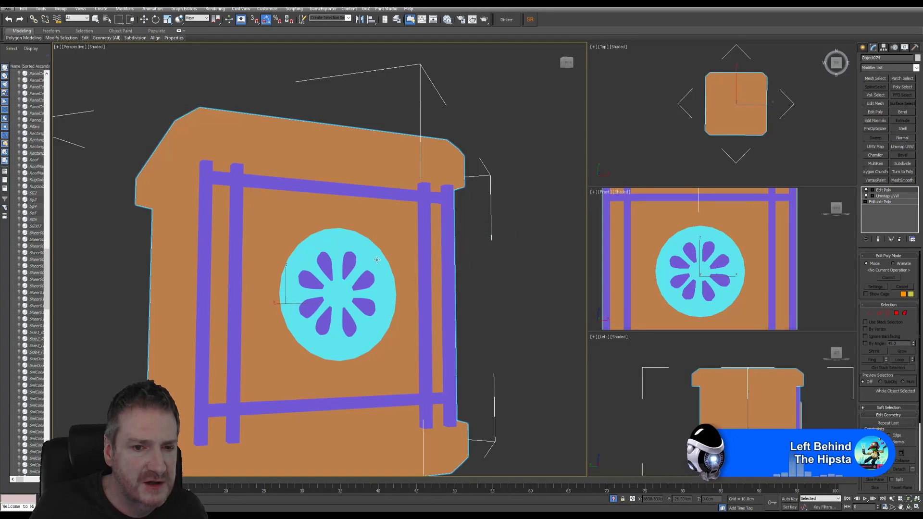
pyautogui.click(284, 277)
pyautogui.click(499, 247)
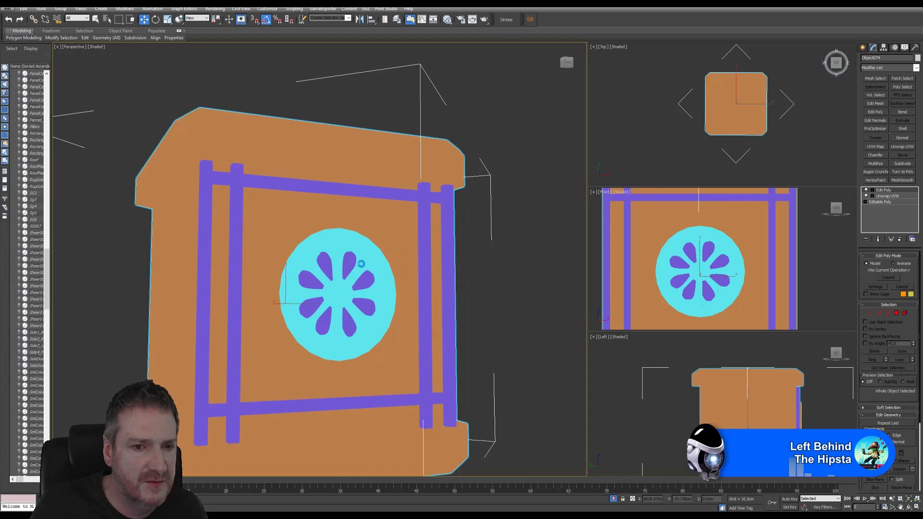
pyautogui.click(347, 270)
pyautogui.click(498, 248)
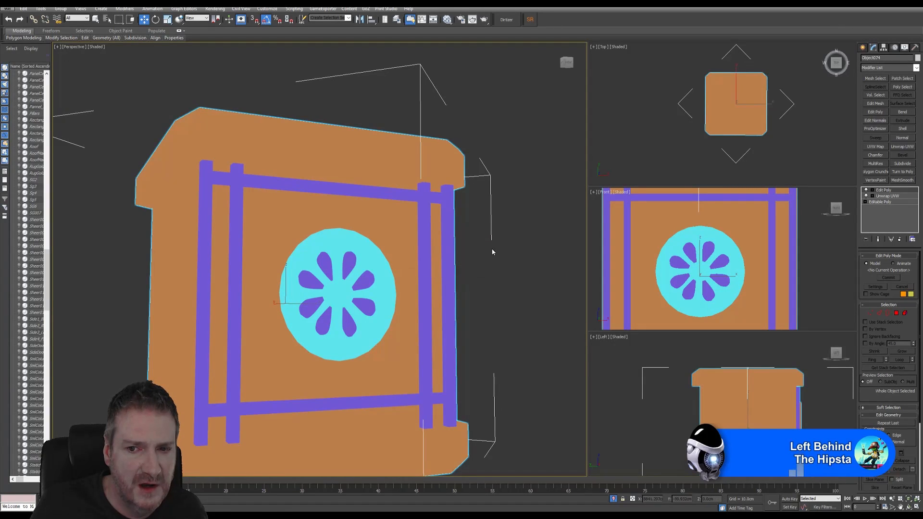
# Step: Add an Unwrap UVW modifier to the combined block and show all its UV shells in a narrower UV editor
pyautogui.moveTo(362, 281); pyautogui.dragTo(399, 223, button='middle')
pyautogui.scroll(-1, 399, 227)
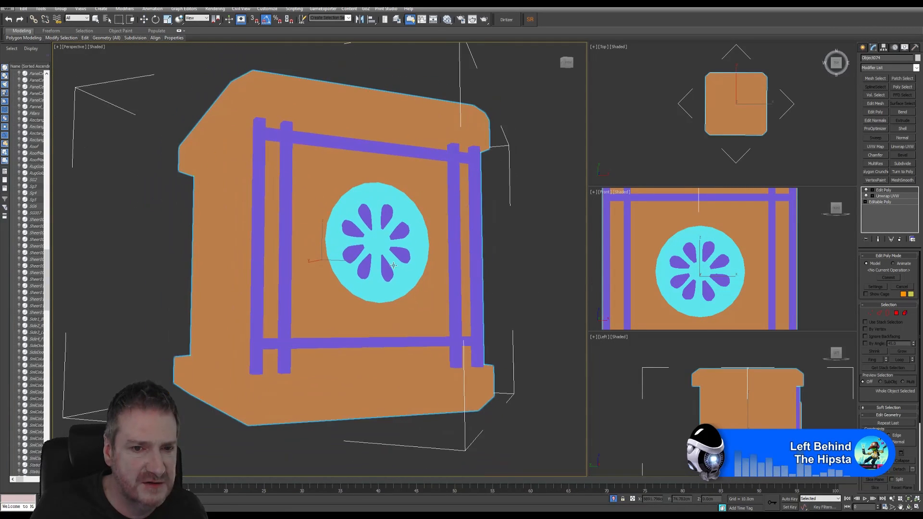
pyautogui.moveTo(396, 264); pyautogui.dragTo(366, 302, button='middle')
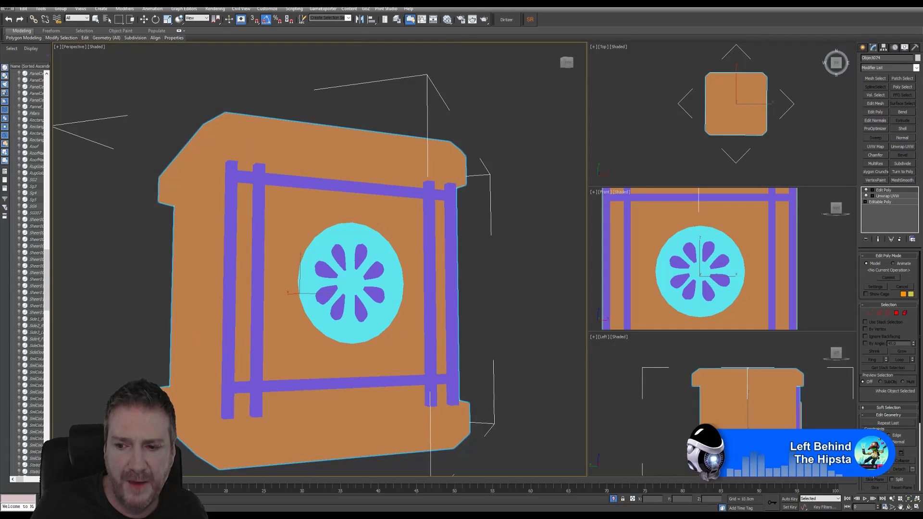
pyautogui.press('w')
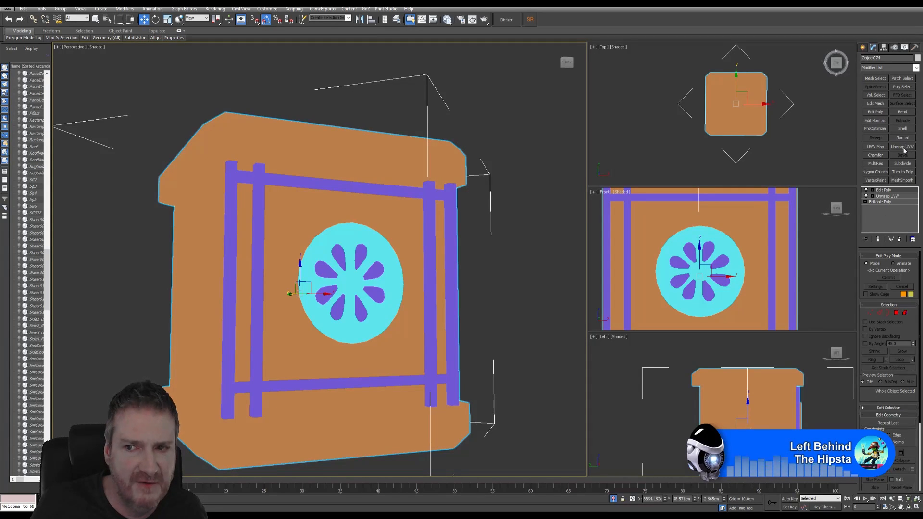
pyautogui.click(903, 148)
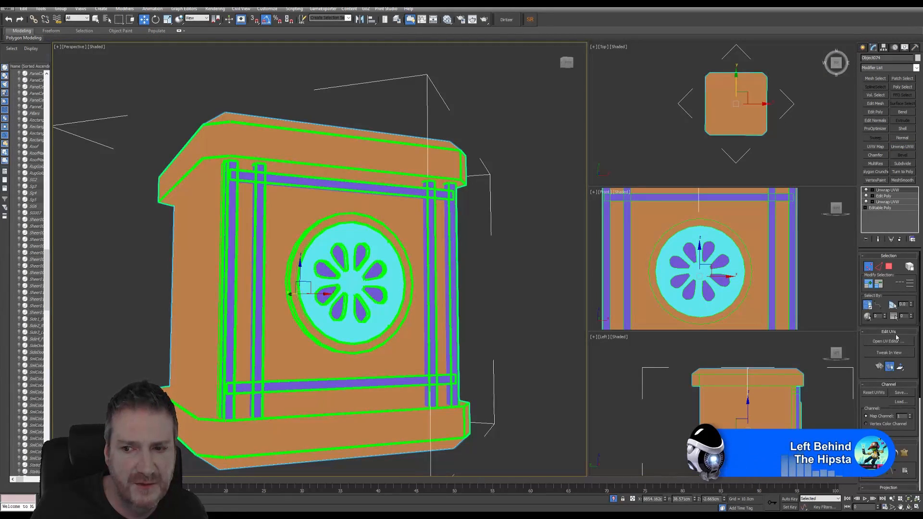
pyautogui.click(889, 341)
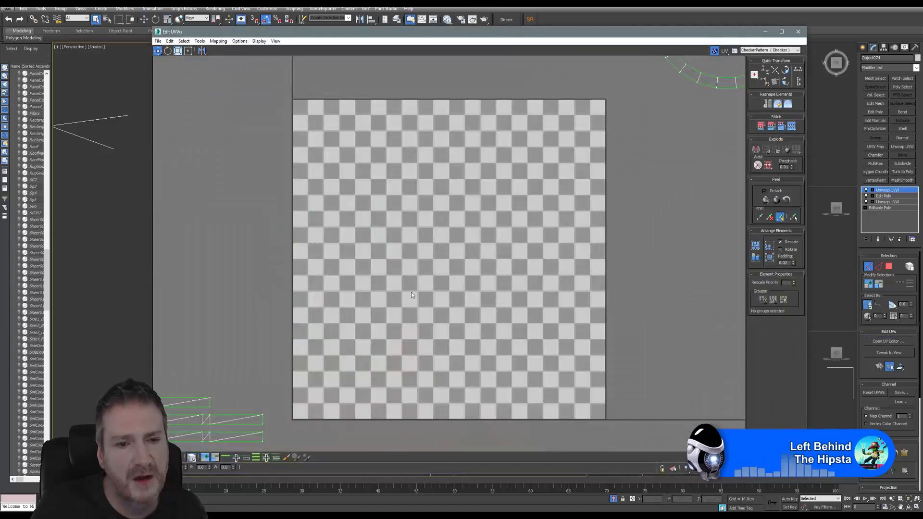
pyautogui.scroll(-8, 445, 284)
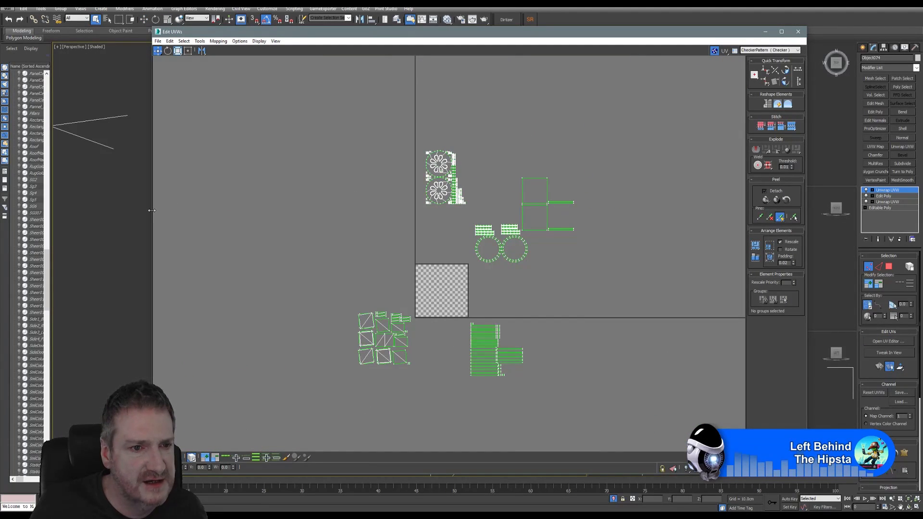
pyautogui.moveTo(153, 207); pyautogui.dragTo(434, 209)
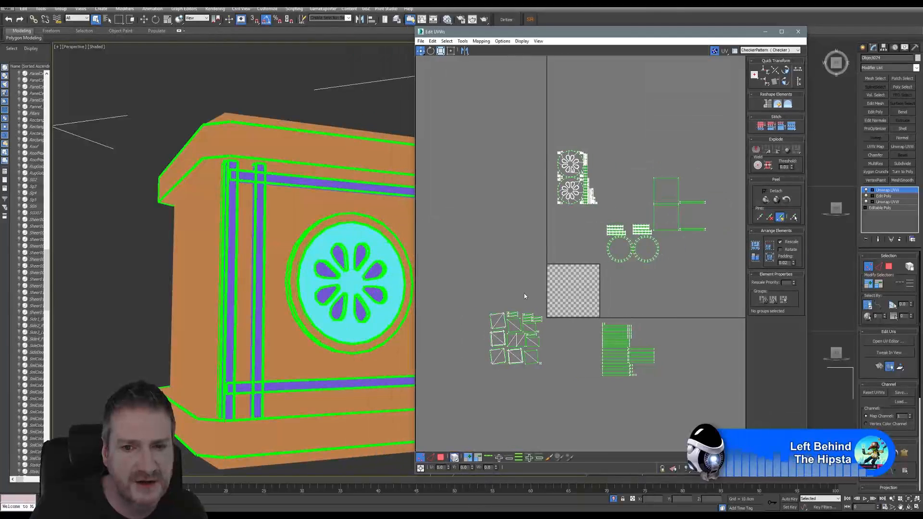
# Step: Select all polygons of the orange block's UV shells, the cluster below and left of the checkered tile
pyautogui.moveTo(524, 294); pyautogui.dragTo(566, 250, button='middle')
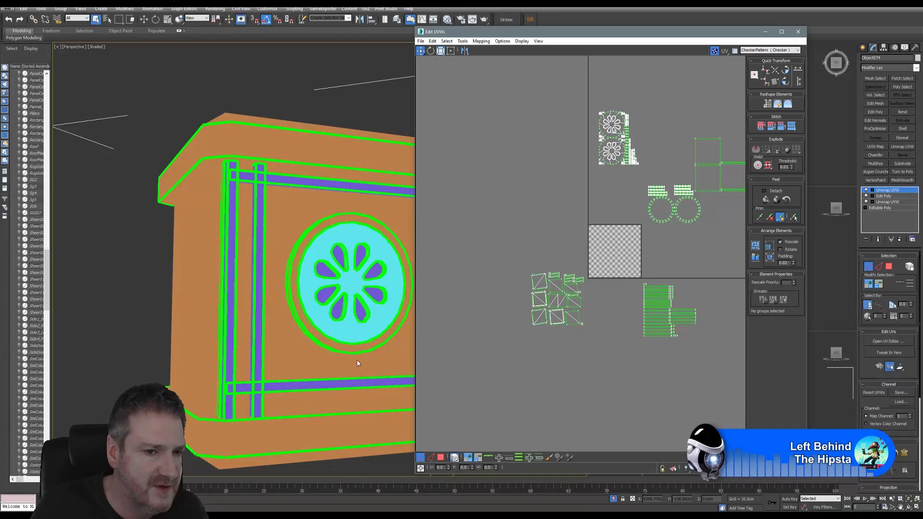
pyautogui.moveTo(491, 254); pyautogui.dragTo(598, 367)
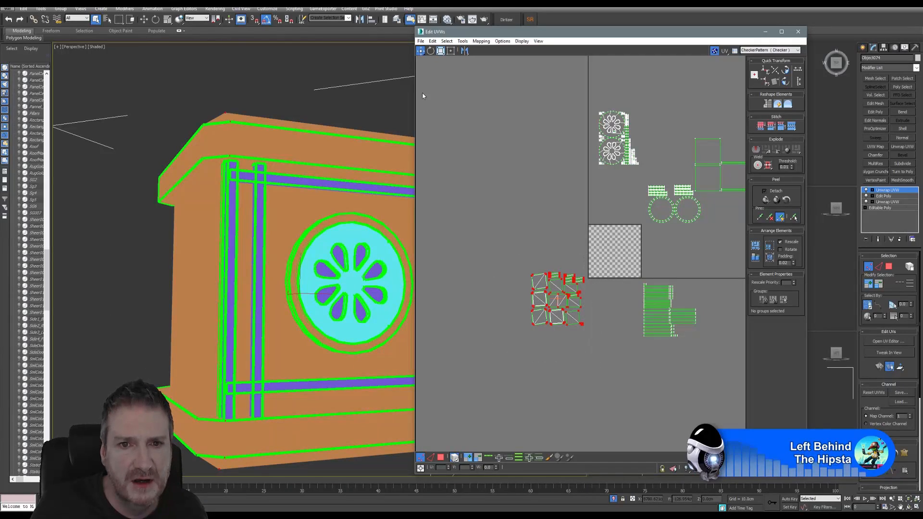
pyautogui.press('3')
pyautogui.moveTo(504, 250); pyautogui.dragTo(598, 352)
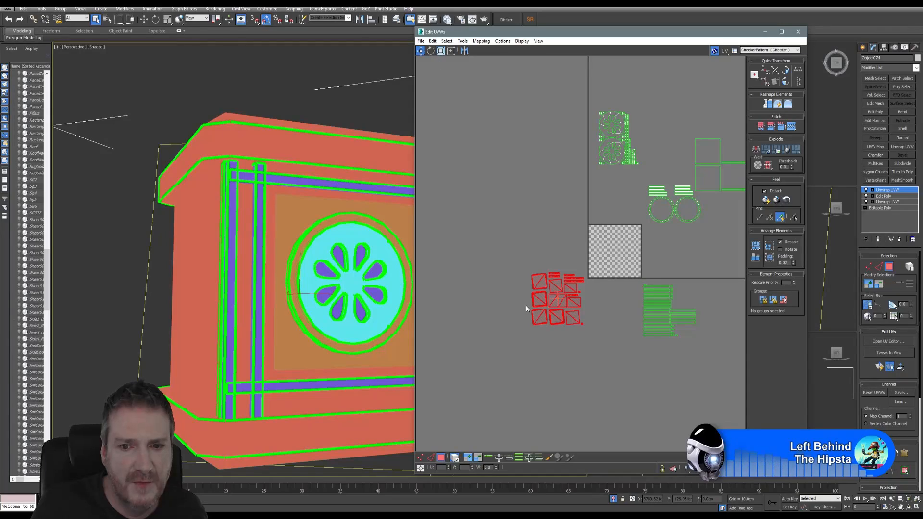
# Step: Move the main body's UV cluster up against the left edge of the checker tile and reselect it
pyautogui.moveTo(560, 296); pyautogui.dragTo(580, 251)
pyautogui.scroll(5, 584, 255)
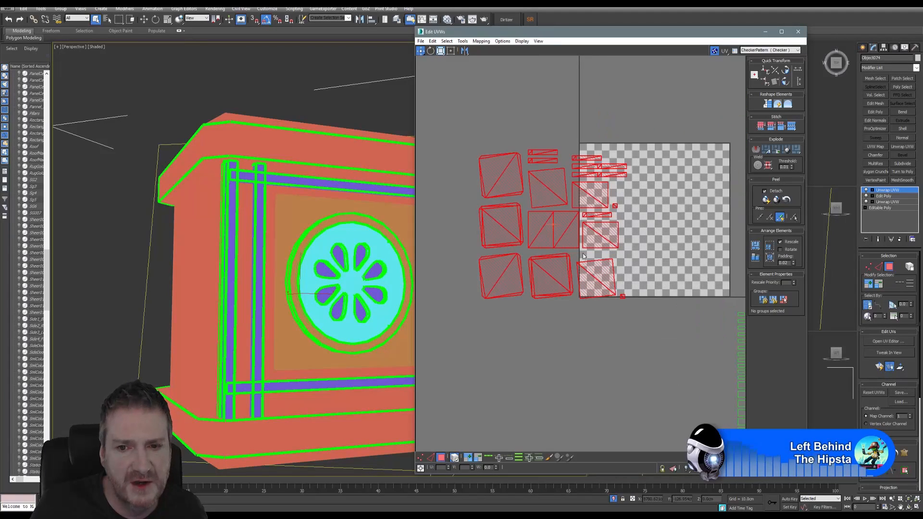
pyautogui.click(440, 57)
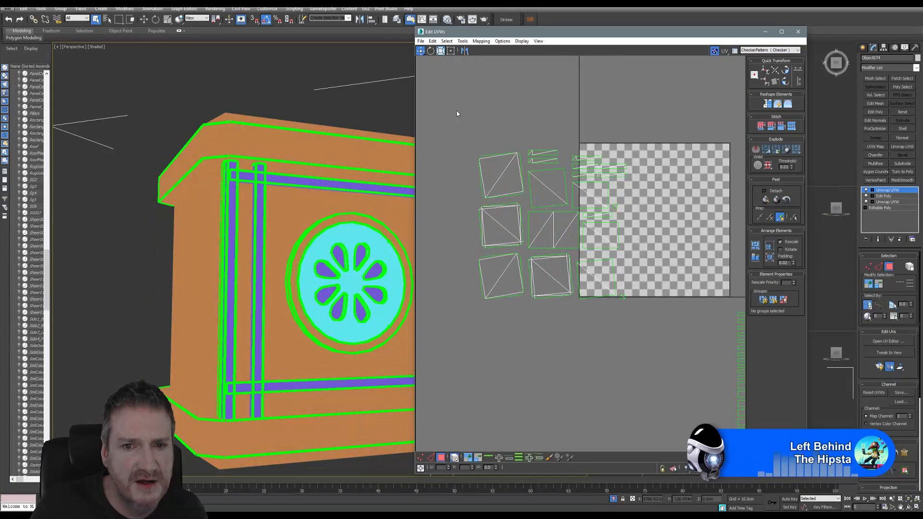
pyautogui.moveTo(659, 367); pyautogui.dragTo(658, 367)
pyautogui.scroll(-5, 658, 367)
pyautogui.moveTo(626, 281); pyautogui.dragTo(508, 242, button='middle')
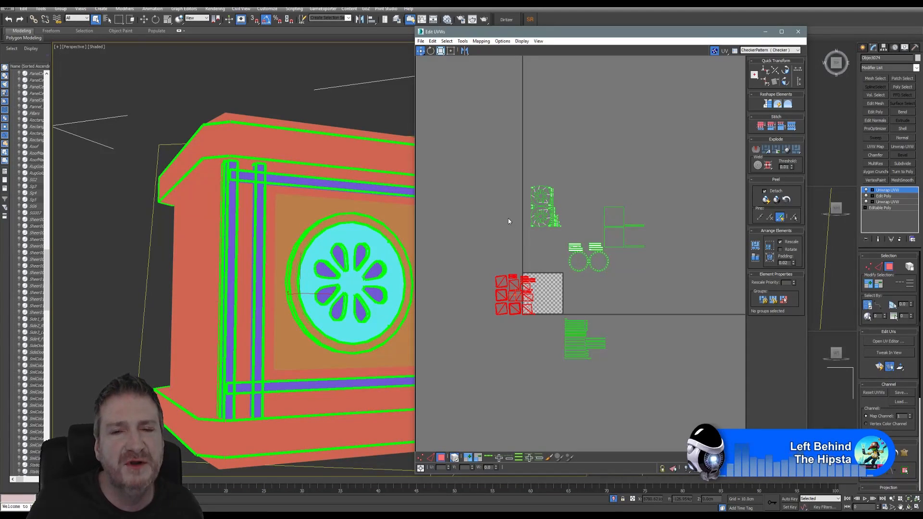
# Step: Scale the main body's UV cluster down to a little under half its size
pyautogui.scroll(5, 548, 274)
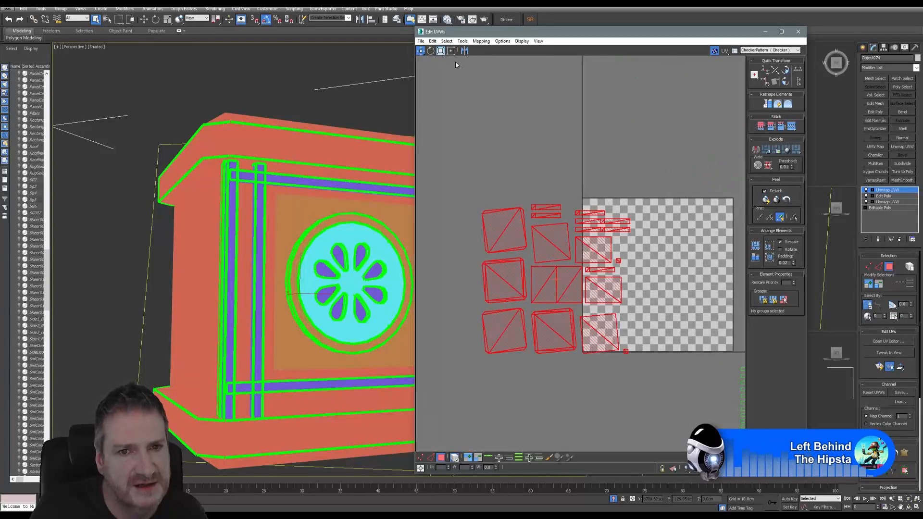
pyautogui.click(440, 51)
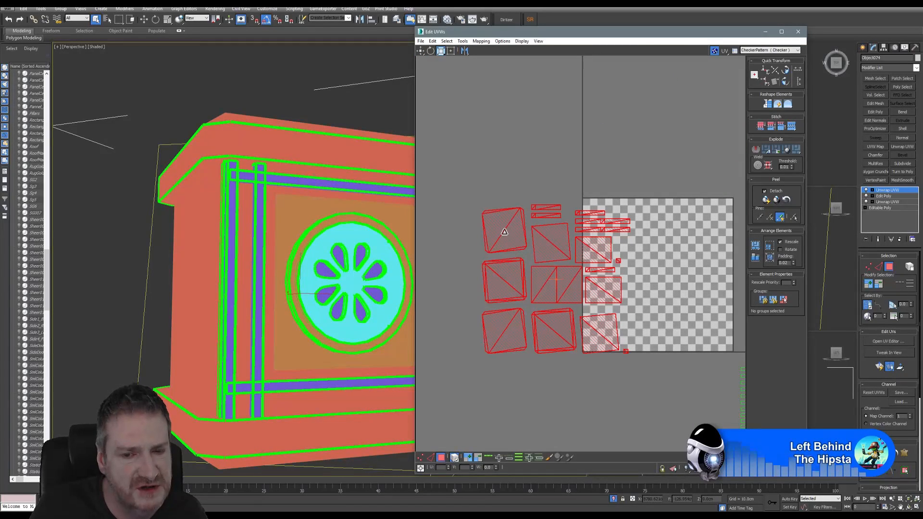
pyautogui.moveTo(502, 233); pyautogui.dragTo(517, 336)
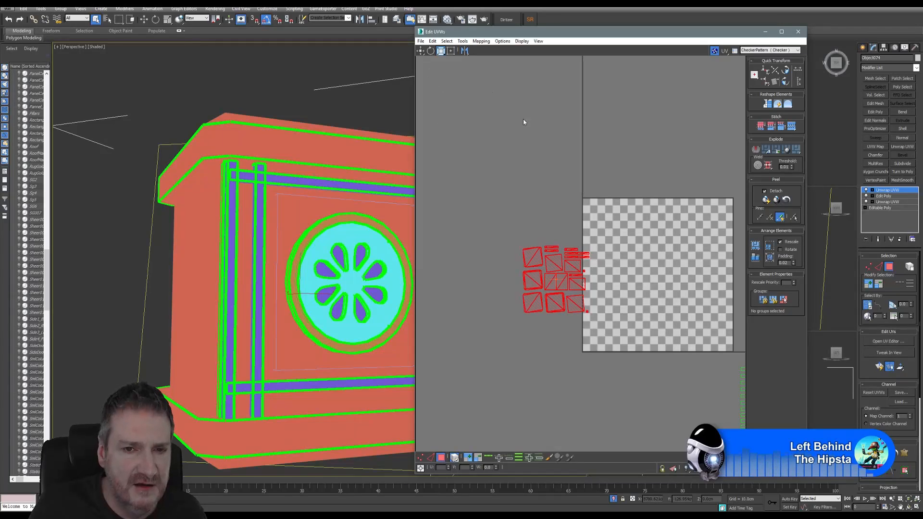
pyautogui.click(462, 41)
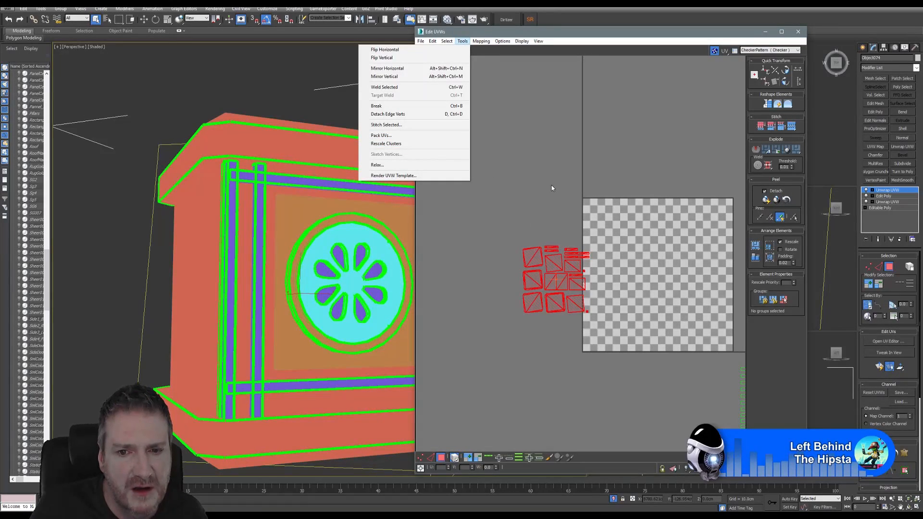
pyautogui.click(536, 226)
pyautogui.moveTo(535, 227); pyautogui.dragTo(500, 204, button='middle')
pyautogui.moveTo(475, 223); pyautogui.dragTo(571, 314)
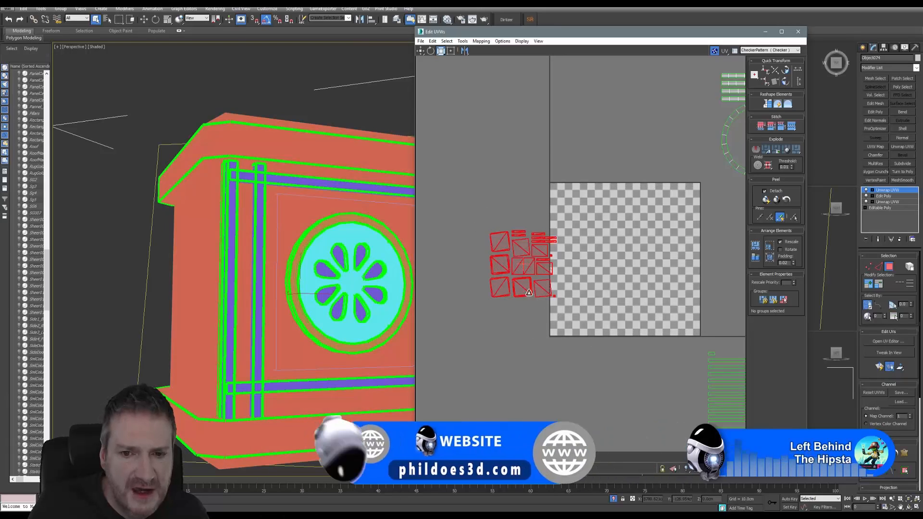
# Step: Move the main body's UV cluster into the lower-left corner of the checker tile
pyautogui.click(422, 53)
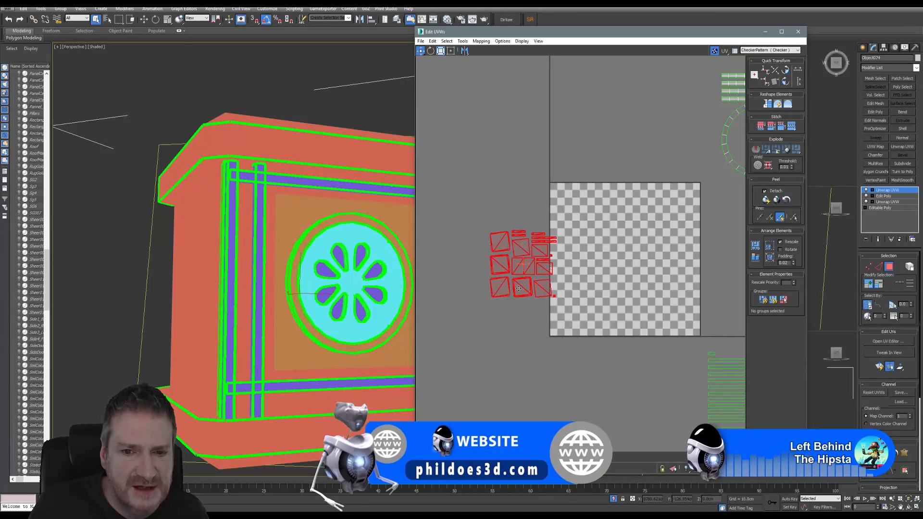
pyautogui.moveTo(499, 290); pyautogui.dragTo(565, 327)
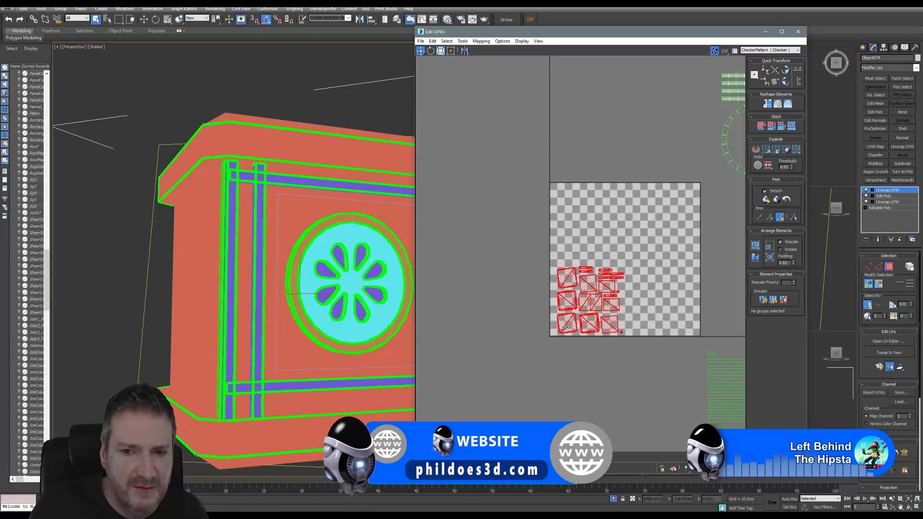
pyautogui.moveTo(599, 247); pyautogui.dragTo(545, 252, button='middle')
pyautogui.scroll(-3, 545, 251)
pyautogui.scroll(-2, 545, 253)
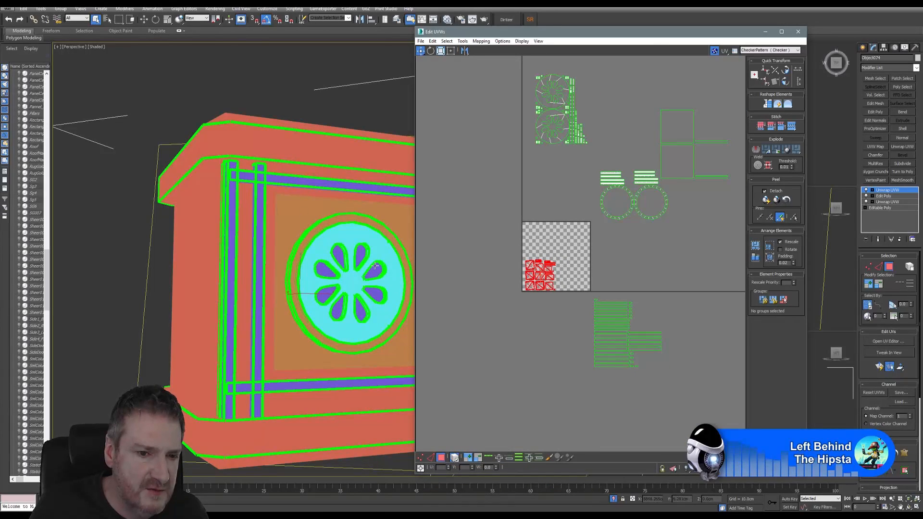
# Step: Check which parts of the model the frame-strip, flower disc and petal UV clusters outside the checker tile belong to
pyautogui.keyDown('alt'); pyautogui.moveTo(376, 266); pyautogui.dragTo(225, 192, button='middle'); pyautogui.keyUp('alt')
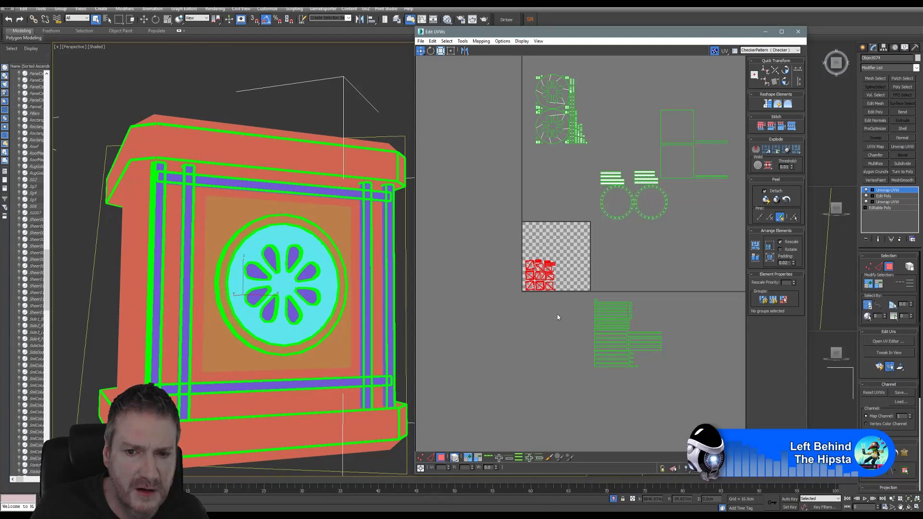
pyautogui.moveTo(598, 313); pyautogui.dragTo(676, 391)
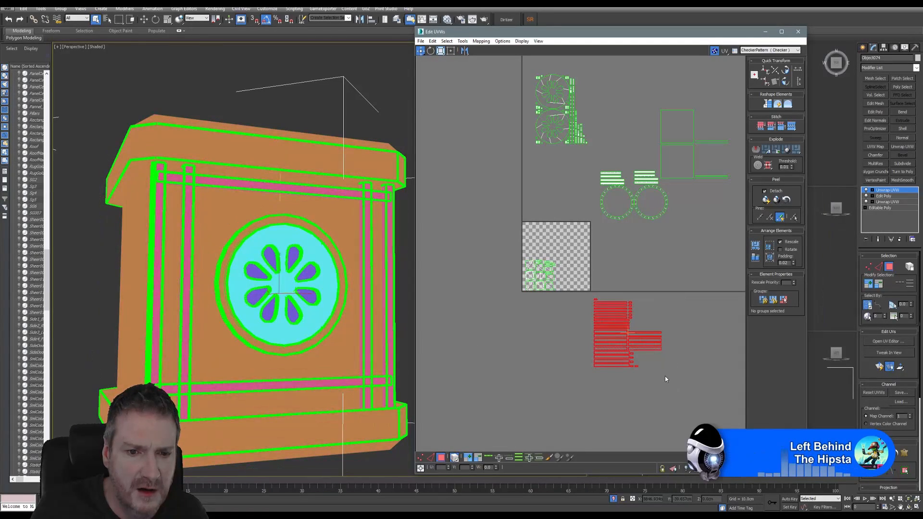
pyautogui.moveTo(601, 140); pyautogui.dragTo(608, 152)
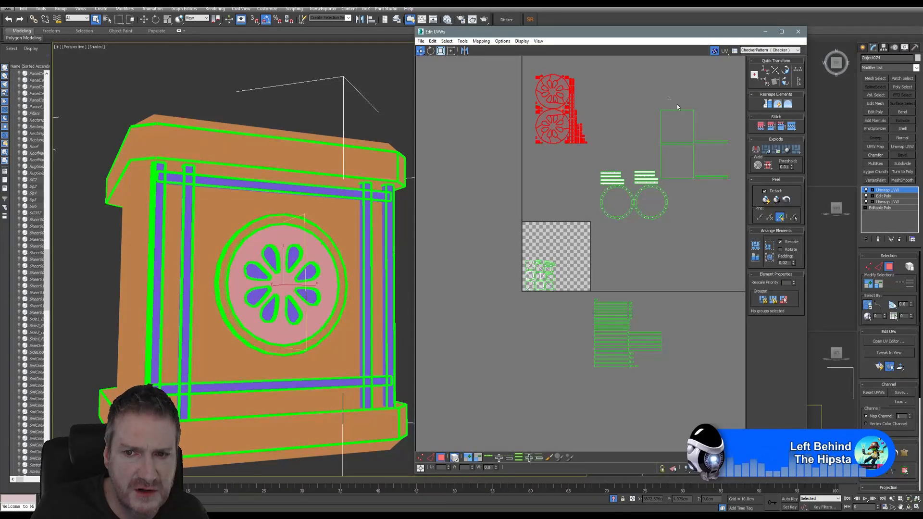
pyautogui.moveTo(731, 180); pyautogui.dragTo(731, 180)
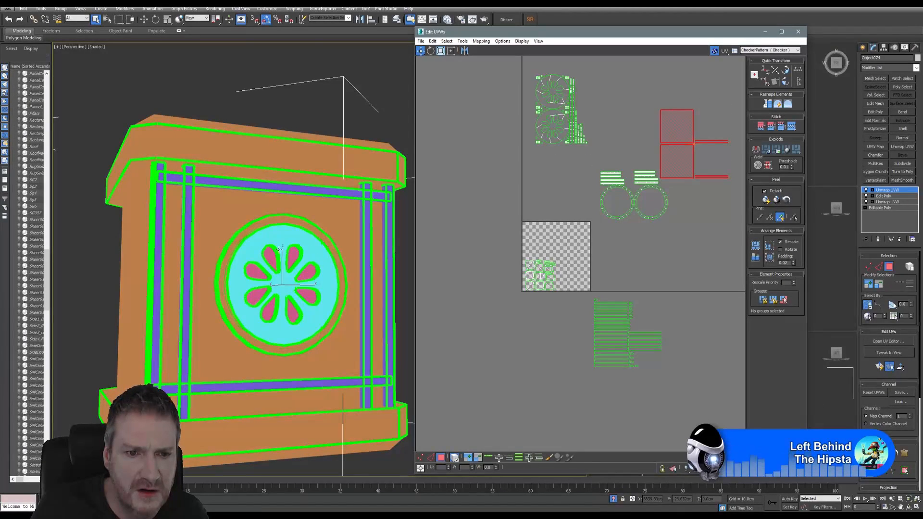
pyautogui.click(636, 255)
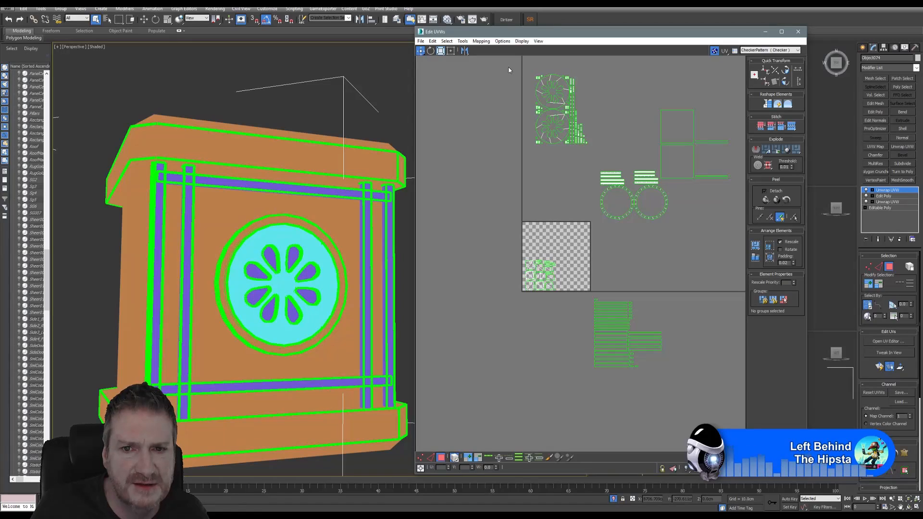
# Step: Select the flower disc's UV cluster and scale it down to about half its size
pyautogui.moveTo(601, 157); pyautogui.dragTo(601, 157)
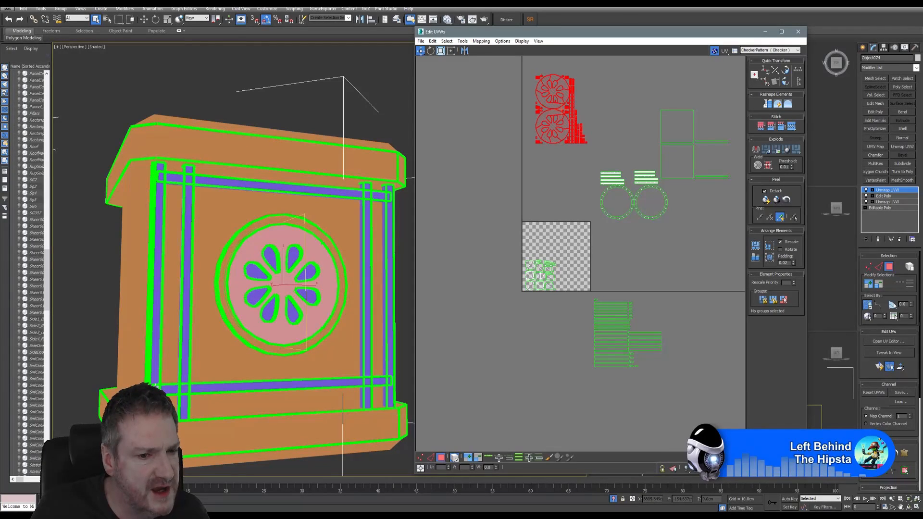
pyautogui.click(440, 51)
pyautogui.moveTo(559, 120); pyautogui.dragTo(559, 152)
pyautogui.click(420, 50)
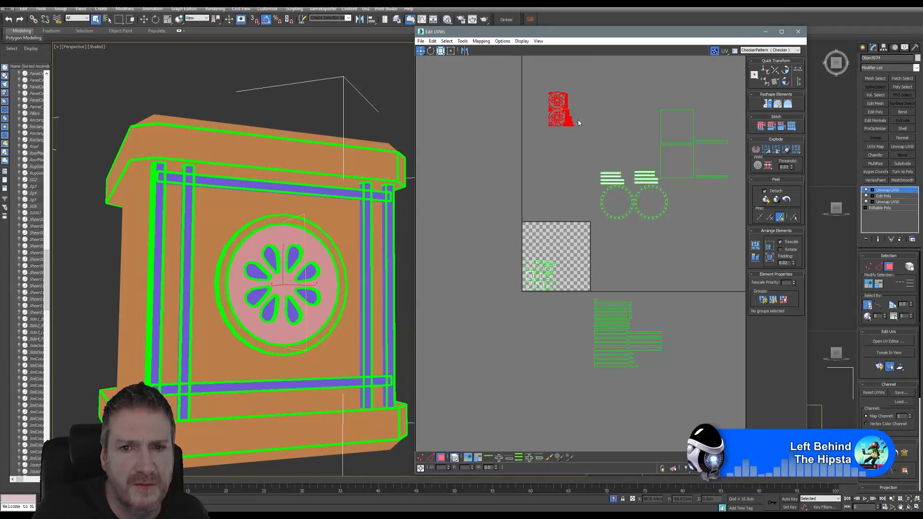
# Step: Move the flower disc's UV cluster into the upper-right corner of the checker tile
pyautogui.click(557, 121)
pyautogui.moveTo(540, 88); pyautogui.dragTo(545, 254)
pyautogui.scroll(4, 545, 268)
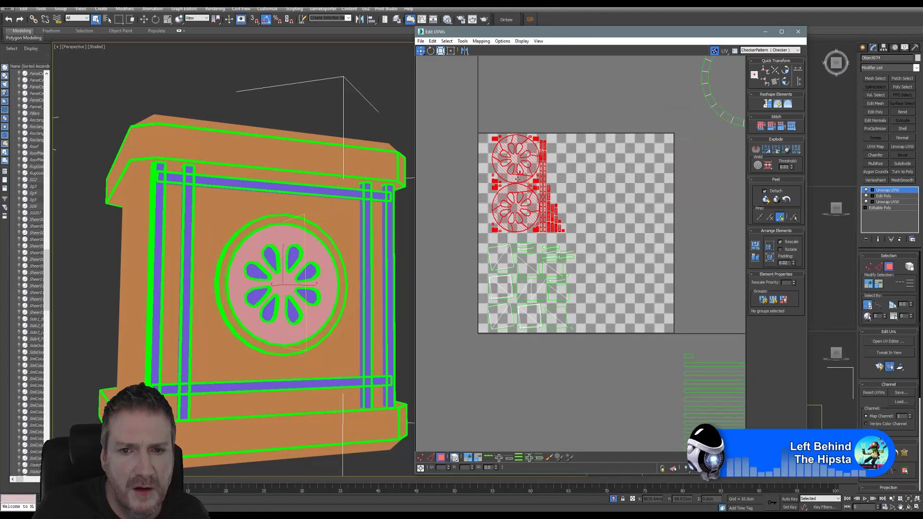
pyautogui.moveTo(518, 180); pyautogui.dragTo(622, 180)
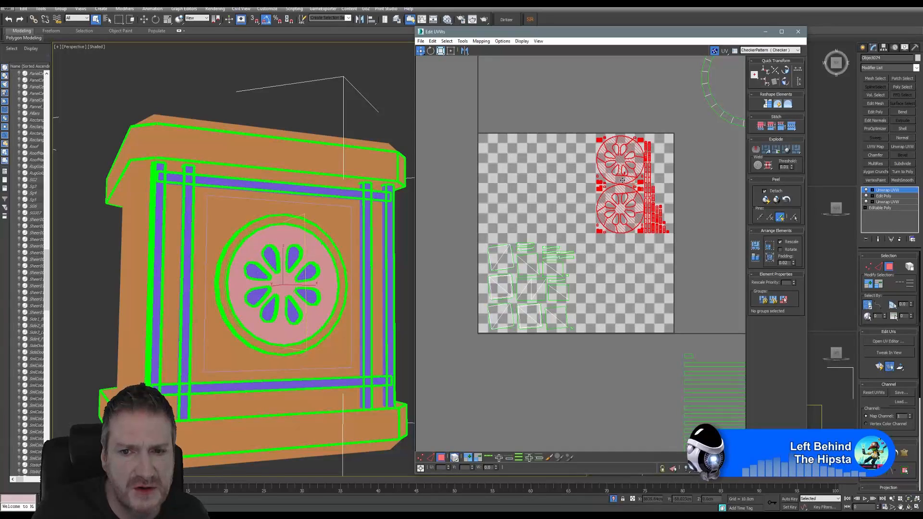
# Step: Nudge the main body's UV cluster closer to the left edge of the checker tile
pyautogui.moveTo(480, 225); pyautogui.dragTo(568, 347)
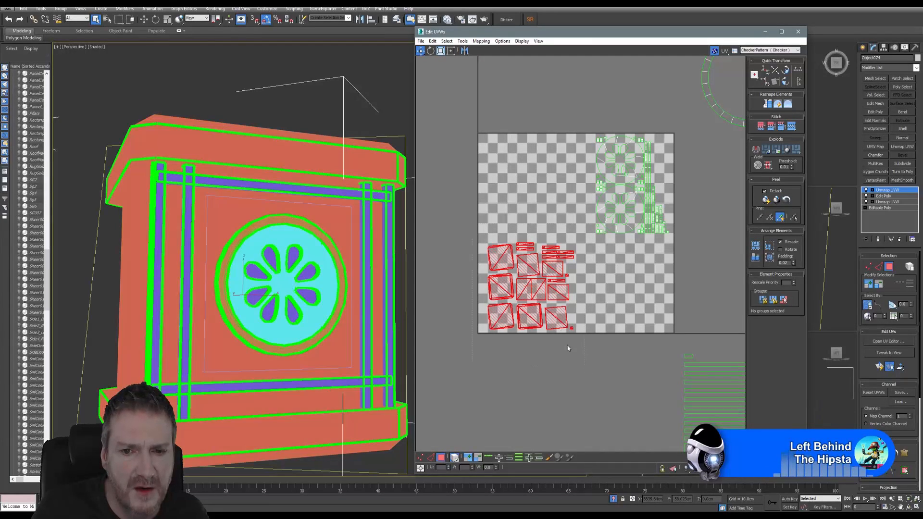
pyautogui.moveTo(557, 294); pyautogui.dragTo(550, 292)
pyautogui.scroll(-5, 601, 298)
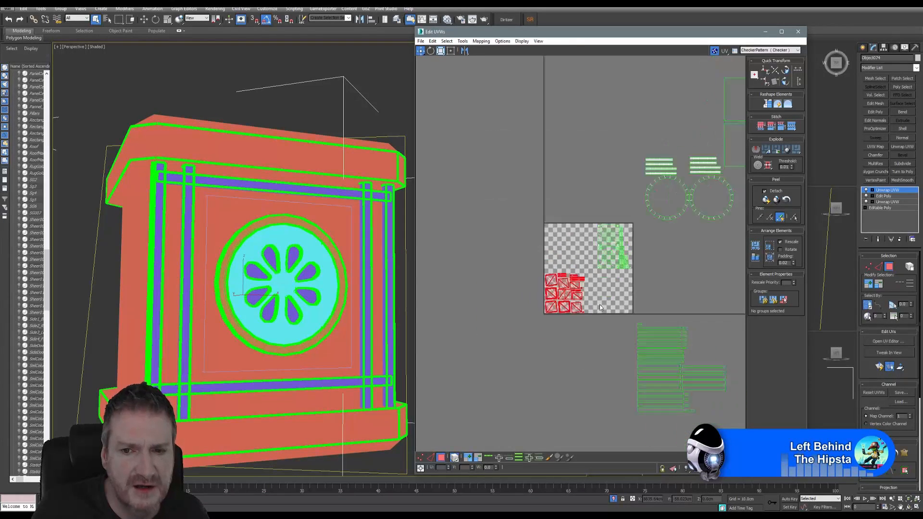
pyautogui.moveTo(609, 261); pyautogui.dragTo(523, 255, button='middle')
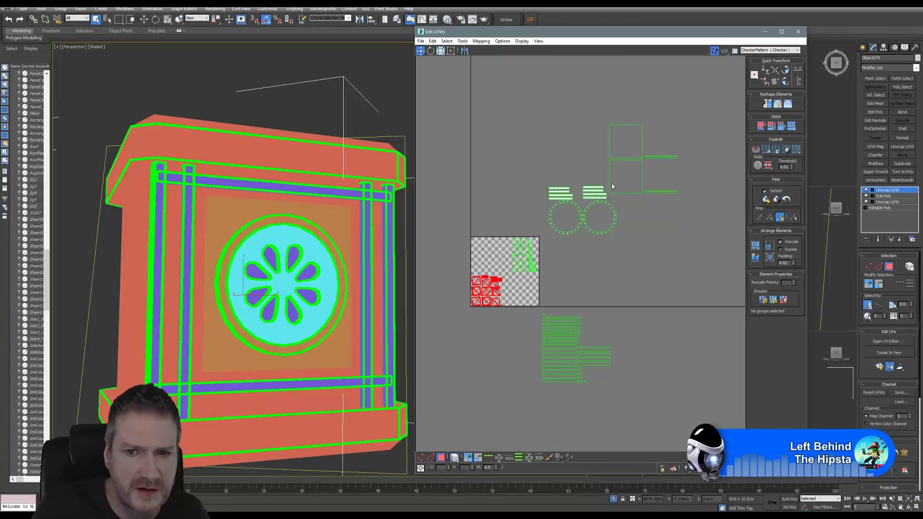
# Step: Scale the UV cluster of the petal insets to about half size and bring it into the checker tile above the main body's shells
pyautogui.moveTo(684, 176); pyautogui.dragTo(677, 166)
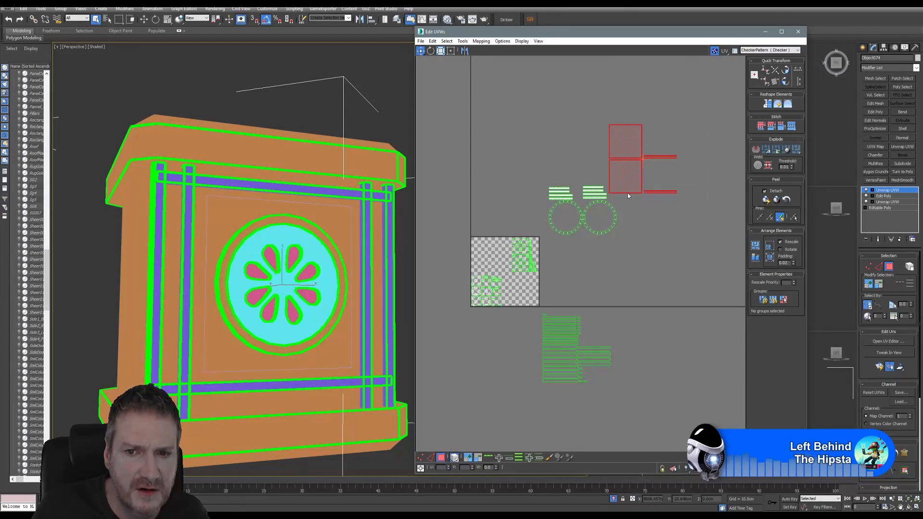
pyautogui.moveTo(629, 184); pyautogui.dragTo(487, 212)
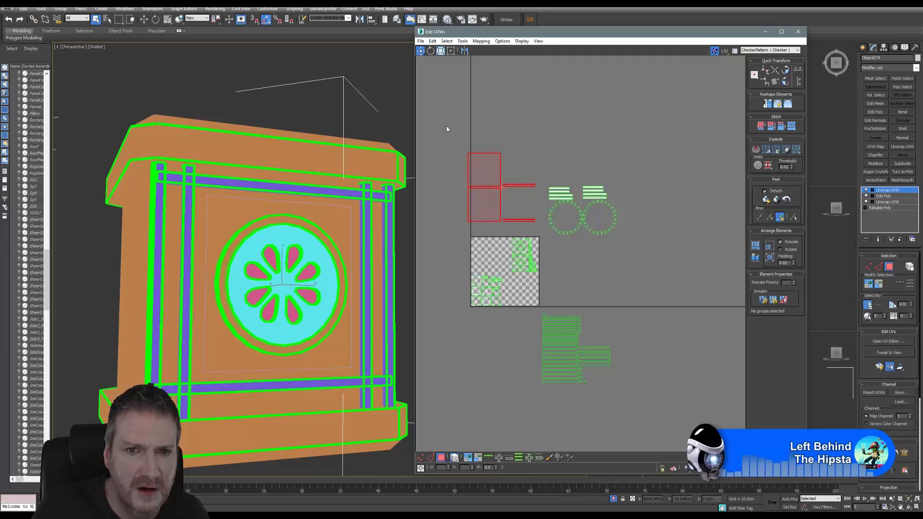
pyautogui.click(441, 51)
pyautogui.moveTo(486, 179); pyautogui.dragTo(485, 260)
pyautogui.click(420, 51)
pyautogui.scroll(4, 485, 259)
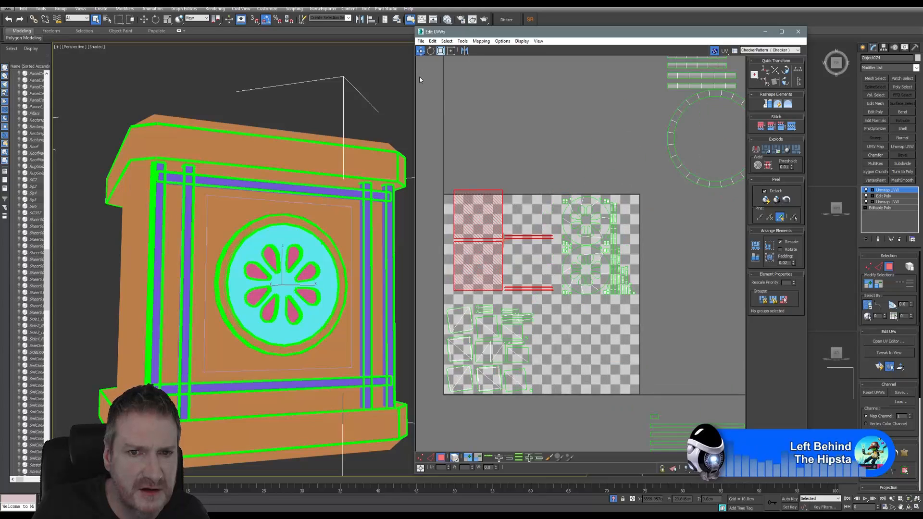
# Step: Scale the petal insets' UV cluster down further and fit it into the upper-left corner of the checker tile
pyautogui.click(441, 51)
pyautogui.moveTo(480, 205); pyautogui.dragTo(472, 245)
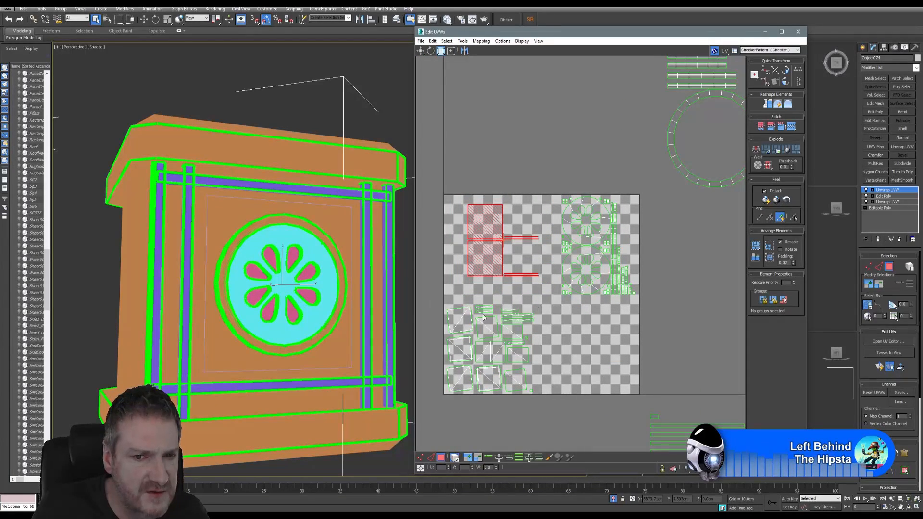
pyautogui.moveTo(487, 213); pyautogui.dragTo(463, 217)
pyautogui.click(420, 51)
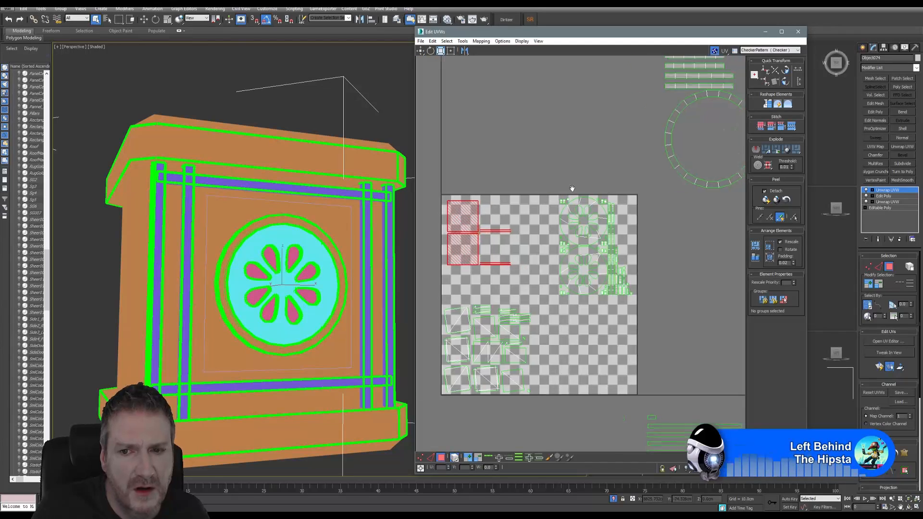
# Step: Select the frame strips' UV cluster below the checker tile and scale it down to about half its size
pyautogui.scroll(-3, 528, 211)
pyautogui.moveTo(593, 321); pyautogui.dragTo(690, 427)
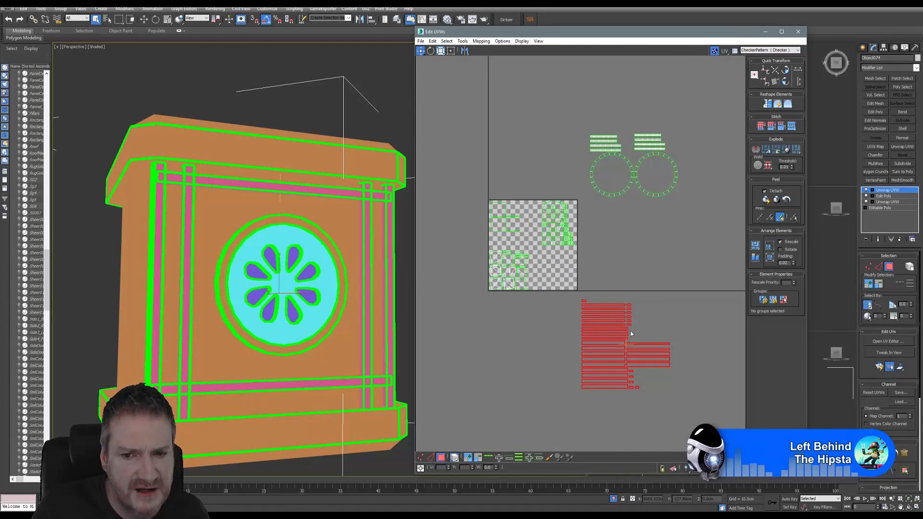
pyautogui.click(441, 51)
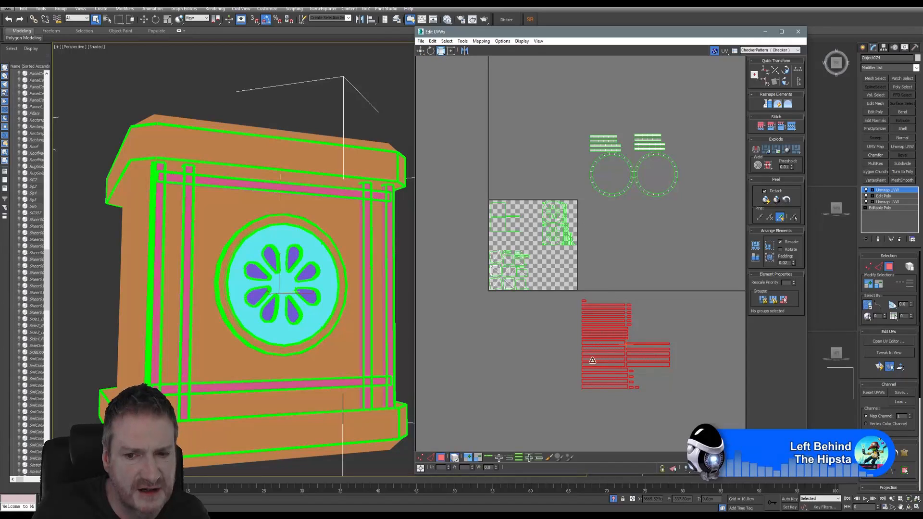
pyautogui.moveTo(593, 364); pyautogui.dragTo(598, 403)
pyautogui.click(420, 51)
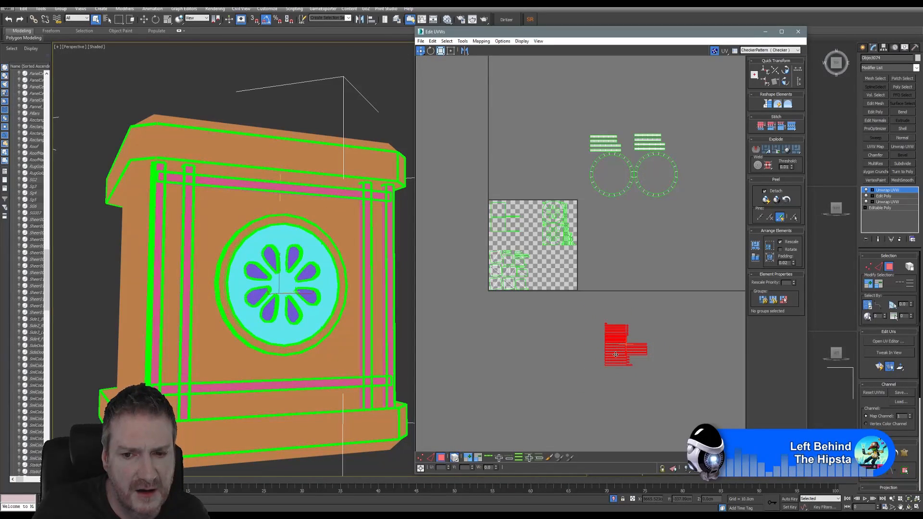
# Step: Move the frame strips' UV cluster into the lower-right corner of the checker tile, below the flower disc's shells
pyautogui.moveTo(616, 354); pyautogui.dragTo(552, 284)
pyautogui.scroll(6, 553, 283)
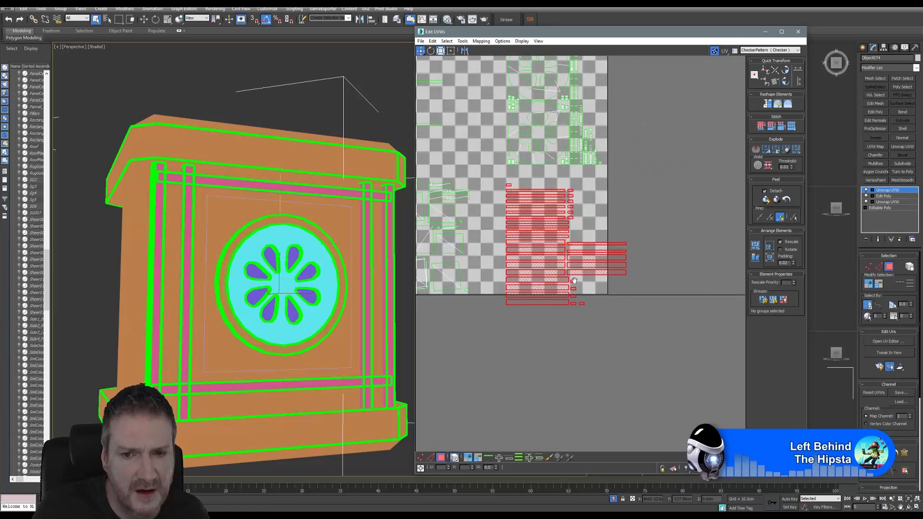
pyautogui.moveTo(563, 279); pyautogui.dragTo(540, 261)
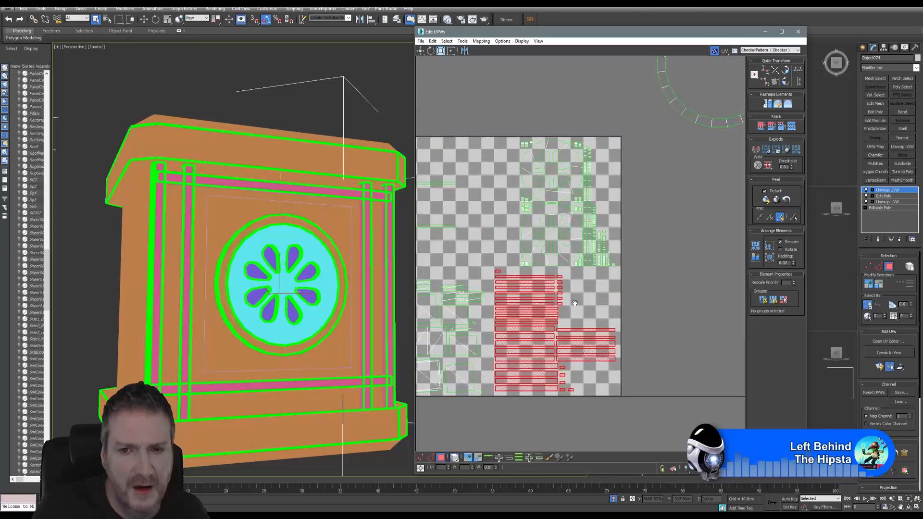
# Step: Select the UV cluster of the ring around the flower disc and scale it down to about a third of its size
pyautogui.scroll(-5, 591, 240)
pyautogui.moveTo(726, 235); pyautogui.dragTo(726, 235)
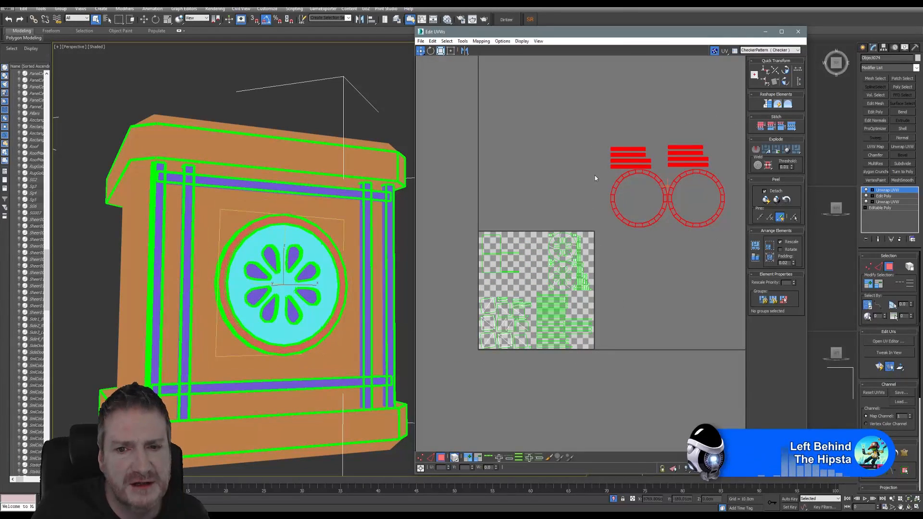
pyautogui.click(441, 51)
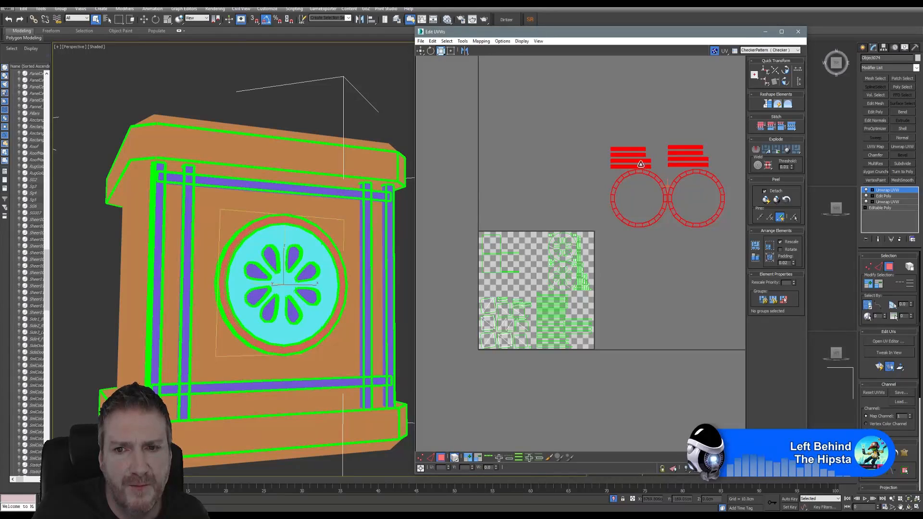
pyautogui.moveTo(642, 165); pyautogui.dragTo(632, 222)
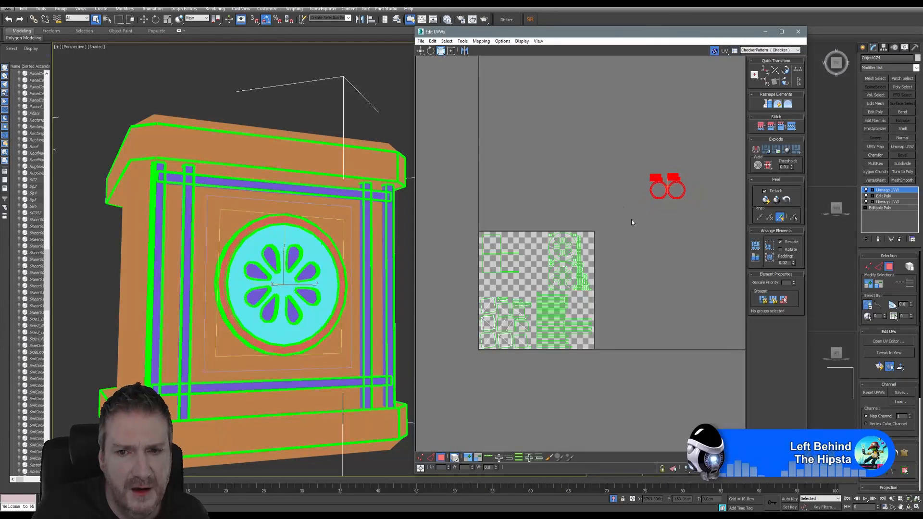
# Step: Move the ring's UV cluster to the empty area directly above the checker tile
pyautogui.click(420, 51)
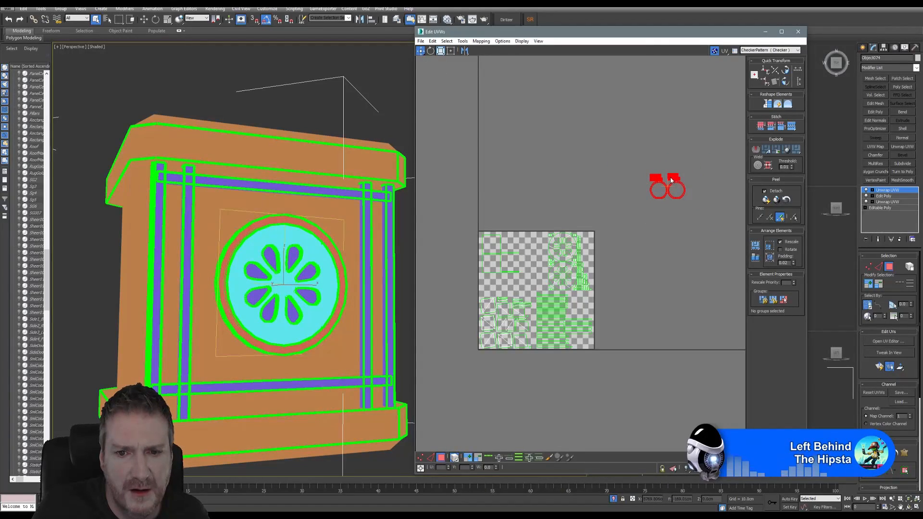
pyautogui.moveTo(539, 177); pyautogui.dragTo(703, 232)
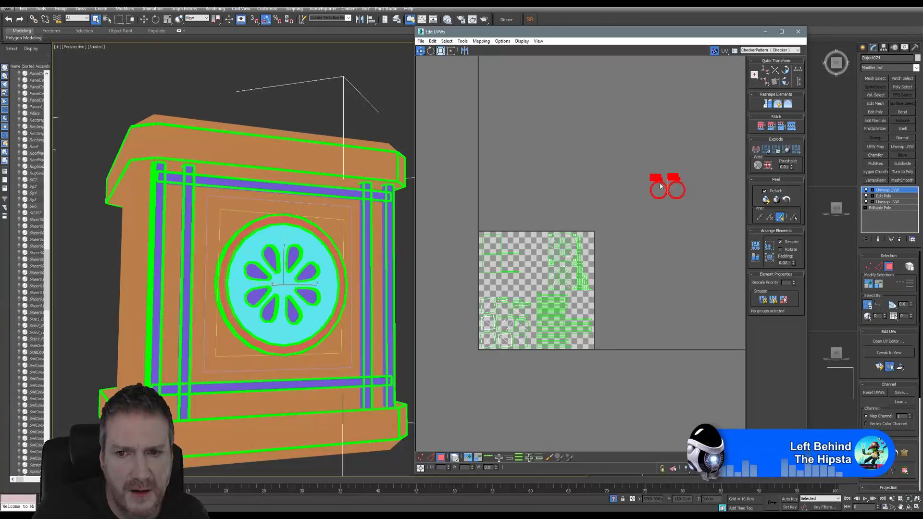
pyautogui.moveTo(651, 180); pyautogui.dragTo(517, 192)
pyautogui.scroll(4, 525, 267)
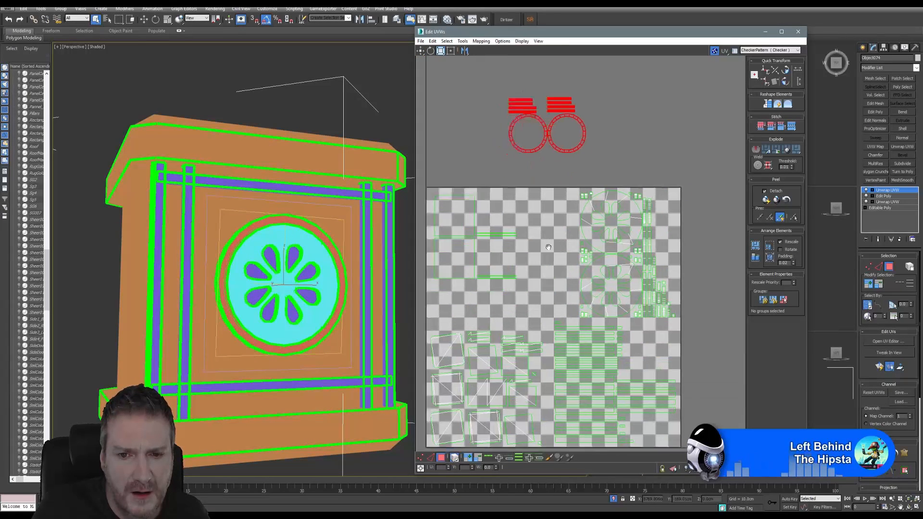
pyautogui.moveTo(533, 250); pyautogui.dragTo(570, 231, button='middle')
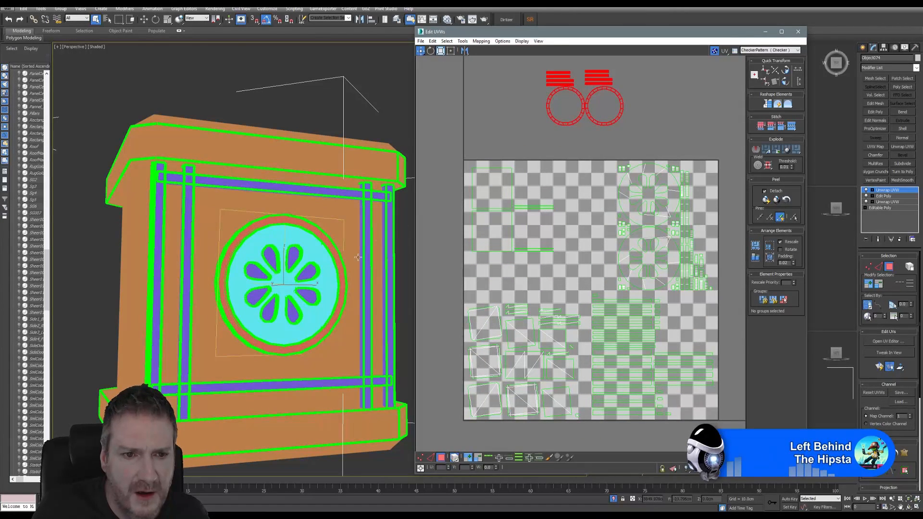
# Step: Scale the petal insets' UV cluster down to about 80% and fit it tightly into the tile's upper-left corner
pyautogui.moveTo(460, 153); pyautogui.dragTo(558, 267)
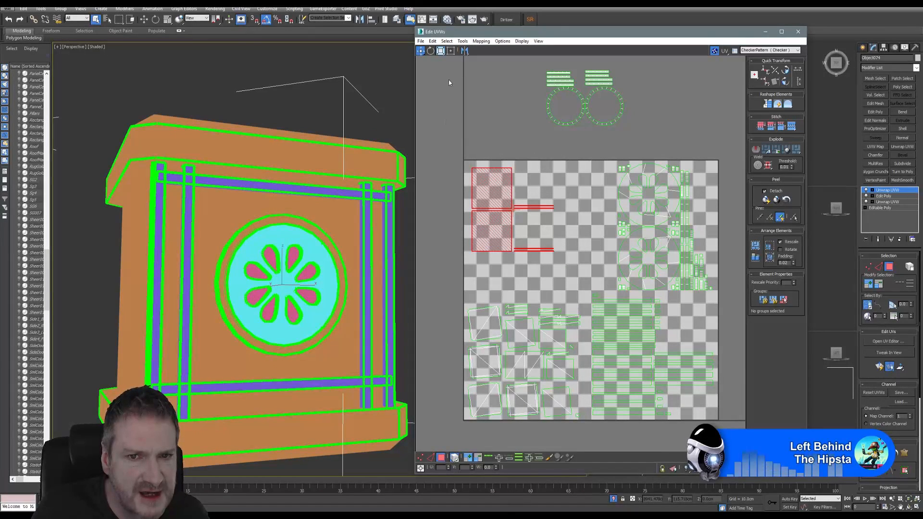
pyautogui.click(442, 52)
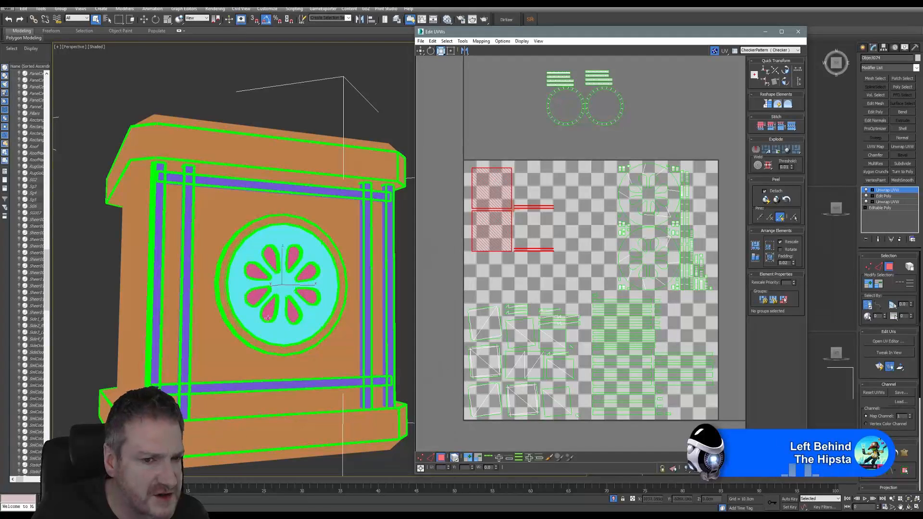
pyautogui.moveTo(485, 198); pyautogui.dragTo(482, 209)
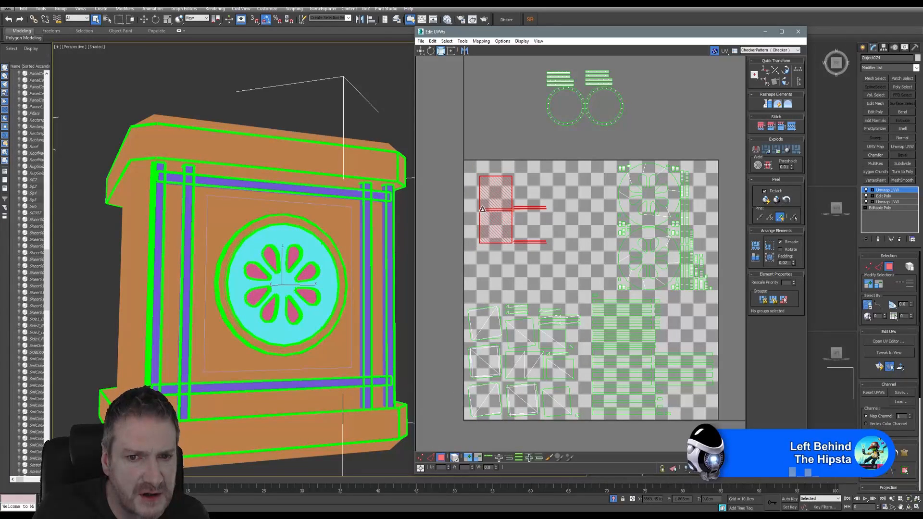
pyautogui.click(422, 51)
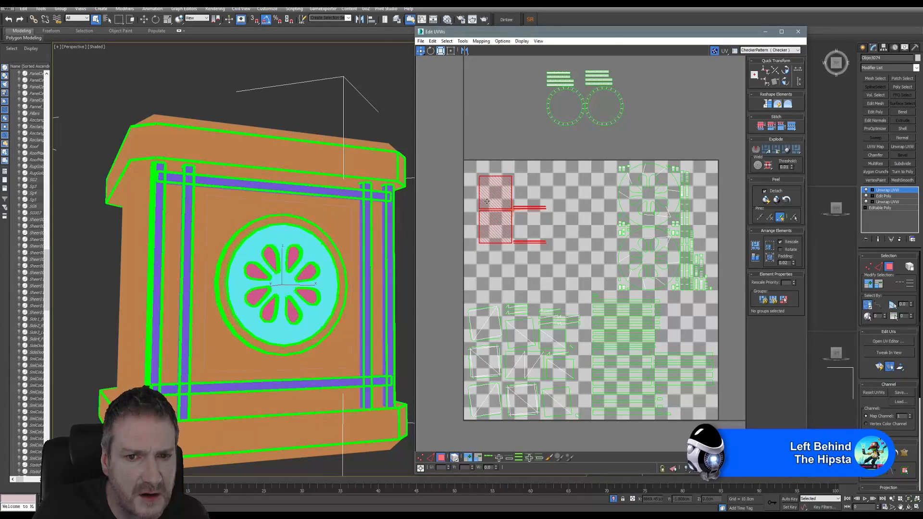
pyautogui.moveTo(509, 174); pyautogui.dragTo(495, 162)
# Step: Move the ring's UV cluster into the checker tile, between the petal insets' shells and the main body's shells
pyautogui.moveTo(534, 62); pyautogui.dragTo(622, 105)
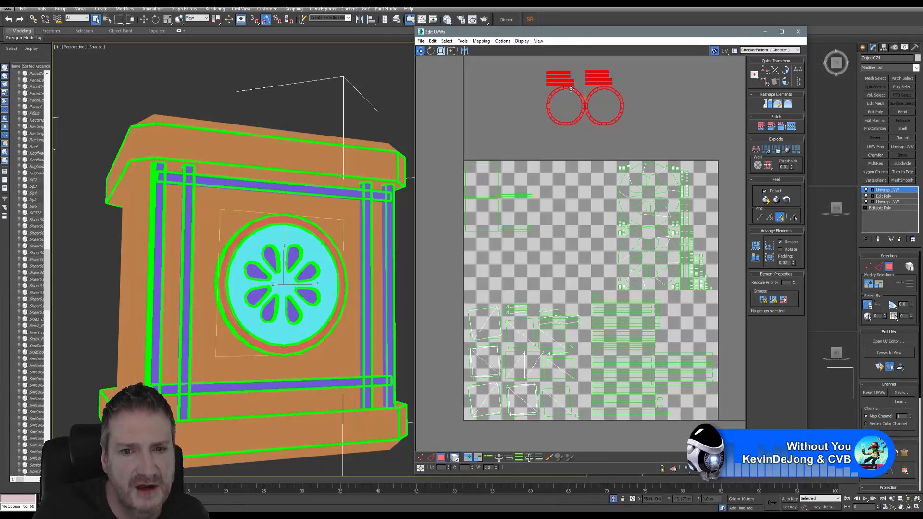
pyautogui.moveTo(575, 102); pyautogui.dragTo(499, 259)
pyautogui.scroll(5, 500, 259)
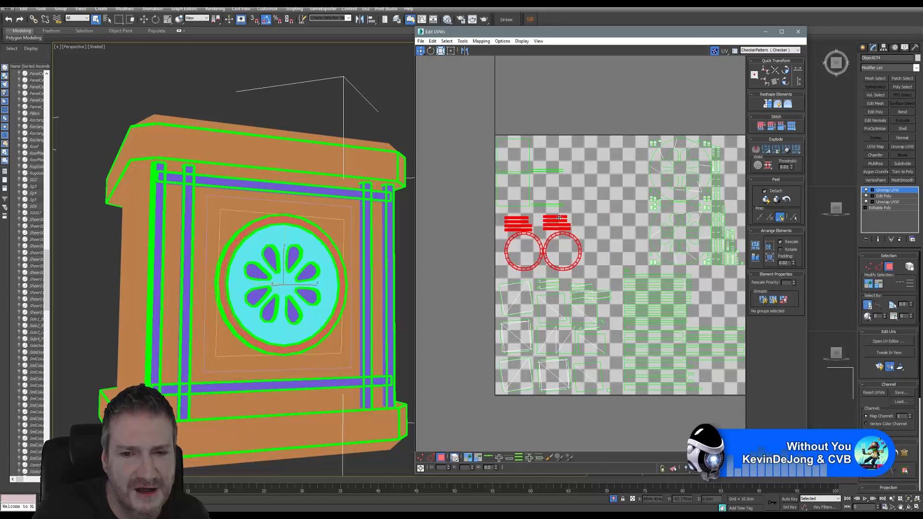
pyautogui.scroll(-3, 555, 220)
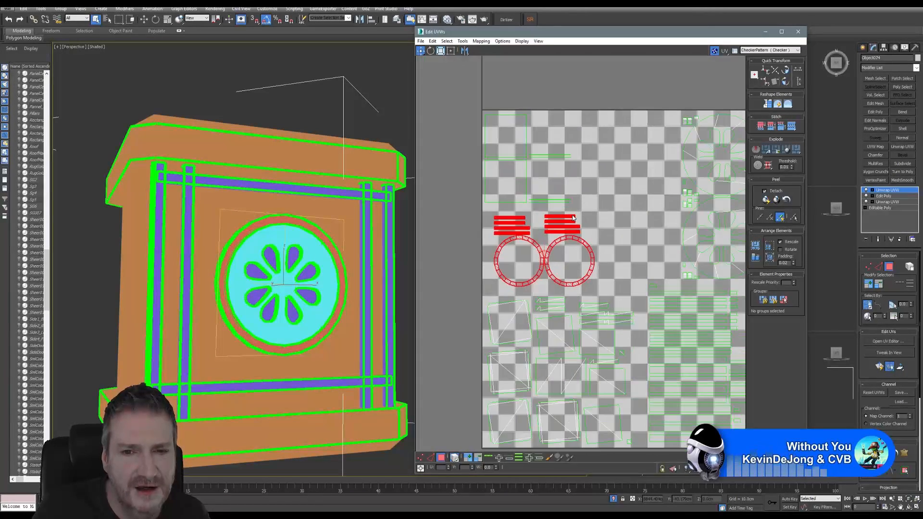
# Step: Enlarge the ring's UV cluster slightly to fill the gap and nudge it clear of the tile edge and neighbouring shells
pyautogui.click(441, 51)
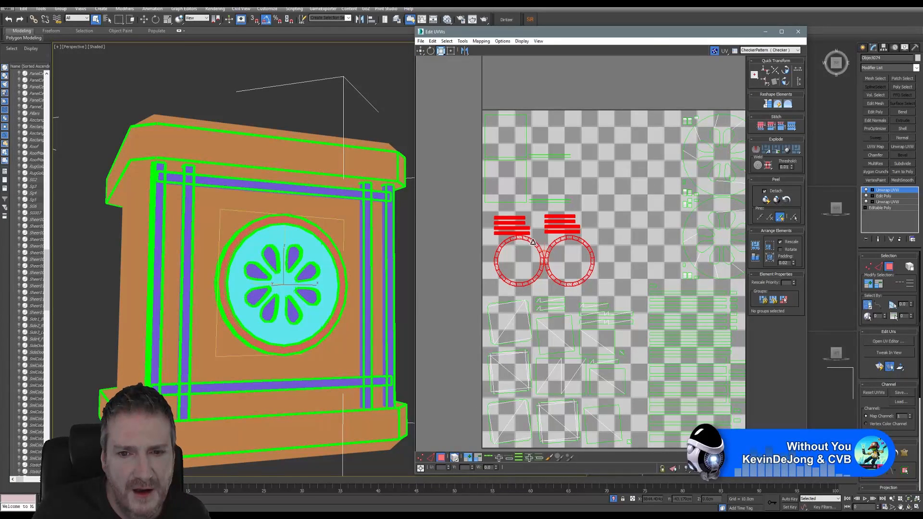
pyautogui.moveTo(533, 242); pyautogui.dragTo(548, 238)
pyautogui.click(420, 51)
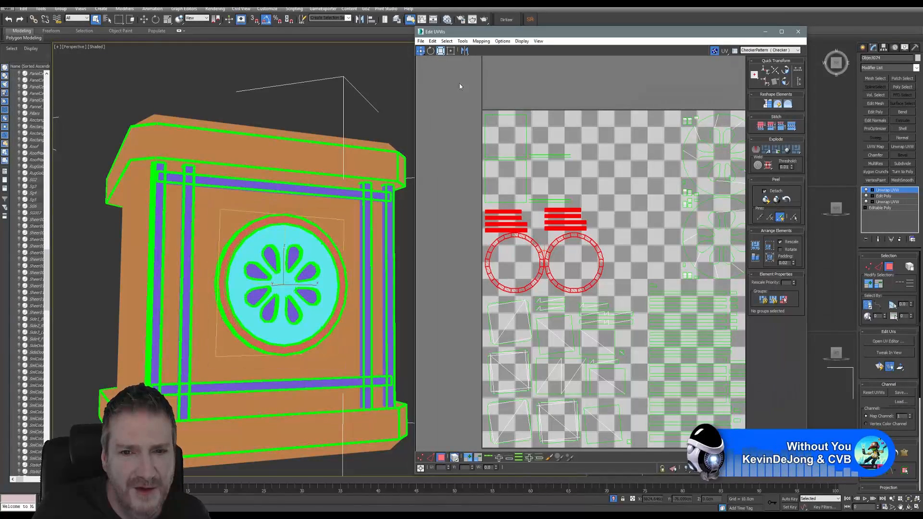
pyautogui.moveTo(515, 231); pyautogui.dragTo(515, 228)
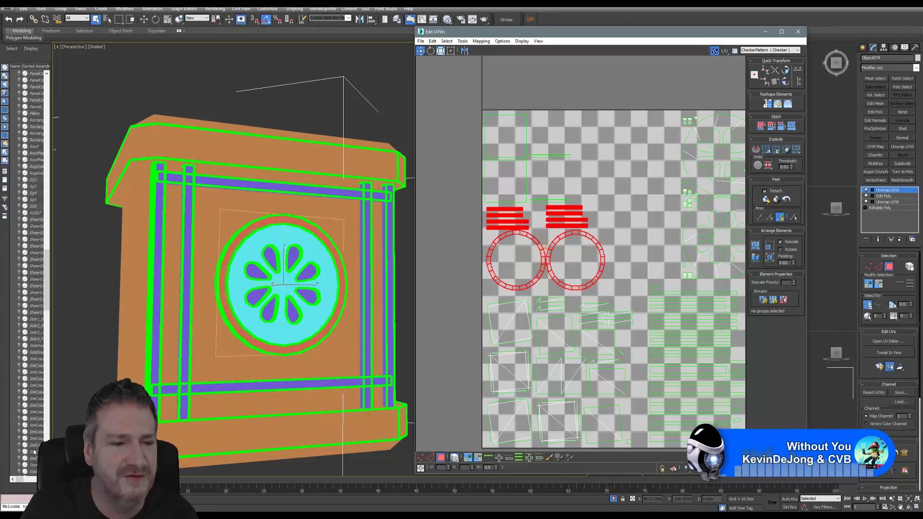
# Step: Check the monitor's color profile in the Windows Control Panel's Color Management settings and close them
pyautogui.press('super')
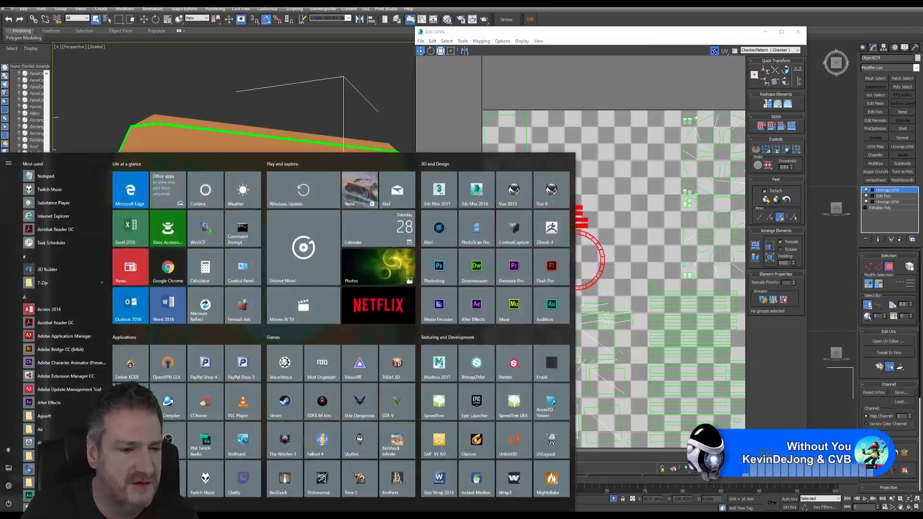
pyautogui.click(244, 263)
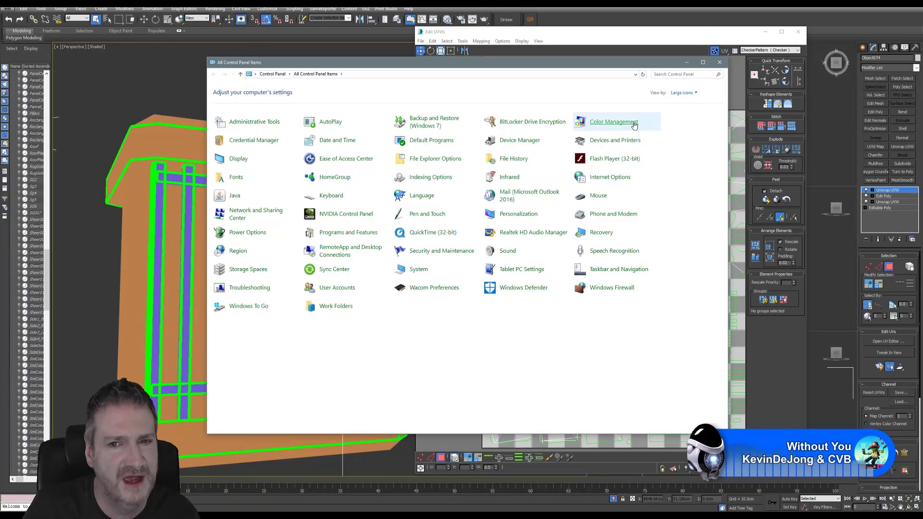
pyautogui.click(617, 123)
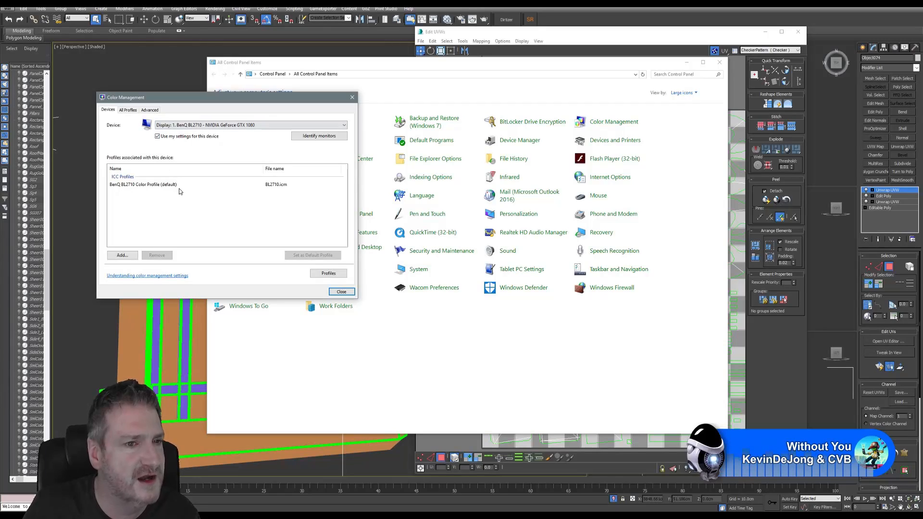
pyautogui.click(342, 292)
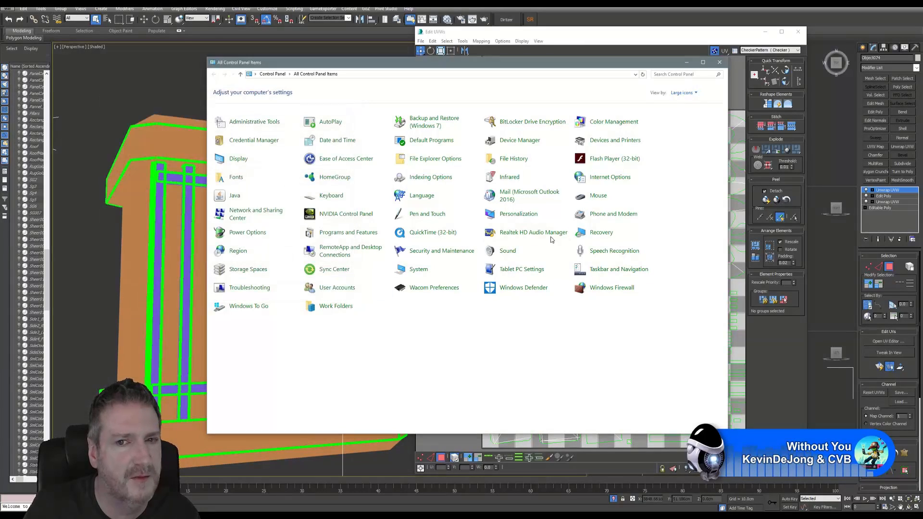
pyautogui.click(719, 62)
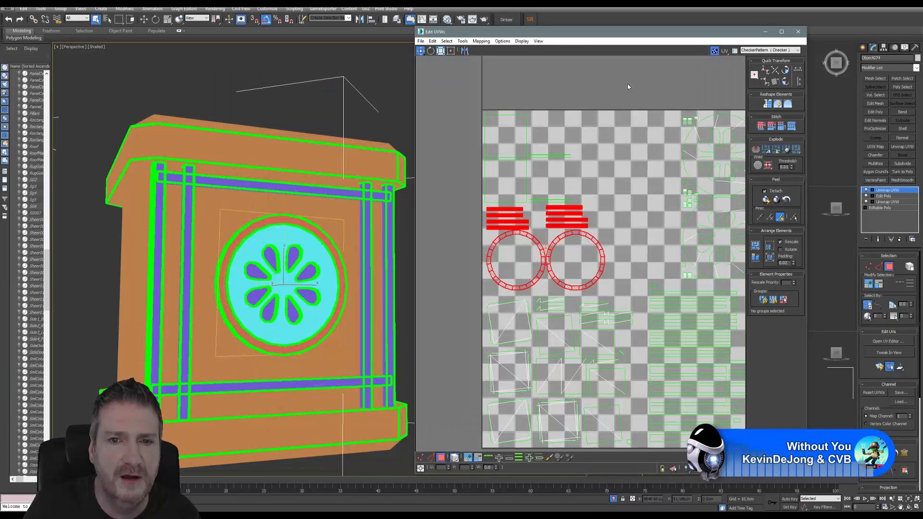
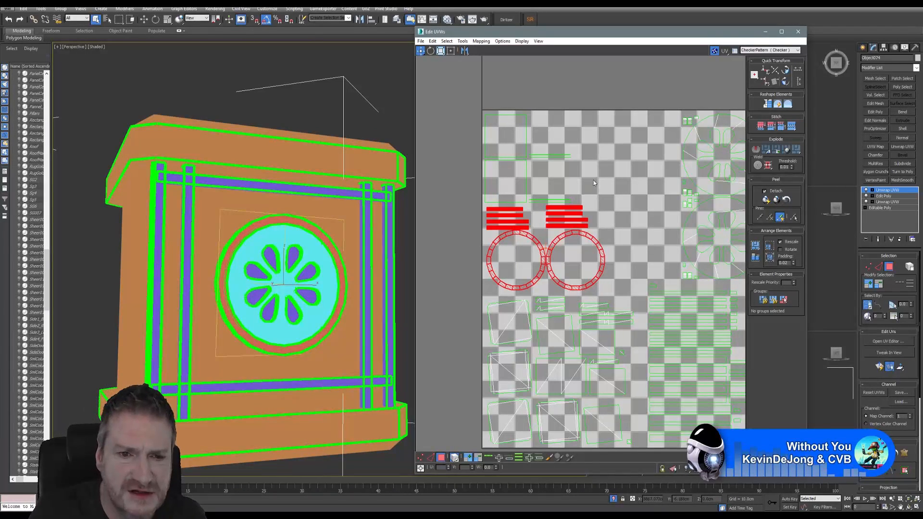
# Step: Select the flower disc's UV cluster, scale it down slightly and move it into the checker tile's upper-right corner
pyautogui.moveTo(641, 183); pyautogui.dragTo(606, 193, button='middle')
pyautogui.scroll(-3, 615, 188)
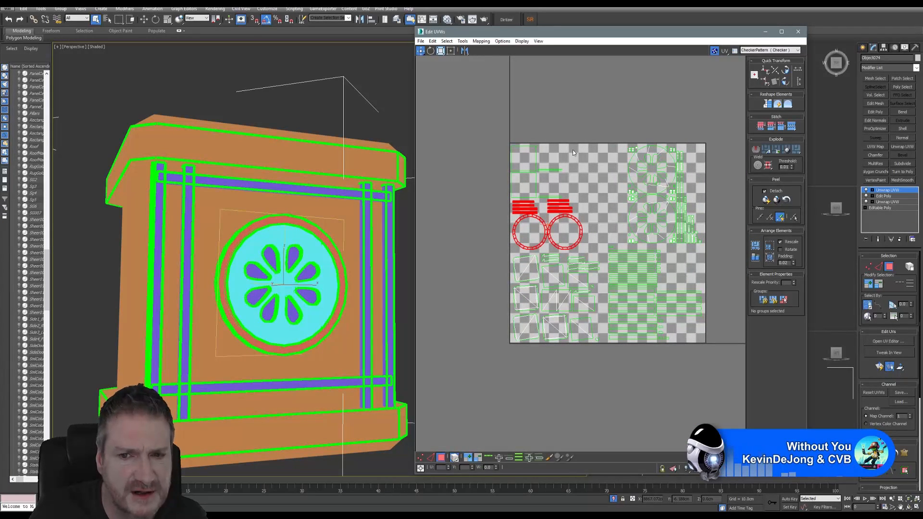
pyautogui.moveTo(618, 132); pyautogui.dragTo(723, 246)
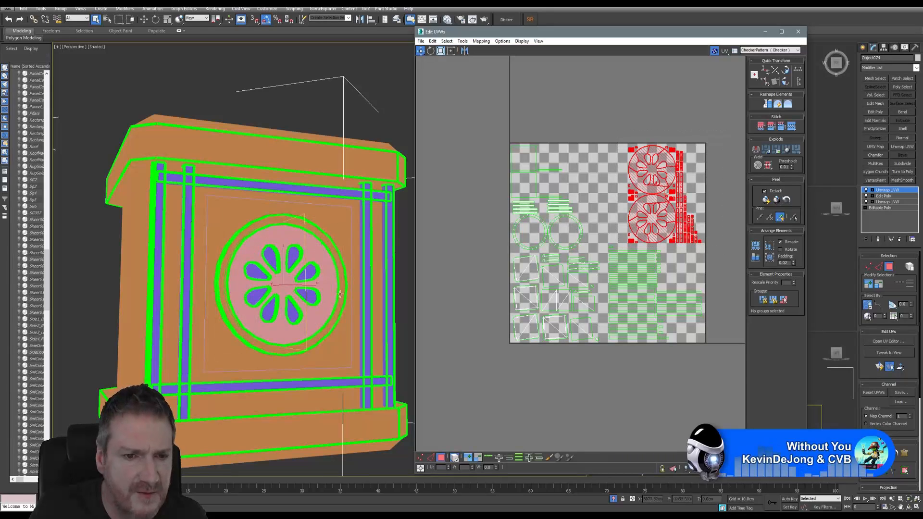
pyautogui.click(440, 51)
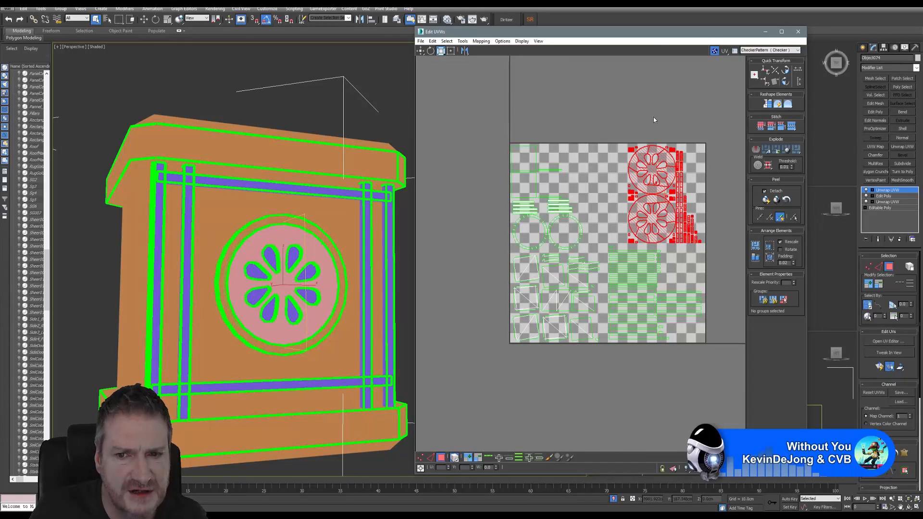
pyautogui.moveTo(638, 185); pyautogui.dragTo(637, 200)
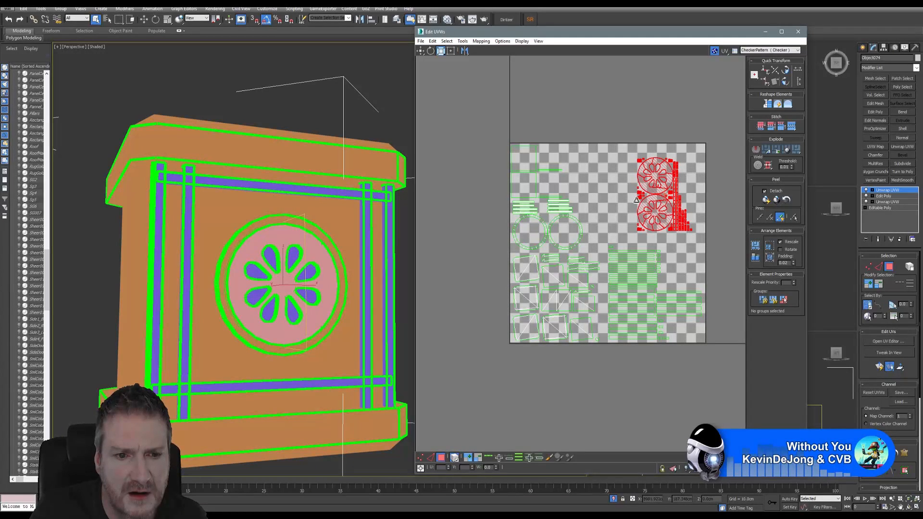
pyautogui.moveTo(650, 175); pyautogui.dragTo(651, 170)
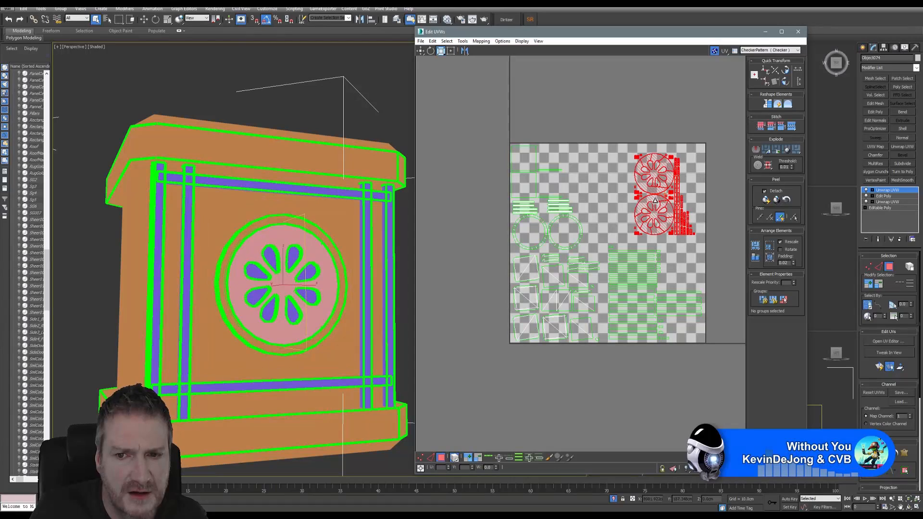
pyautogui.moveTo(652, 202); pyautogui.dragTo(661, 180)
pyautogui.click(422, 51)
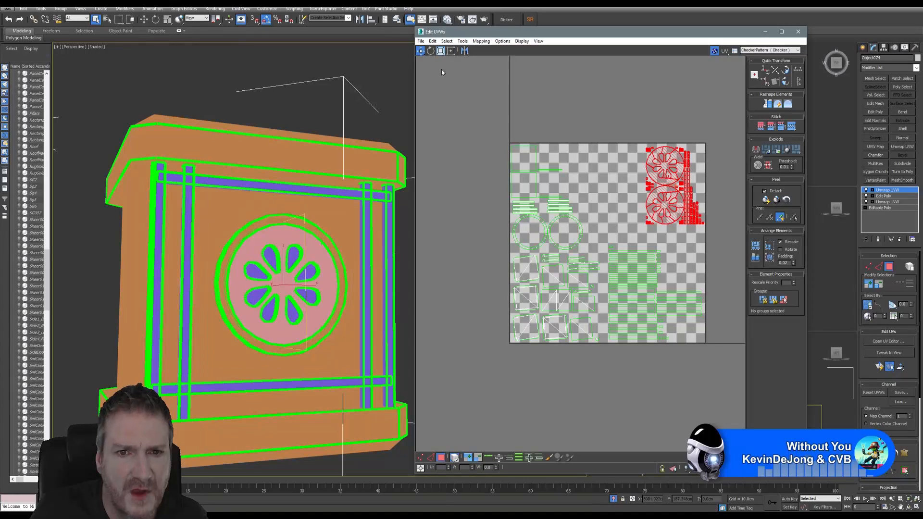
# Step: Enlarge the flower disc's UV cluster to fill the space above the frame strips' shells at the tile's right edge
pyautogui.click(440, 50)
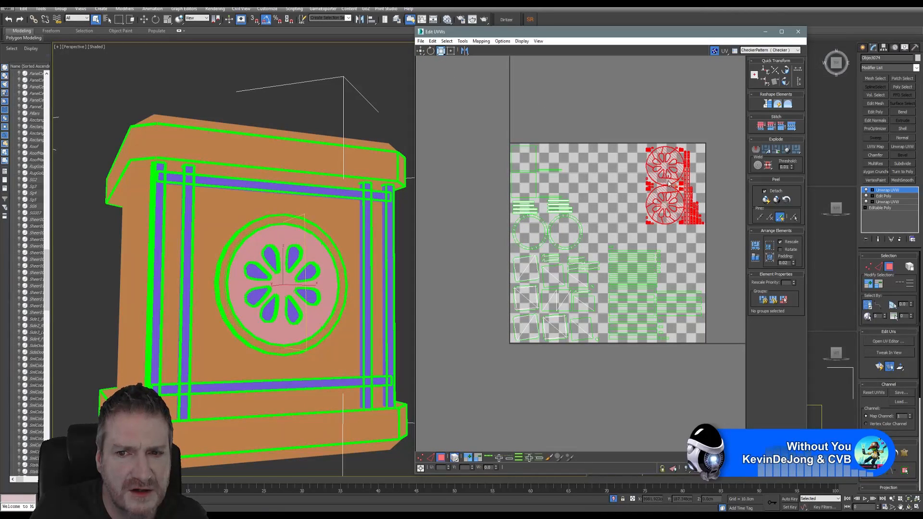
pyautogui.moveTo(668, 182); pyautogui.dragTo(637, 185)
pyautogui.click(420, 51)
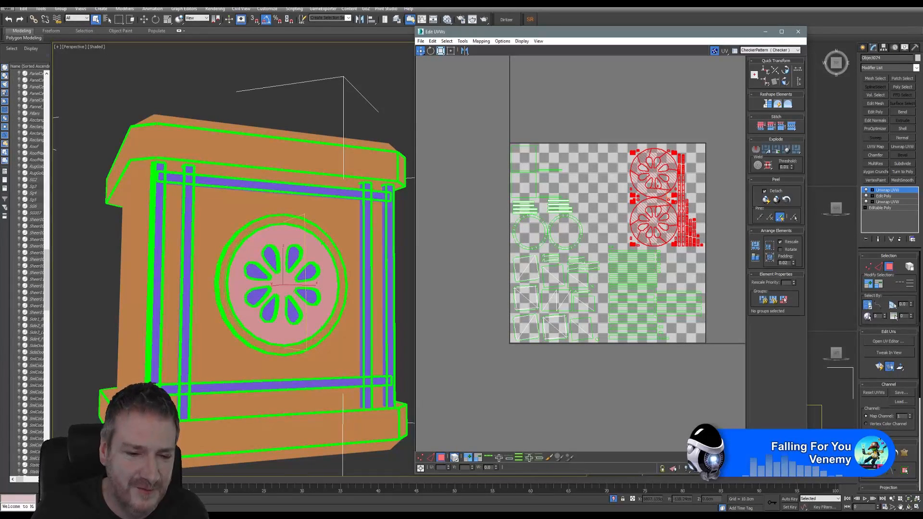
# Step: Switch to the media player to view the Realtime 3D Modeling reel, and close it
pyautogui.hotkey('alt', 'Tab')
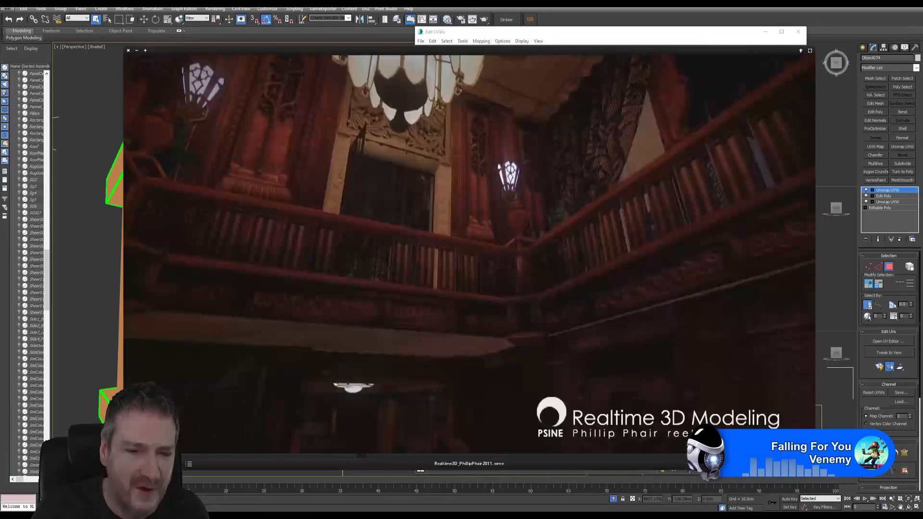
pyautogui.click(129, 51)
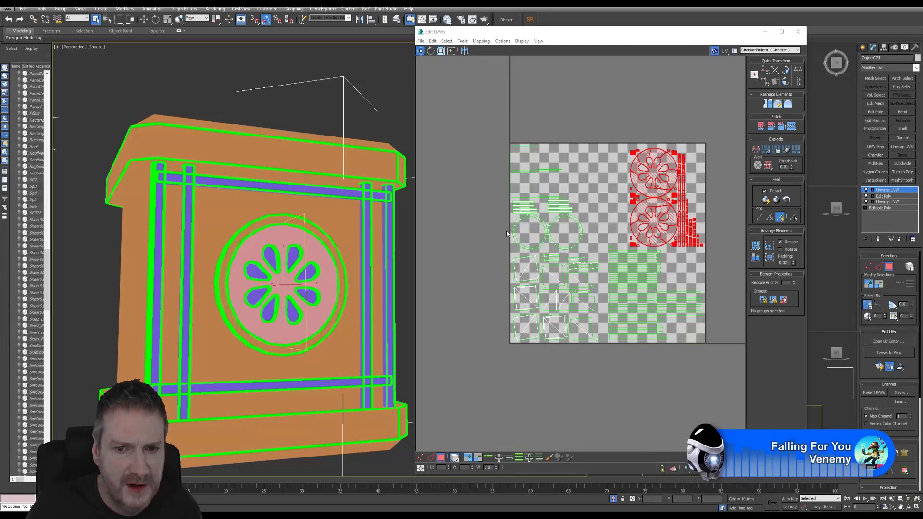
# Step: Select the two ring-shaped UV shells and move them to the tile's top edge, beside the flower disc's cluster
pyautogui.scroll(3, 546, 246)
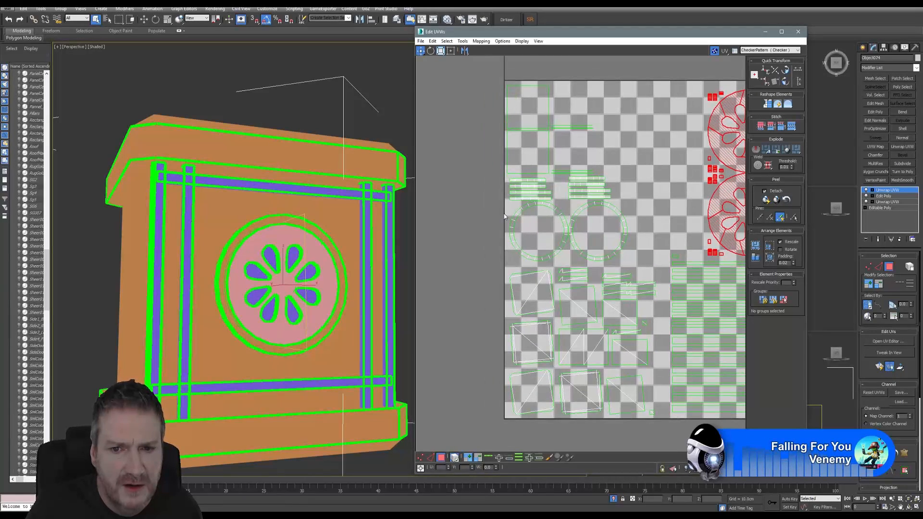
pyautogui.moveTo(501, 214); pyautogui.dragTo(629, 230)
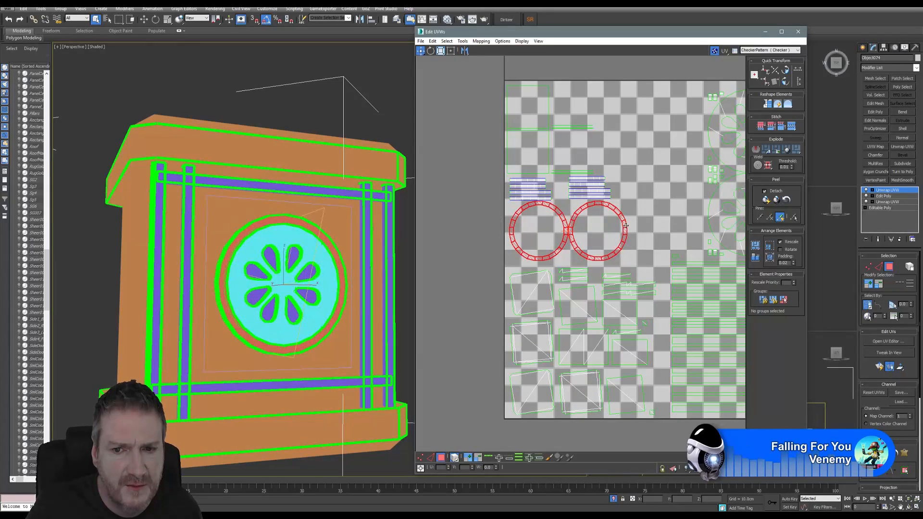
pyautogui.moveTo(533, 204); pyautogui.dragTo(607, 102)
pyautogui.press('r')
pyautogui.click(420, 51)
pyautogui.moveTo(677, 176); pyautogui.dragTo(619, 191, button='middle')
pyautogui.scroll(3, 610, 160)
pyautogui.moveTo(623, 166); pyautogui.dragTo(624, 154)
pyautogui.scroll(-3, 633, 212)
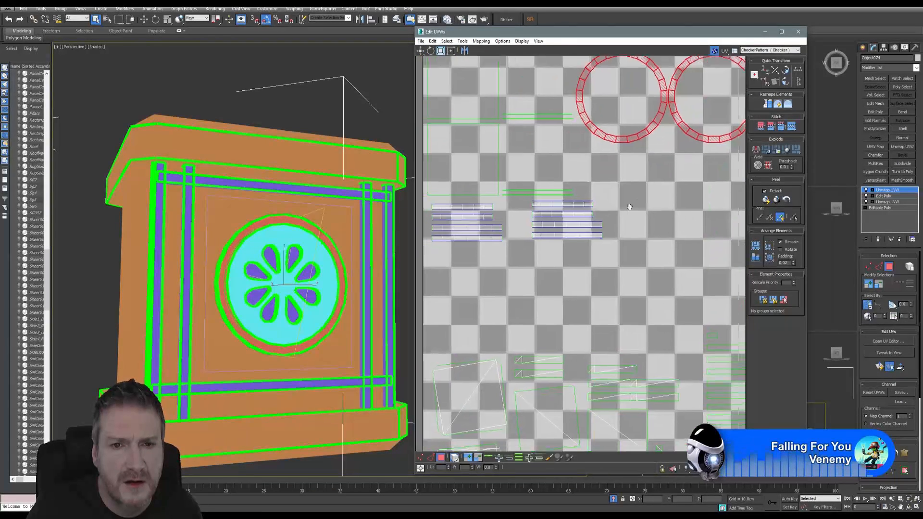
pyautogui.scroll(-3, 647, 223)
pyautogui.moveTo(647, 223); pyautogui.dragTo(580, 173, button='middle')
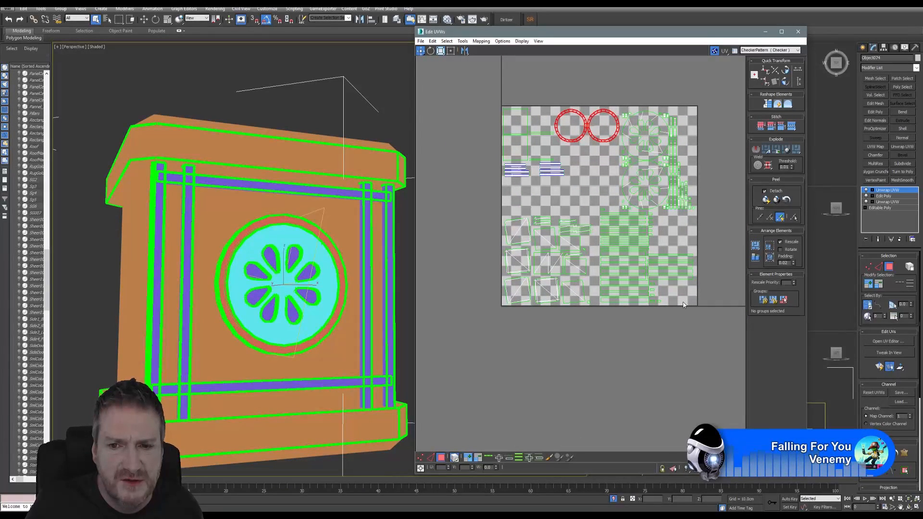
# Step: Select the frame's long horizontal strip shells with their small end pieces, scale them down and move them into the tile's lower-right corner
pyautogui.moveTo(596, 212); pyautogui.dragTo(699, 313)
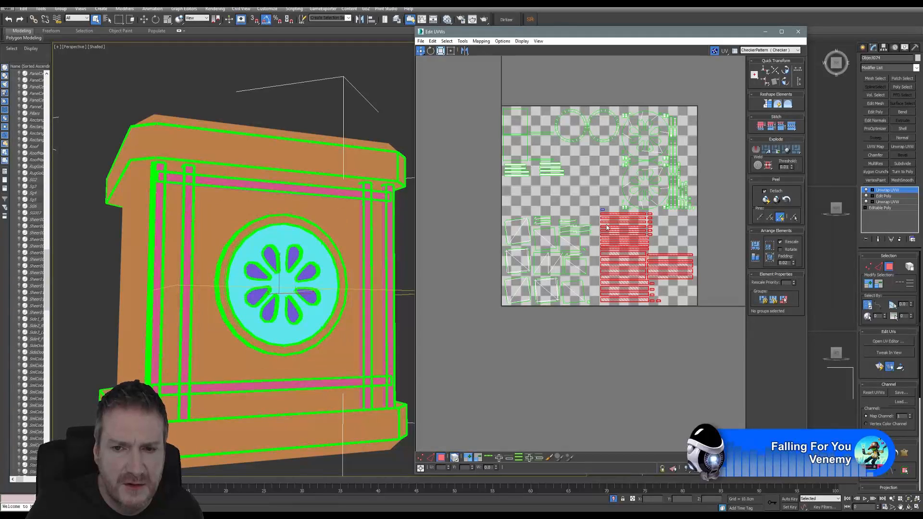
pyautogui.keyDown('ctrl'); pyautogui.moveTo(599, 204); pyautogui.dragTo(610, 213); pyautogui.keyUp('ctrl')
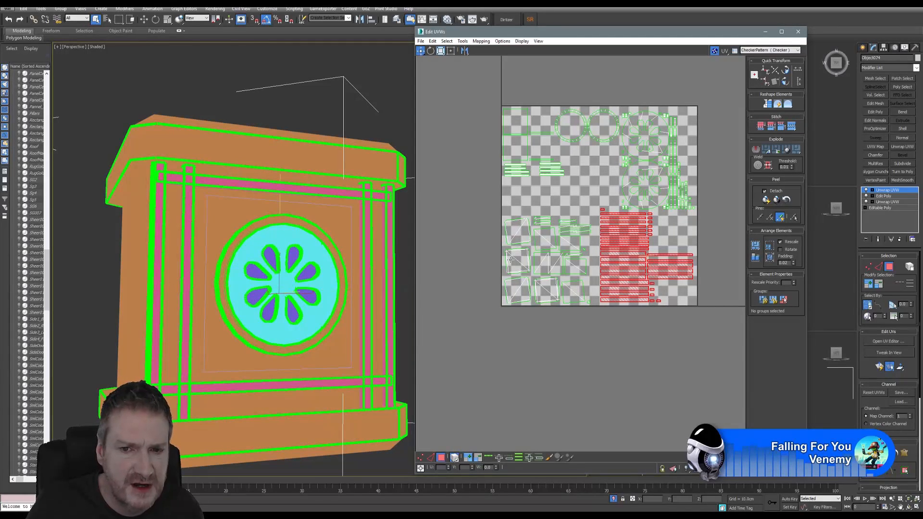
pyautogui.click(440, 51)
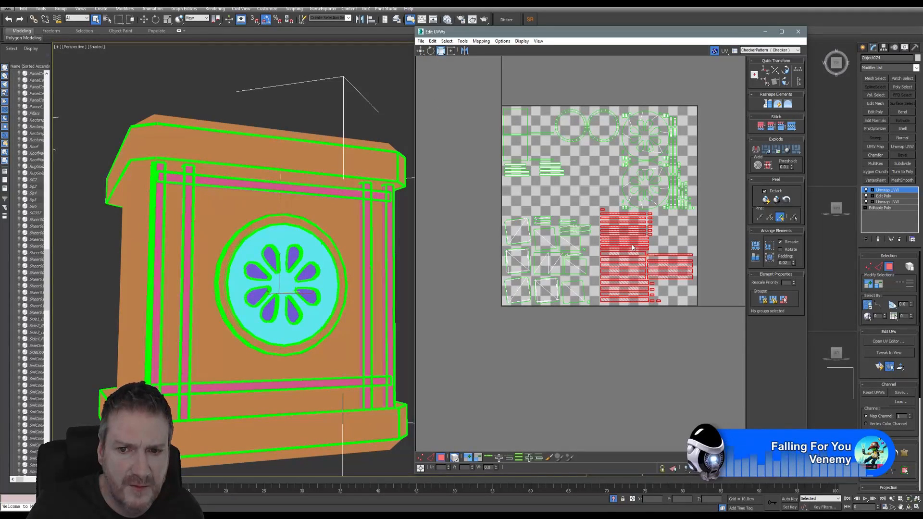
pyautogui.moveTo(639, 252); pyautogui.dragTo(621, 255)
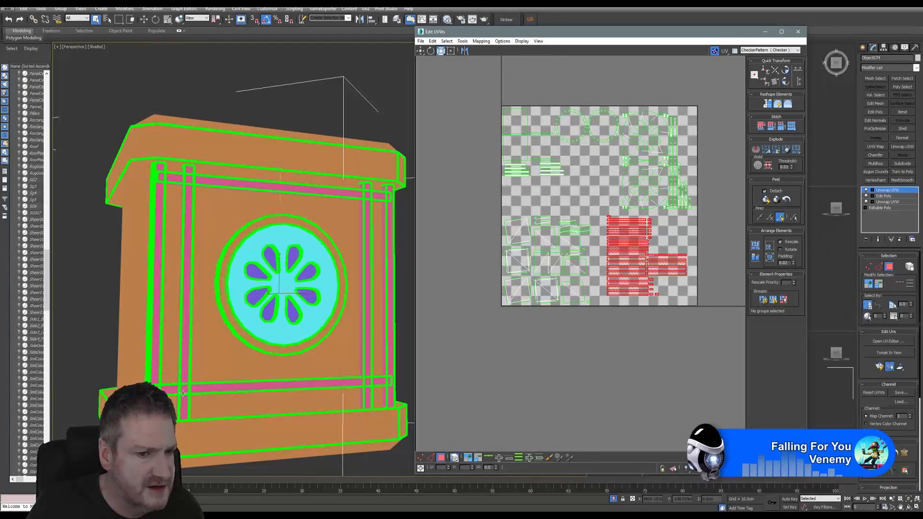
pyautogui.click(421, 52)
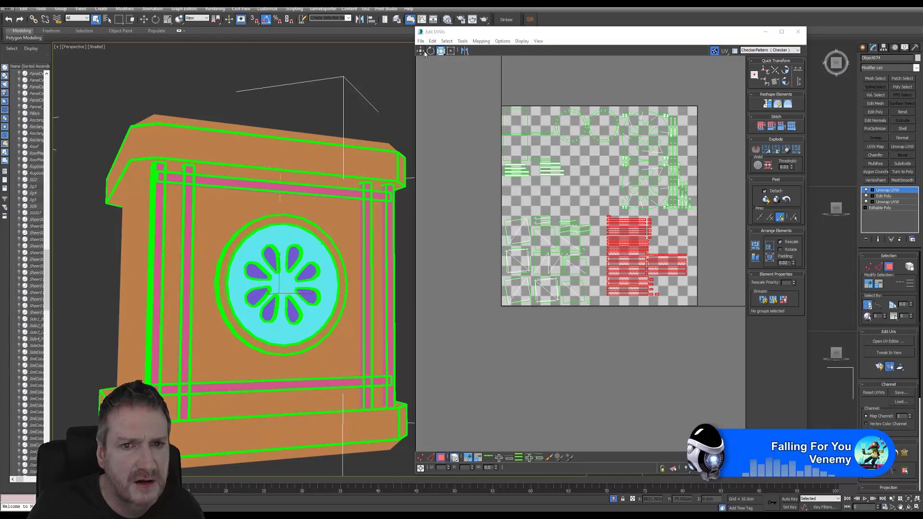
pyautogui.moveTo(664, 268); pyautogui.dragTo(639, 269)
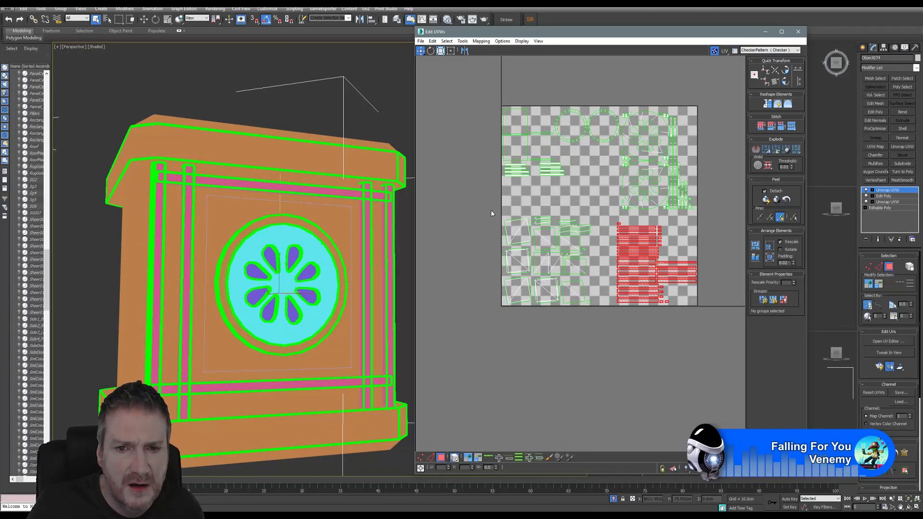
# Step: Select the box body's panel cluster and enlarge it to fill the tile's lower-left area up to the strip shells
pyautogui.moveTo(601, 318); pyautogui.dragTo(499, 214)
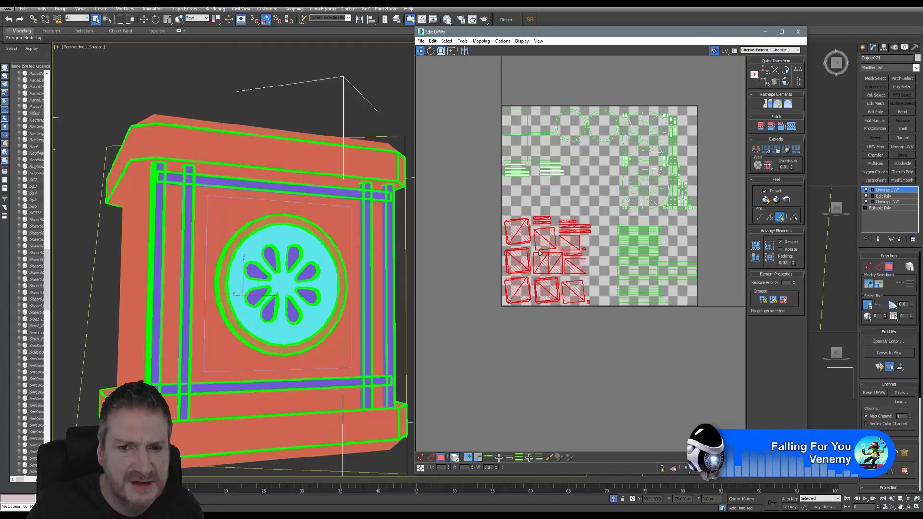
pyautogui.click(441, 51)
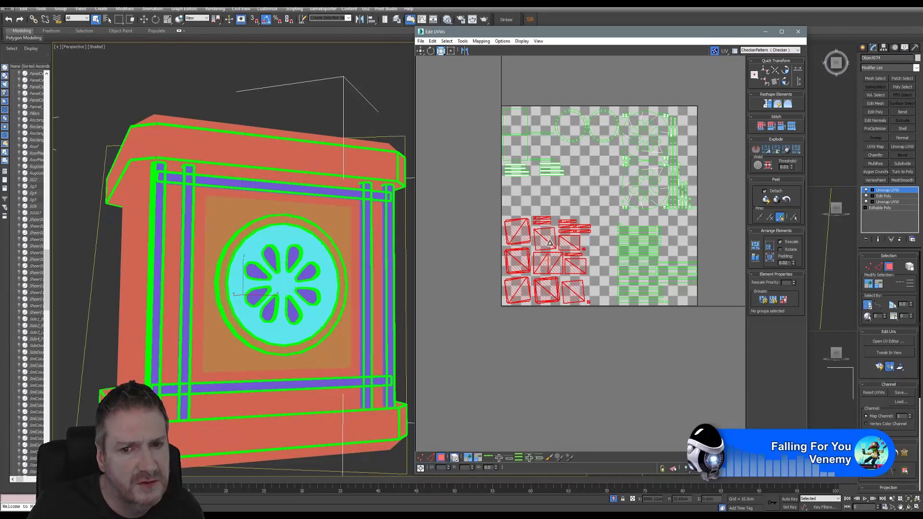
pyautogui.moveTo(550, 243); pyautogui.dragTo(553, 225)
pyautogui.click(421, 51)
pyautogui.click(442, 51)
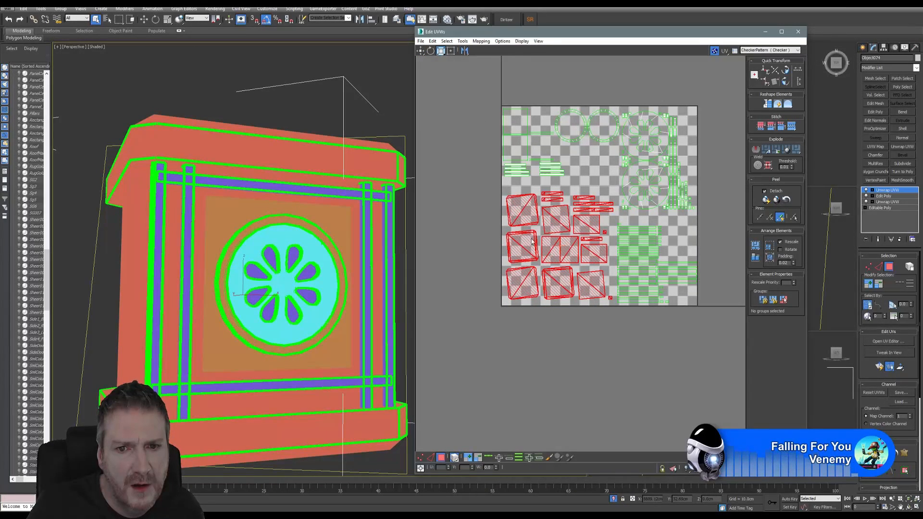
pyautogui.scroll(3, 530, 257)
pyautogui.moveTo(583, 255); pyautogui.dragTo(584, 252)
pyautogui.moveTo(567, 211); pyautogui.dragTo(573, 211)
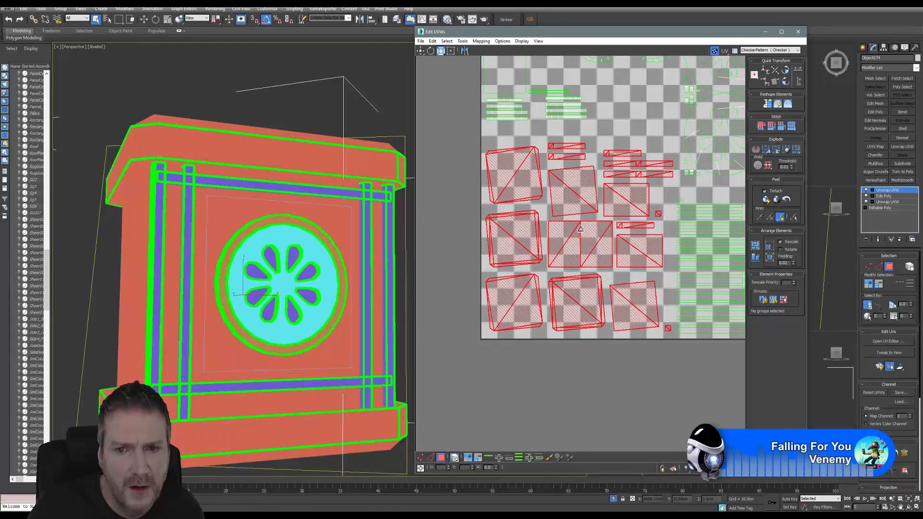
pyautogui.click(421, 51)
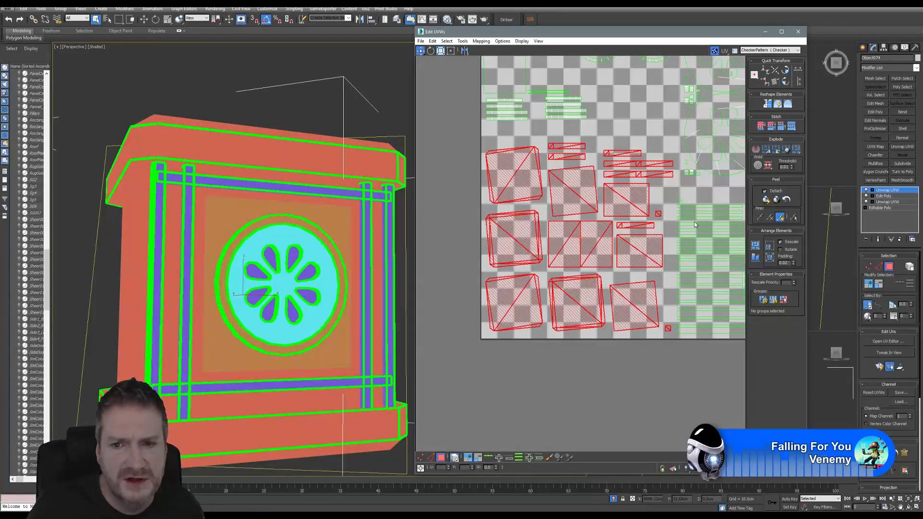
# Step: Move the two tiny square shells from beside the panel shells to the empty space above the upper-left panel
pyautogui.scroll(2, 694, 221)
pyautogui.click(648, 216)
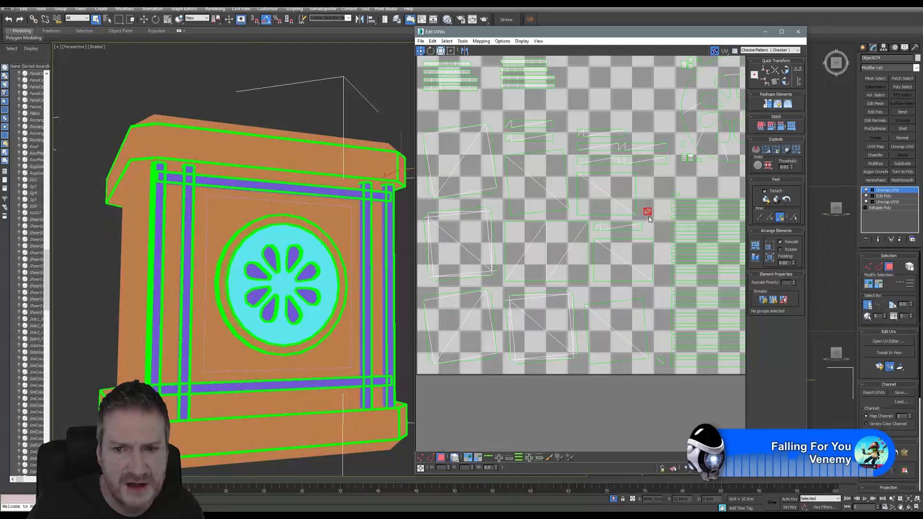
pyautogui.moveTo(648, 215); pyautogui.dragTo(450, 111)
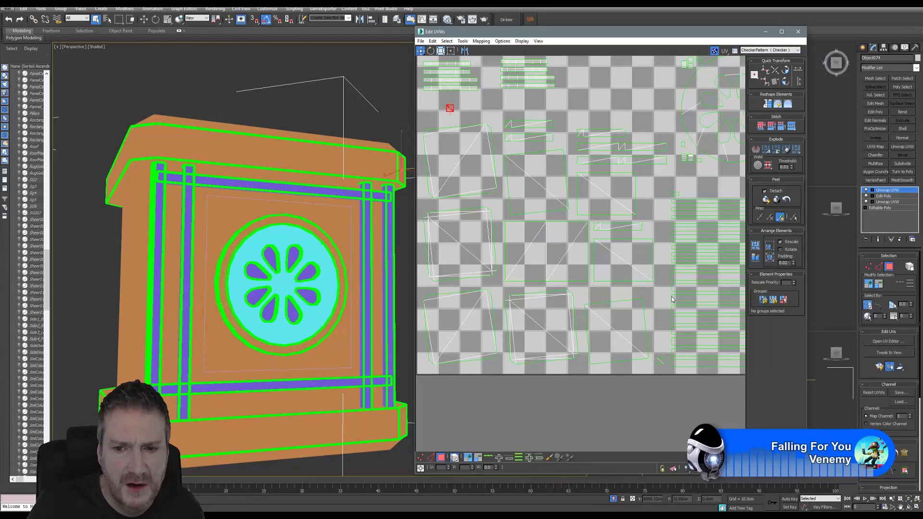
pyautogui.click(659, 364)
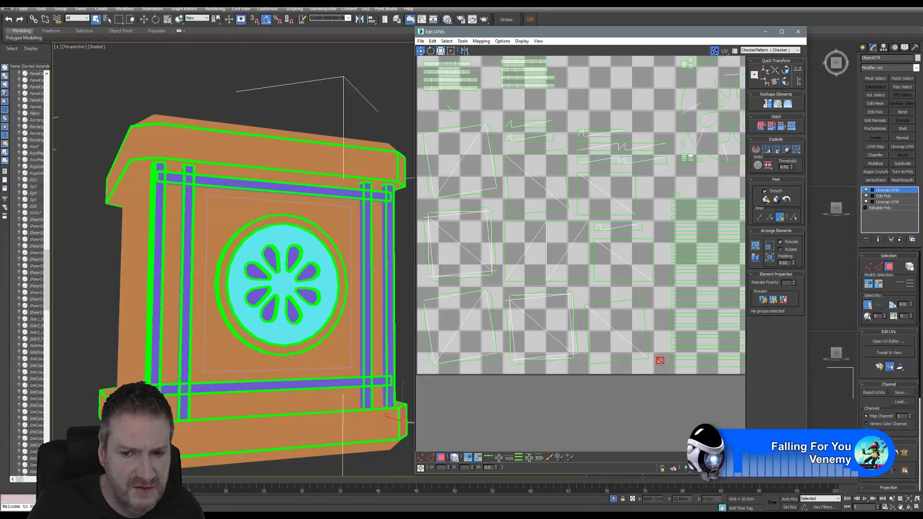
pyautogui.moveTo(660, 363); pyautogui.dragTo(466, 110)
pyautogui.moveTo(559, 189); pyautogui.dragTo(574, 187, button='middle')
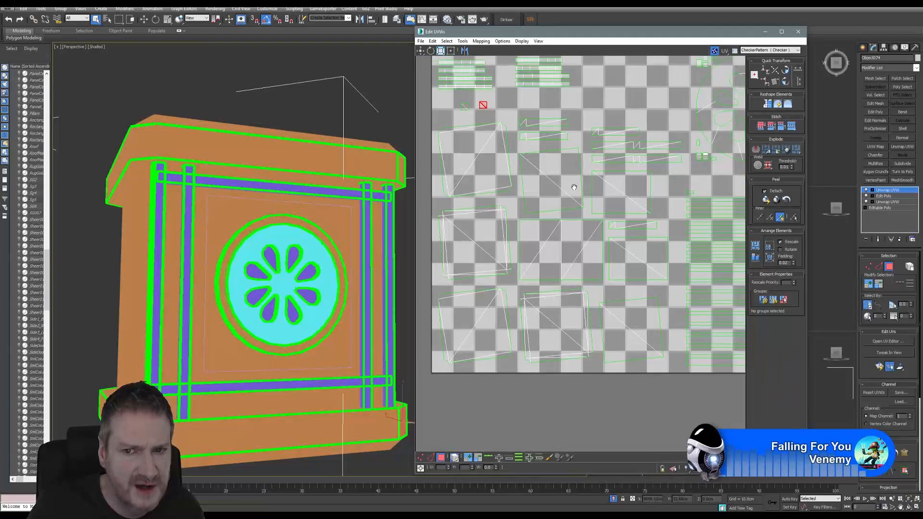
pyautogui.scroll(-2, 574, 188)
pyautogui.scroll(-1, 590, 192)
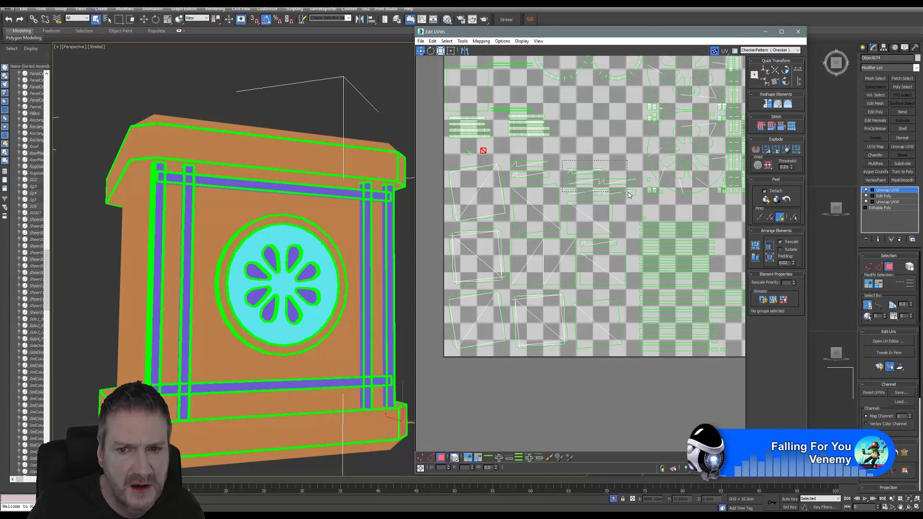
# Step: Move the narrow bar shells above the panels up into the empty space below the ring shells
pyautogui.moveTo(629, 194); pyautogui.dragTo(620, 148)
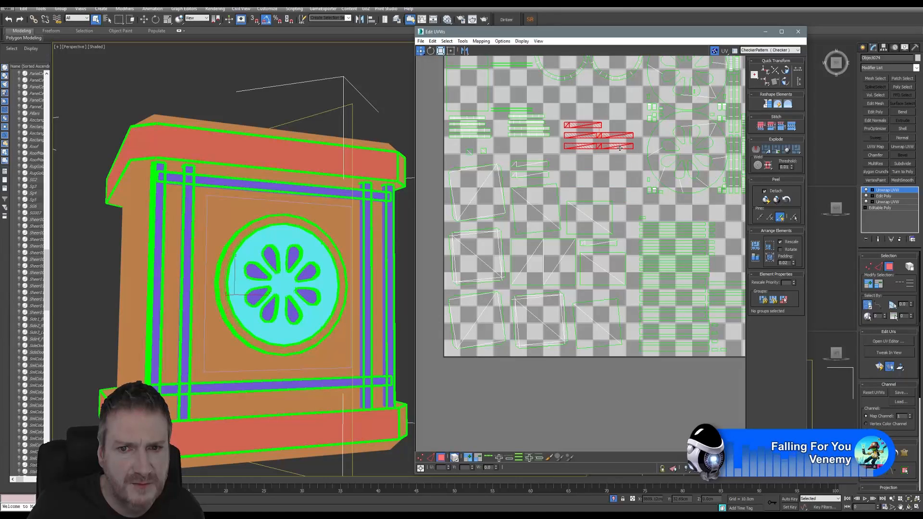
pyautogui.moveTo(579, 203); pyautogui.dragTo(599, 207, button='middle')
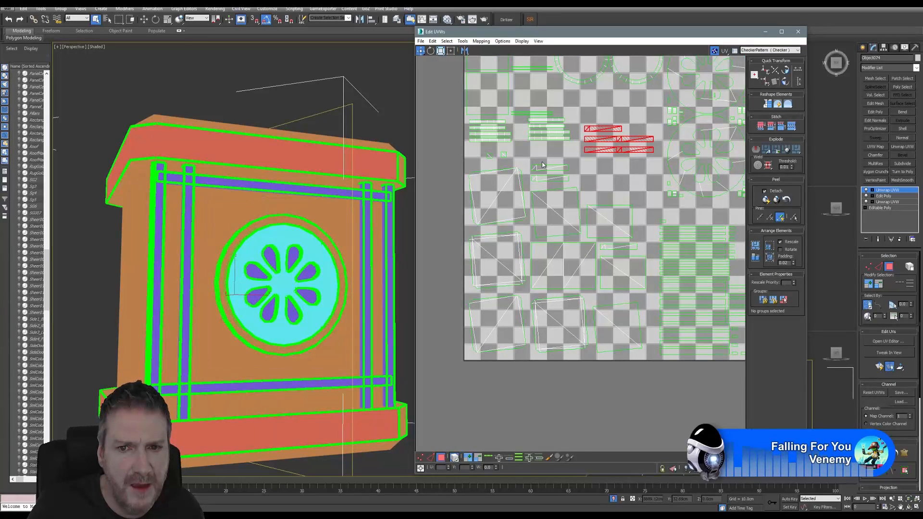
pyautogui.click(559, 175)
pyautogui.moveTo(559, 174); pyautogui.dragTo(619, 113)
pyautogui.scroll(-3, 596, 202)
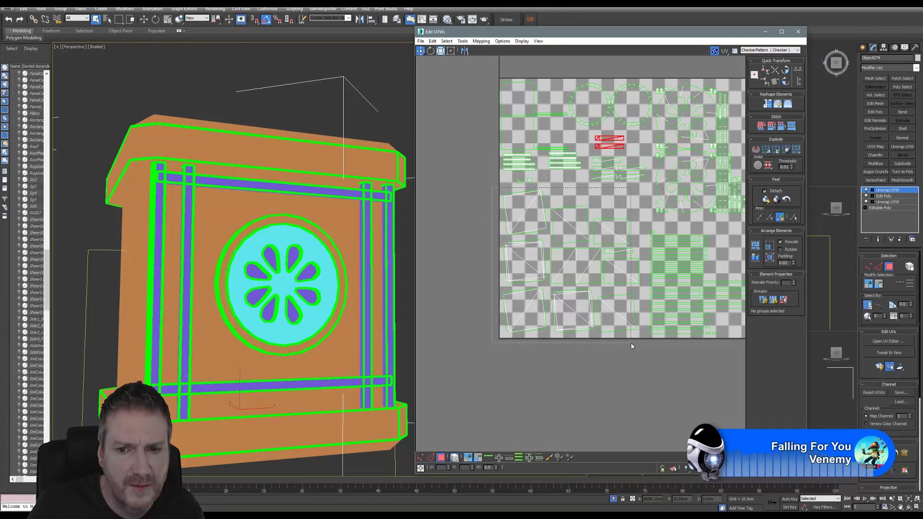
# Step: Select the remaining panel shells, enlarge them slightly and fit them into the tile's lower-left corner beside the strip shells
pyautogui.moveTo(638, 347); pyautogui.dragTo(639, 347)
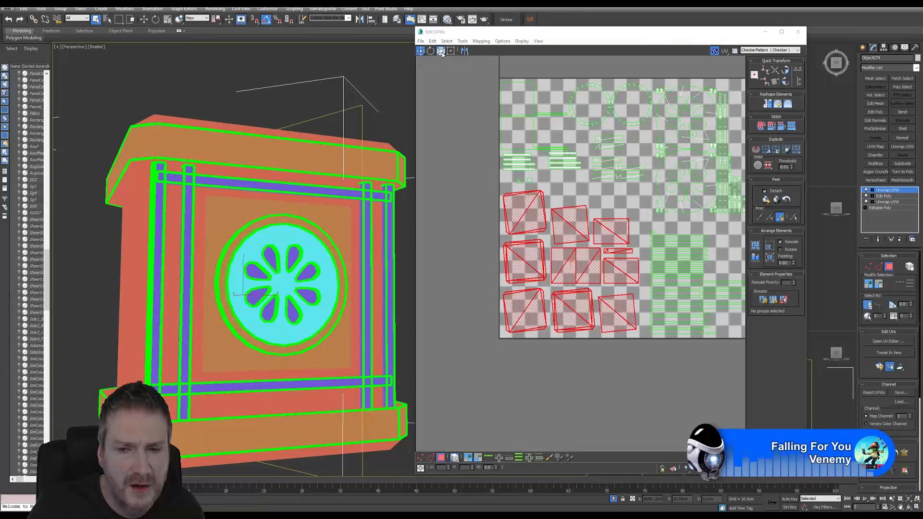
pyautogui.moveTo(591, 269); pyautogui.dragTo(595, 263)
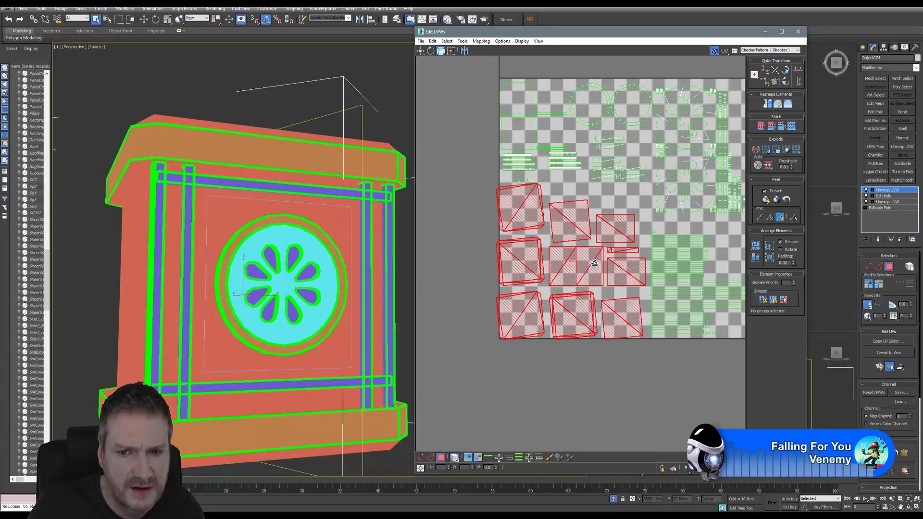
pyautogui.moveTo(594, 223); pyautogui.dragTo(594, 222)
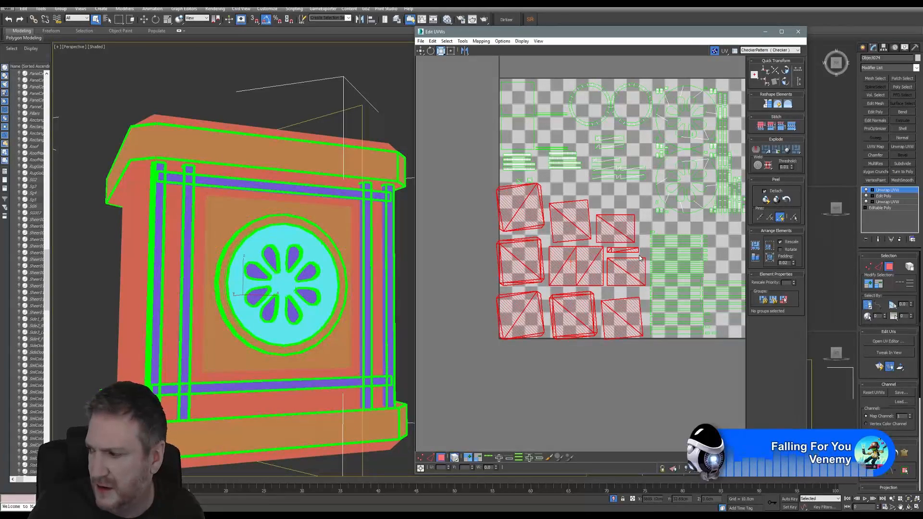
pyautogui.click(419, 54)
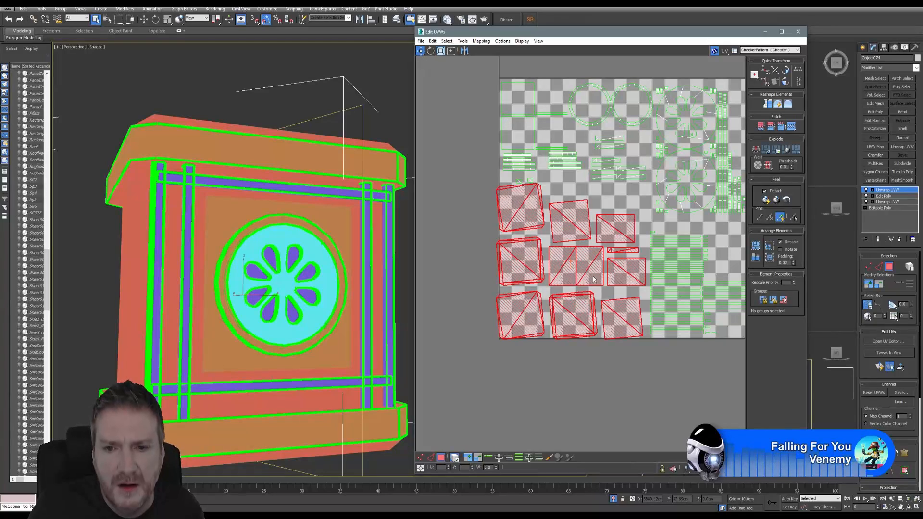
pyautogui.moveTo(583, 270); pyautogui.dragTo(588, 268)
pyautogui.moveTo(589, 314); pyautogui.dragTo(590, 313)
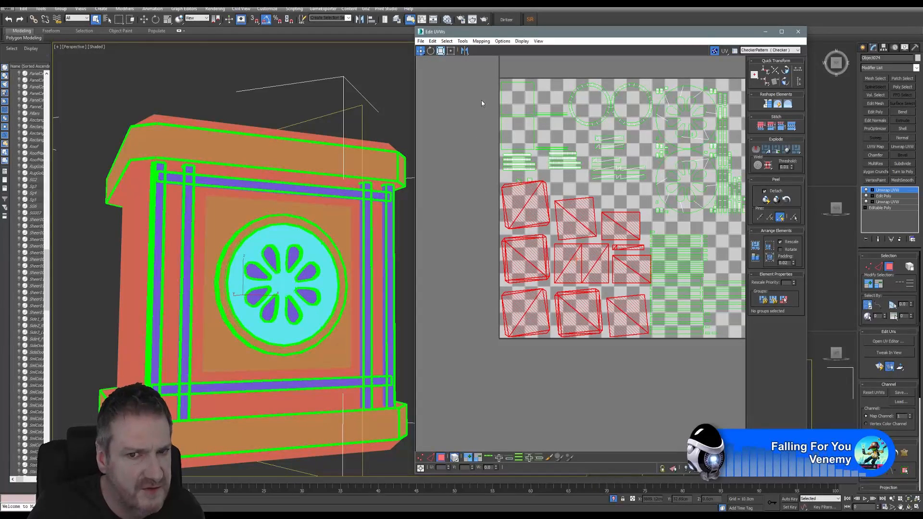
# Step: Reselect the long horizontal strip shells, shrink them slightly and shift them against the tile's right edge, clear of the panel shells
pyautogui.moveTo(643, 249); pyautogui.dragTo(569, 234, button='middle')
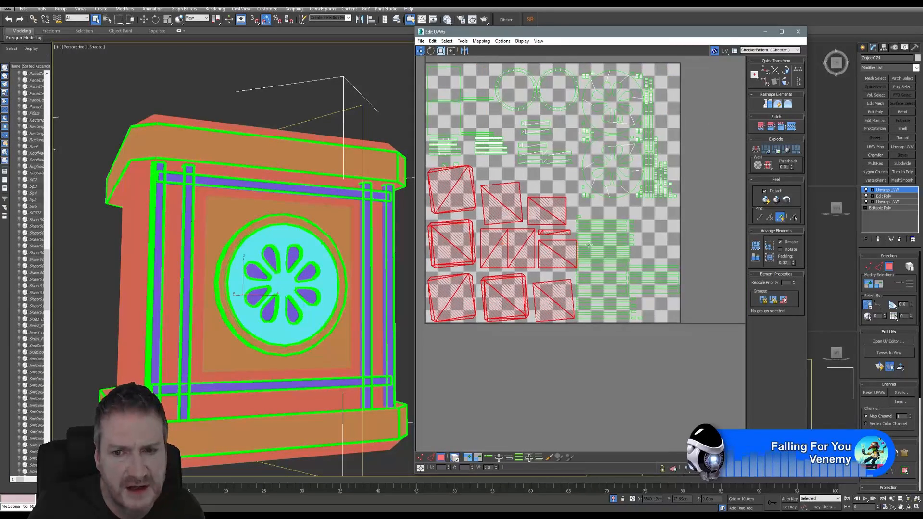
pyautogui.moveTo(714, 216); pyautogui.dragTo(581, 338)
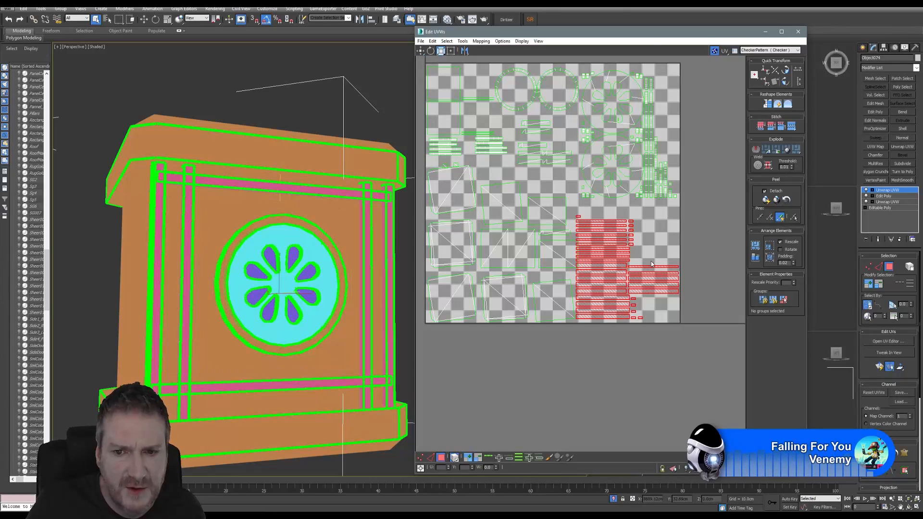
pyautogui.scroll(2, 634, 307)
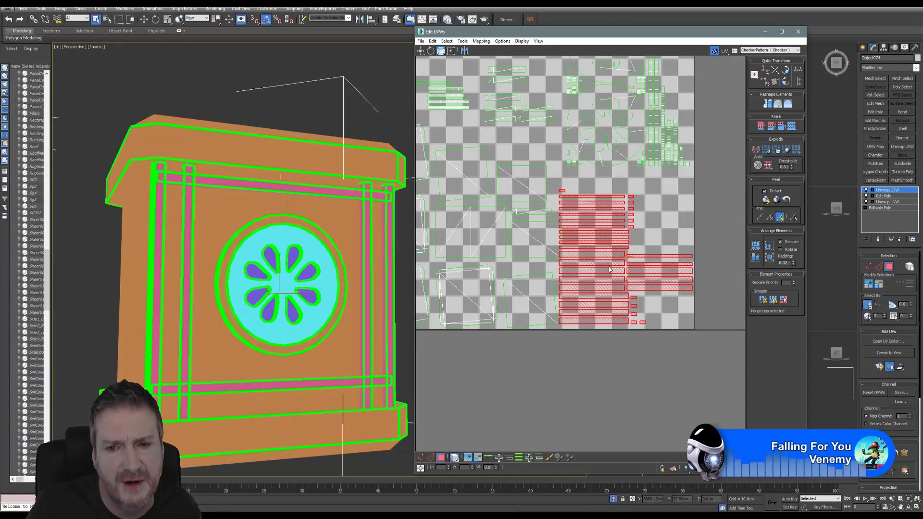
pyautogui.scroll(1, 620, 288)
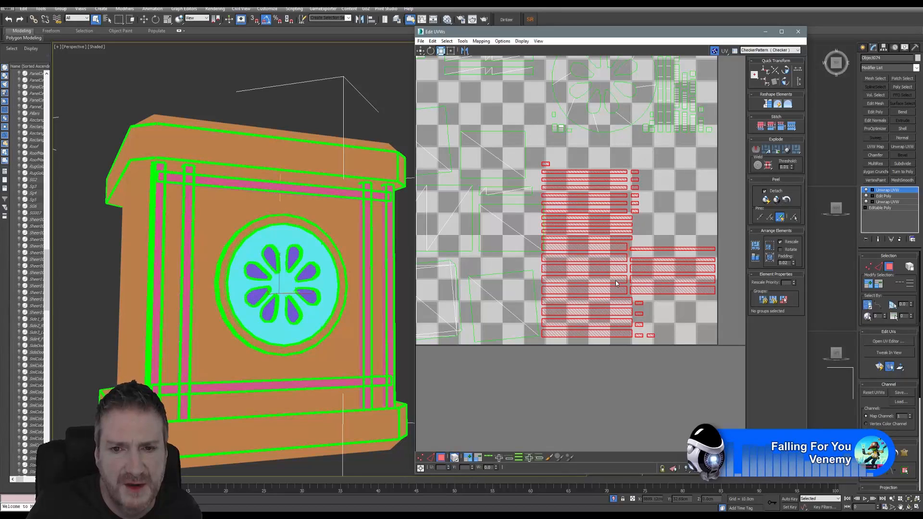
pyautogui.scroll(-1, 615, 280)
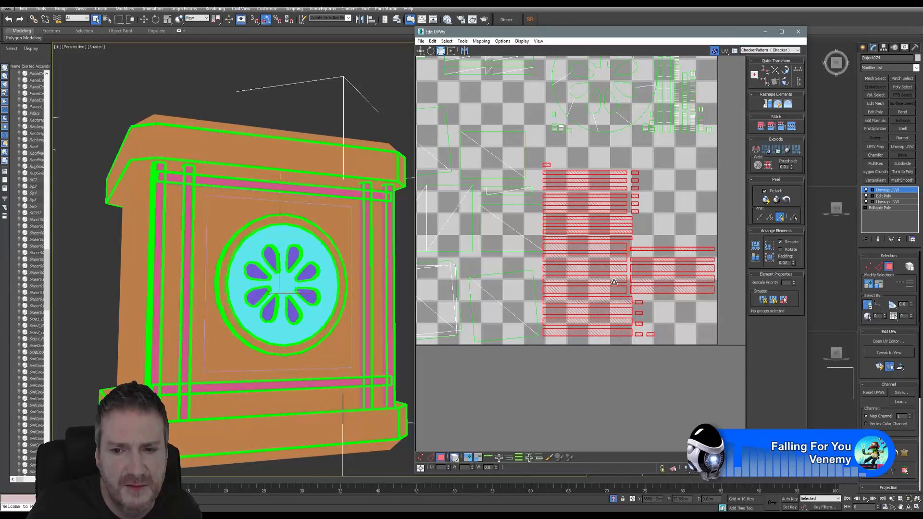
pyautogui.moveTo(584, 238); pyautogui.dragTo(614, 246)
pyautogui.click(421, 51)
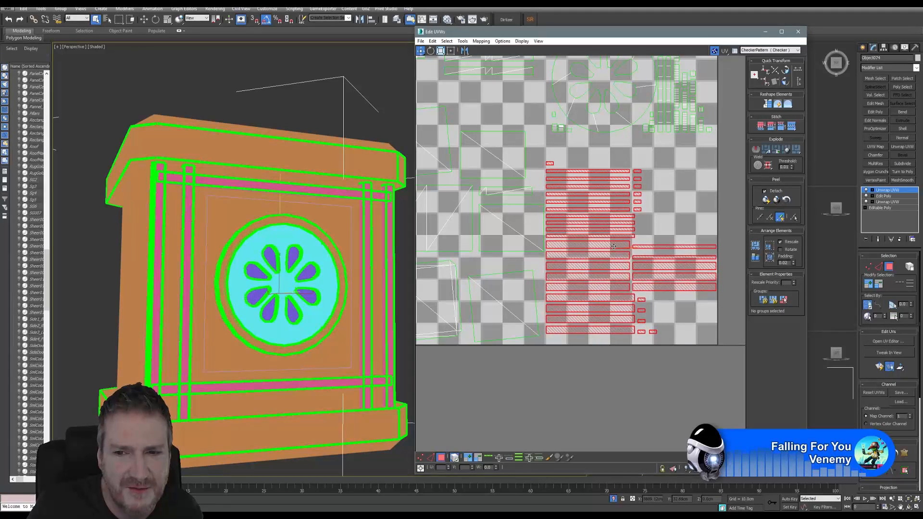
pyautogui.scroll(-2, 557, 347)
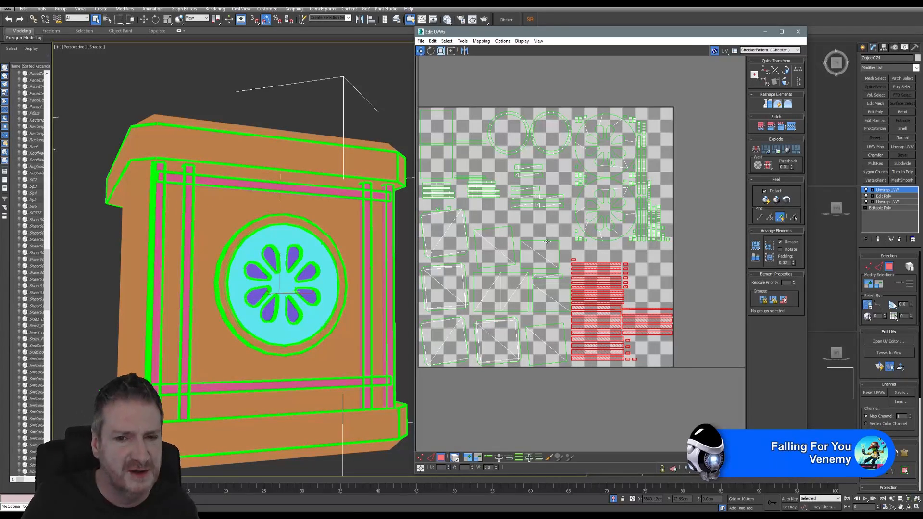
# Step: Deselect the strip shells, then close the UV editor and leave polygon selection mode
pyautogui.moveTo(547, 241); pyautogui.dragTo(572, 244, button='middle')
pyautogui.scroll(-1, 563, 262)
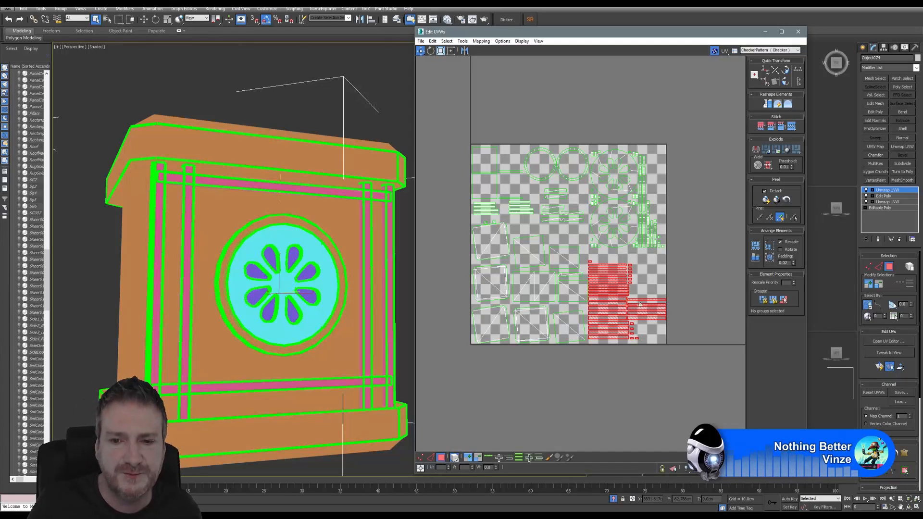
pyautogui.moveTo(591, 234); pyautogui.dragTo(598, 234, button='middle')
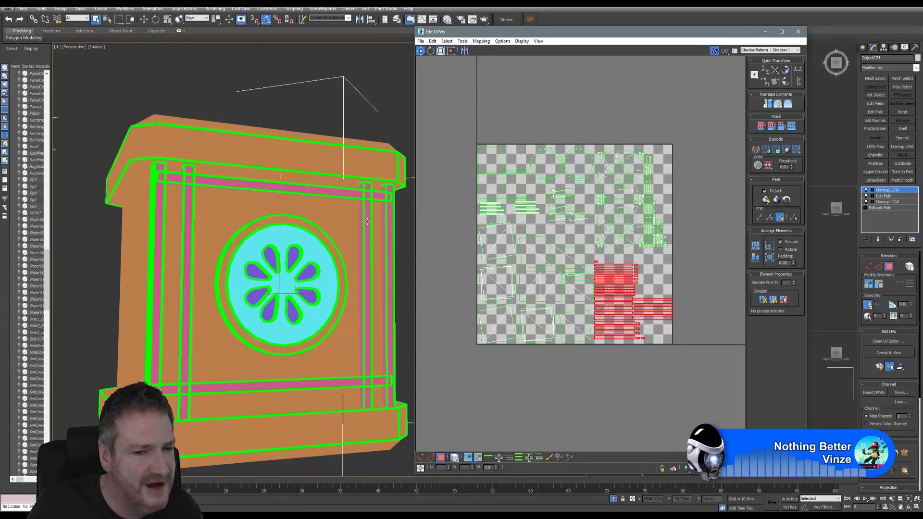
pyautogui.click(733, 138)
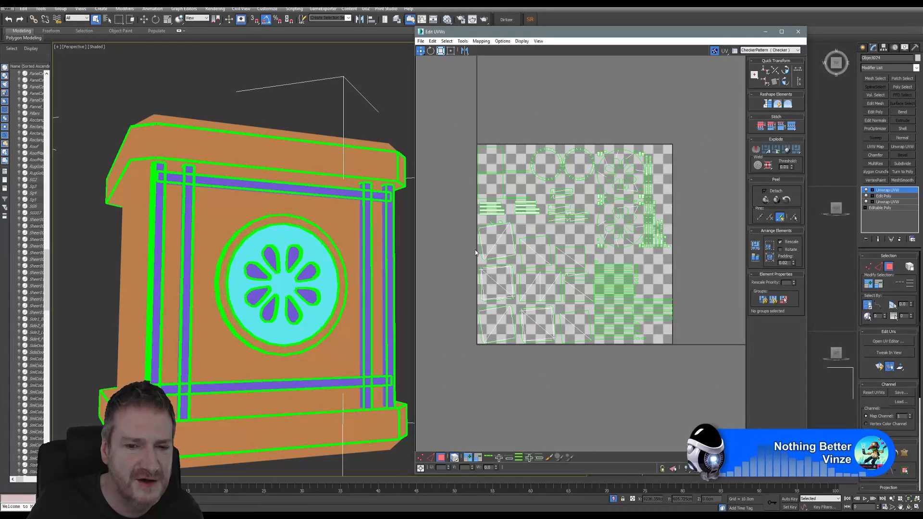
pyautogui.scroll(4, 474, 312)
pyautogui.scroll(-5, 518, 426)
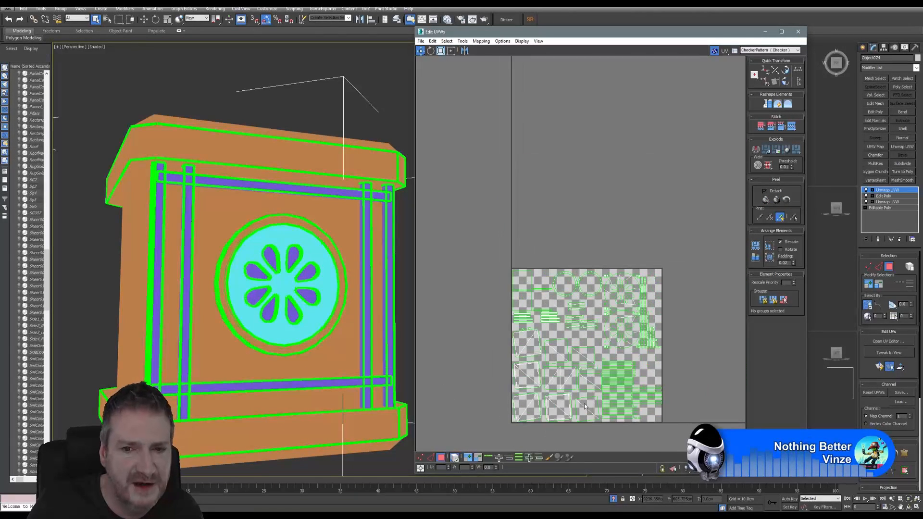
pyautogui.moveTo(584, 403); pyautogui.dragTo(565, 315, button='middle')
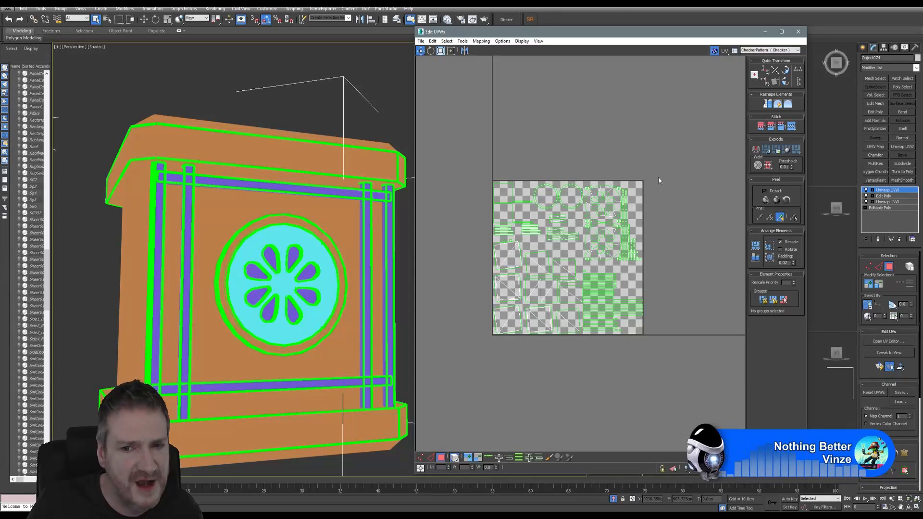
pyautogui.click(798, 31)
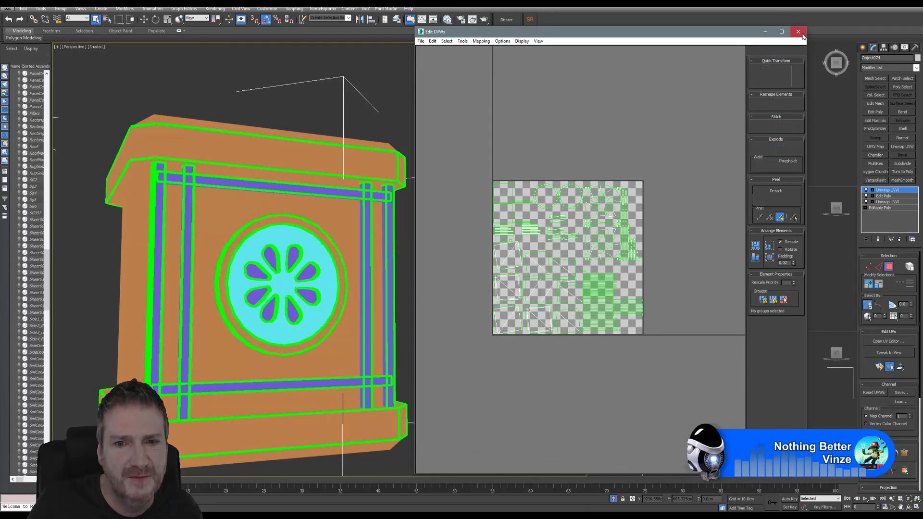
pyautogui.click(889, 267)
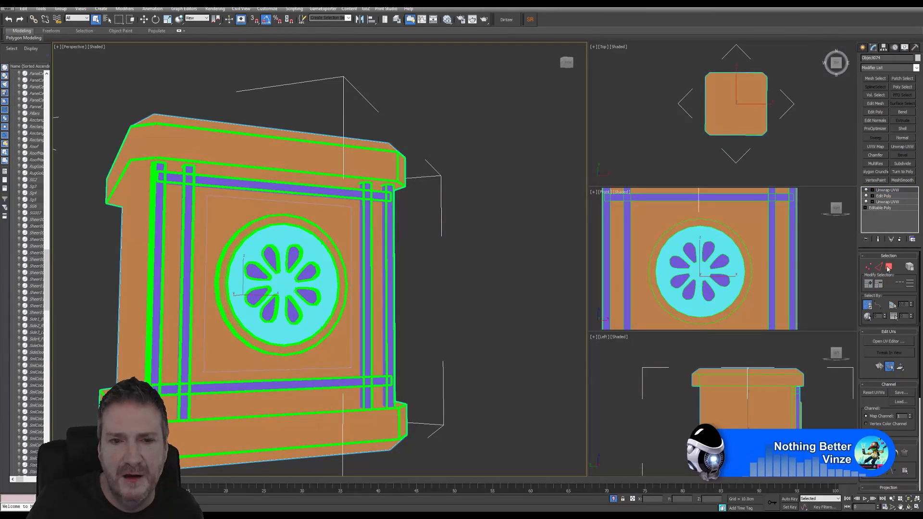
# Step: Collapse the box's entire modifier stack into a single Editable Poly and accept the warning
pyautogui.moveTo(424, 228); pyautogui.dragTo(447, 227, button='middle')
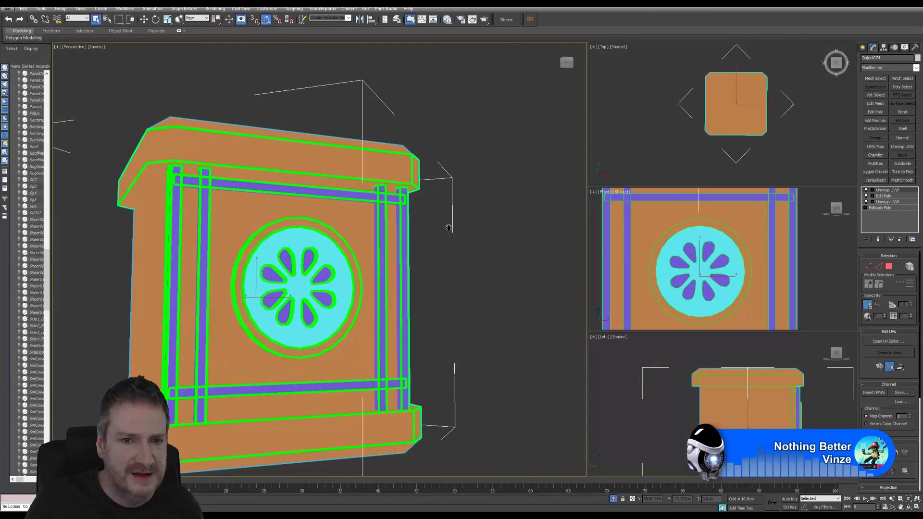
pyautogui.rightClick(888, 194)
pyautogui.click(847, 265)
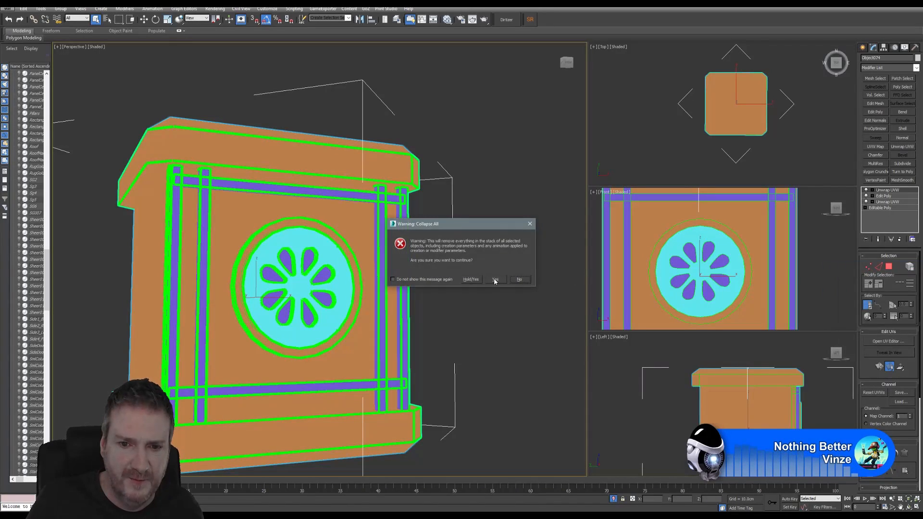
pyautogui.click(494, 281)
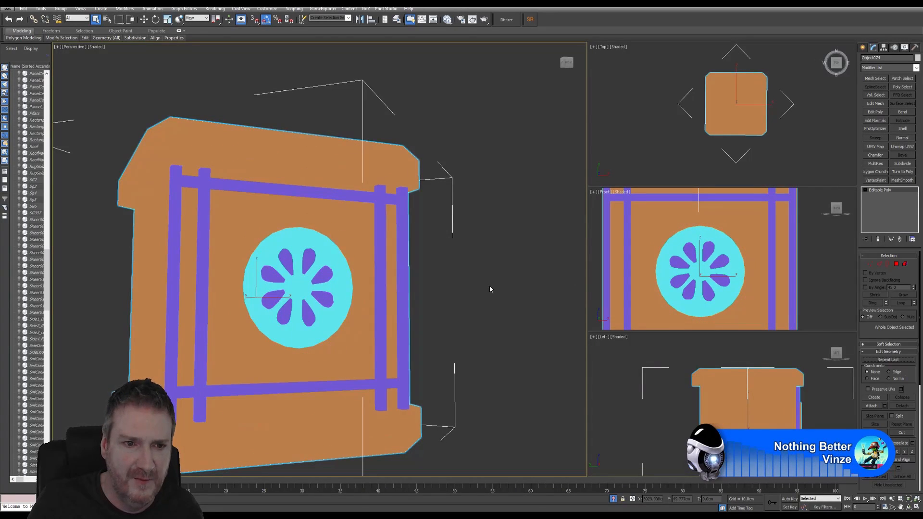
pyautogui.moveTo(489, 285)
pyautogui.mouseDown(button='middle')
pyautogui.moveTo(479, 277)
pyautogui.moveTo(493, 278)
pyautogui.mouseUp(button='middle')
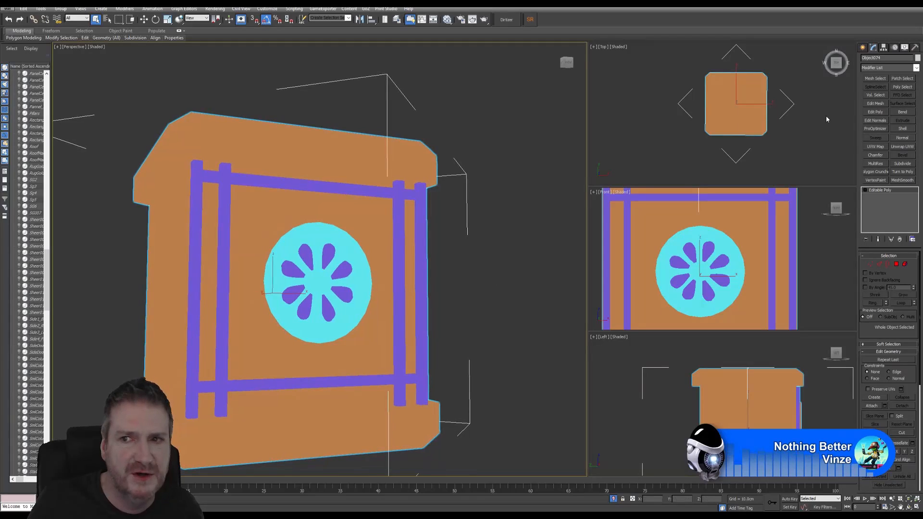
# Step: Switch to File Explorer and examine the export folder names in UE4 Projects\Models\ArtDeco Building\Exports on the Work (E:) drive
pyautogui.click(883, 57)
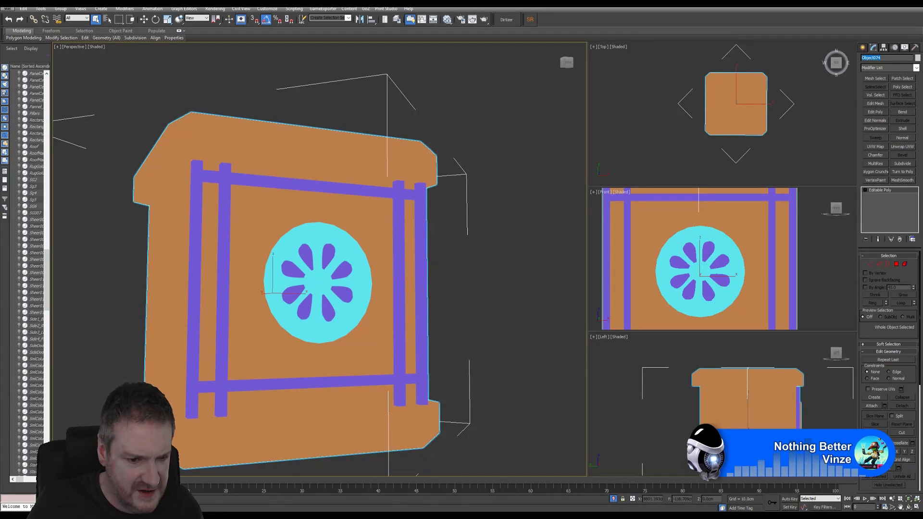
pyautogui.press('super+e')
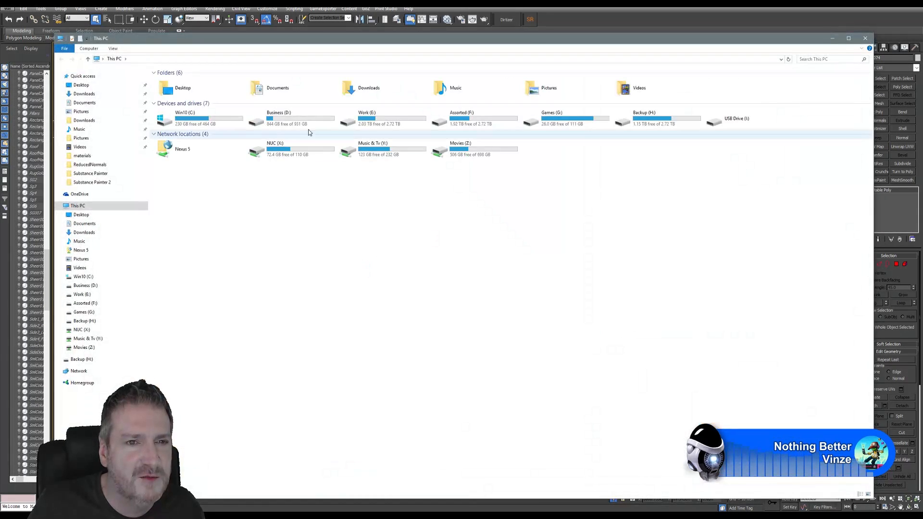
pyautogui.click(368, 120)
pyautogui.doubleClick(368, 123)
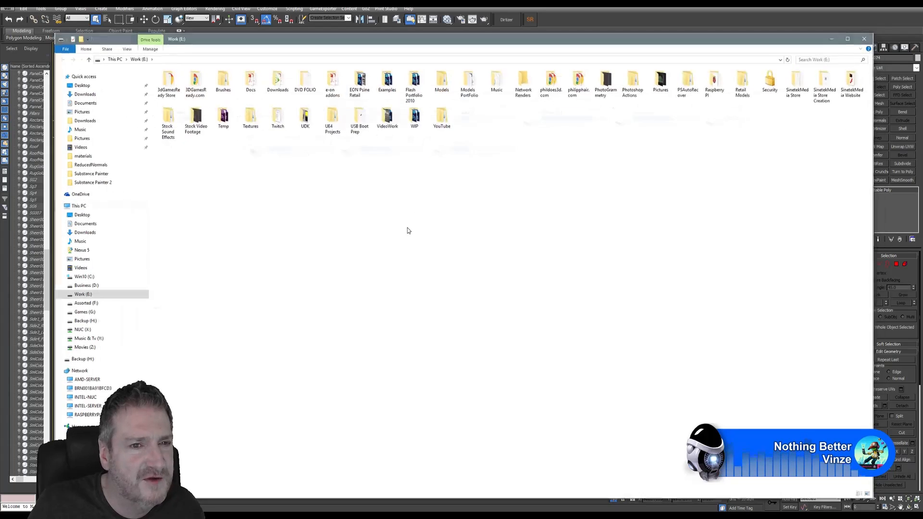
pyautogui.doubleClick(332, 119)
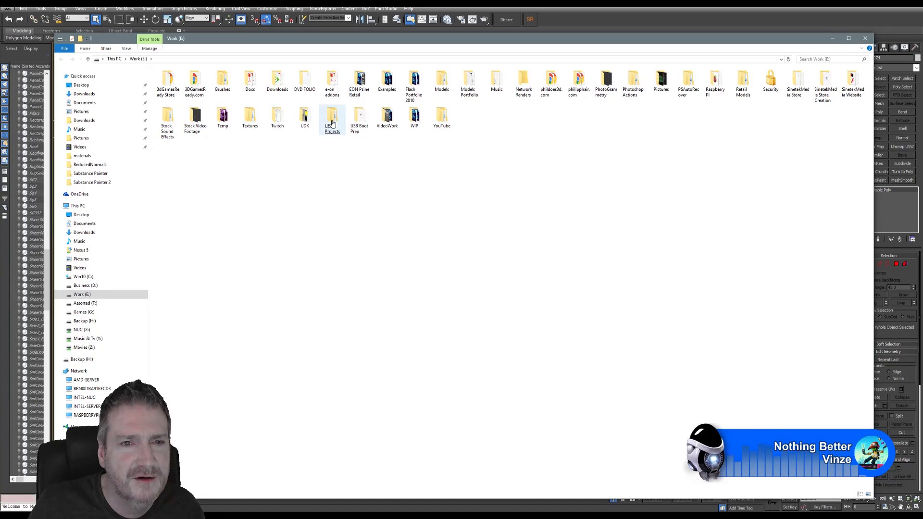
pyautogui.doubleClick(210, 90)
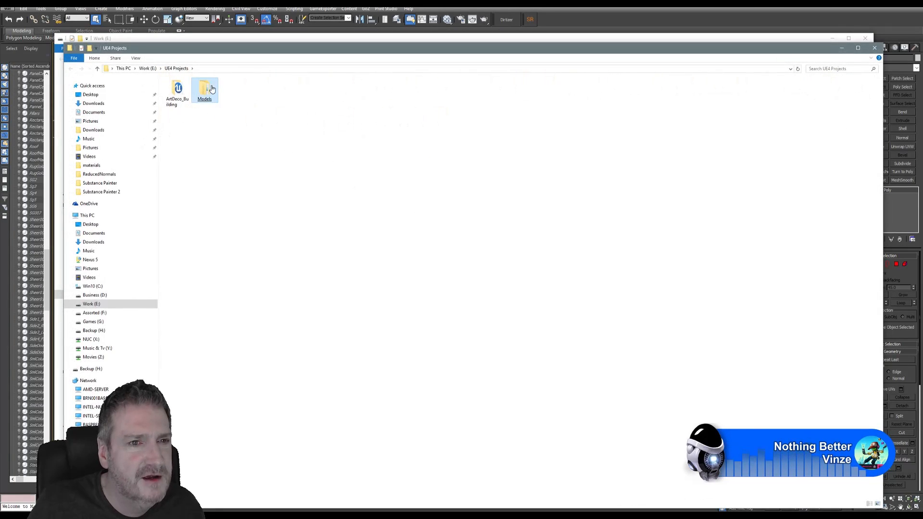
pyautogui.doubleClick(186, 46)
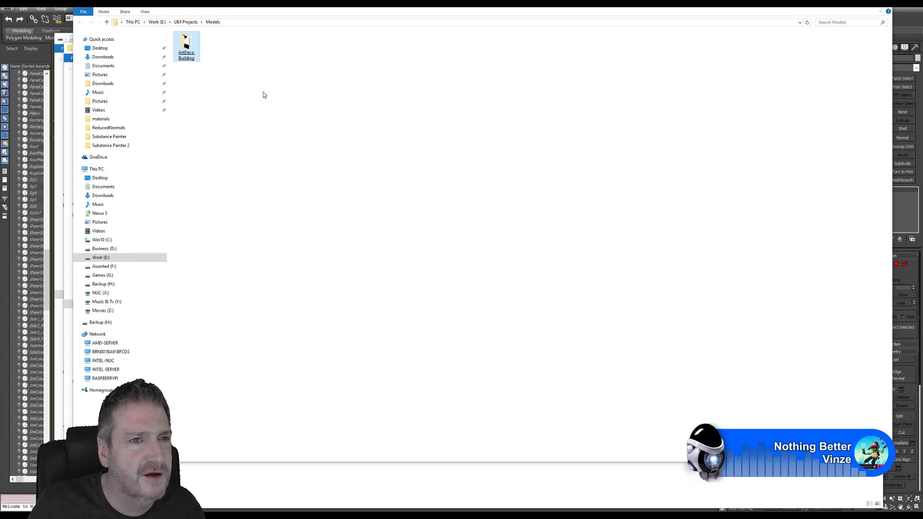
pyautogui.doubleClick(223, 53)
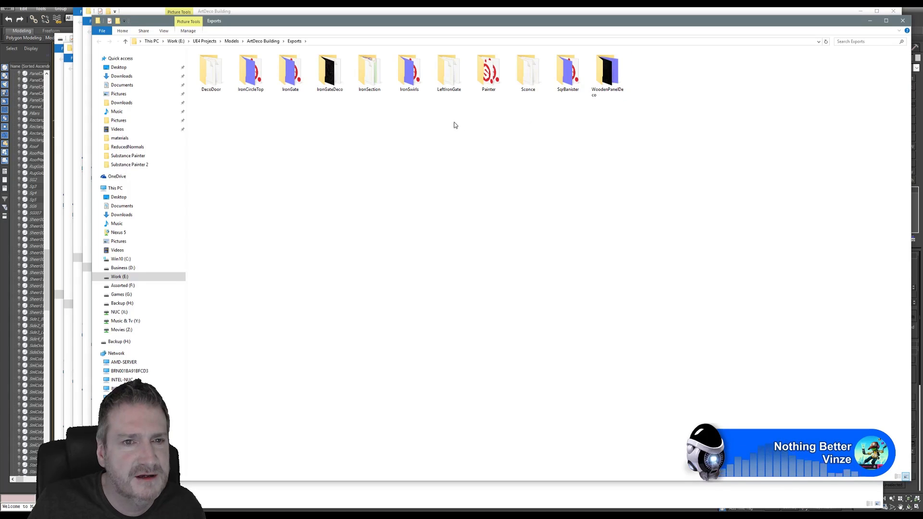
pyautogui.click(870, 21)
pyautogui.click(893, 10)
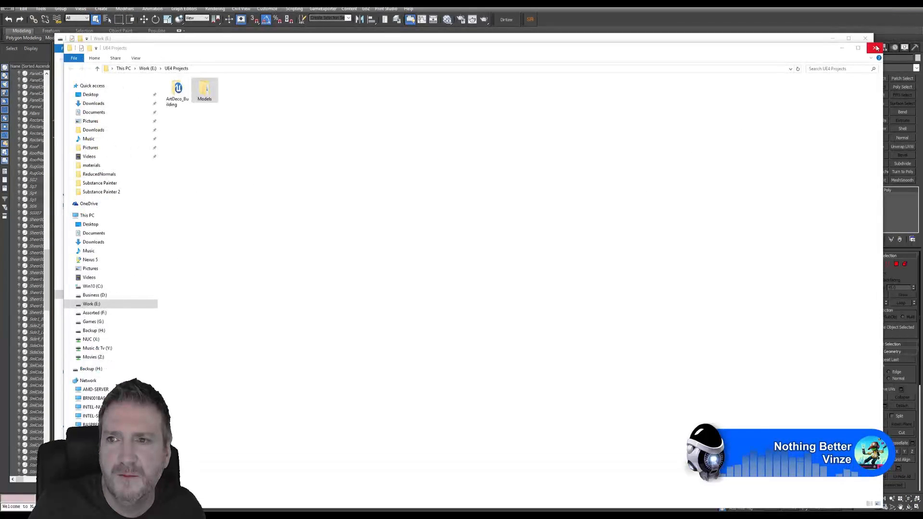
pyautogui.click(865, 39)
pyautogui.click(865, 39)
pyautogui.click(865, 39)
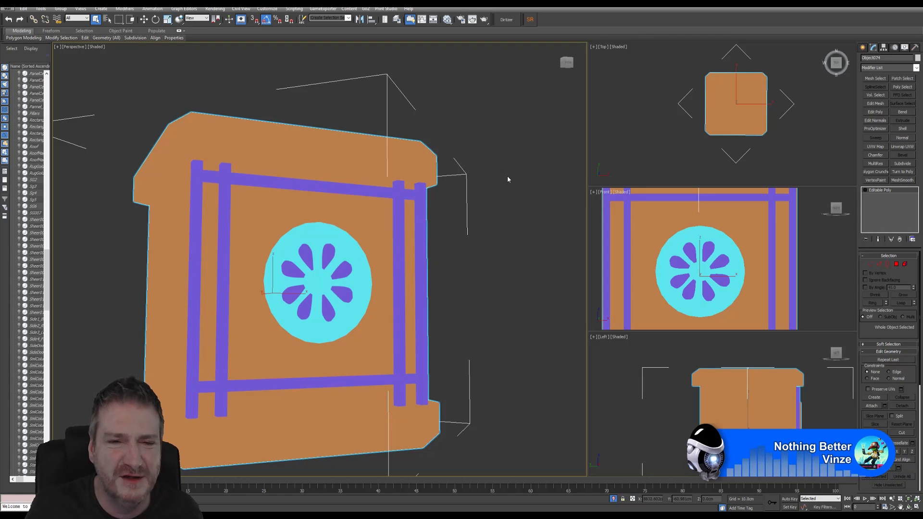
# Step: Switch to the Windows Control Panel and examine the monitor's associated colour profile in Color Management
pyautogui.moveTo(505, 163); pyautogui.dragTo(520, 149, button='middle')
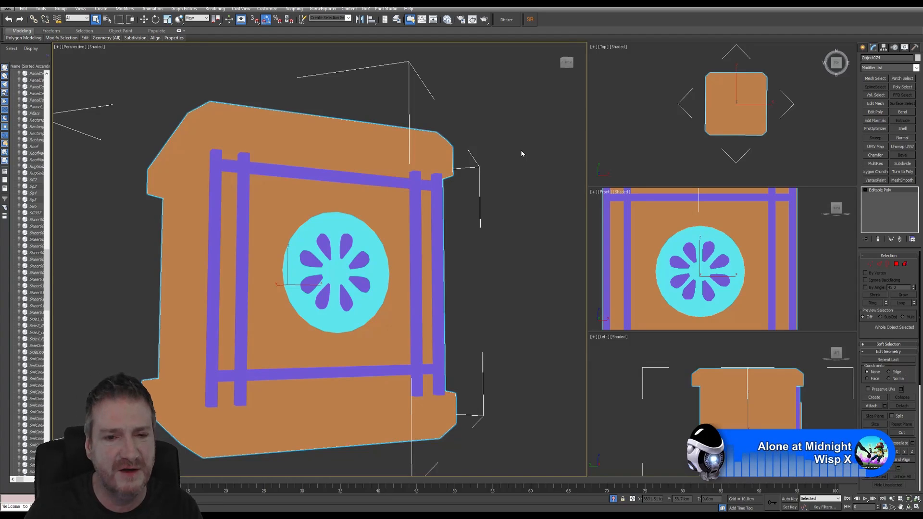
pyautogui.press('super')
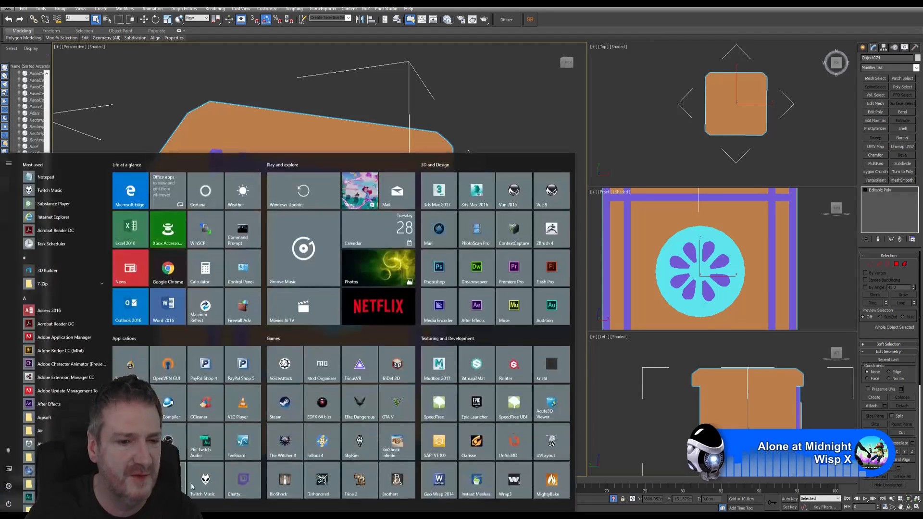
pyautogui.click(250, 268)
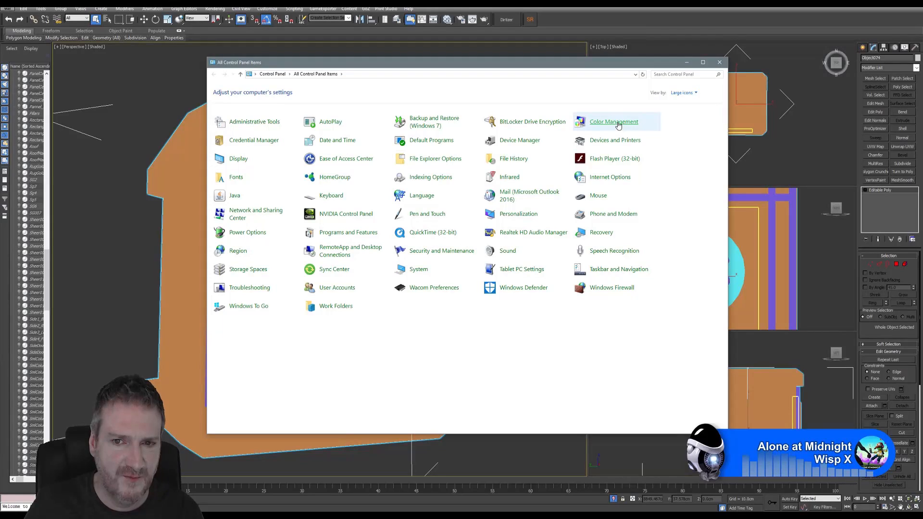
pyautogui.click(619, 123)
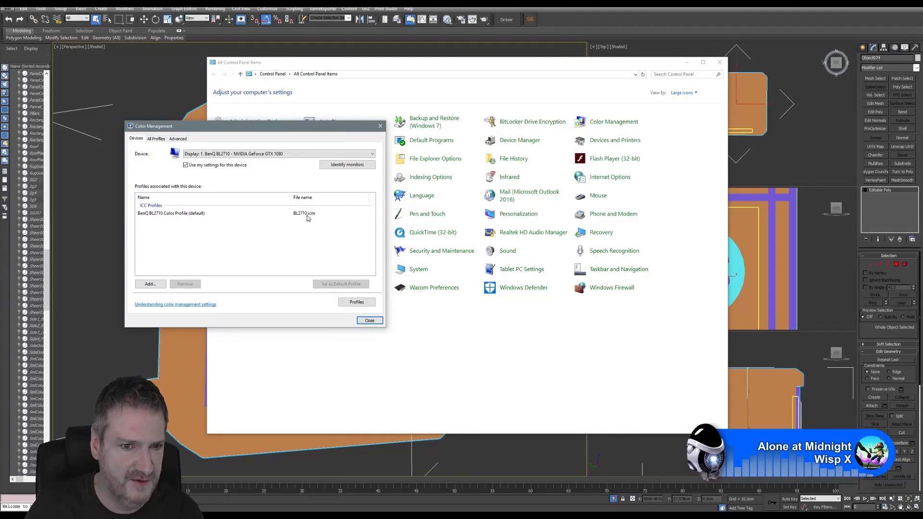
pyautogui.click(369, 320)
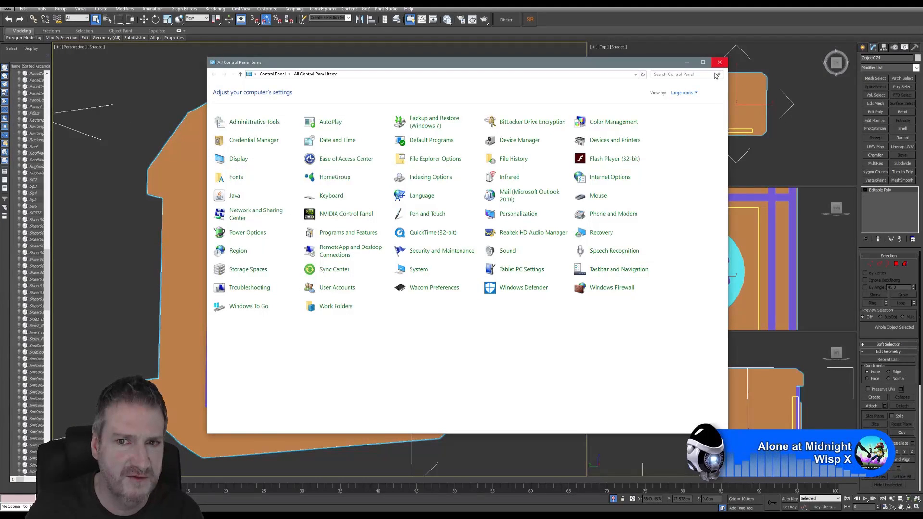
pyautogui.click(608, 123)
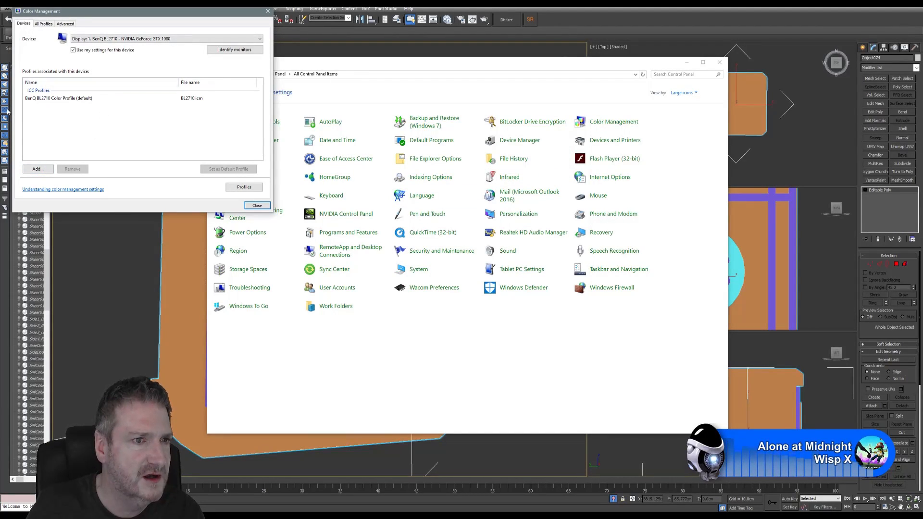
pyautogui.click(257, 205)
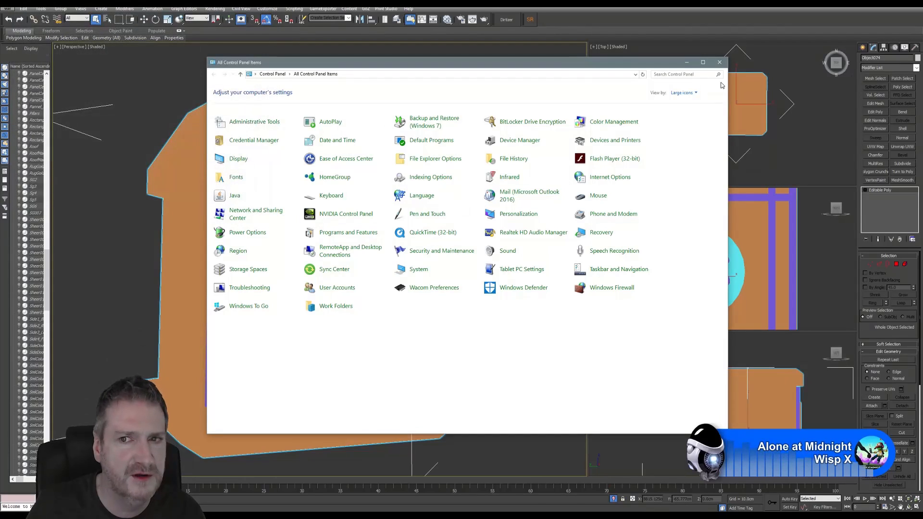
pyautogui.click(719, 62)
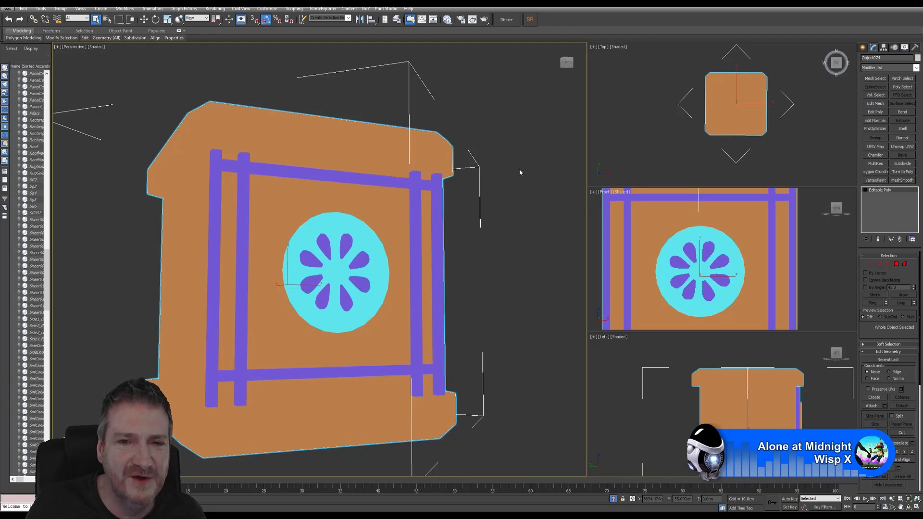
pyautogui.moveTo(520, 172); pyautogui.dragTo(525, 167, button='middle')
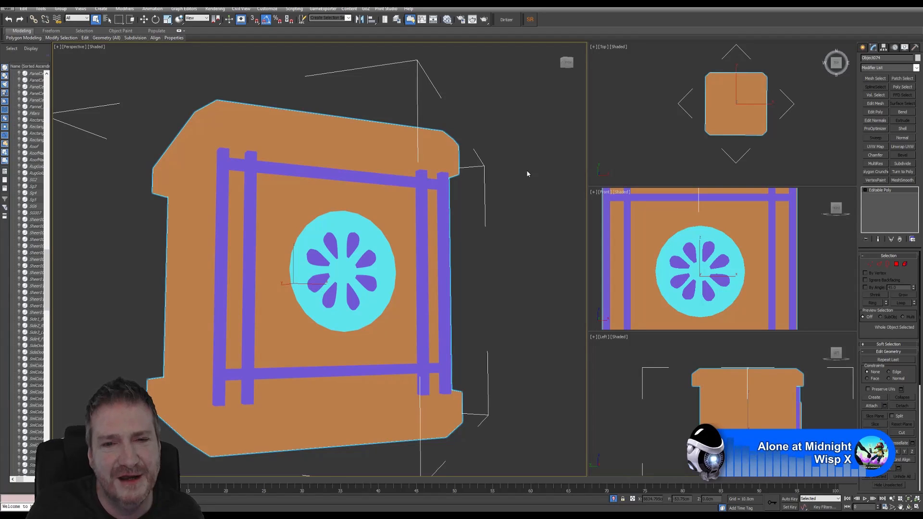
pyautogui.moveTo(527, 171); pyautogui.dragTo(532, 170, button='middle')
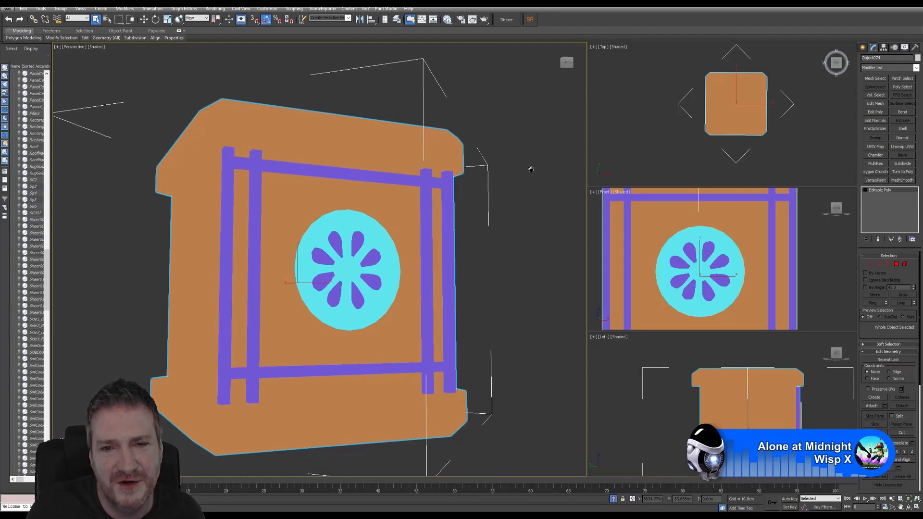
pyautogui.click(909, 507)
pyautogui.moveTo(373, 268)
pyautogui.mouseDown()
pyautogui.moveTo(308, 275)
pyautogui.moveTo(375, 274)
pyautogui.mouseUp()
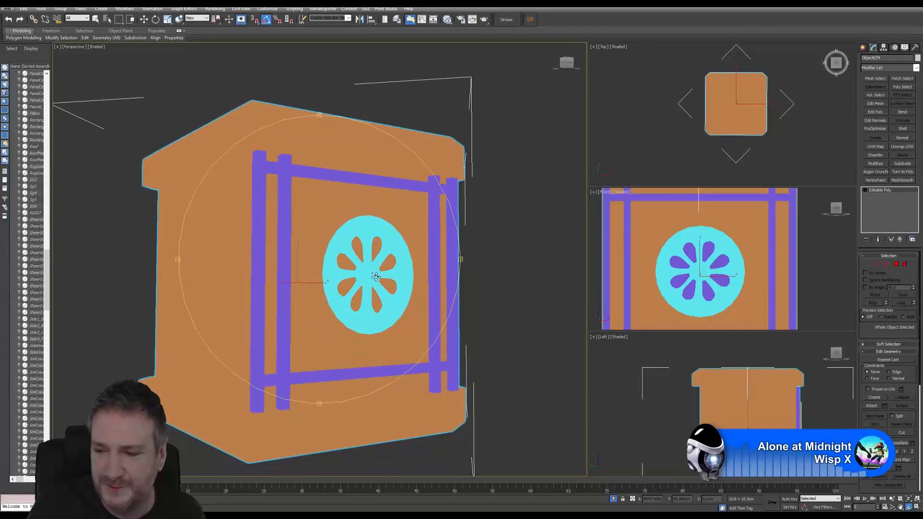
pyautogui.click(96, 19)
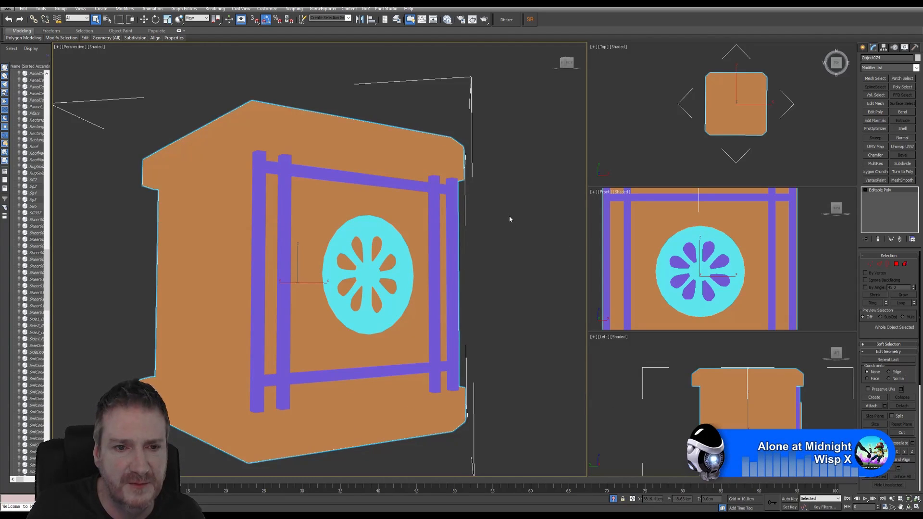
pyautogui.moveTo(510, 217); pyautogui.dragTo(519, 213, button='middle')
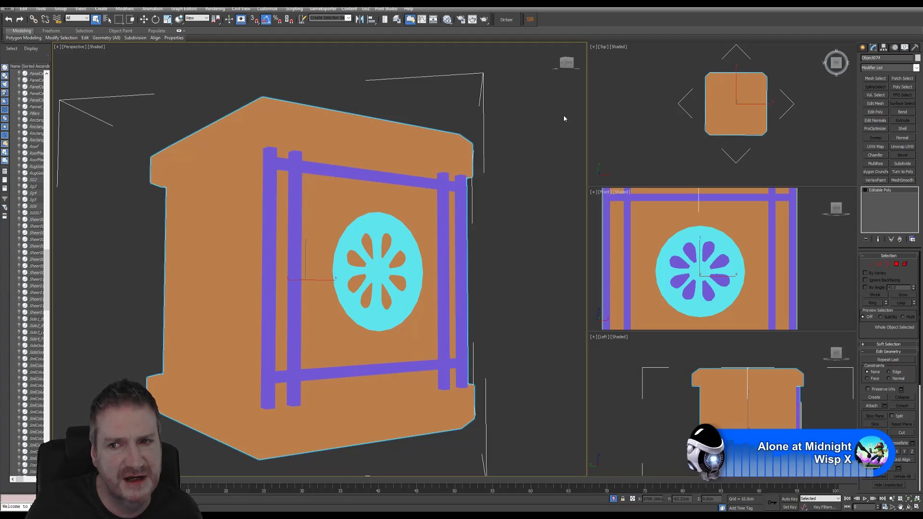
# Step: Rename the collapsed box object to WoodenCornerBox and copy that name for reuse
pyautogui.moveTo(892, 59); pyautogui.dragTo(858, 60)
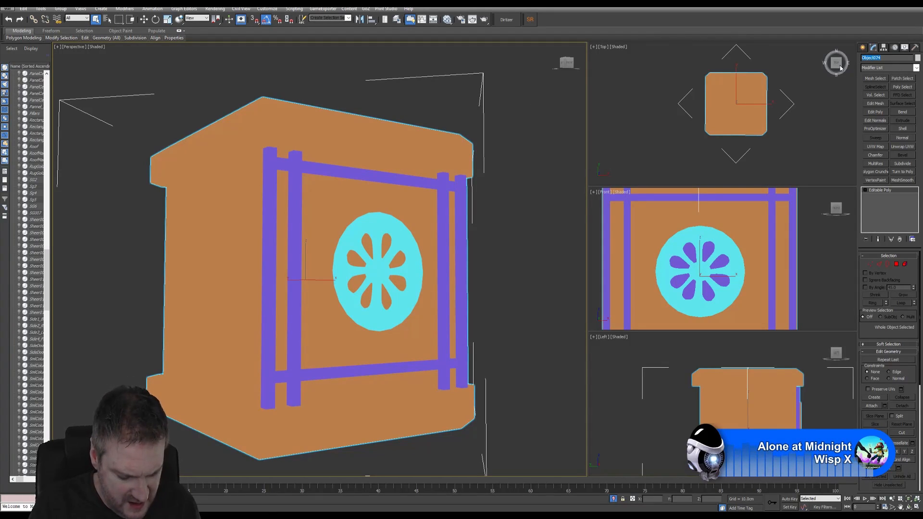
pyautogui.write('Wi')
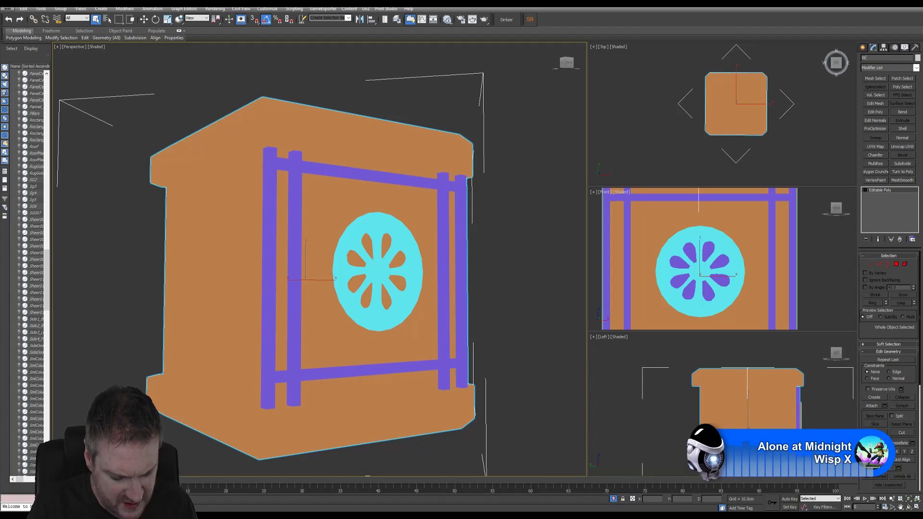
pyautogui.write('odenCornerBox')
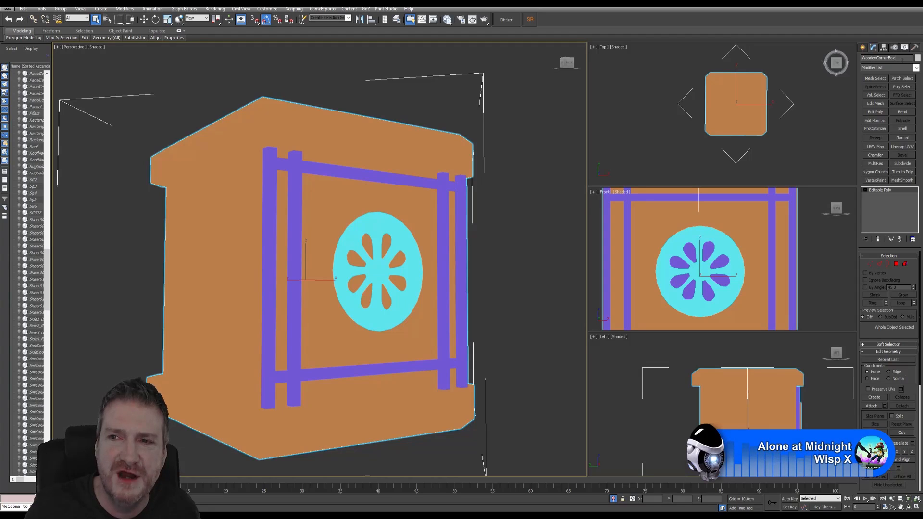
pyautogui.press('Return')
pyautogui.hotkey('ctrl', 'c')
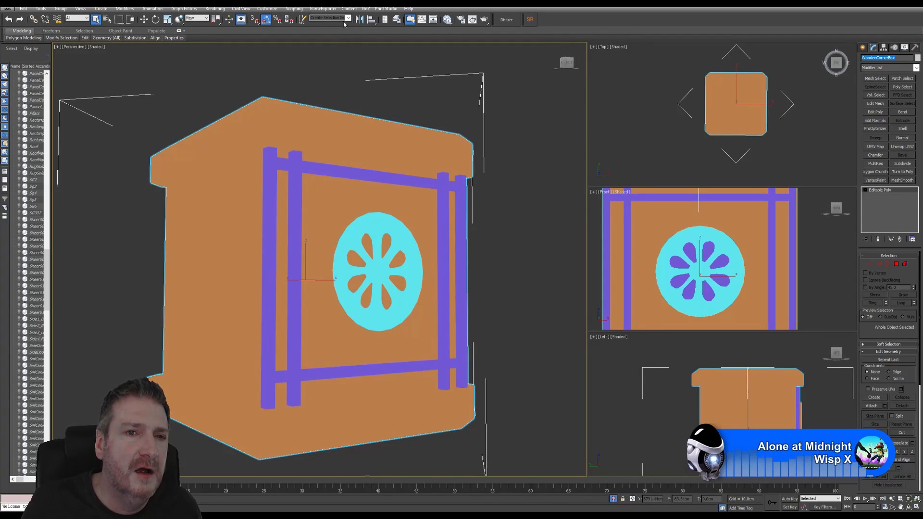
# Step: Start exporting the box as Autodesk FBX and browse to the UE4 Projects\Models\ArtDeco Building\Exports folder on drive E:
pyautogui.click(5, 7)
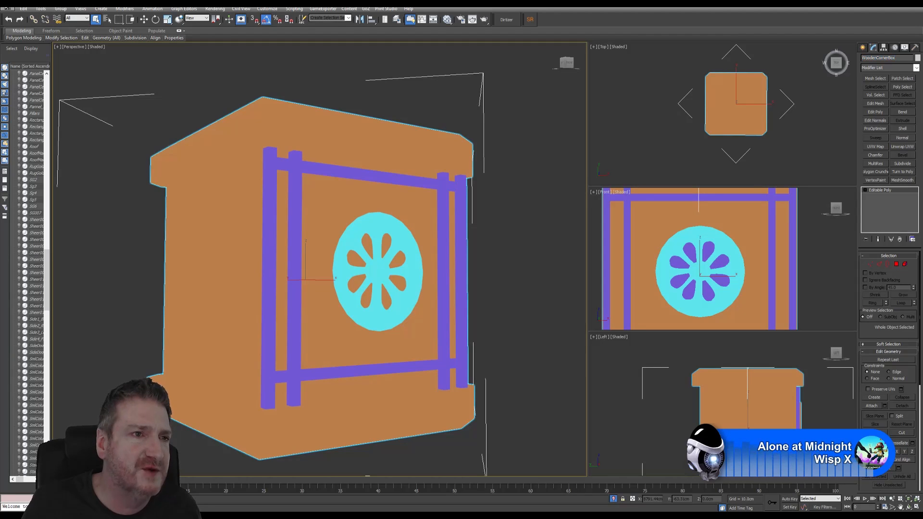
pyautogui.click(10, 8)
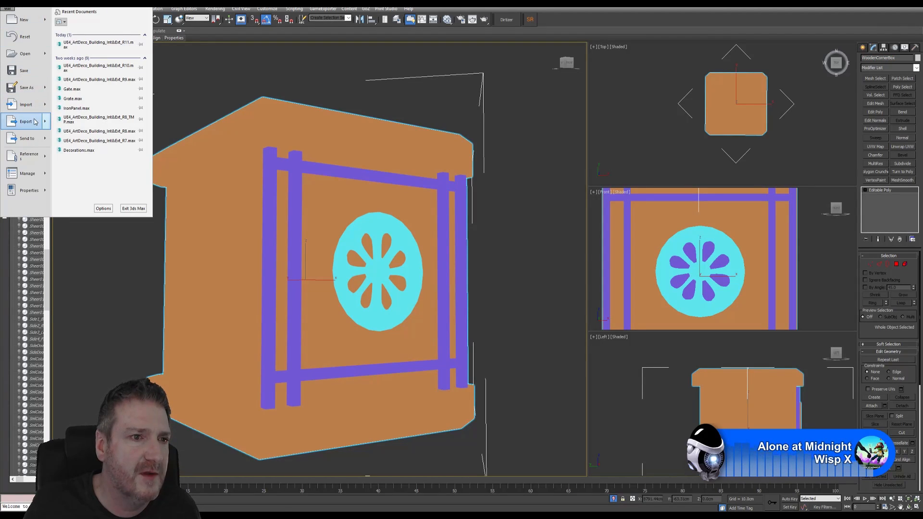
pyautogui.moveTo(34, 121)
pyautogui.click(105, 54)
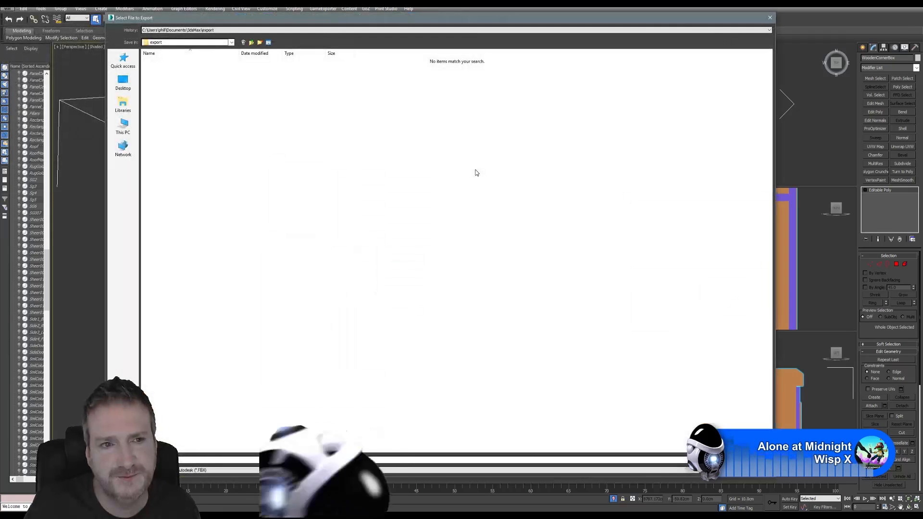
pyautogui.click(221, 30)
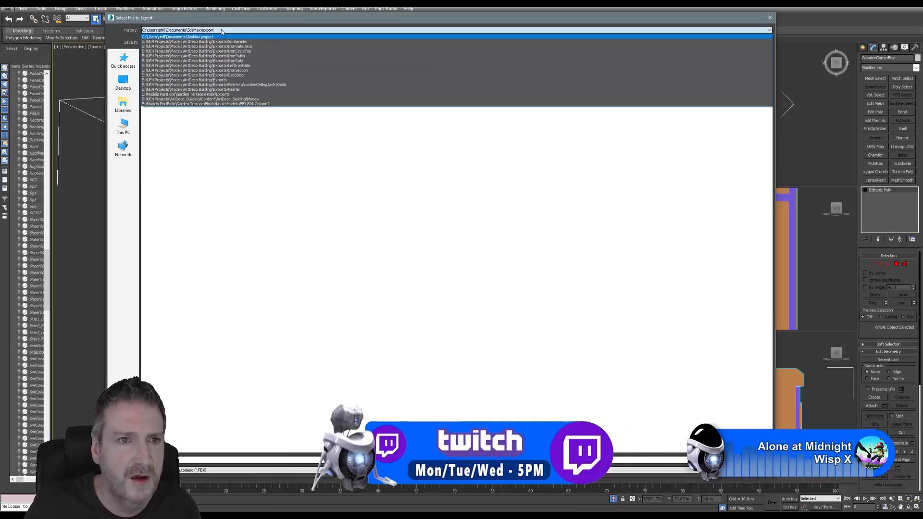
pyautogui.click(253, 41)
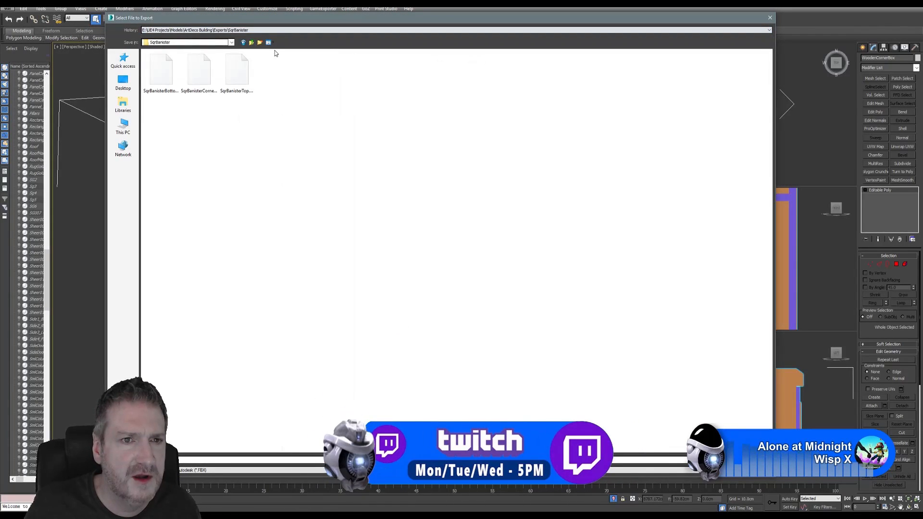
pyautogui.click(252, 43)
# Step: Create a folder named WoodenCornerBox inside Exports and open it as the export location
pyautogui.rightClick(287, 154)
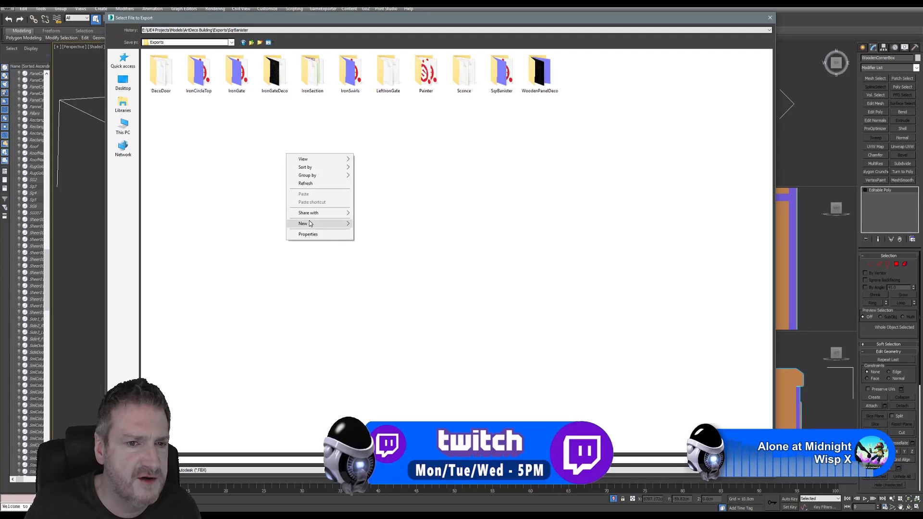
pyautogui.moveTo(307, 223)
pyautogui.click(231, 224)
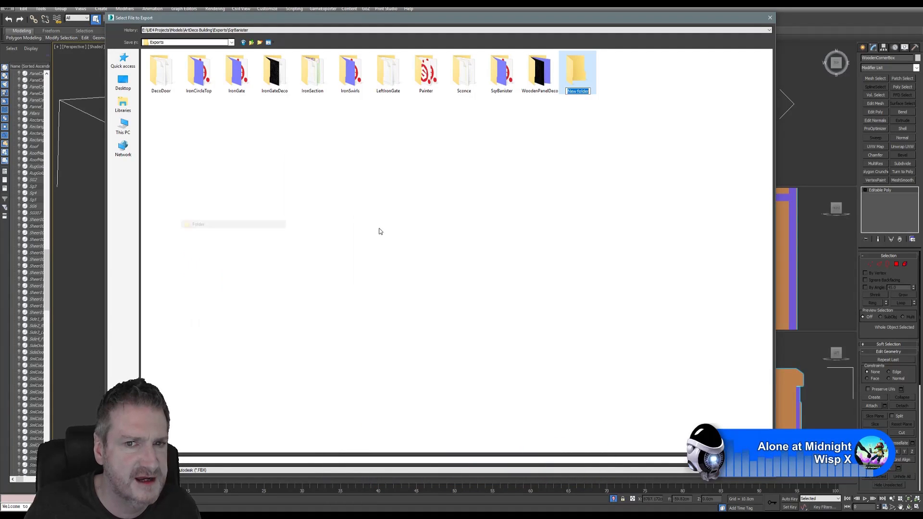
pyautogui.hotkey('ctrl', 'v')
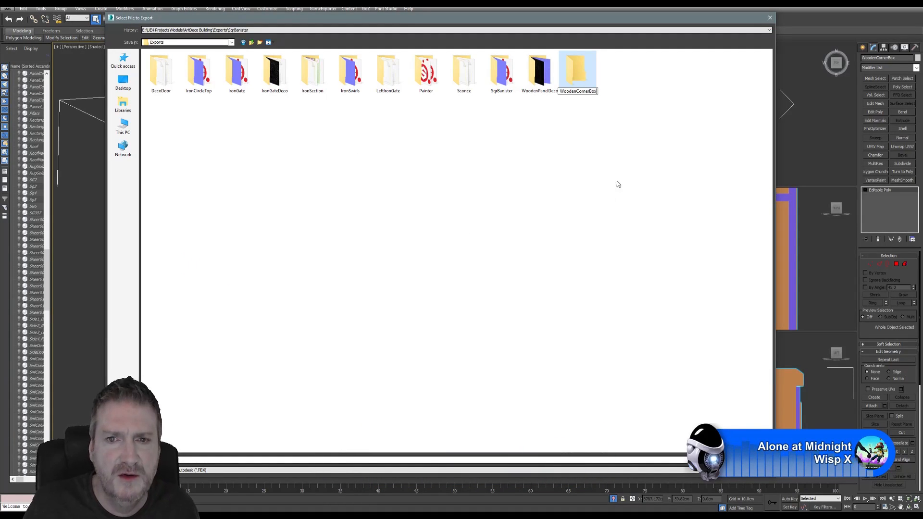
pyautogui.press('Return')
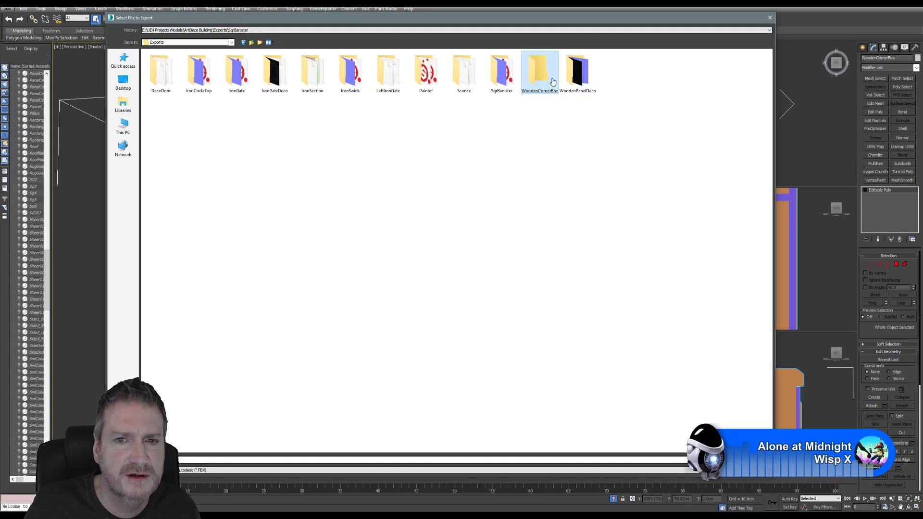
pyautogui.press('Return')
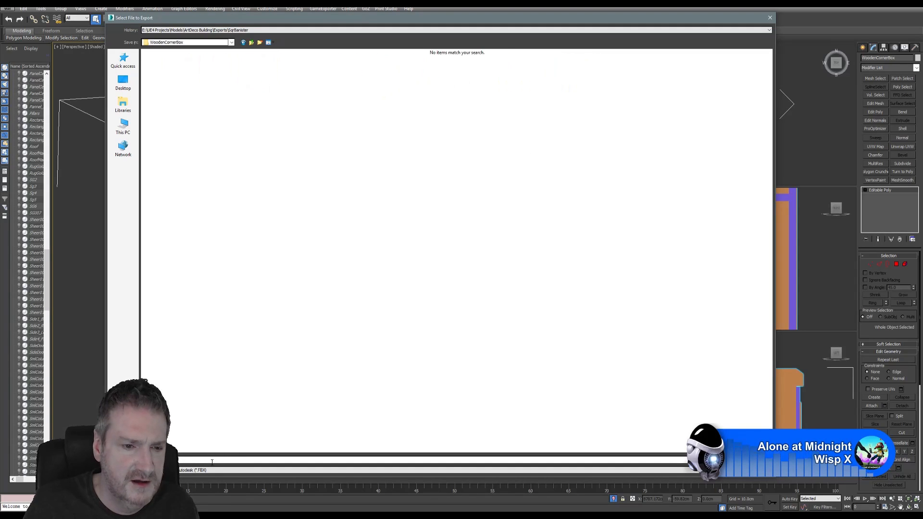
# Step: Name the FBX file WoodenCornerBox and export it with the Painter - UE4 preset
pyautogui.click(241, 460)
pyautogui.hotkey('ctrl', 'v')
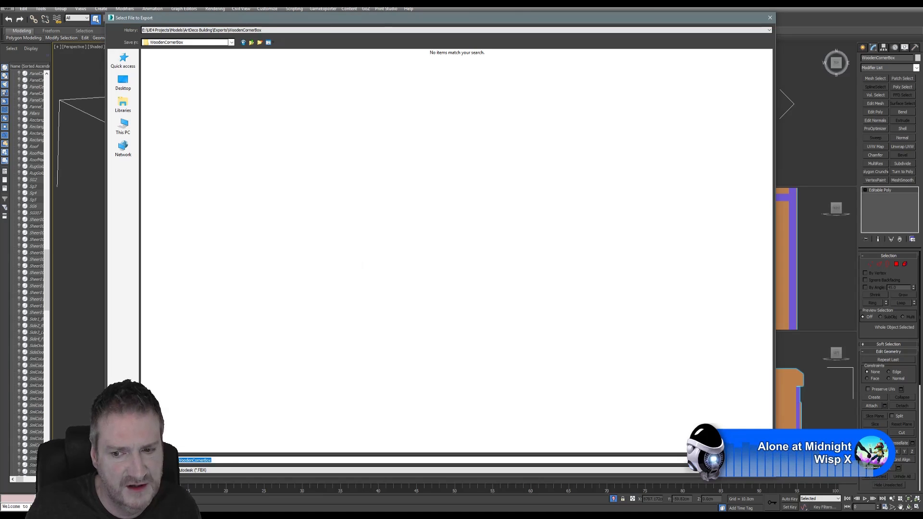
pyautogui.press('Return')
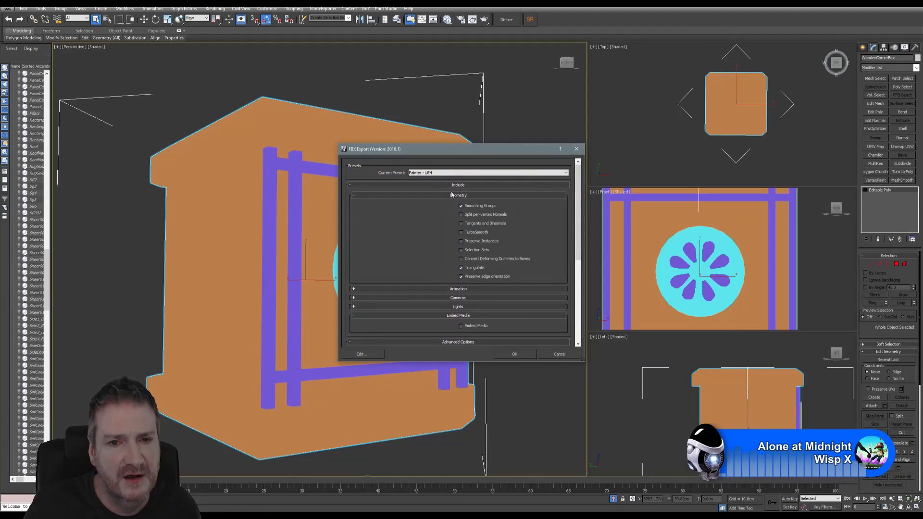
pyautogui.click(515, 355)
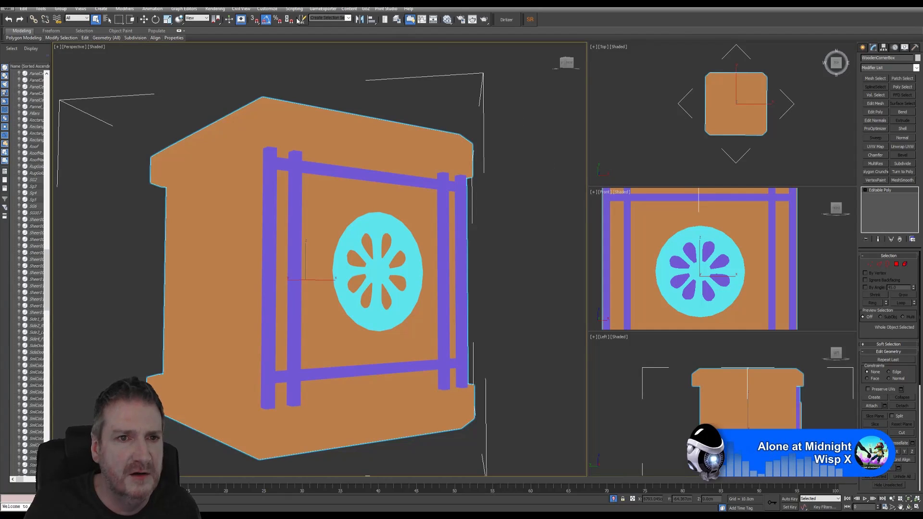
# Step: Set up Render To Texture for the box with a DiffuseMap output element sized 2048x2048
pyautogui.click(215, 9)
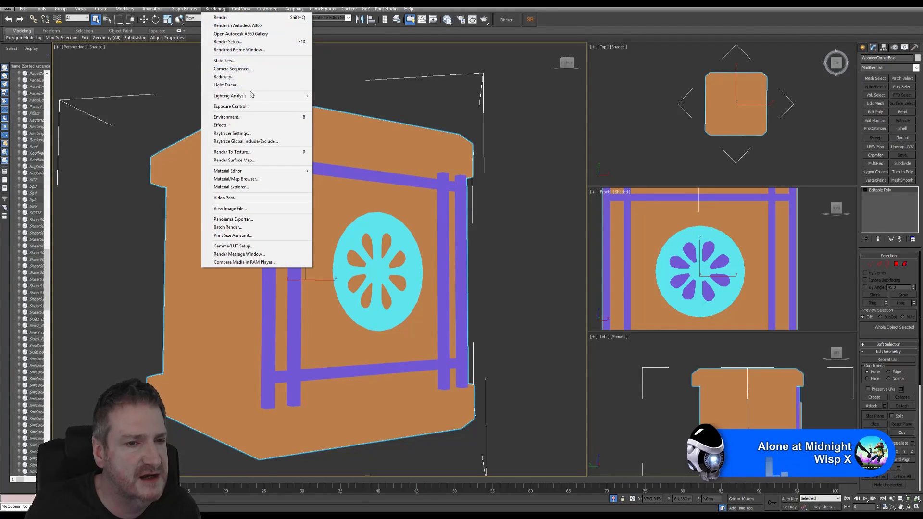
pyautogui.moveTo(250, 96)
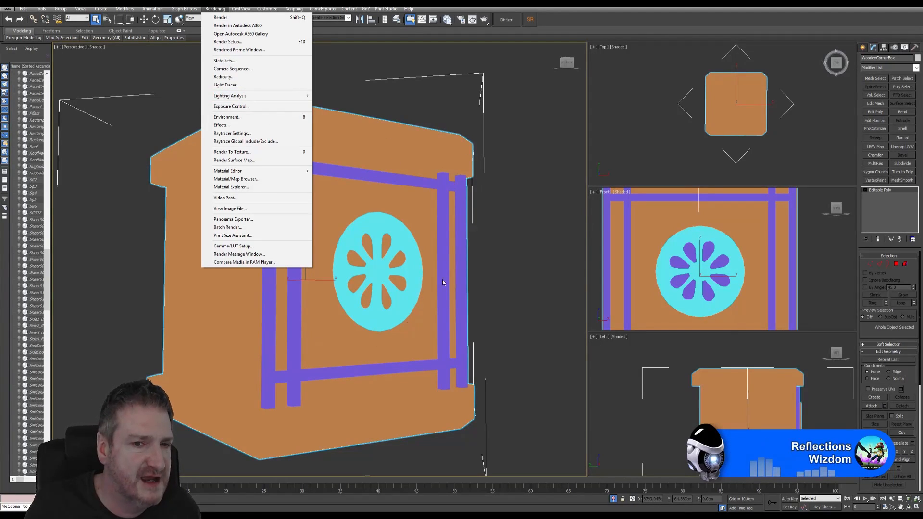
pyautogui.click(234, 152)
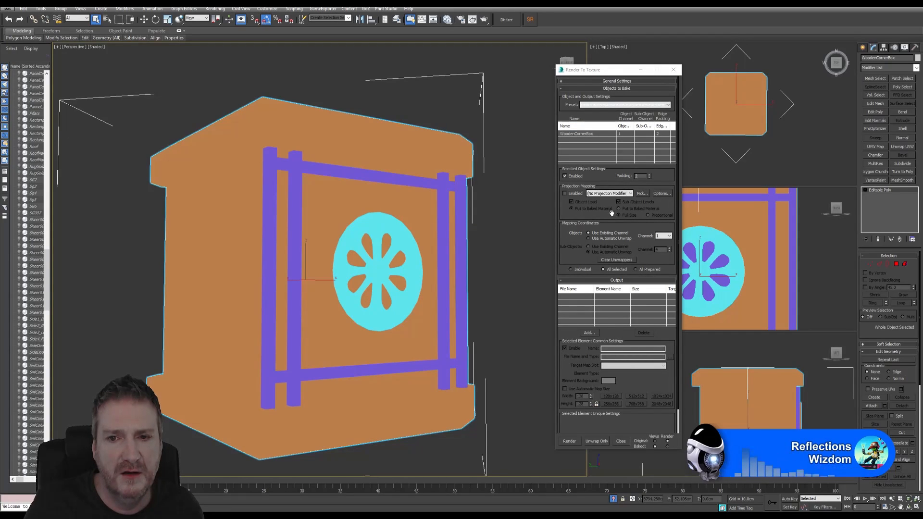
pyautogui.click(589, 332)
pyautogui.click(447, 237)
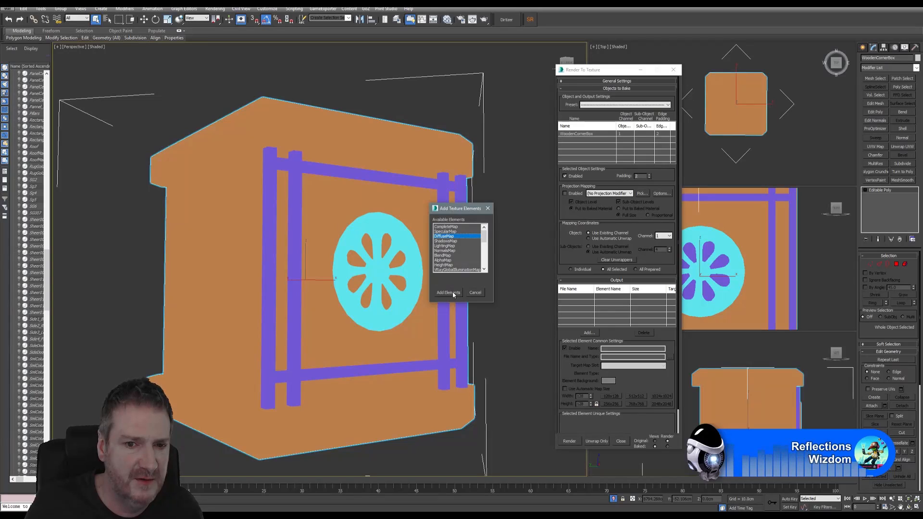
pyautogui.click(448, 293)
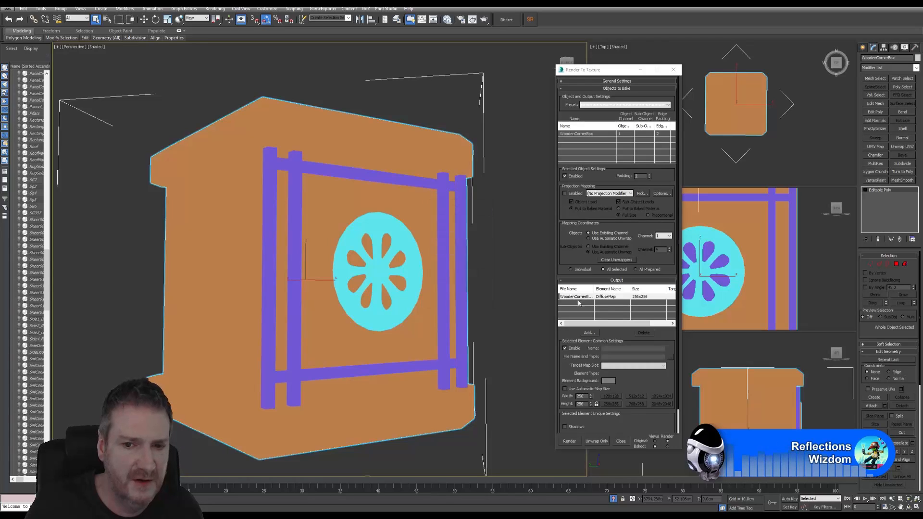
pyautogui.click(661, 404)
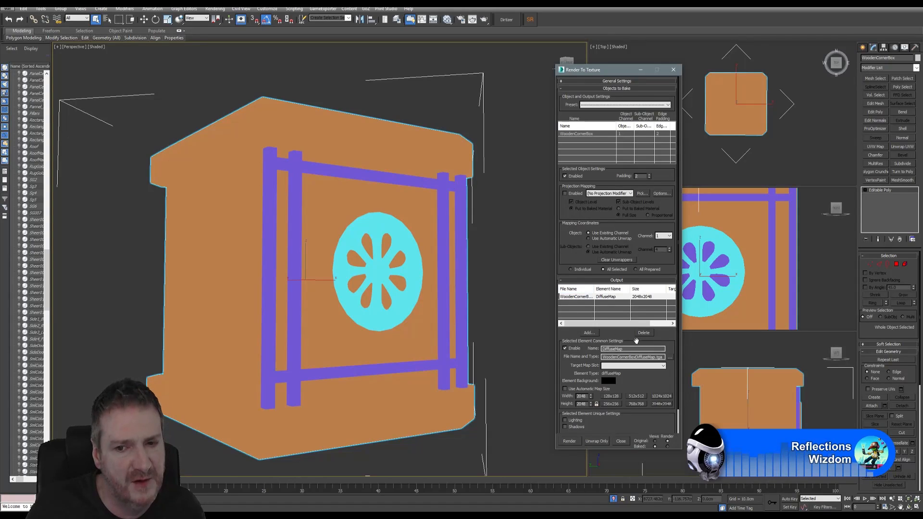
# Step: Browse the DiffuseMap's output file location to the WoodenCornerBox folder inside ArtDeco Building\Exports
pyautogui.click(670, 358)
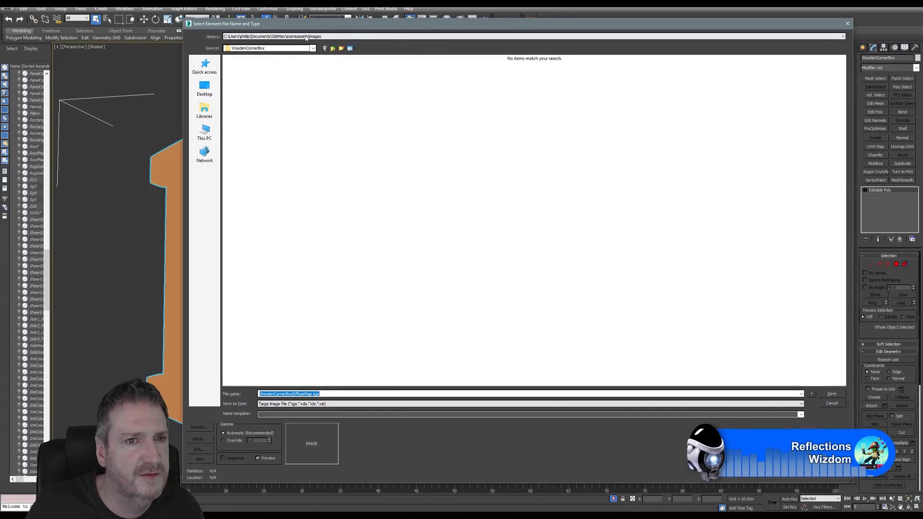
pyautogui.click(306, 36)
pyautogui.click(320, 48)
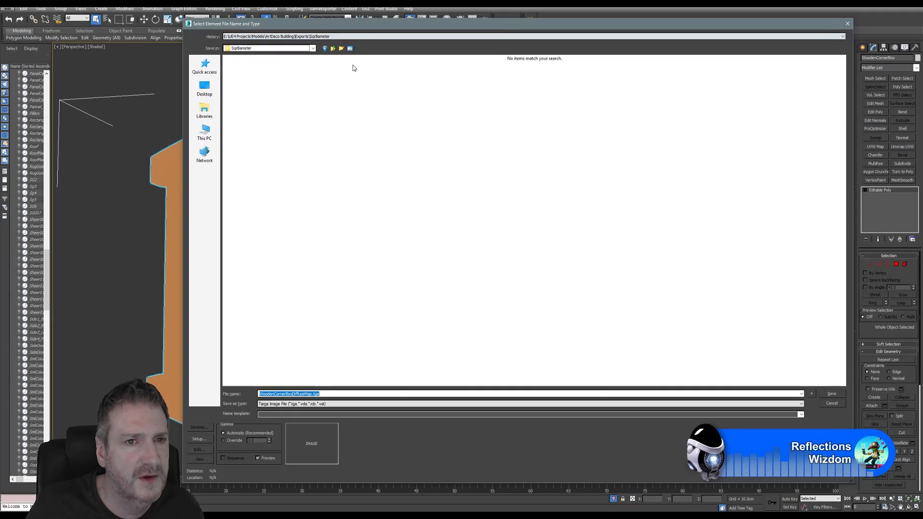
pyautogui.click(333, 49)
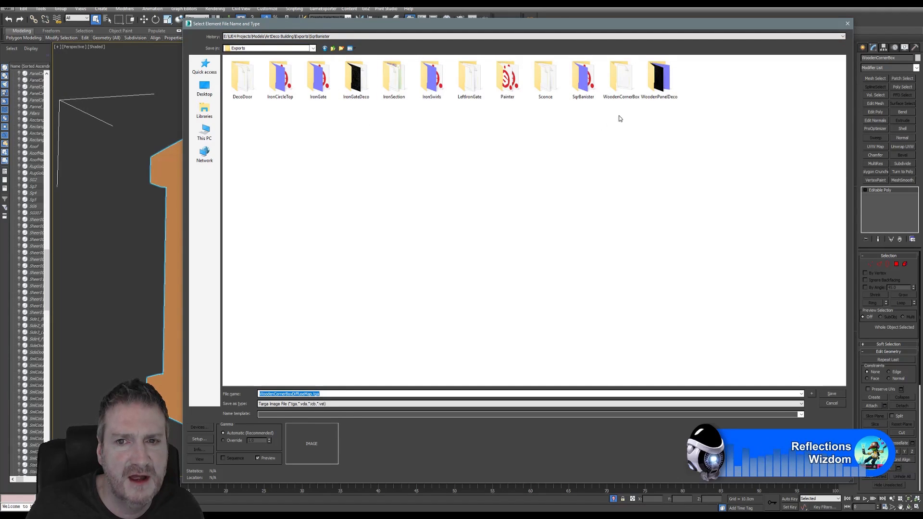
pyautogui.click(621, 78)
pyautogui.press('Return')
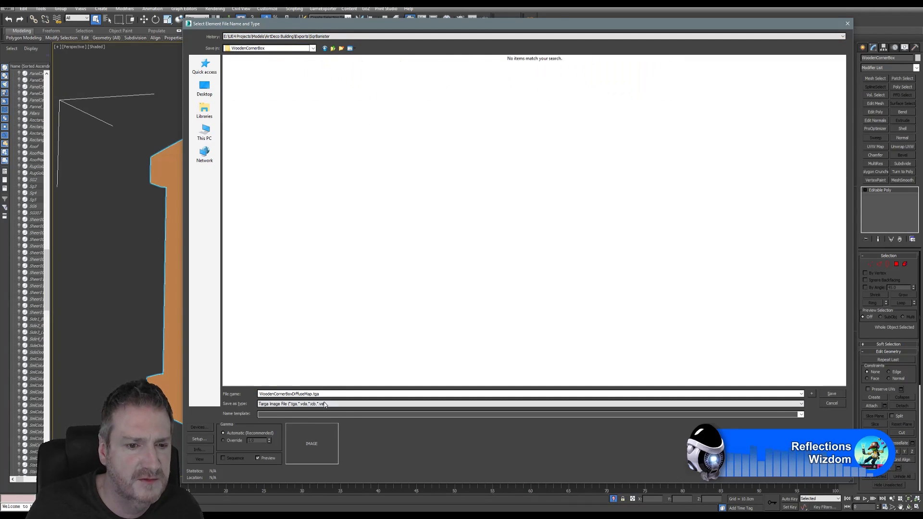
# Step: Name the output image WoodenCornerBox-ID, set its format to PNG and accept RGB 24 bit with alpha channel
pyautogui.click(297, 394)
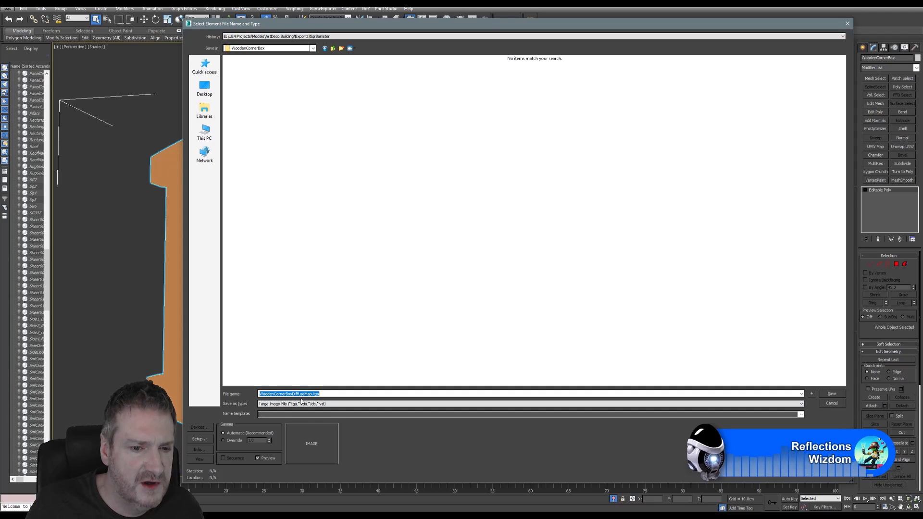
pyautogui.click(301, 394)
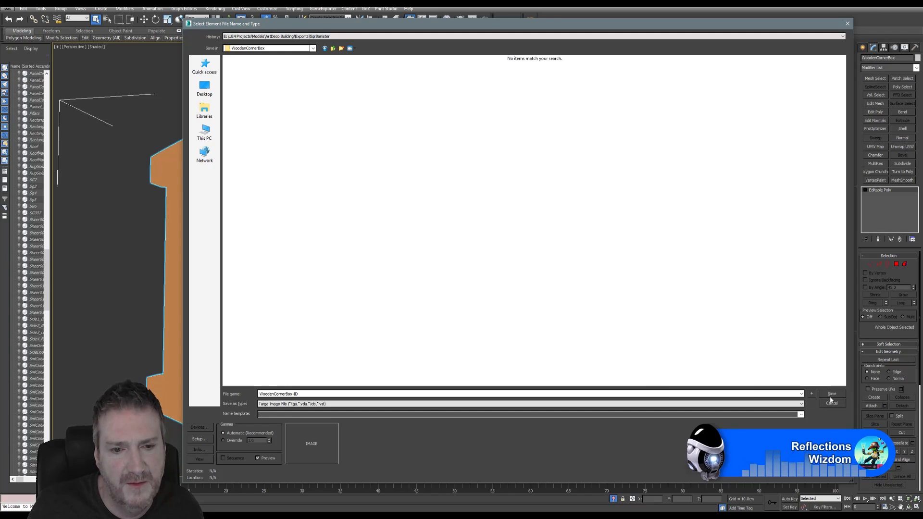
pyautogui.click(334, 405)
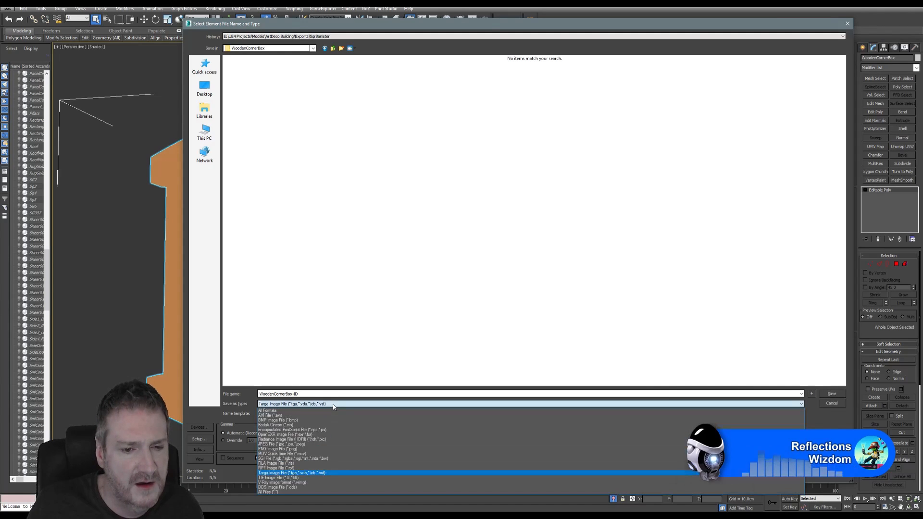
pyautogui.click(308, 450)
pyautogui.click(831, 394)
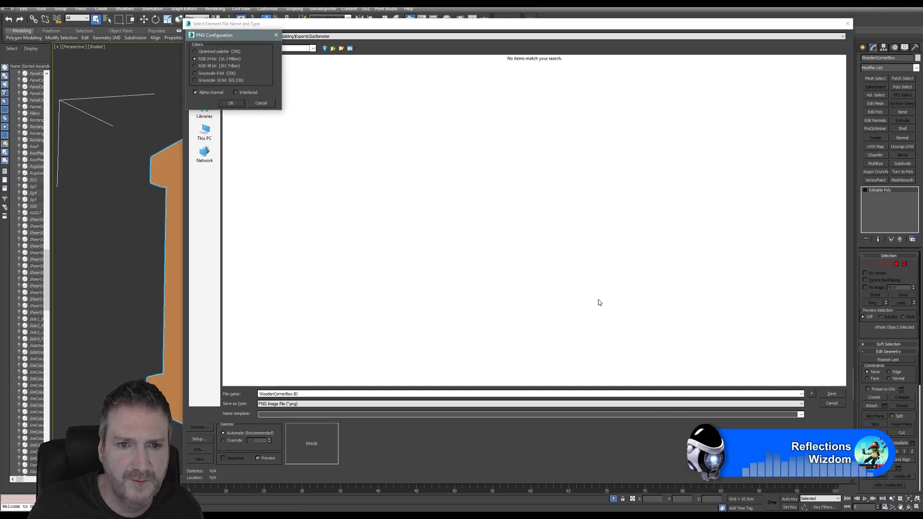
pyautogui.click(231, 103)
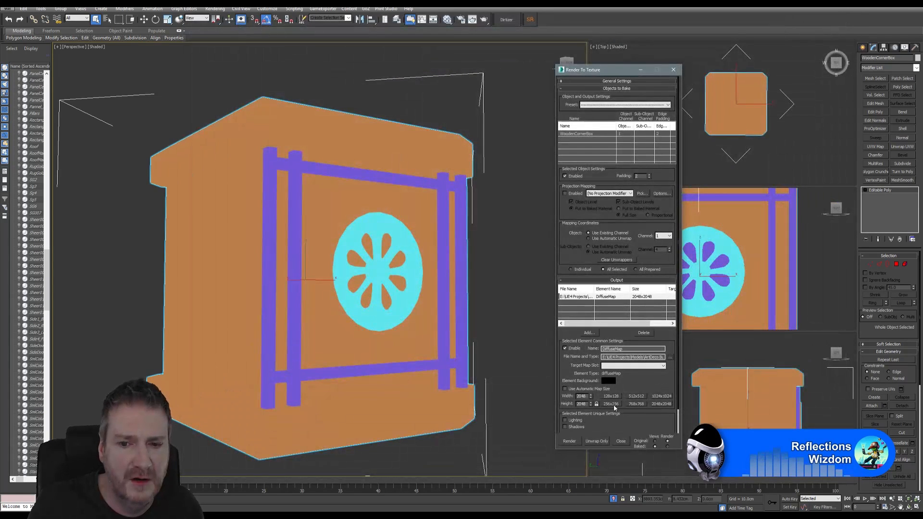
# Step: Render the DiffuseMap without assigning a target map slot, then close the rendered image window
pyautogui.click(568, 442)
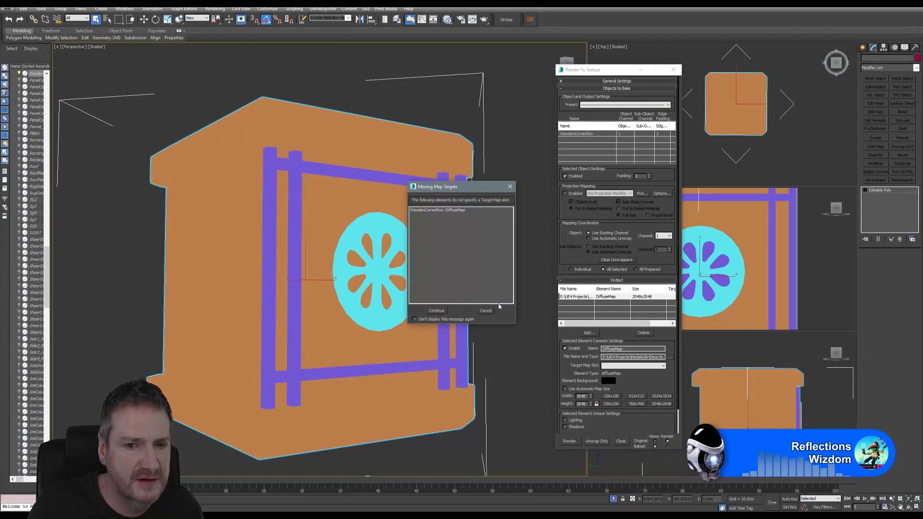
pyautogui.click(439, 311)
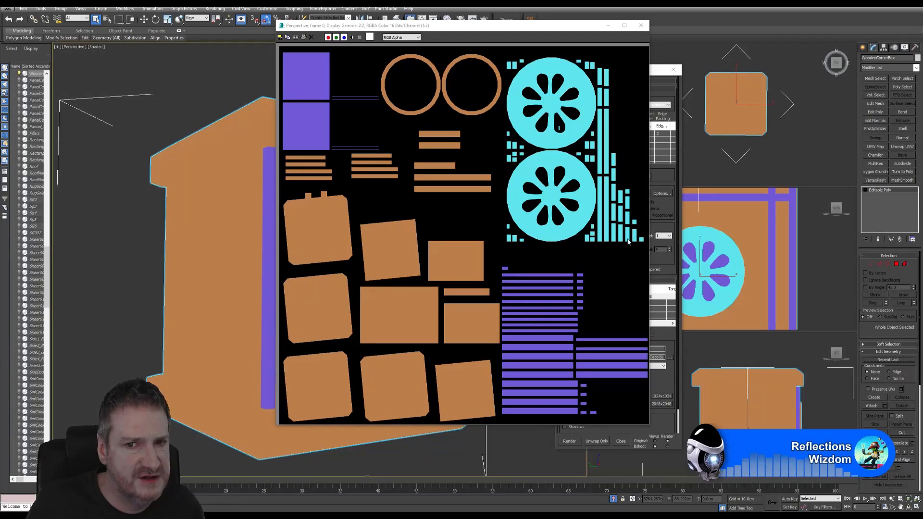
pyautogui.click(642, 27)
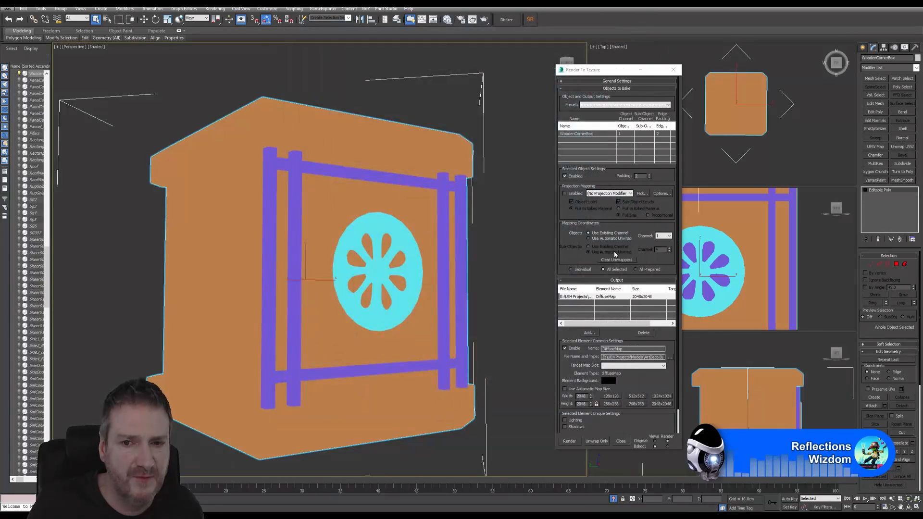
# Step: Close the Render To Texture dialog and glance over the scene's materials in the Slate Material Editor
pyautogui.click(622, 442)
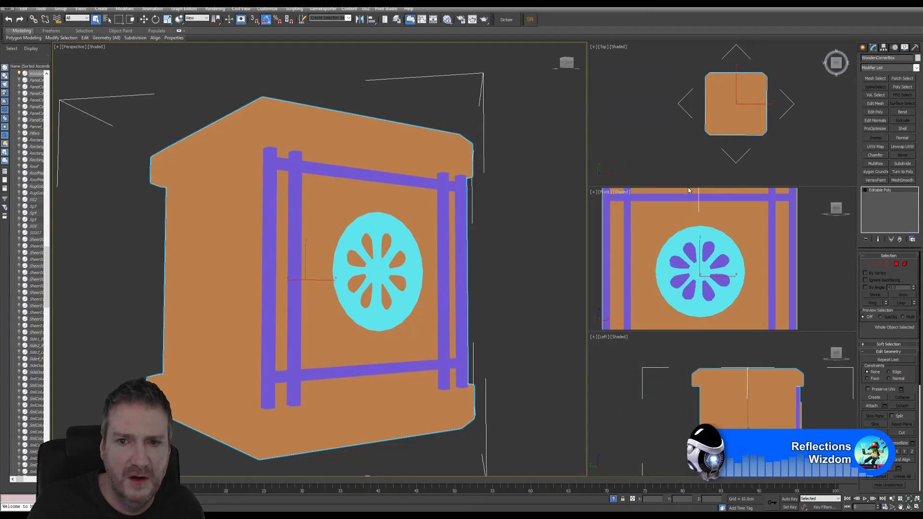
pyautogui.click(447, 19)
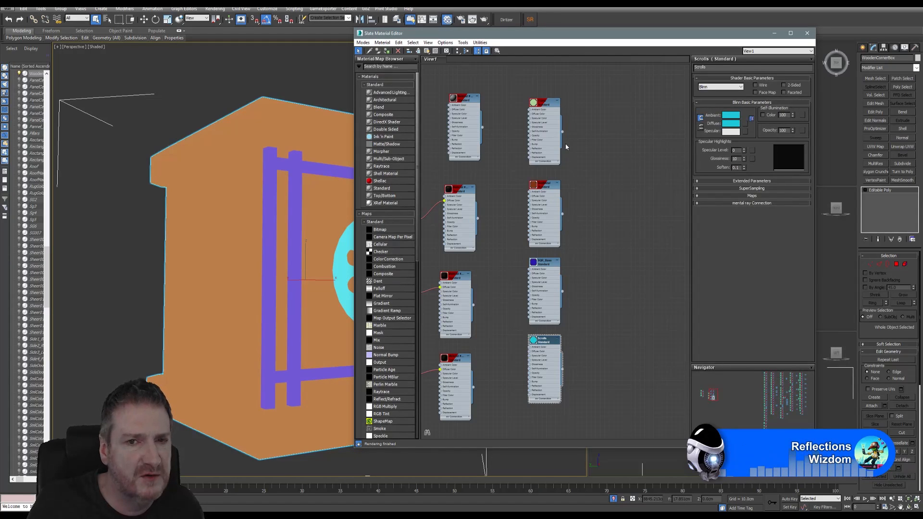
pyautogui.click(806, 34)
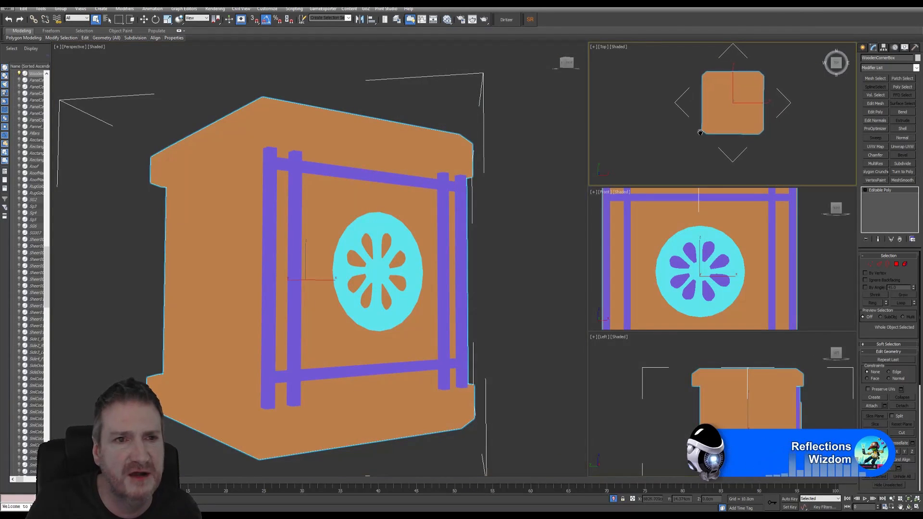
# Step: Clone the WoodenCornerBox along the X axis in the Top view, placing the copy beside the original with the default clone settings
pyautogui.click(144, 19)
pyautogui.moveTo(748, 139); pyautogui.dragTo(724, 150, button='middle')
pyautogui.scroll(-1, 734, 138)
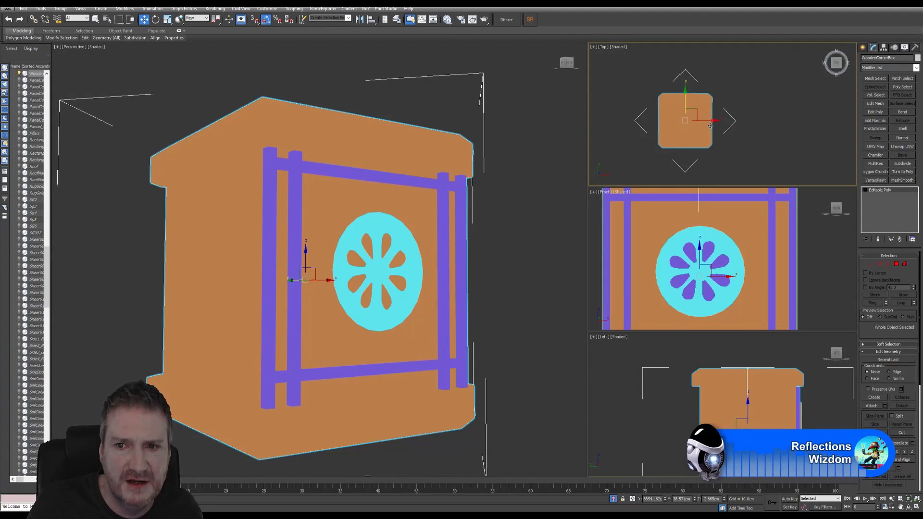
pyautogui.keyDown('shift'); pyautogui.moveTo(705, 121); pyautogui.dragTo(814, 121); pyautogui.keyUp('shift')
pyautogui.click(464, 288)
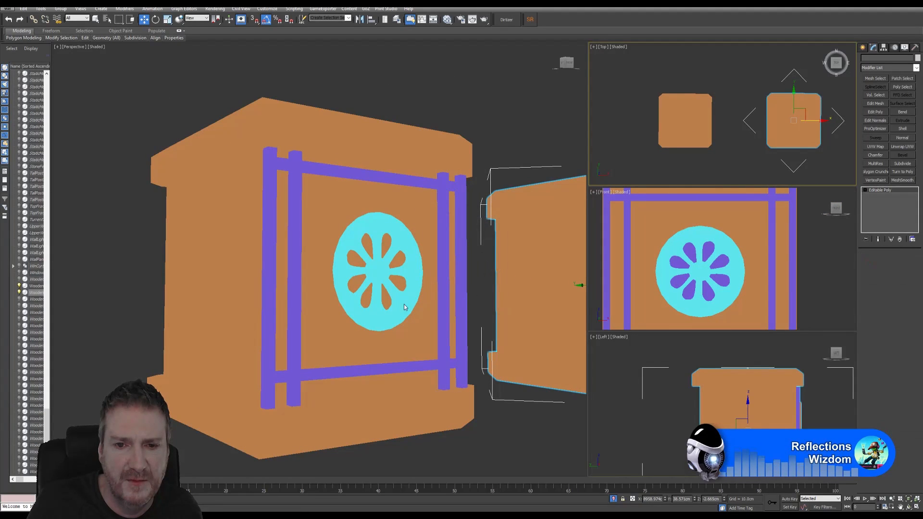
pyautogui.moveTo(362, 309); pyautogui.dragTo(372, 297, button='middle')
pyautogui.press('z')
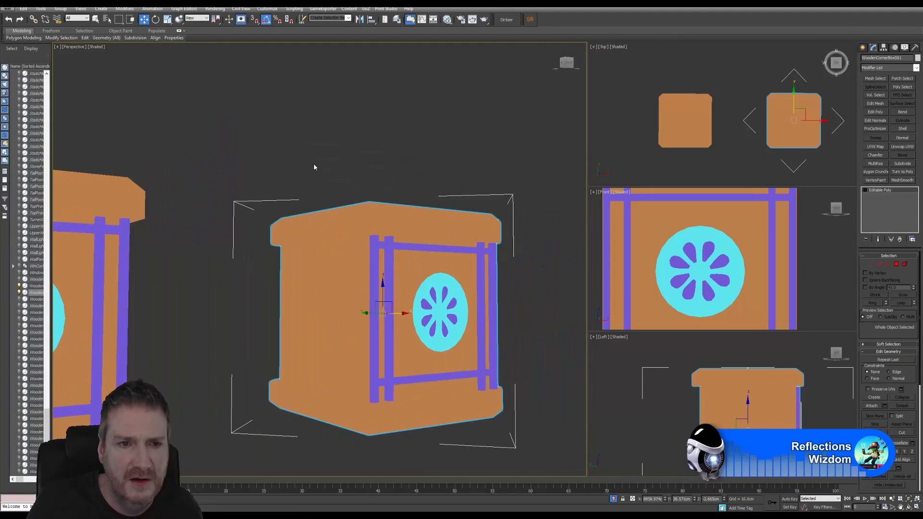
# Step: Assign the GoldMetal material to the whole copied box, then close the Slate Material Editor
pyautogui.click(447, 19)
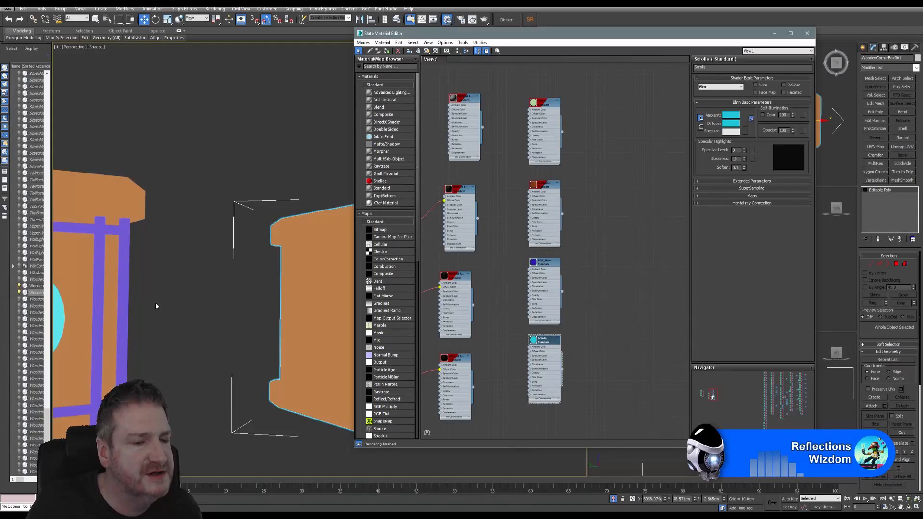
pyautogui.moveTo(196, 280); pyautogui.dragTo(360, 253, button='middle')
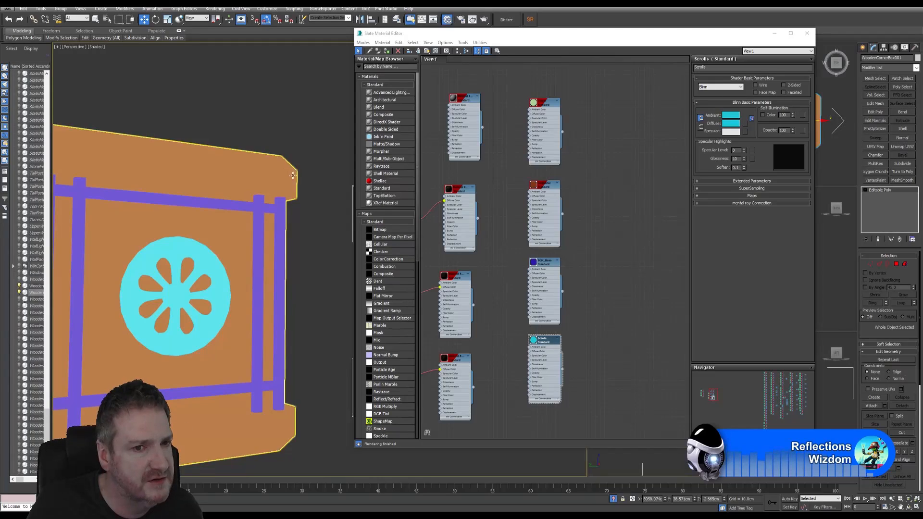
pyautogui.moveTo(328, 226); pyautogui.dragTo(72, 217, button='middle')
pyautogui.moveTo(219, 197); pyautogui.dragTo(193, 195, button='middle')
pyautogui.click(542, 184)
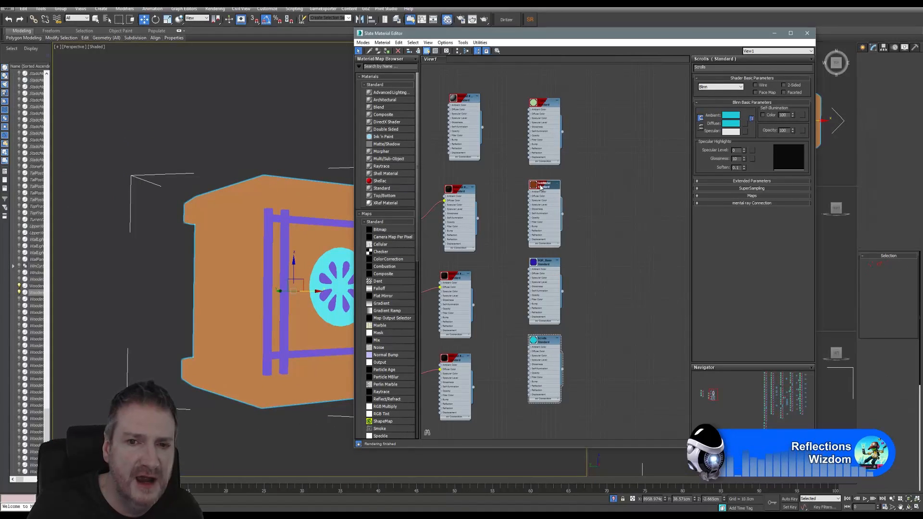
pyautogui.rightClick(544, 185)
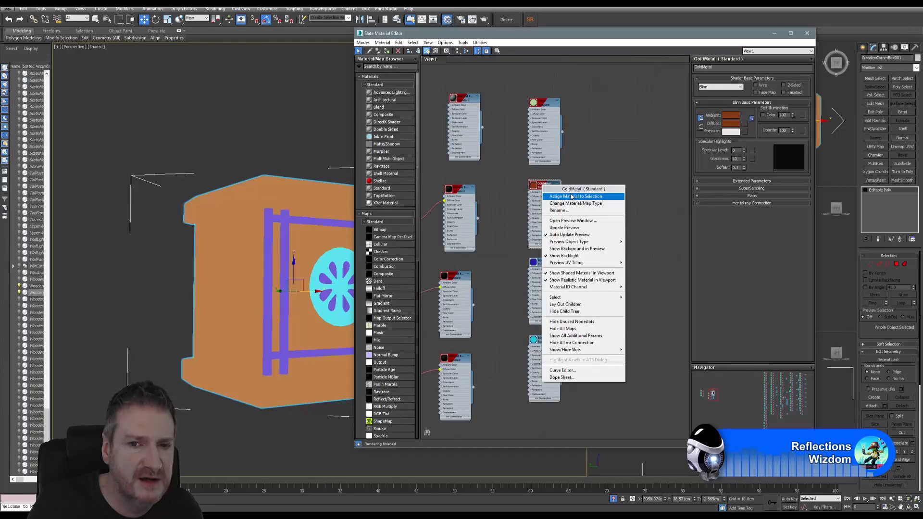
pyautogui.click(573, 196)
pyautogui.click(807, 33)
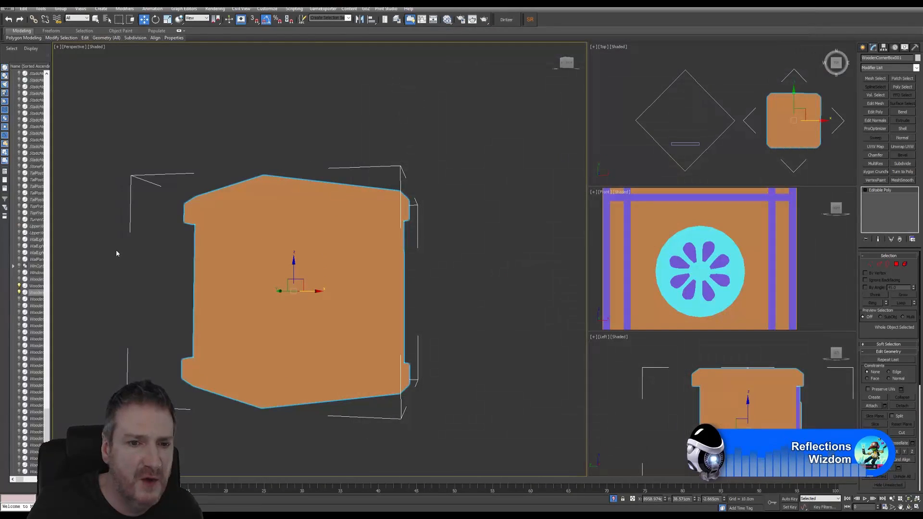
# Step: Export only the selected single-material box copy over the existing WoodenCornerBox.FBX, using the Painter - UE4 preset
pyautogui.click(10, 8)
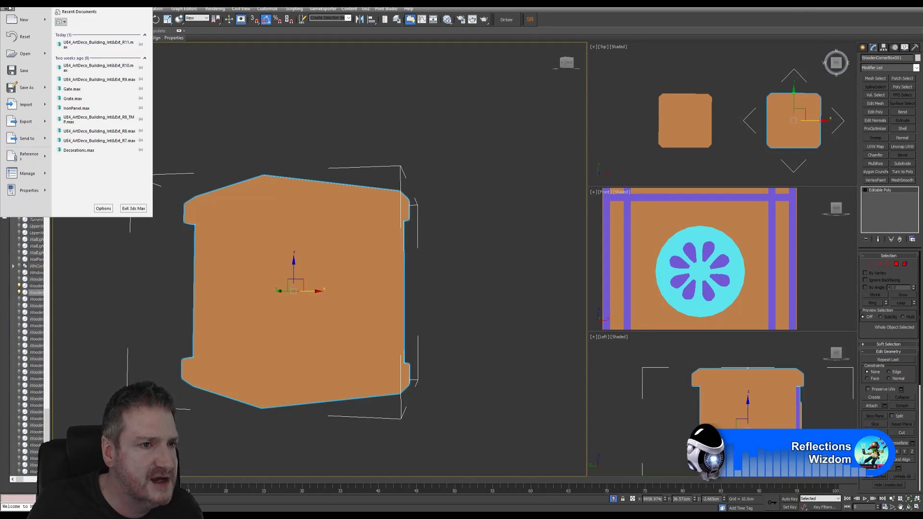
pyautogui.moveTo(48, 126)
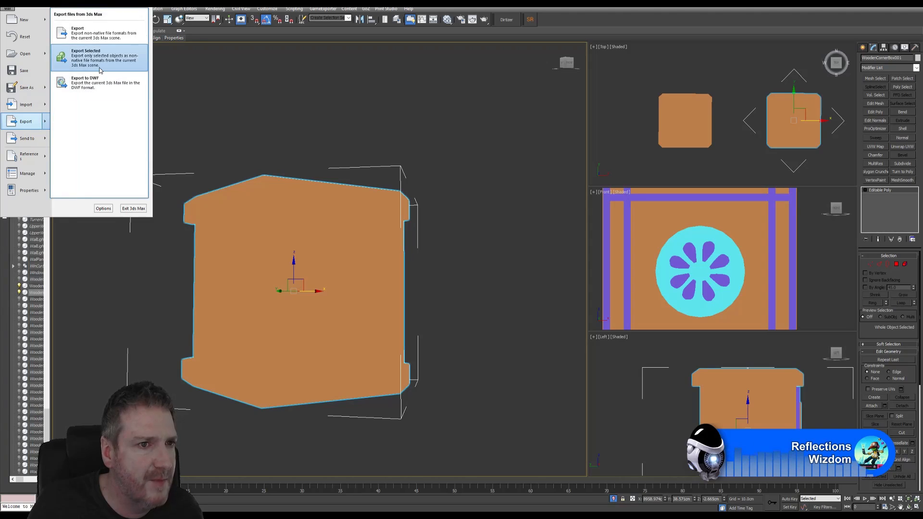
pyautogui.click(80, 33)
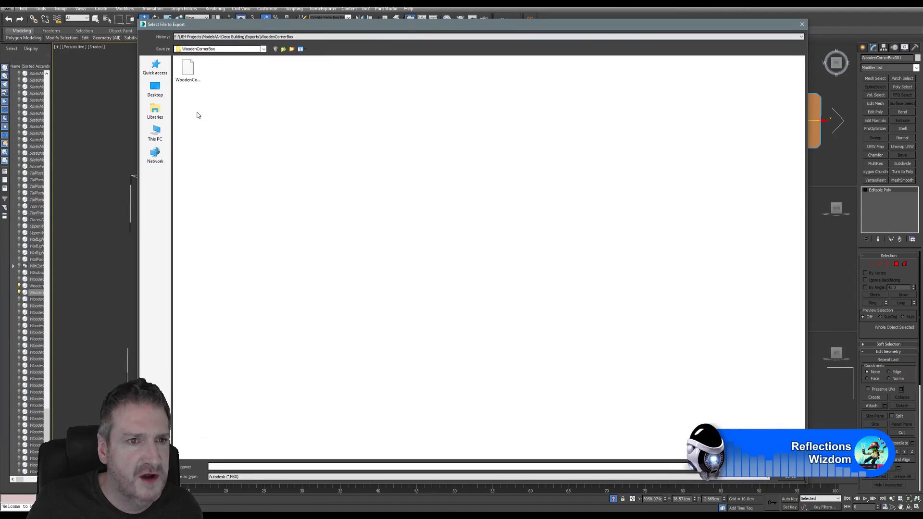
pyautogui.click(193, 76)
pyautogui.press('Return')
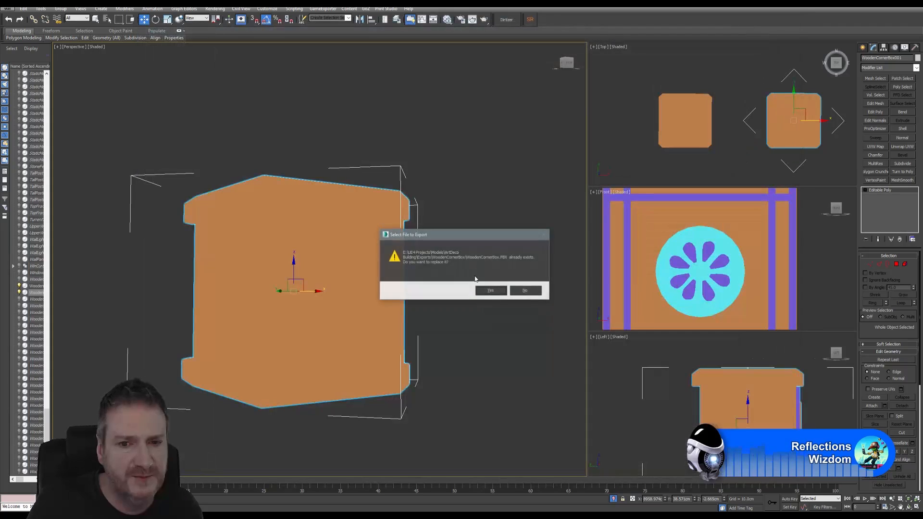
pyautogui.click(491, 291)
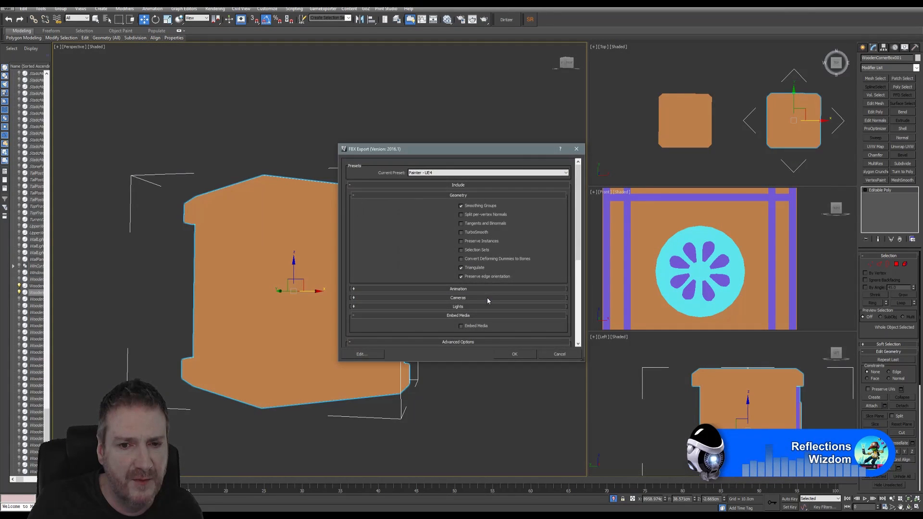
pyautogui.click(514, 354)
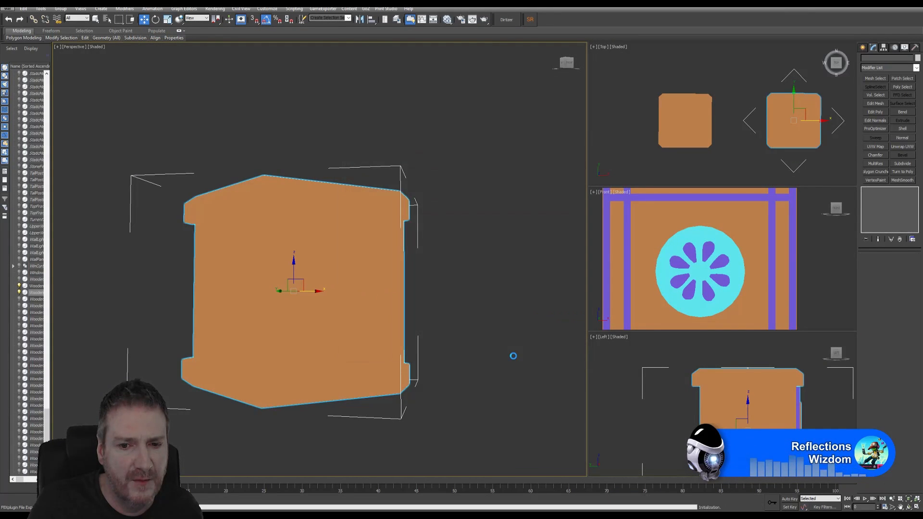
pyautogui.moveTo(398, 322); pyautogui.dragTo(442, 329, button='middle')
pyautogui.scroll(-5, 439, 333)
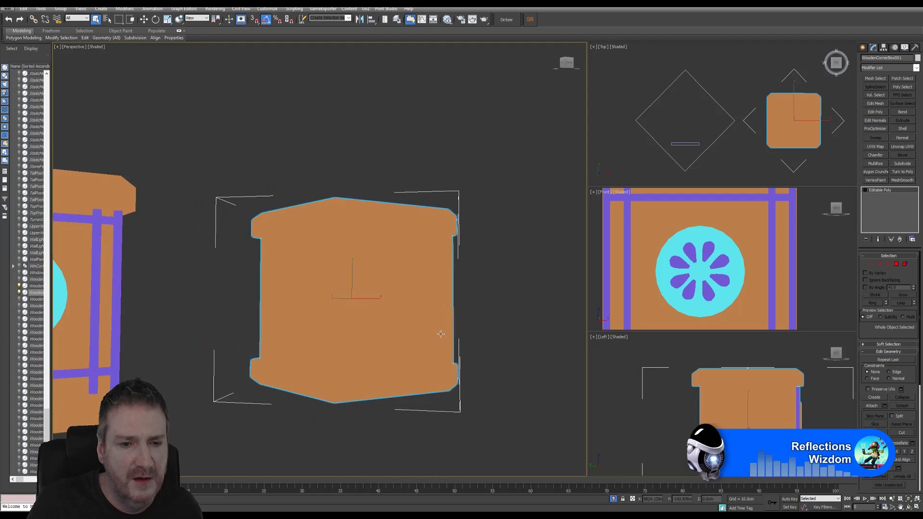
pyautogui.moveTo(376, 339); pyautogui.dragTo(426, 319, button='middle')
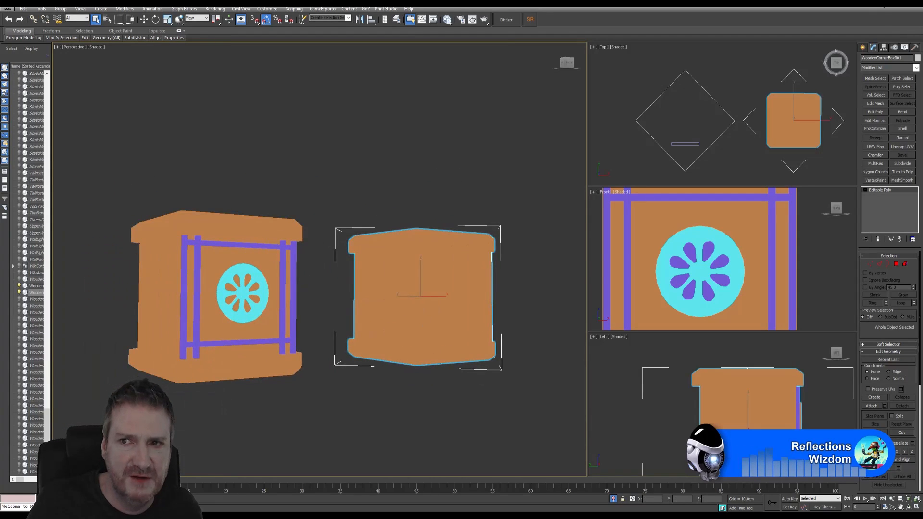
# Step: Switch to Substance Painter and create a new project from Exports\WoodenCornerBox\WoodenCornerBox.FBX with the Unreal Engine 4 (allegorithmic) template at 2048 resolution
pyautogui.press('super+d')
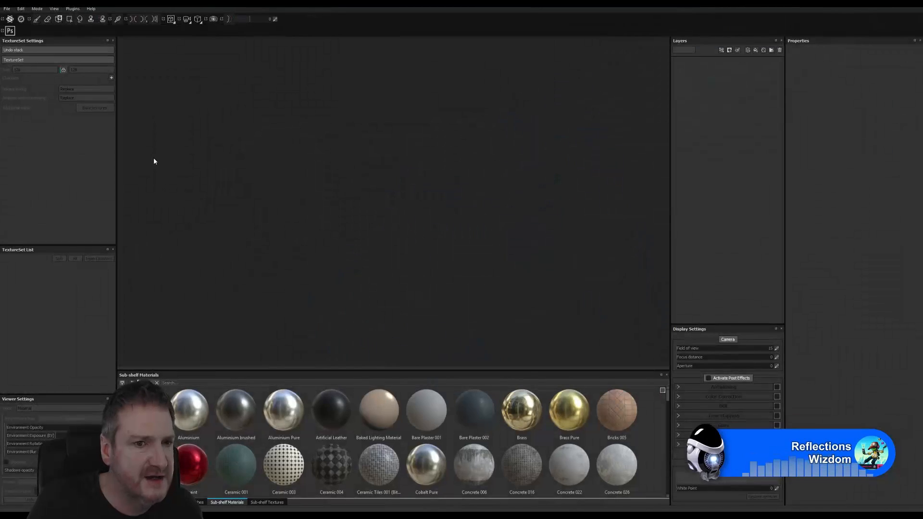
pyautogui.click(10, 8)
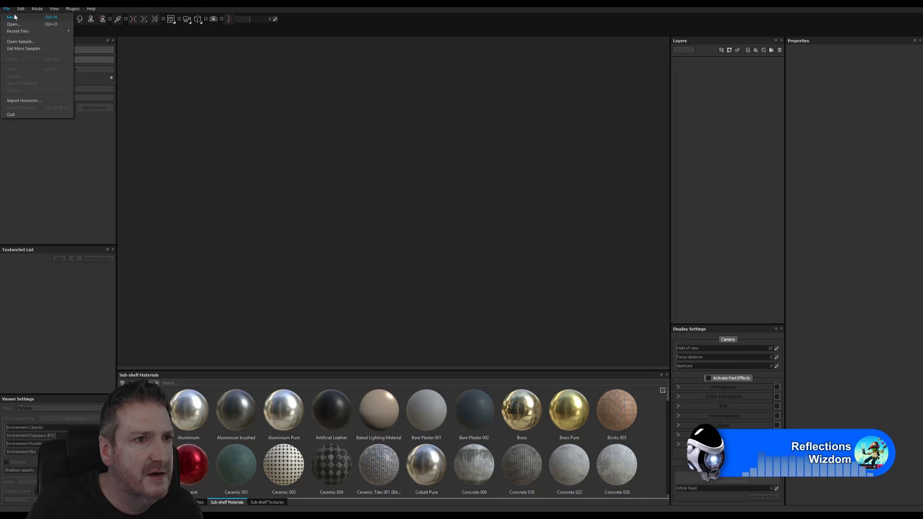
pyautogui.click(16, 18)
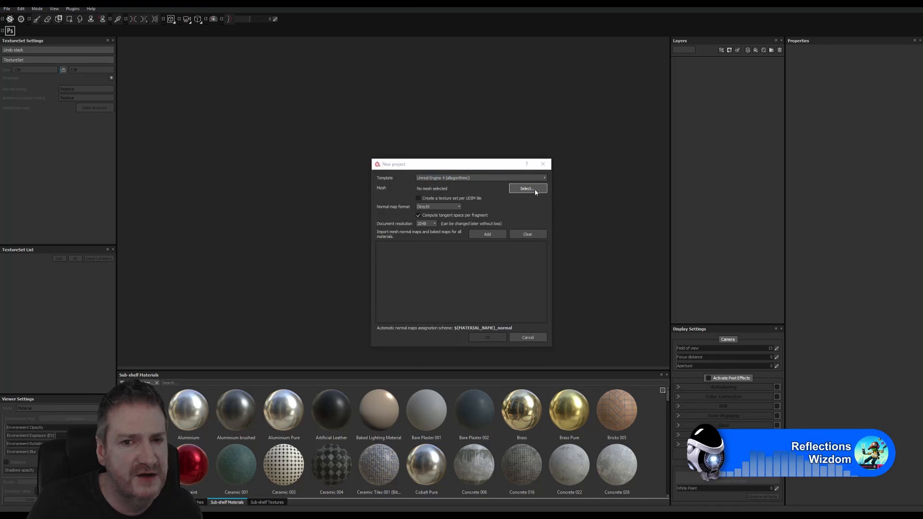
pyautogui.click(527, 189)
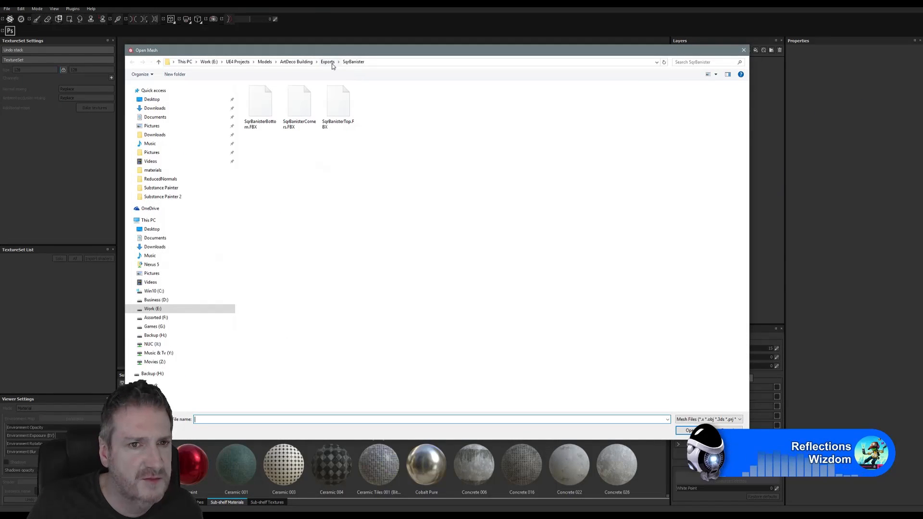
pyautogui.click(331, 61)
pyautogui.doubleClick(645, 111)
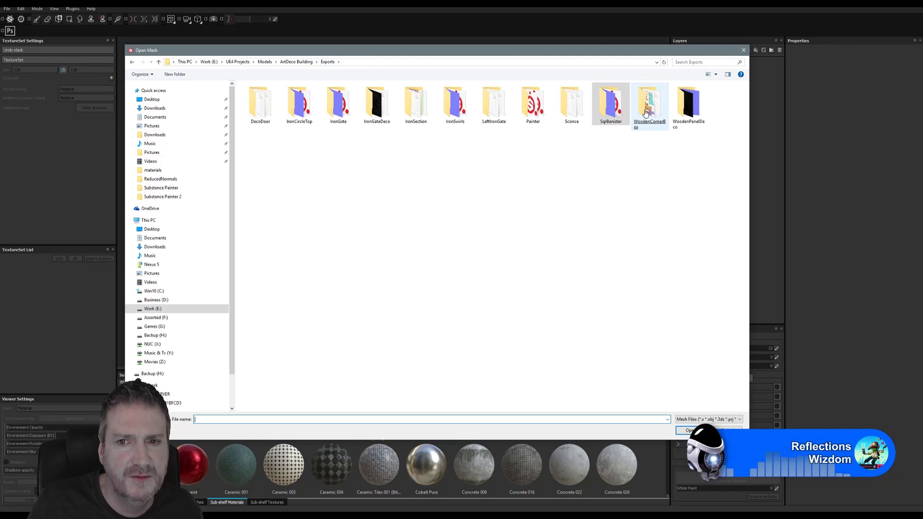
pyautogui.doubleClick(255, 99)
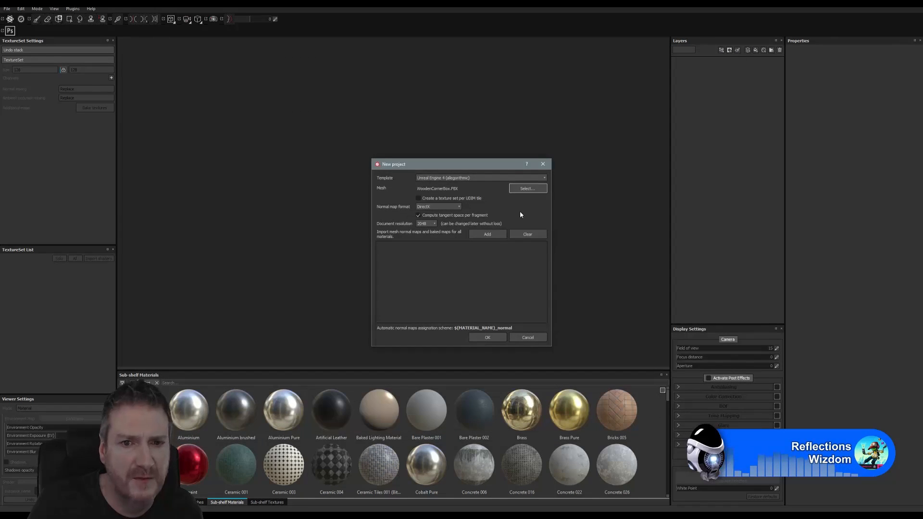
pyautogui.click(488, 337)
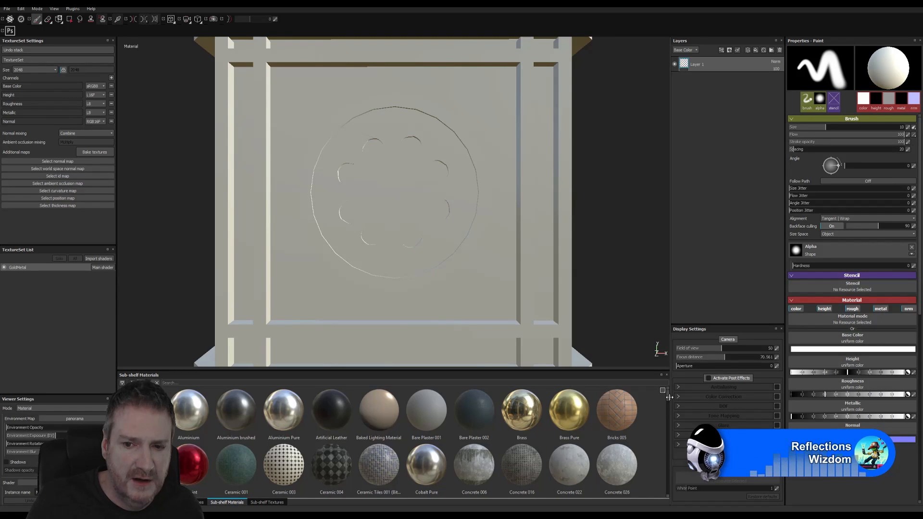
# Step: Add the Wood Beech Honey material as a fill layer on the box and remove the empty Layer 1
pyautogui.moveTo(668, 398); pyautogui.dragTo(668, 490)
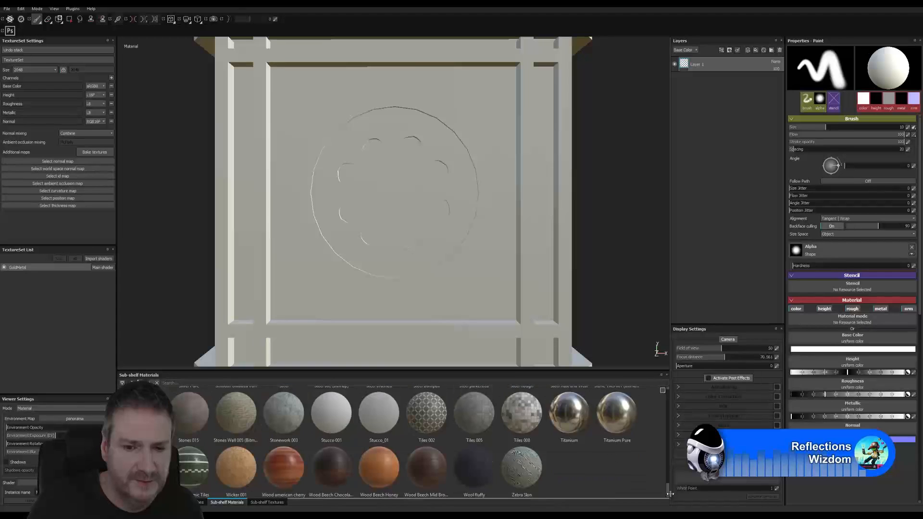
pyautogui.click(379, 479)
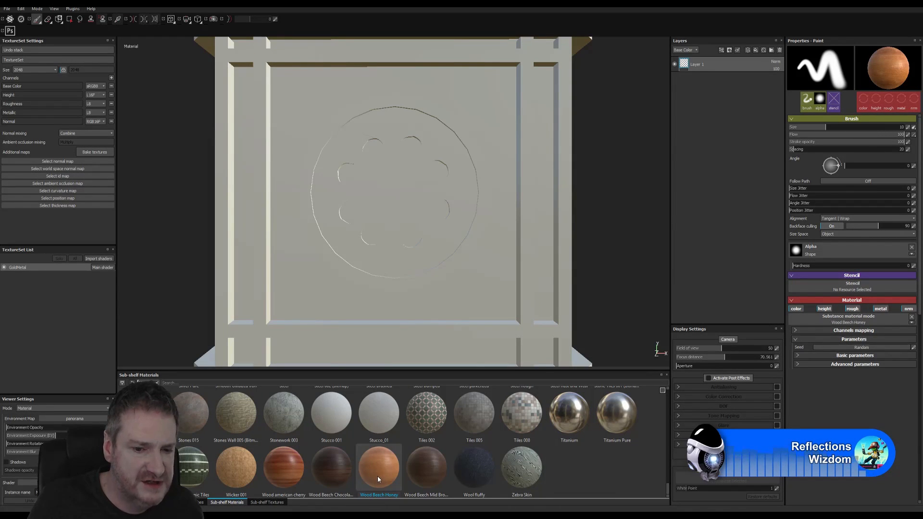
pyautogui.moveTo(380, 479); pyautogui.dragTo(711, 148)
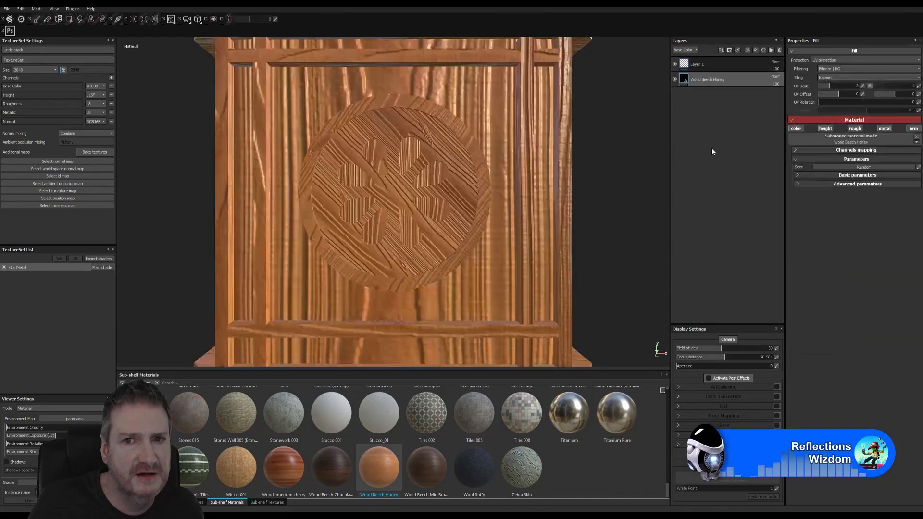
pyautogui.click(706, 68)
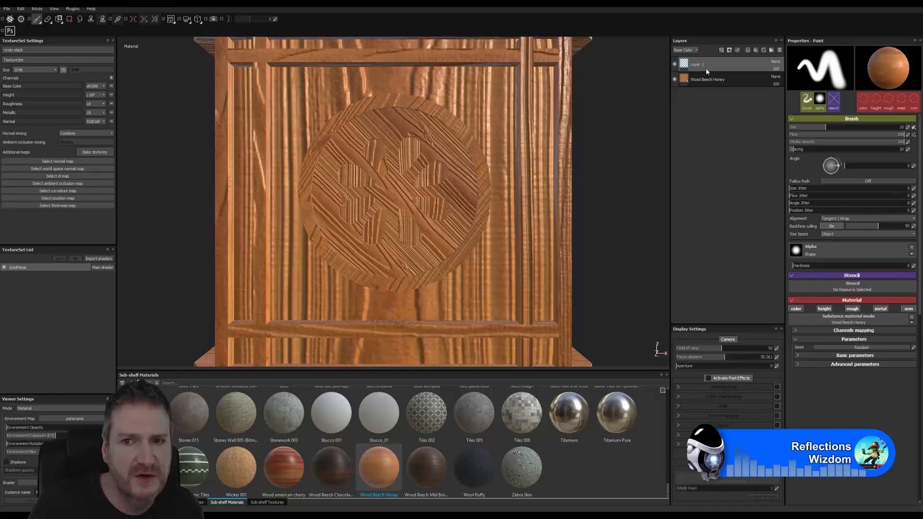
pyautogui.rightClick(705, 68)
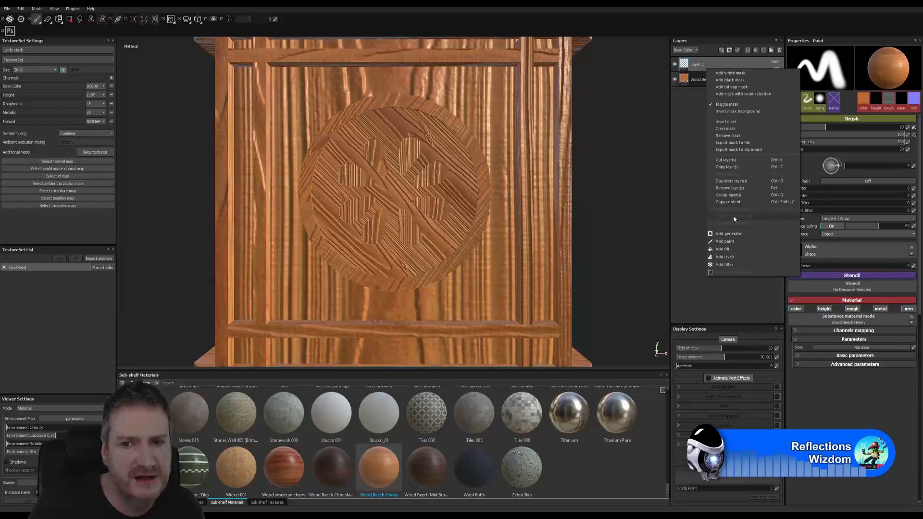
pyautogui.click(733, 194)
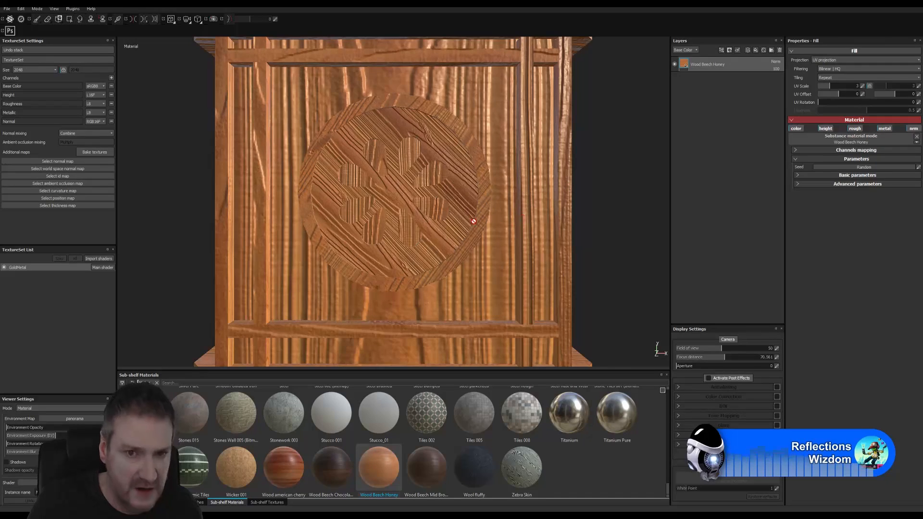
# Step: Disable the height channel of the Wood Beech Honey fill layer and inspect the box from the side and above
pyautogui.keyDown('alt'); pyautogui.moveTo(473, 222); pyautogui.dragTo(418, 237); pyautogui.keyUp('alt')
pyautogui.keyDown('alt'); pyautogui.moveTo(418, 237); pyautogui.dragTo(133, 297, button='right'); pyautogui.keyUp('alt')
pyautogui.keyDown('alt'); pyautogui.moveTo(317, 278); pyautogui.dragTo(379, 274); pyautogui.keyUp('alt')
pyautogui.keyDown('alt'); pyautogui.moveTo(362, 278); pyautogui.dragTo(384, 294, button='middle'); pyautogui.keyUp('alt')
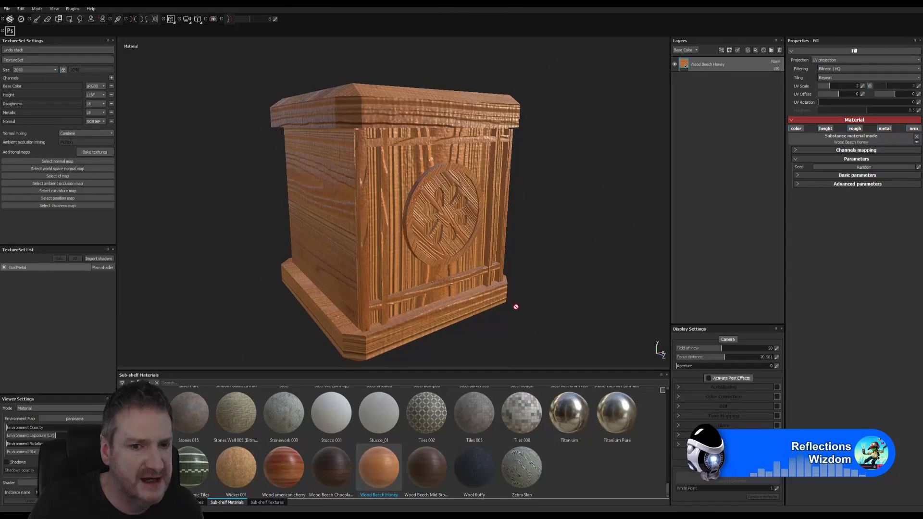
pyautogui.click(826, 129)
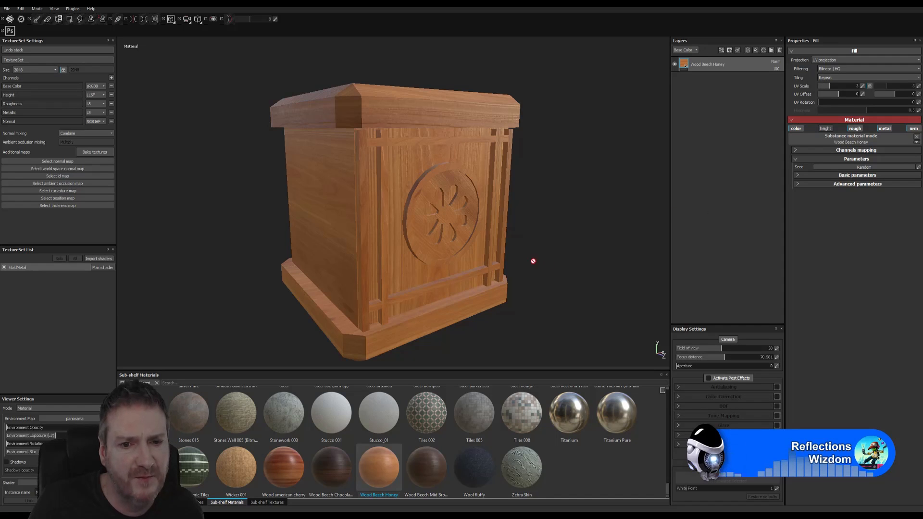
pyautogui.keyDown('alt'); pyautogui.moveTo(533, 261); pyautogui.dragTo(447, 232); pyautogui.keyUp('alt')
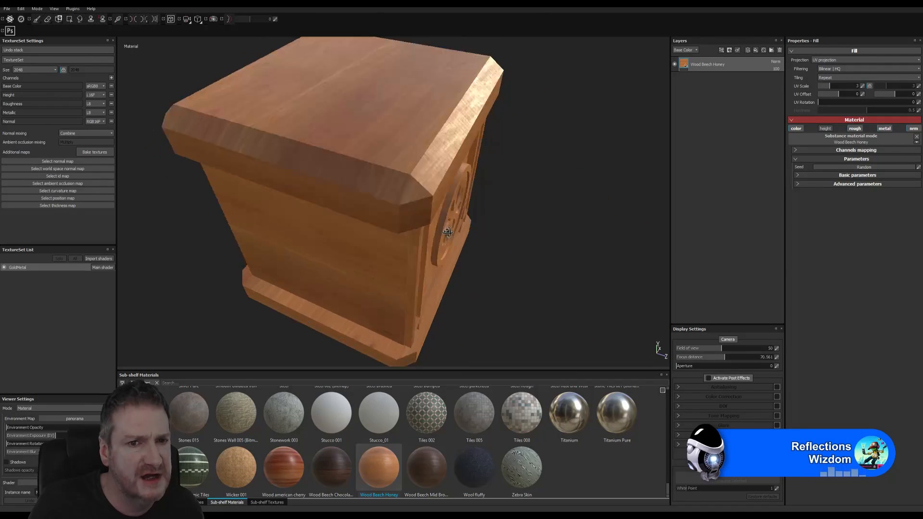
# Step: Add Wood american cherry as a fill layer above Wood Beech Honey and raise its wood roughness slightly
pyautogui.press('f')
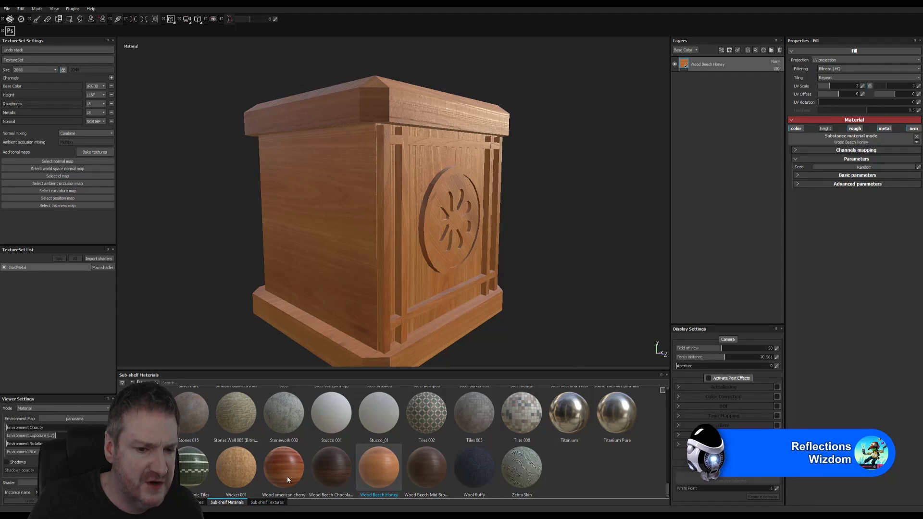
pyautogui.moveTo(287, 469); pyautogui.dragTo(718, 61)
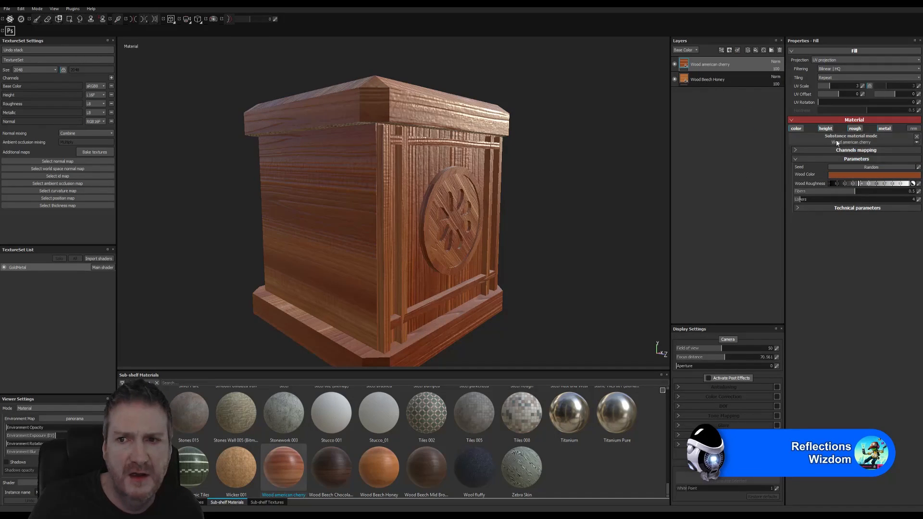
pyautogui.click(800, 212)
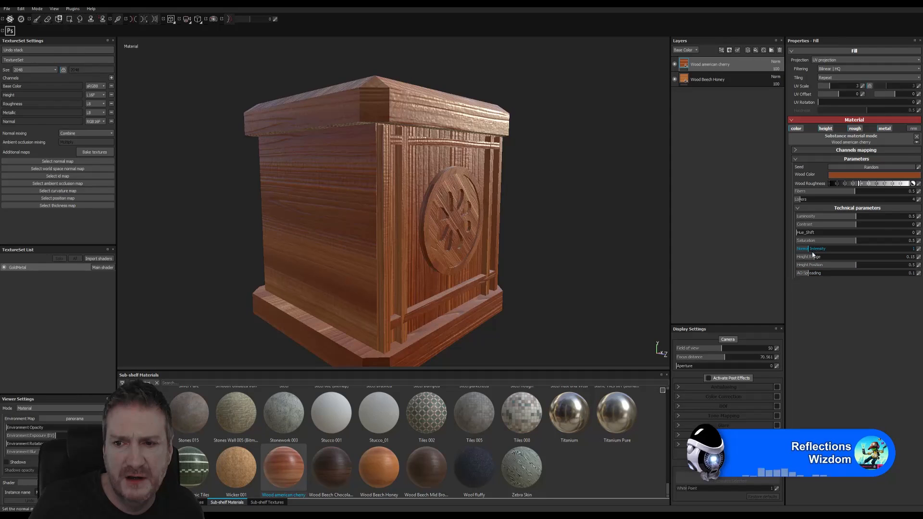
pyautogui.keyDown('alt'); pyautogui.moveTo(521, 212); pyautogui.dragTo(617, 244); pyautogui.keyUp('alt')
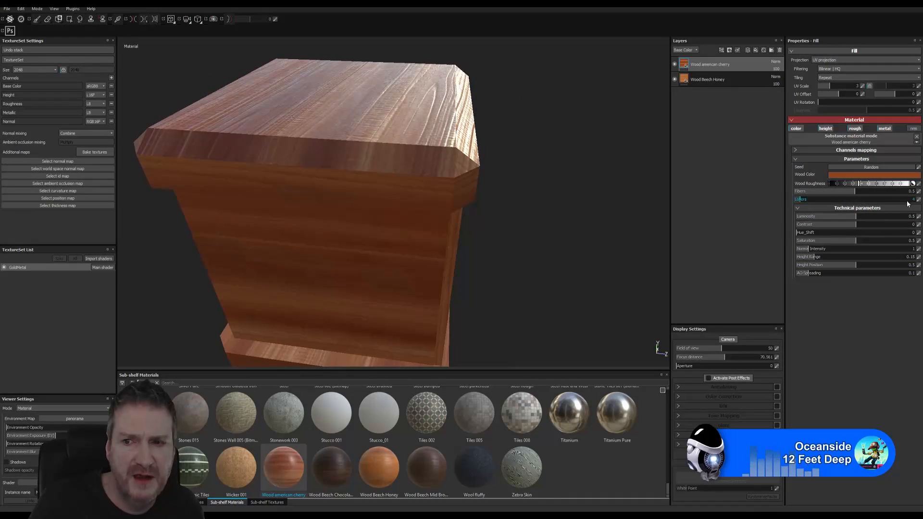
pyautogui.click(869, 185)
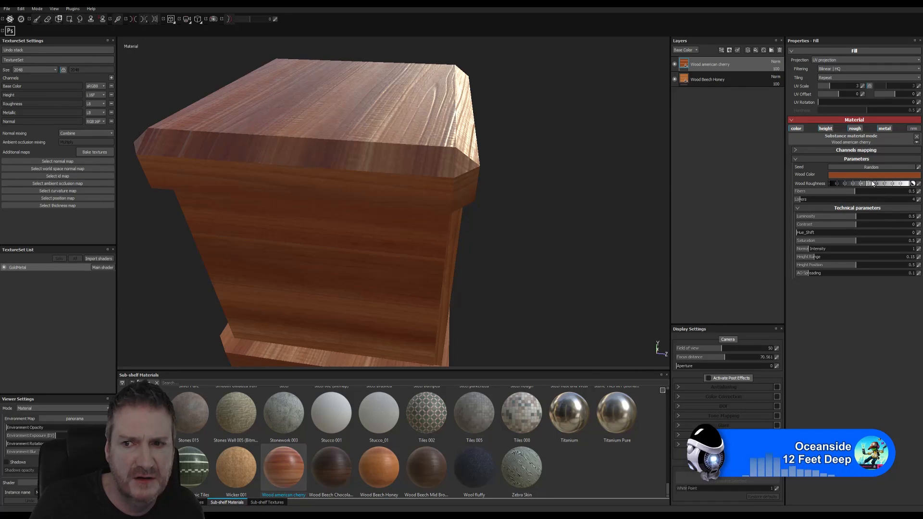
pyautogui.keyDown('alt'); pyautogui.moveTo(521, 191); pyautogui.dragTo(433, 179); pyautogui.keyUp('alt')
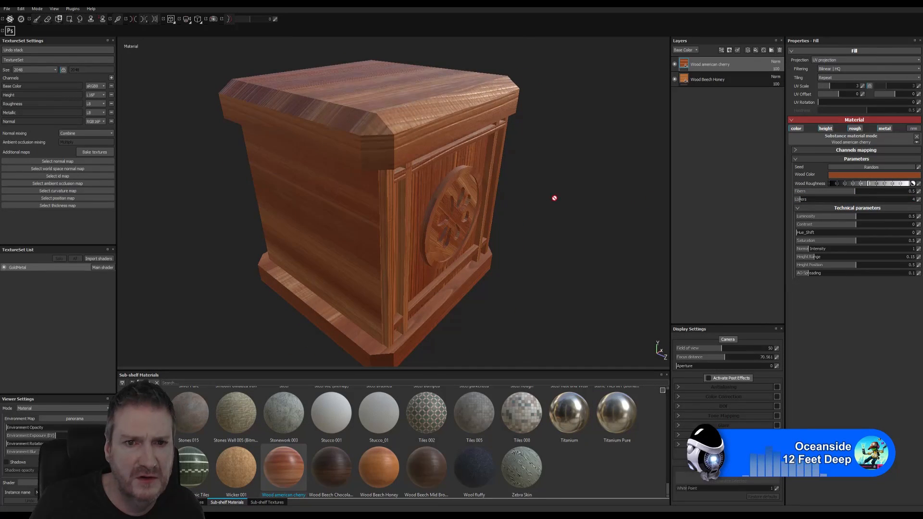
# Step: Soften the cherry grain with Height Position 0.1, Height Range 0.07 and a lower Normal Intensity, checking the box from several angles
pyautogui.moveTo(552, 198)
pyautogui.keyDown('alt'); pyautogui.mouseDown()
pyautogui.moveTo(600, 190)
pyautogui.moveTo(538, 180)
pyautogui.moveTo(567, 193)
pyautogui.mouseUp(); pyautogui.keyUp('alt')
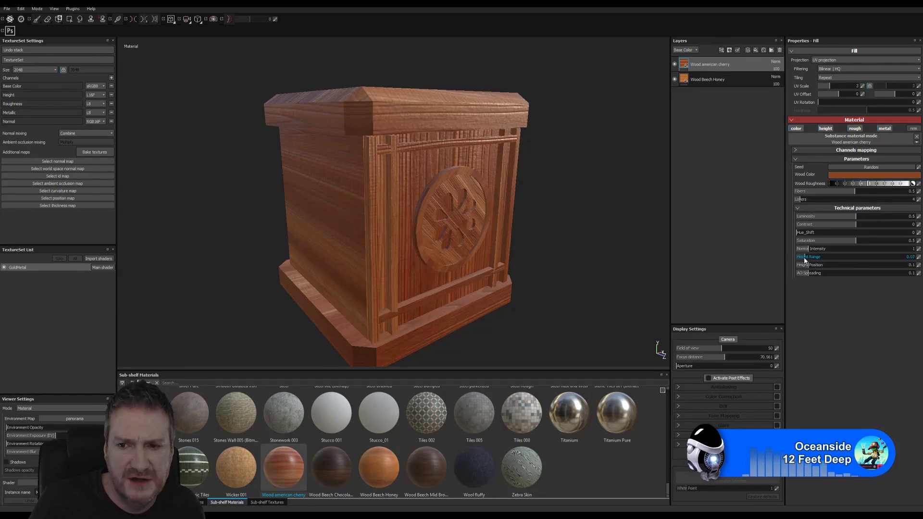
pyautogui.keyDown('alt'); pyautogui.moveTo(532, 227); pyautogui.dragTo(381, 152); pyautogui.keyUp('alt')
pyautogui.keyDown('alt'); pyautogui.moveTo(479, 176); pyautogui.dragTo(373, 213); pyautogui.keyUp('alt')
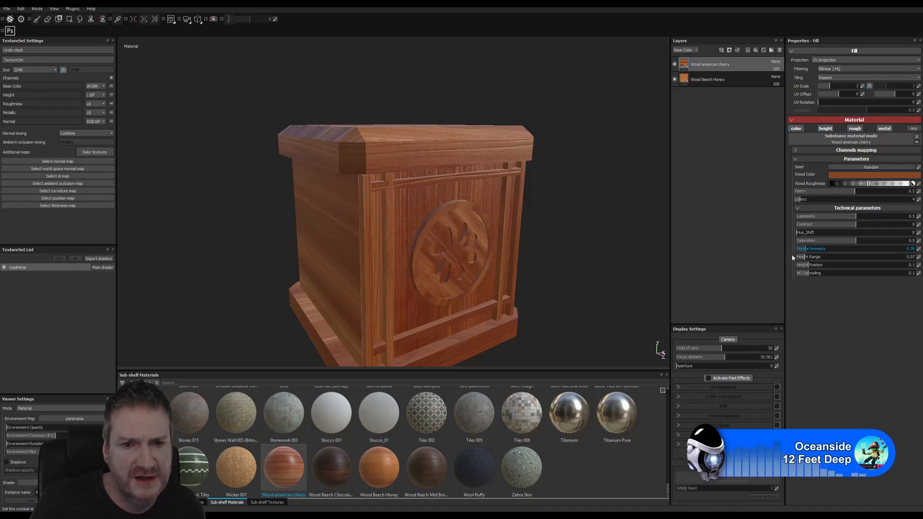
pyautogui.press('alt')
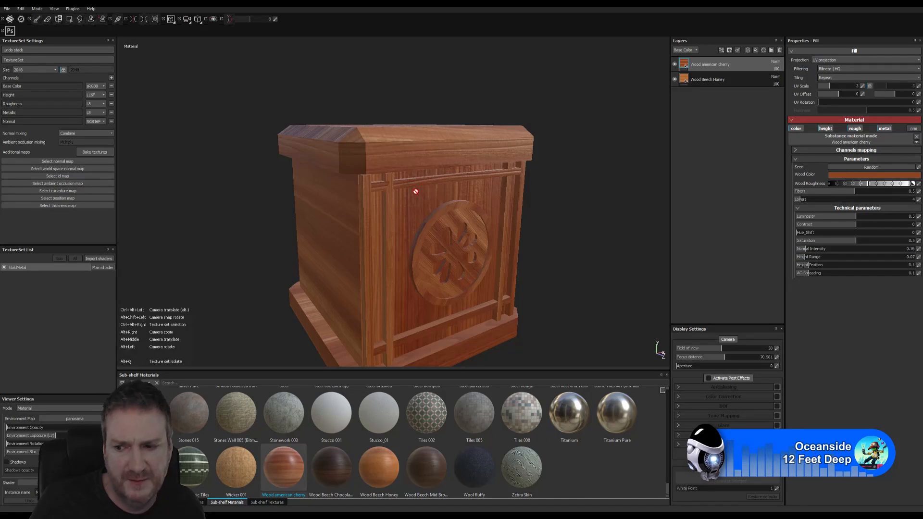
pyautogui.keyDown('alt'); pyautogui.moveTo(438, 192); pyautogui.dragTo(459, 196); pyautogui.keyUp('alt')
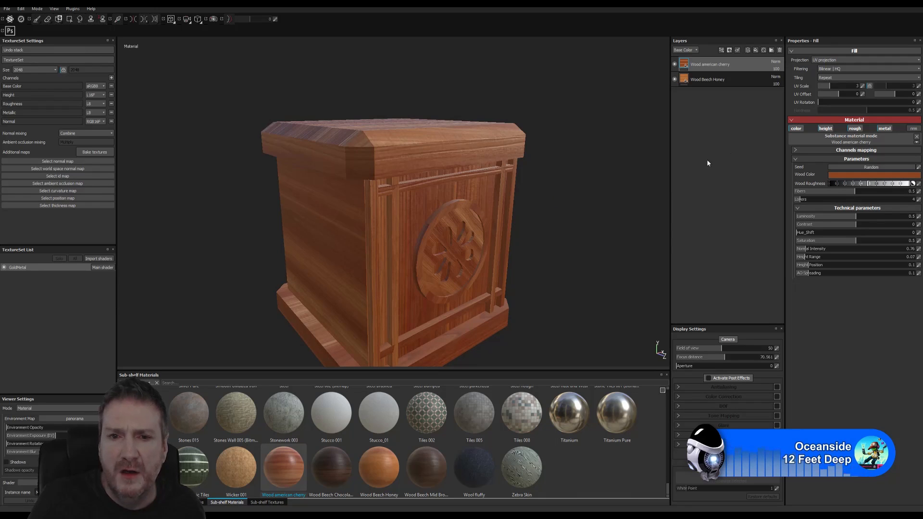
pyautogui.keyDown('alt'); pyautogui.moveTo(542, 229); pyautogui.dragTo(526, 290); pyautogui.keyUp('alt')
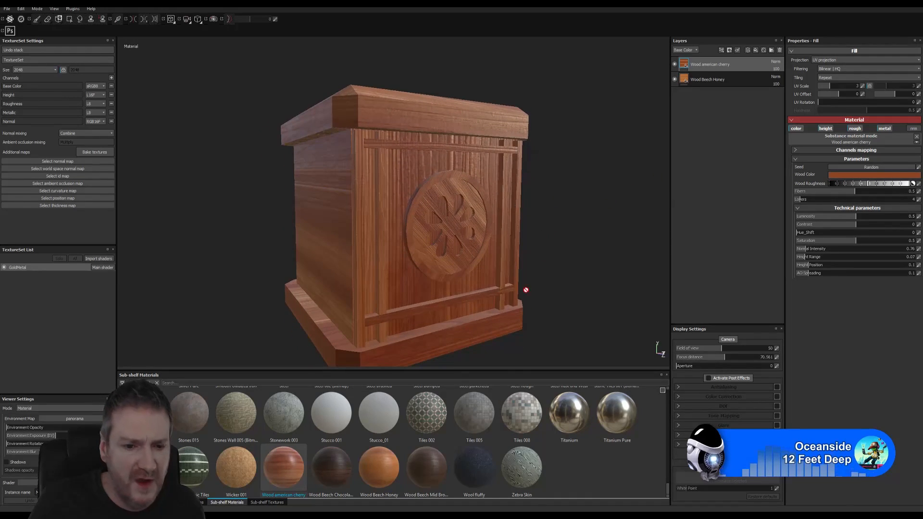
# Step: Reload Wood american cherry on the upper layer after trying Chocolate Brown, with Height Position 0.09, Height Range 0.05 and slightly higher roughness
pyautogui.click(329, 480)
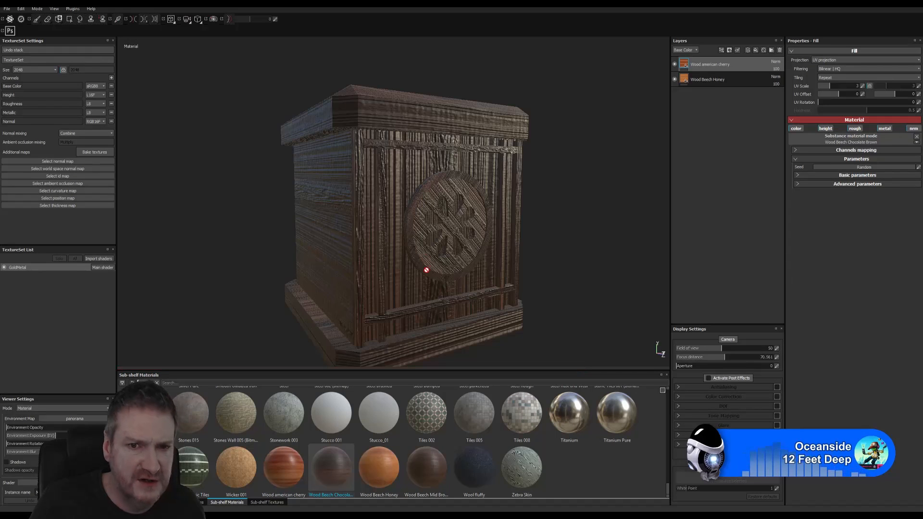
pyautogui.click(287, 473)
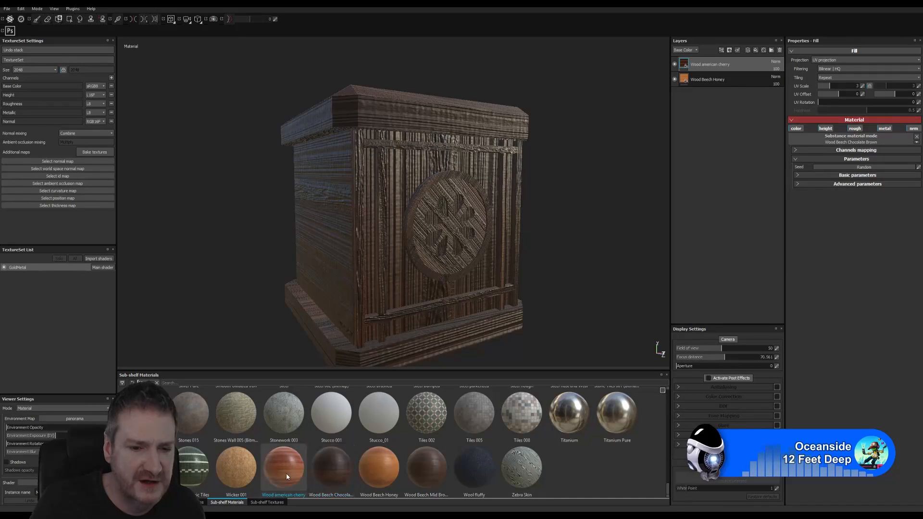
pyautogui.click(796, 209)
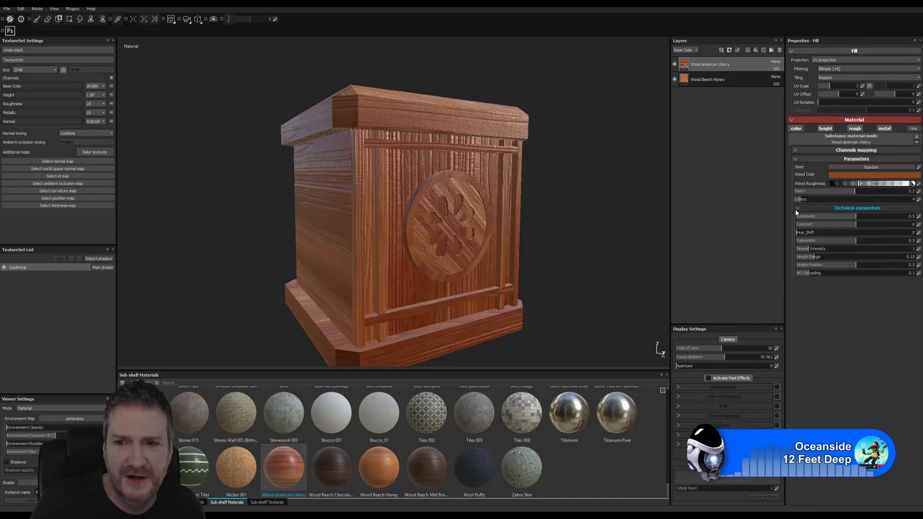
pyautogui.click(807, 265)
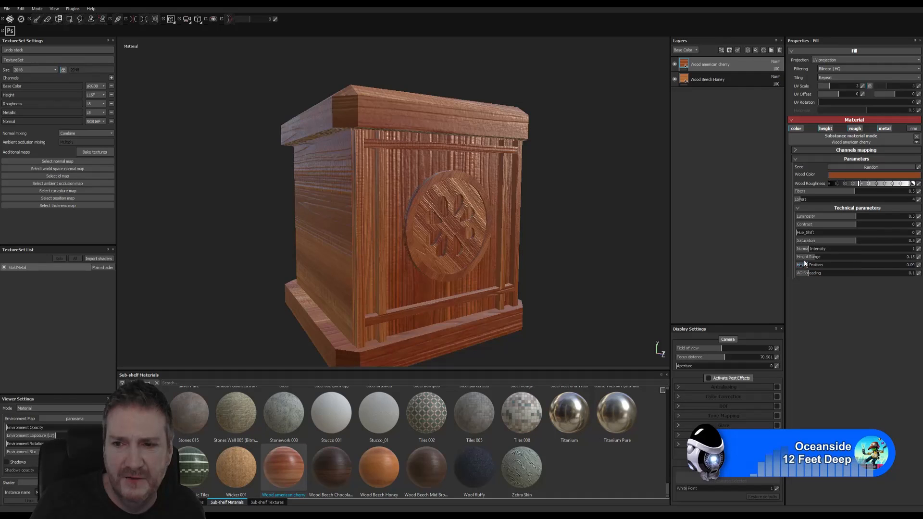
pyautogui.click(803, 256)
pyautogui.click(864, 184)
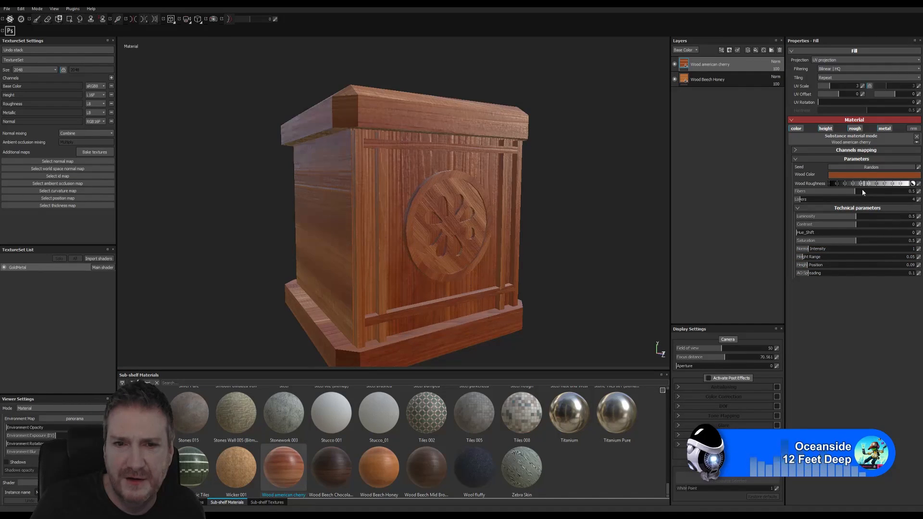
# Step: Add Wood Beech Chocolate Brown as the top fill layer with a color selection mask and look for an ID map to assign
pyautogui.moveTo(511, 218)
pyautogui.keyDown('alt'); pyautogui.mouseDown()
pyautogui.moveTo(573, 276)
pyautogui.moveTo(615, 257)
pyautogui.moveTo(540, 239)
pyautogui.moveTo(697, 231)
pyautogui.mouseUp(); pyautogui.keyUp('alt')
pyautogui.moveTo(348, 484); pyautogui.dragTo(718, 61)
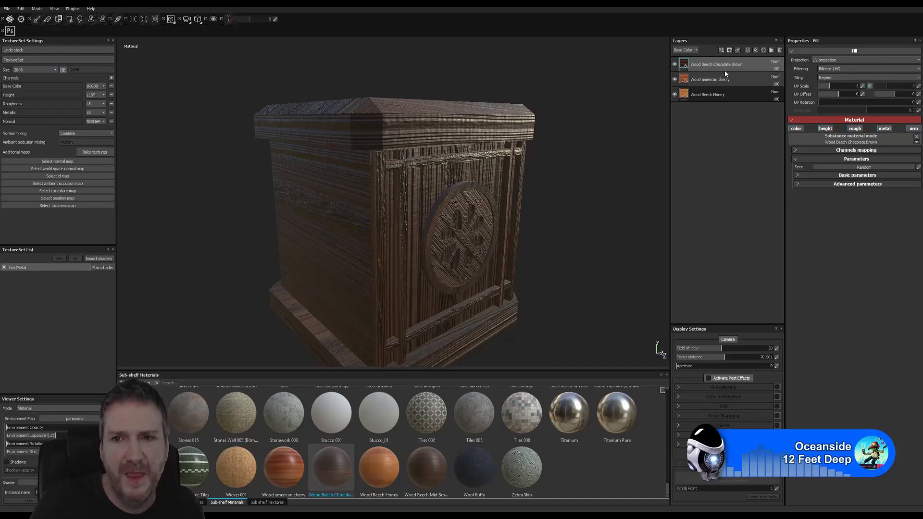
pyautogui.rightClick(711, 64)
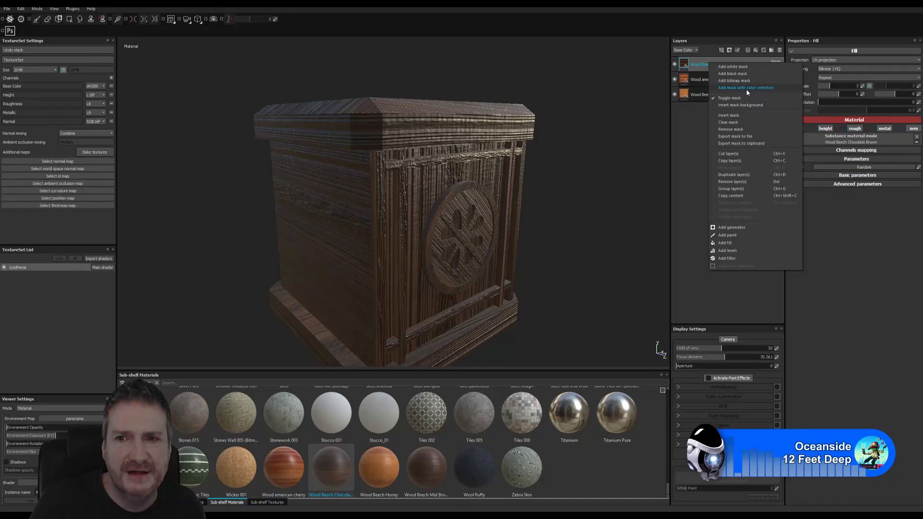
pyautogui.click(746, 88)
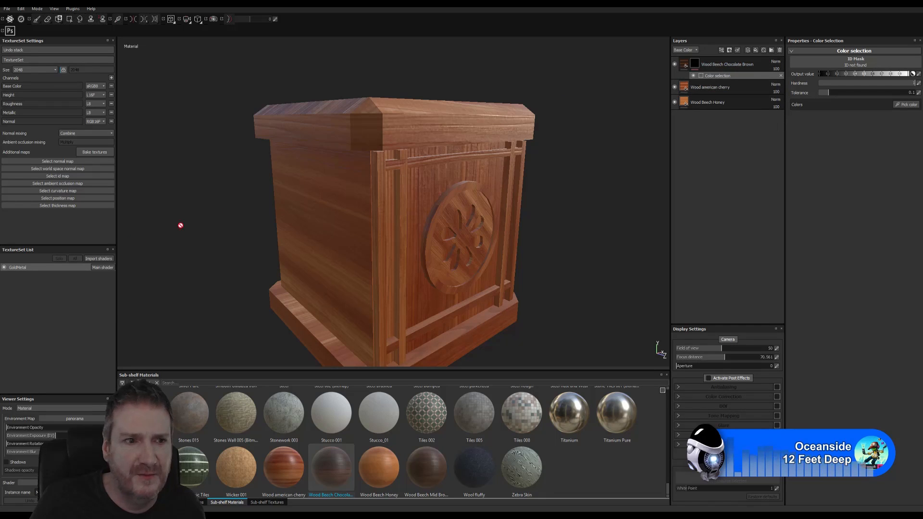
pyautogui.click(70, 177)
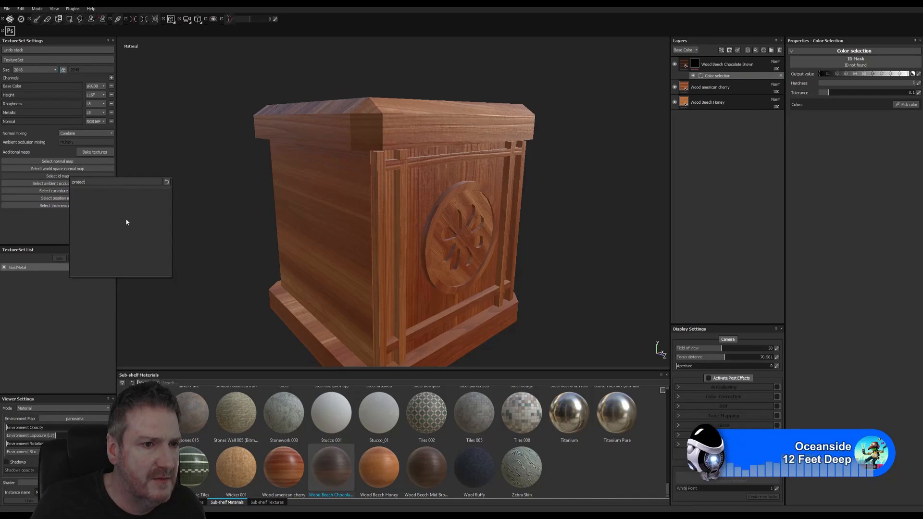
pyautogui.click(53, 192)
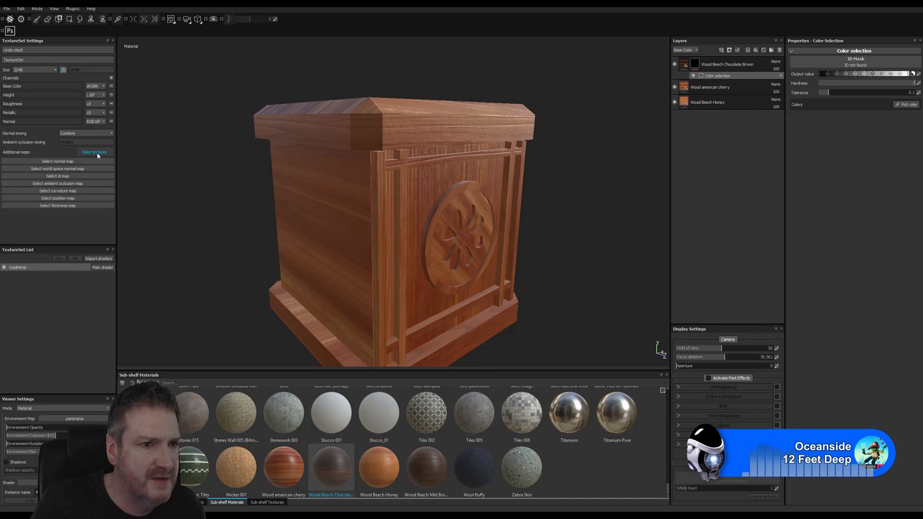
# Step: Create a new Unreal Engine 4 (allegorithmic) project at 2048 from the WoodenCornerBox mesh, importing WoodenCornerBox-ID.png with it
pyautogui.click(6, 9)
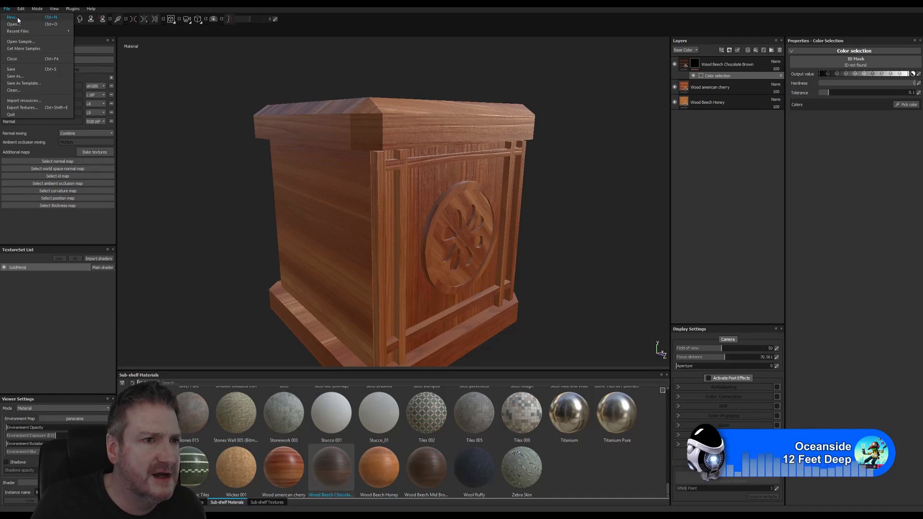
pyautogui.click(14, 20)
pyautogui.click(441, 270)
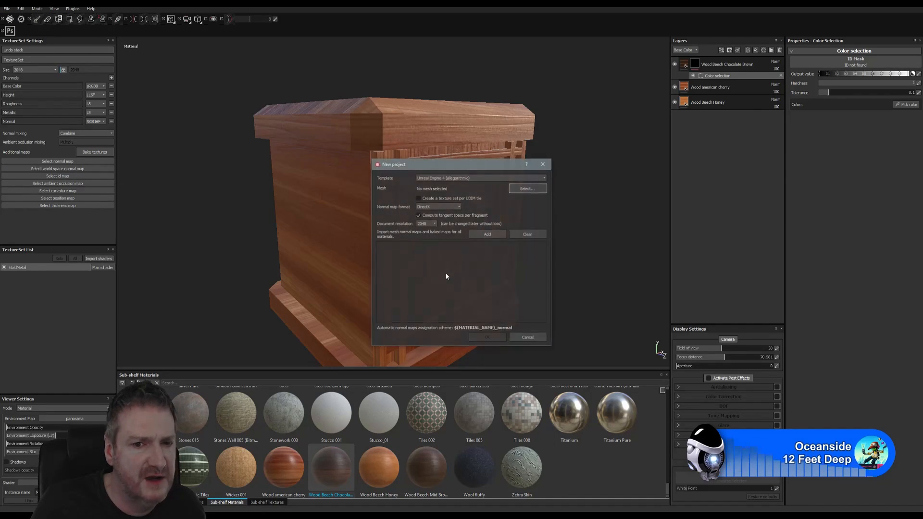
pyautogui.click(527, 189)
pyautogui.doubleClick(267, 99)
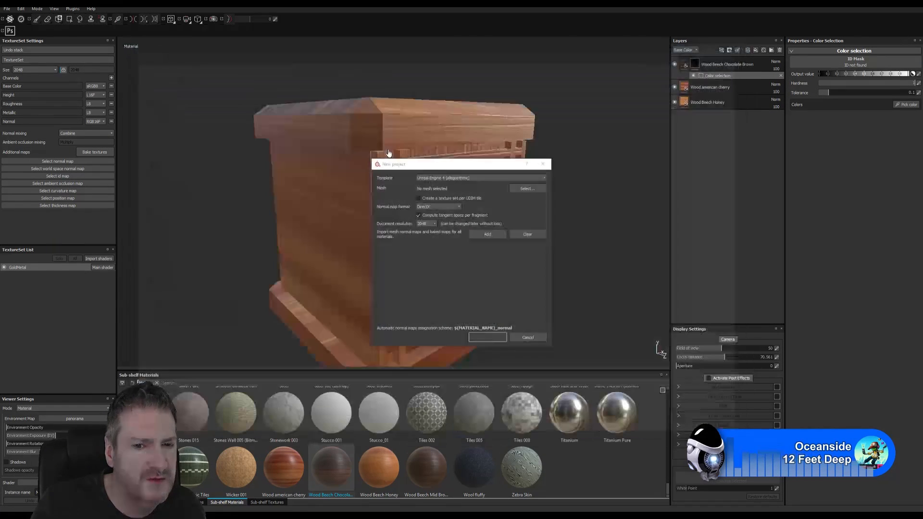
pyautogui.click(484, 240)
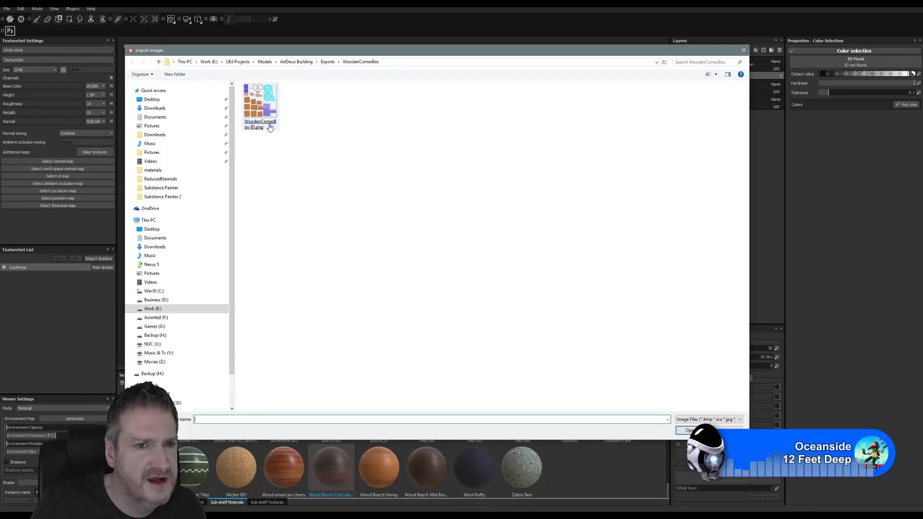
pyautogui.doubleClick(267, 120)
pyautogui.click(486, 338)
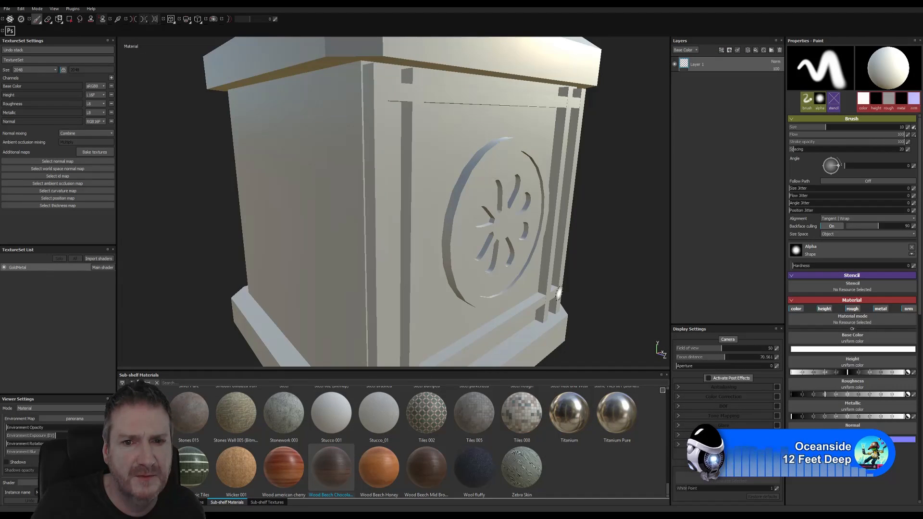
# Step: Add Wood Beech Honey as a fill layer with its height channel disabled and remove the empty Layer 1
pyautogui.moveTo(508, 247)
pyautogui.keyDown('alt'); pyautogui.mouseDown(button='right')
pyautogui.moveTo(389, 252)
pyautogui.moveTo(150, 313)
pyautogui.mouseUp(button='right'); pyautogui.keyUp('alt')
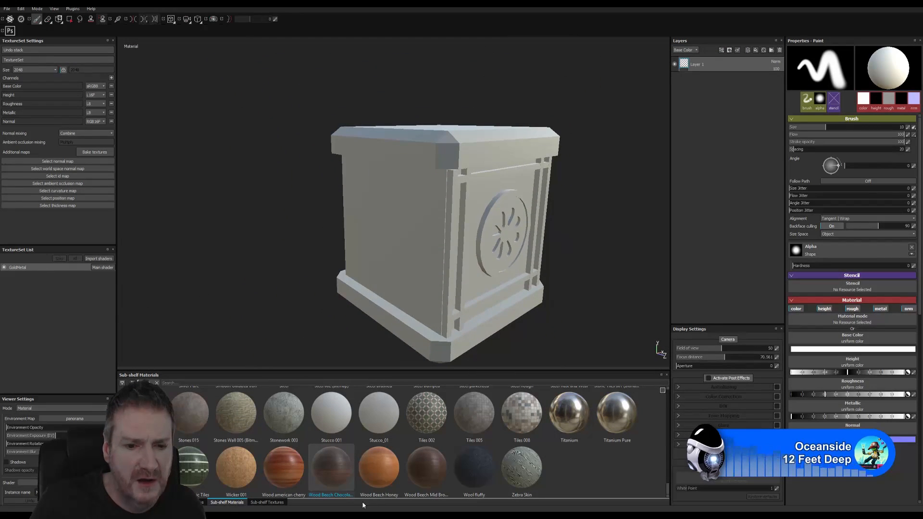
pyautogui.moveTo(379, 467); pyautogui.dragTo(720, 57)
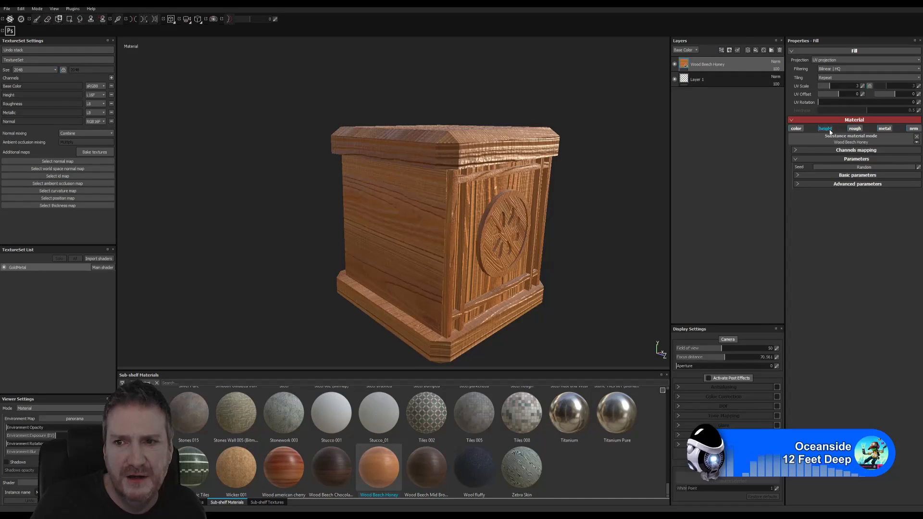
pyautogui.click(825, 129)
pyautogui.click(801, 184)
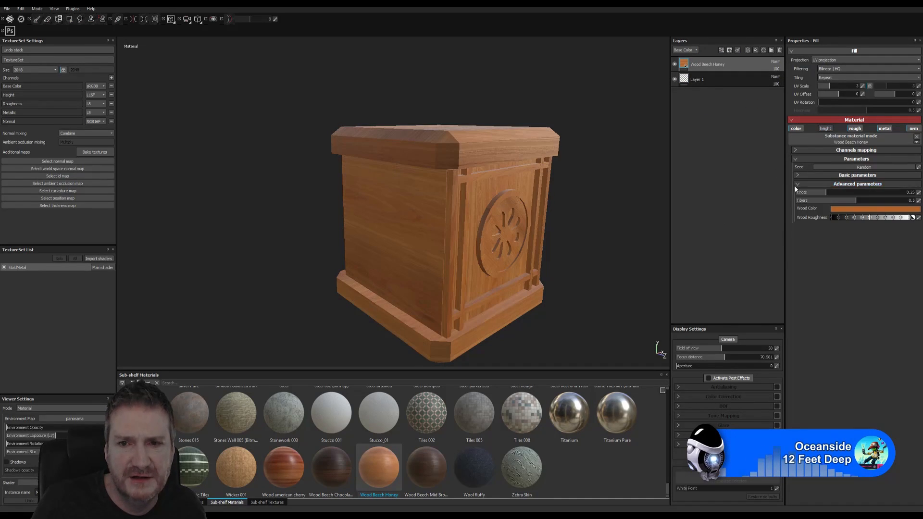
pyautogui.rightClick(696, 81)
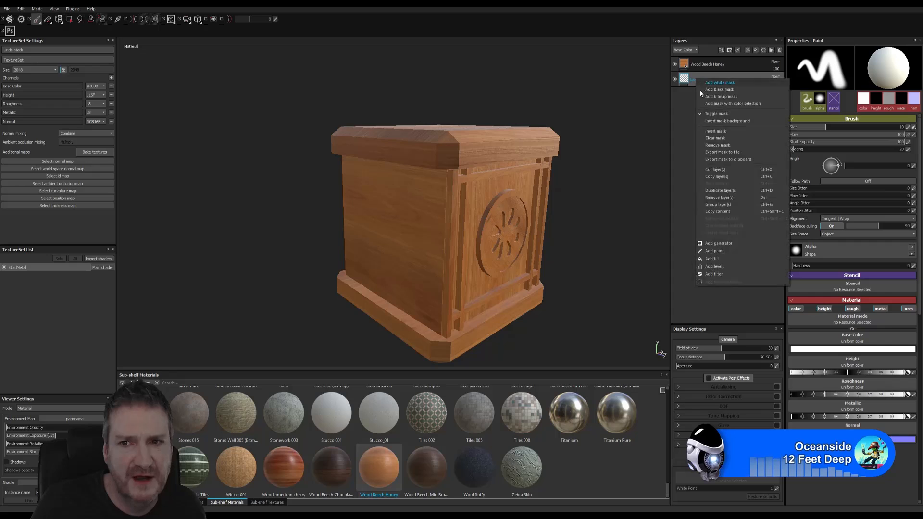
pyautogui.click(727, 198)
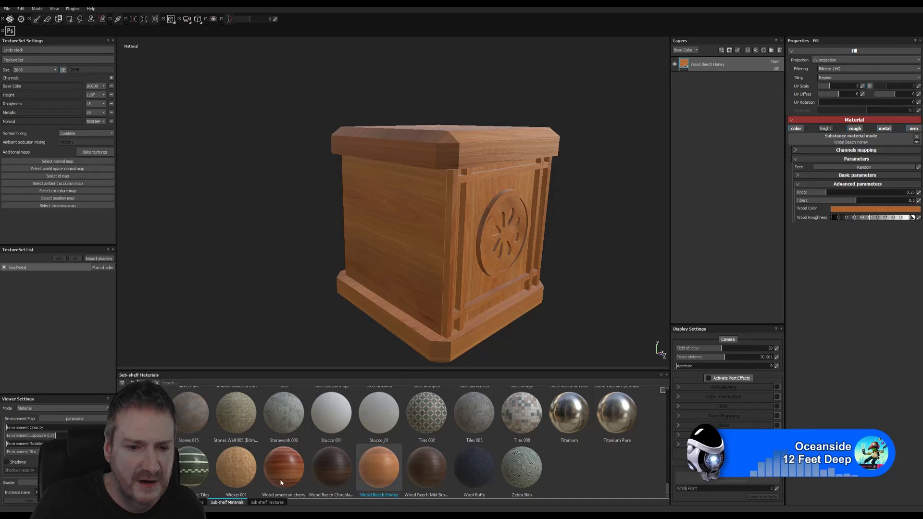
# Step: Add Wood american cherry above the honey layer with Height Position 0.08, Height Range about 0.05, reduced Normal Intensity and slightly higher roughness
pyautogui.moveTo(284, 466); pyautogui.dragTo(714, 62)
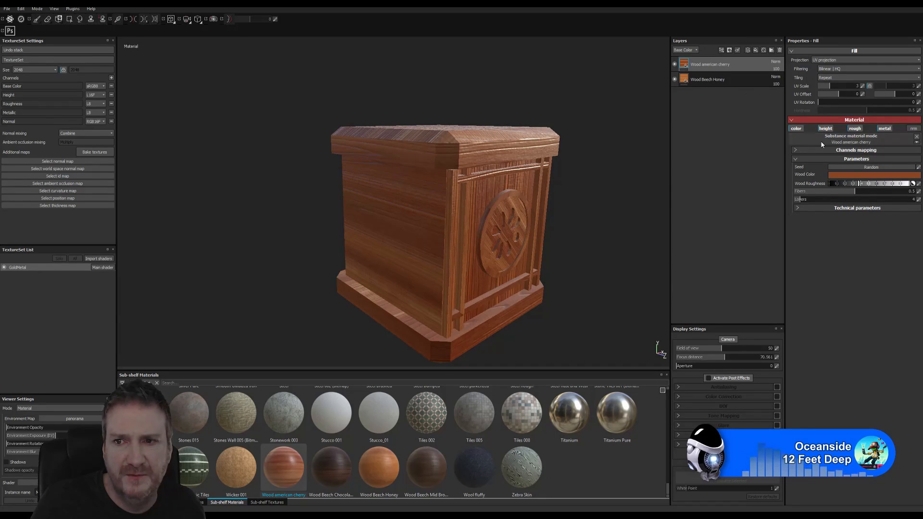
pyautogui.click(796, 208)
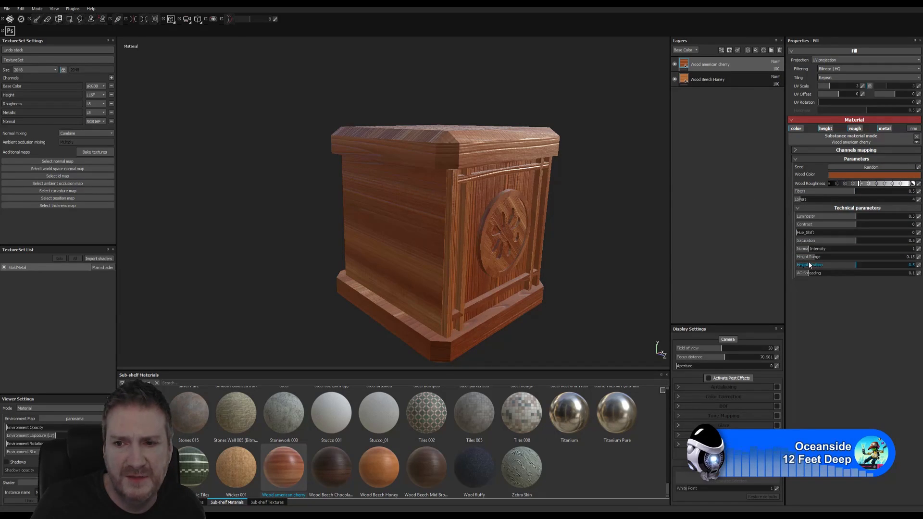
pyautogui.click(806, 265)
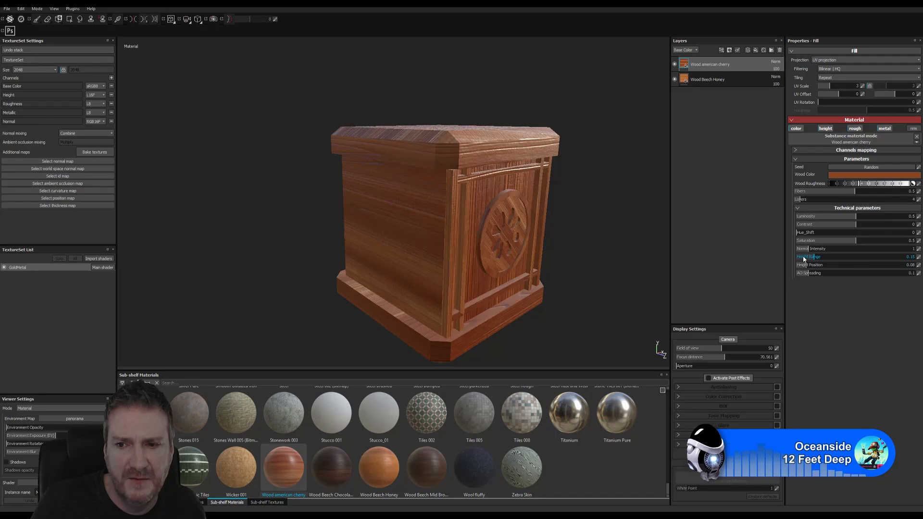
pyautogui.click(804, 258)
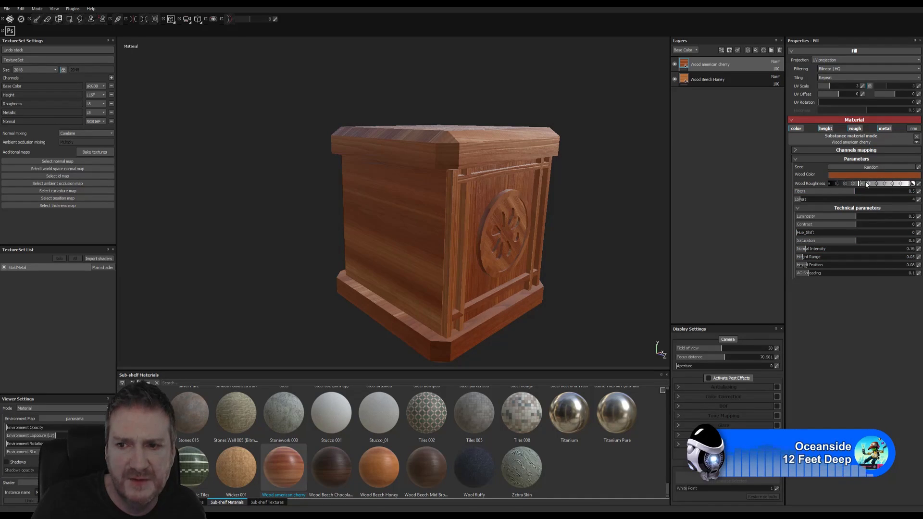
pyautogui.keyDown('alt'); pyautogui.moveTo(520, 180); pyautogui.dragTo(491, 211); pyautogui.keyUp('alt')
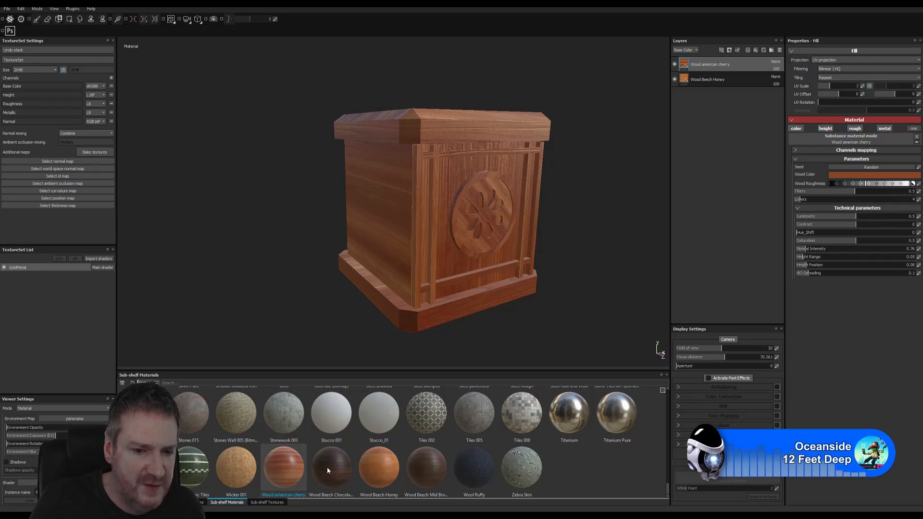
# Step: Add Wood Beech Chocolate Brown as the top fill layer, raise its wood roughness slightly and set Height Range to 0.08
pyautogui.moveTo(327, 466); pyautogui.dragTo(715, 60)
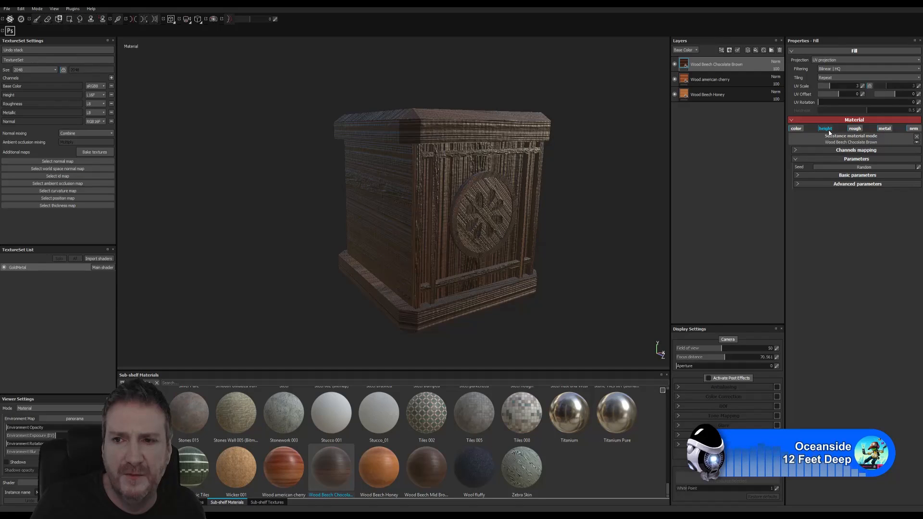
pyautogui.click(801, 184)
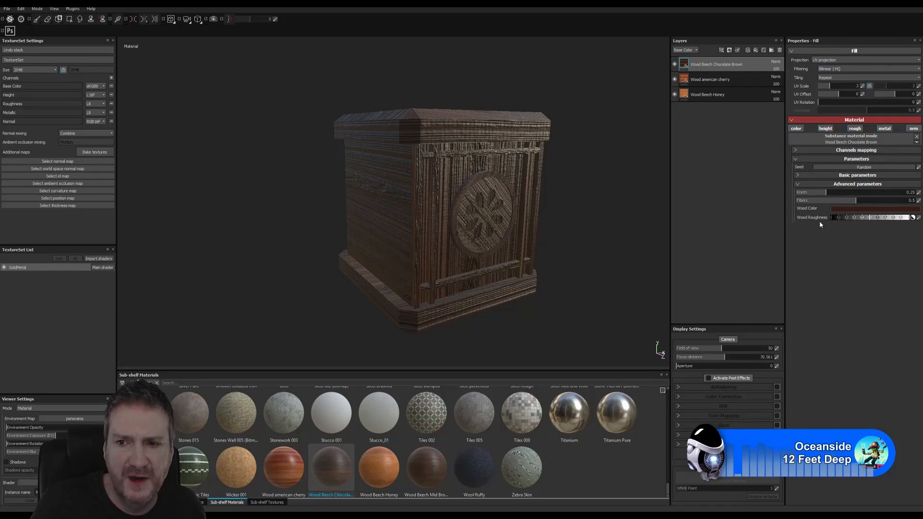
pyautogui.click(873, 218)
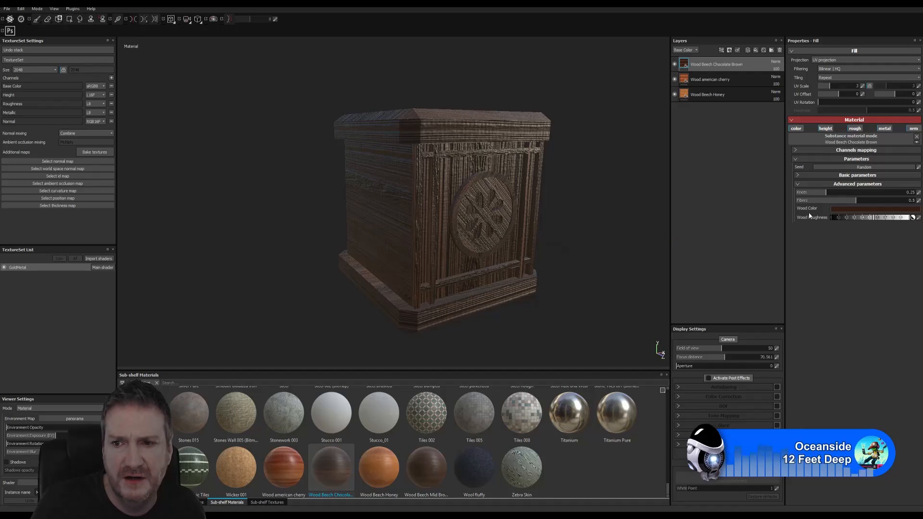
pyautogui.click(798, 176)
pyautogui.click(805, 242)
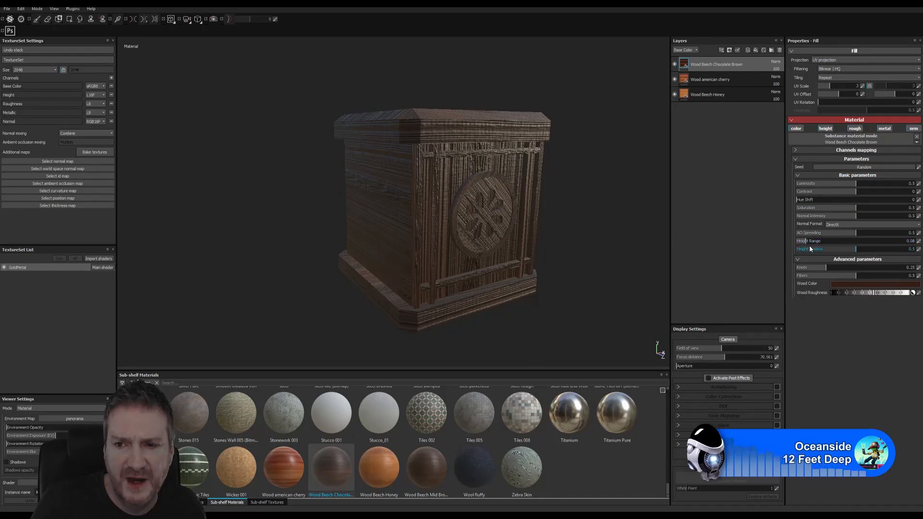